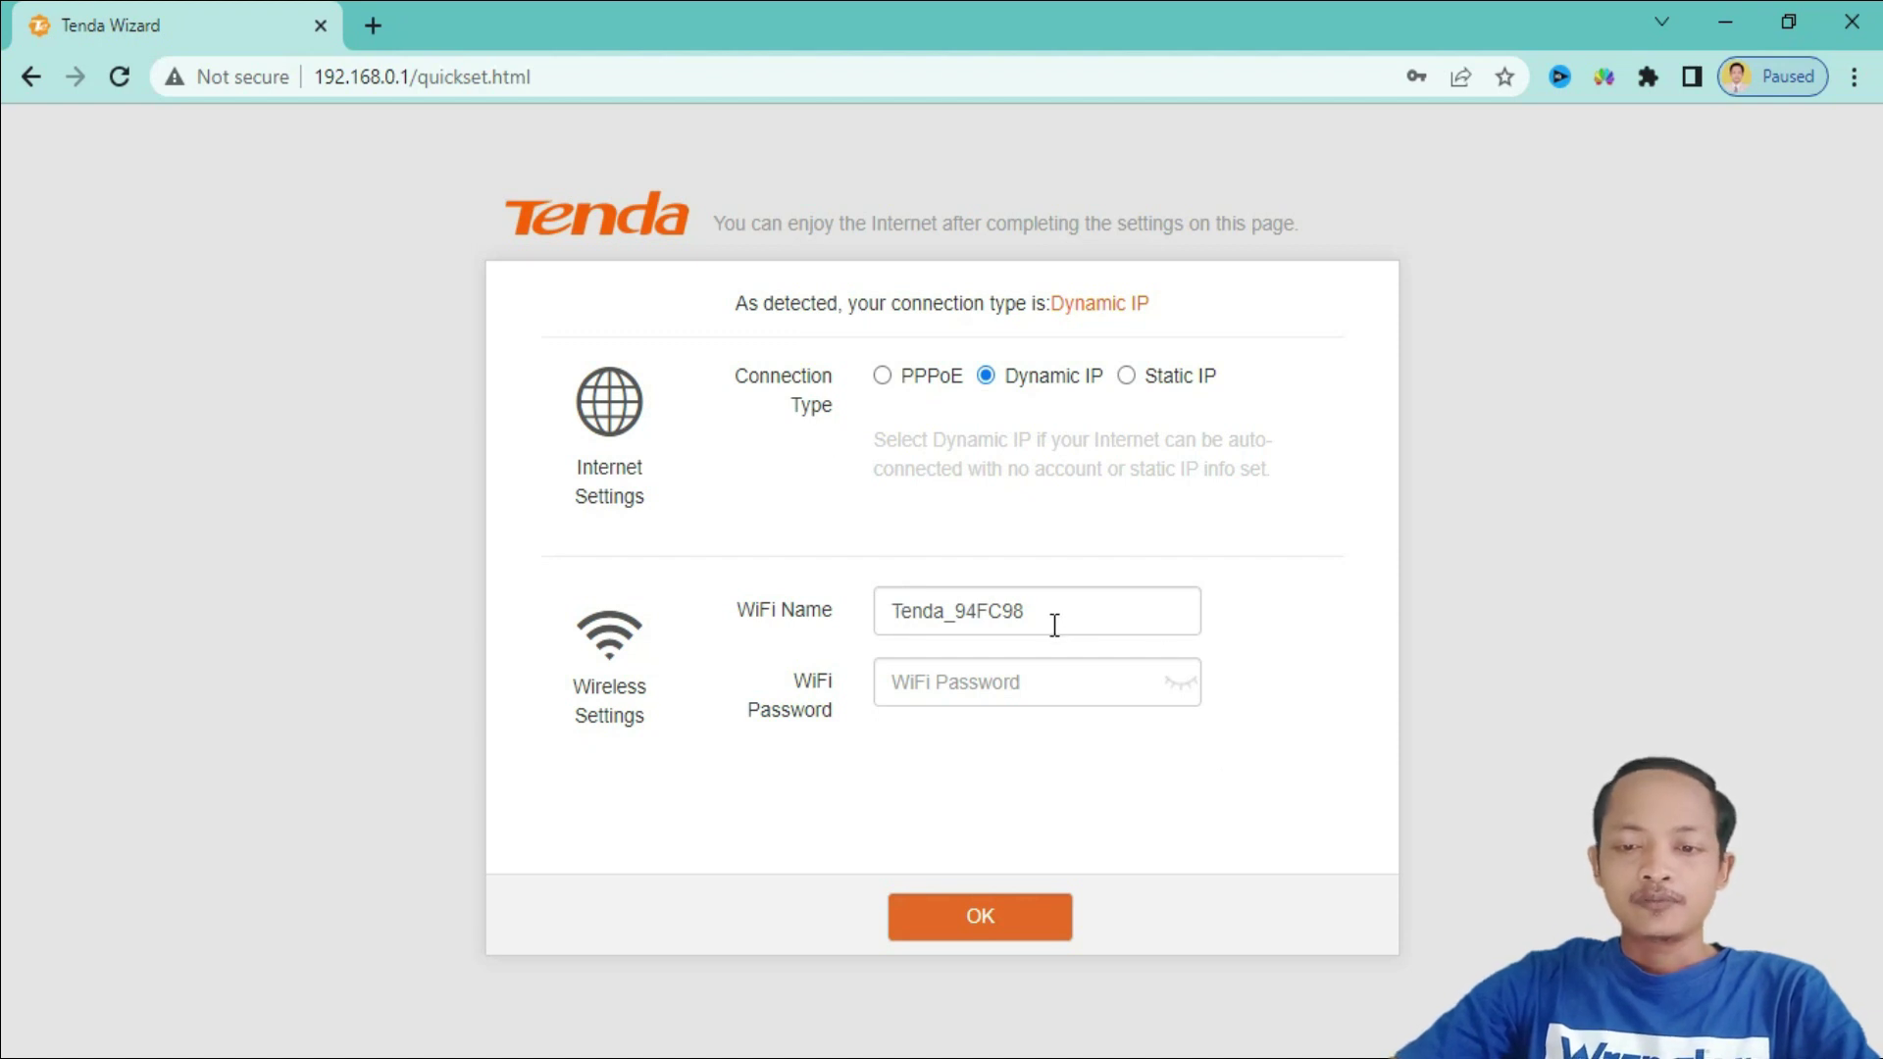
- Set the connection type to PPPoE and enter the ISP user name and password
left_click(912, 383)
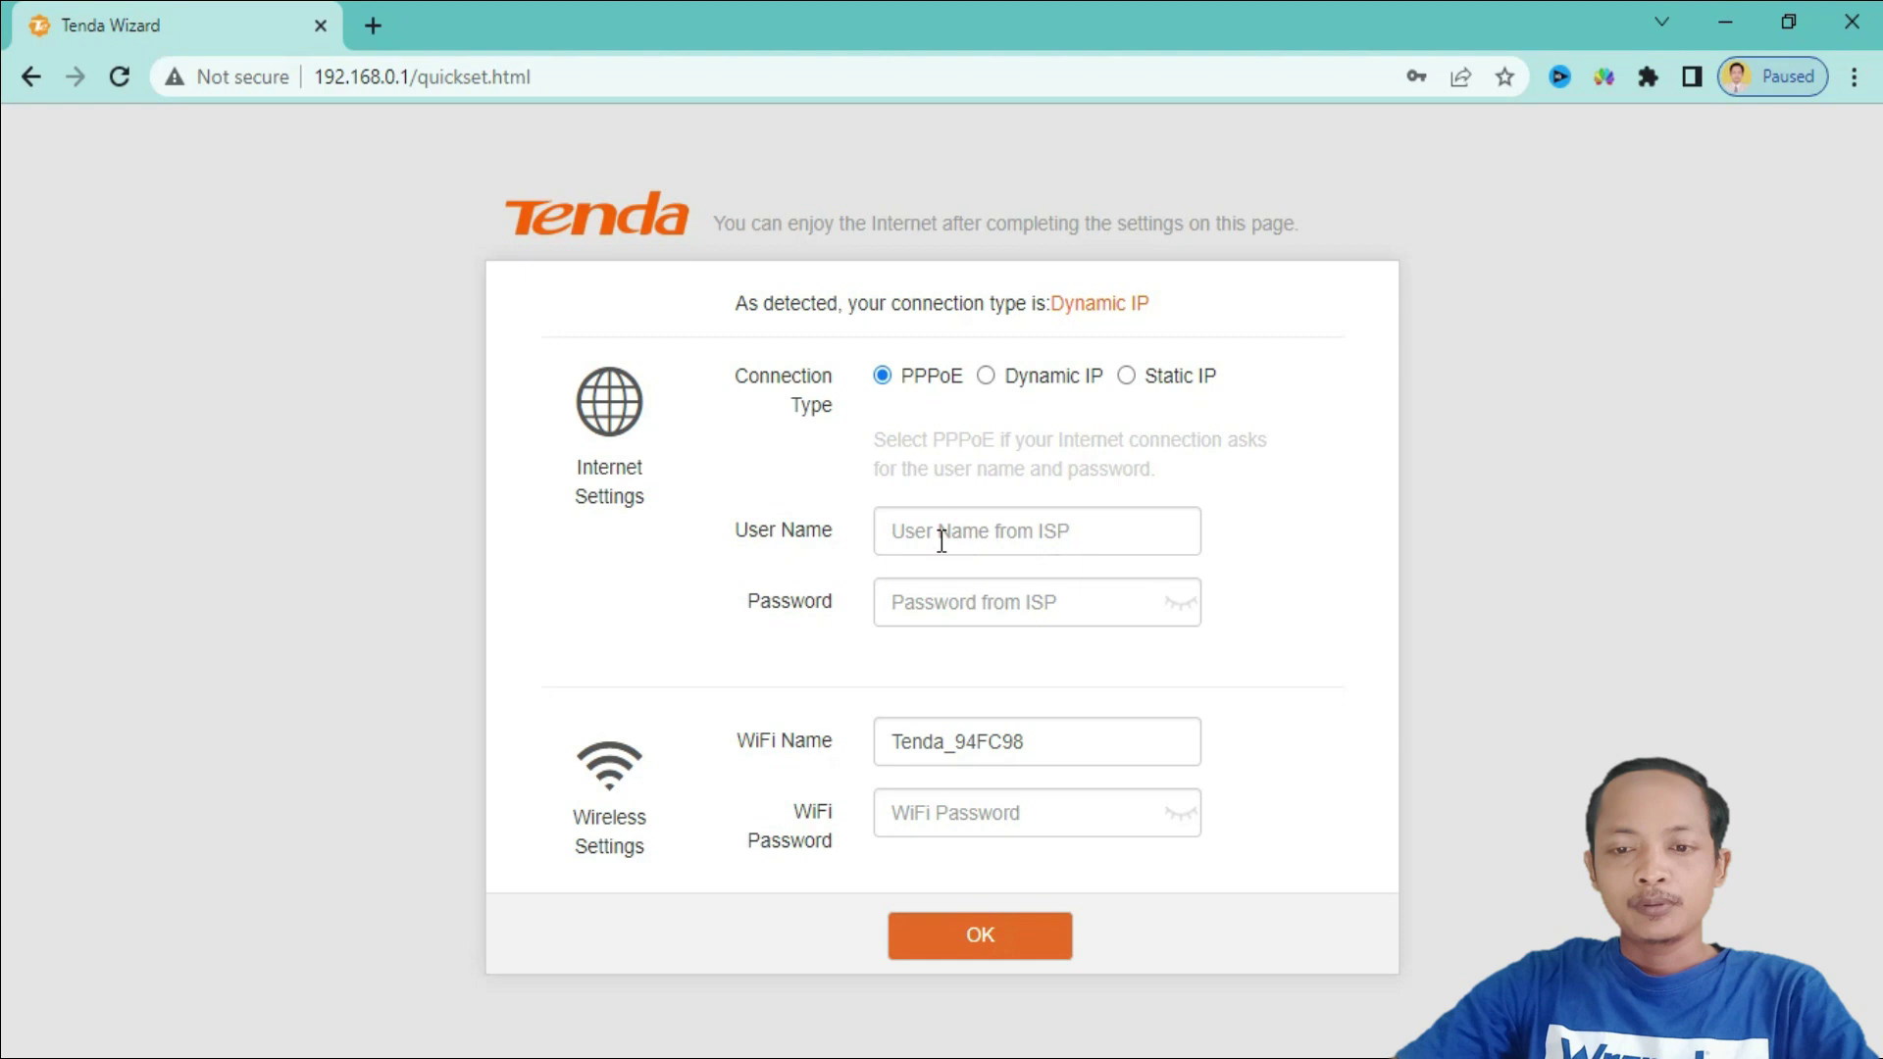
left_click(1008, 538)
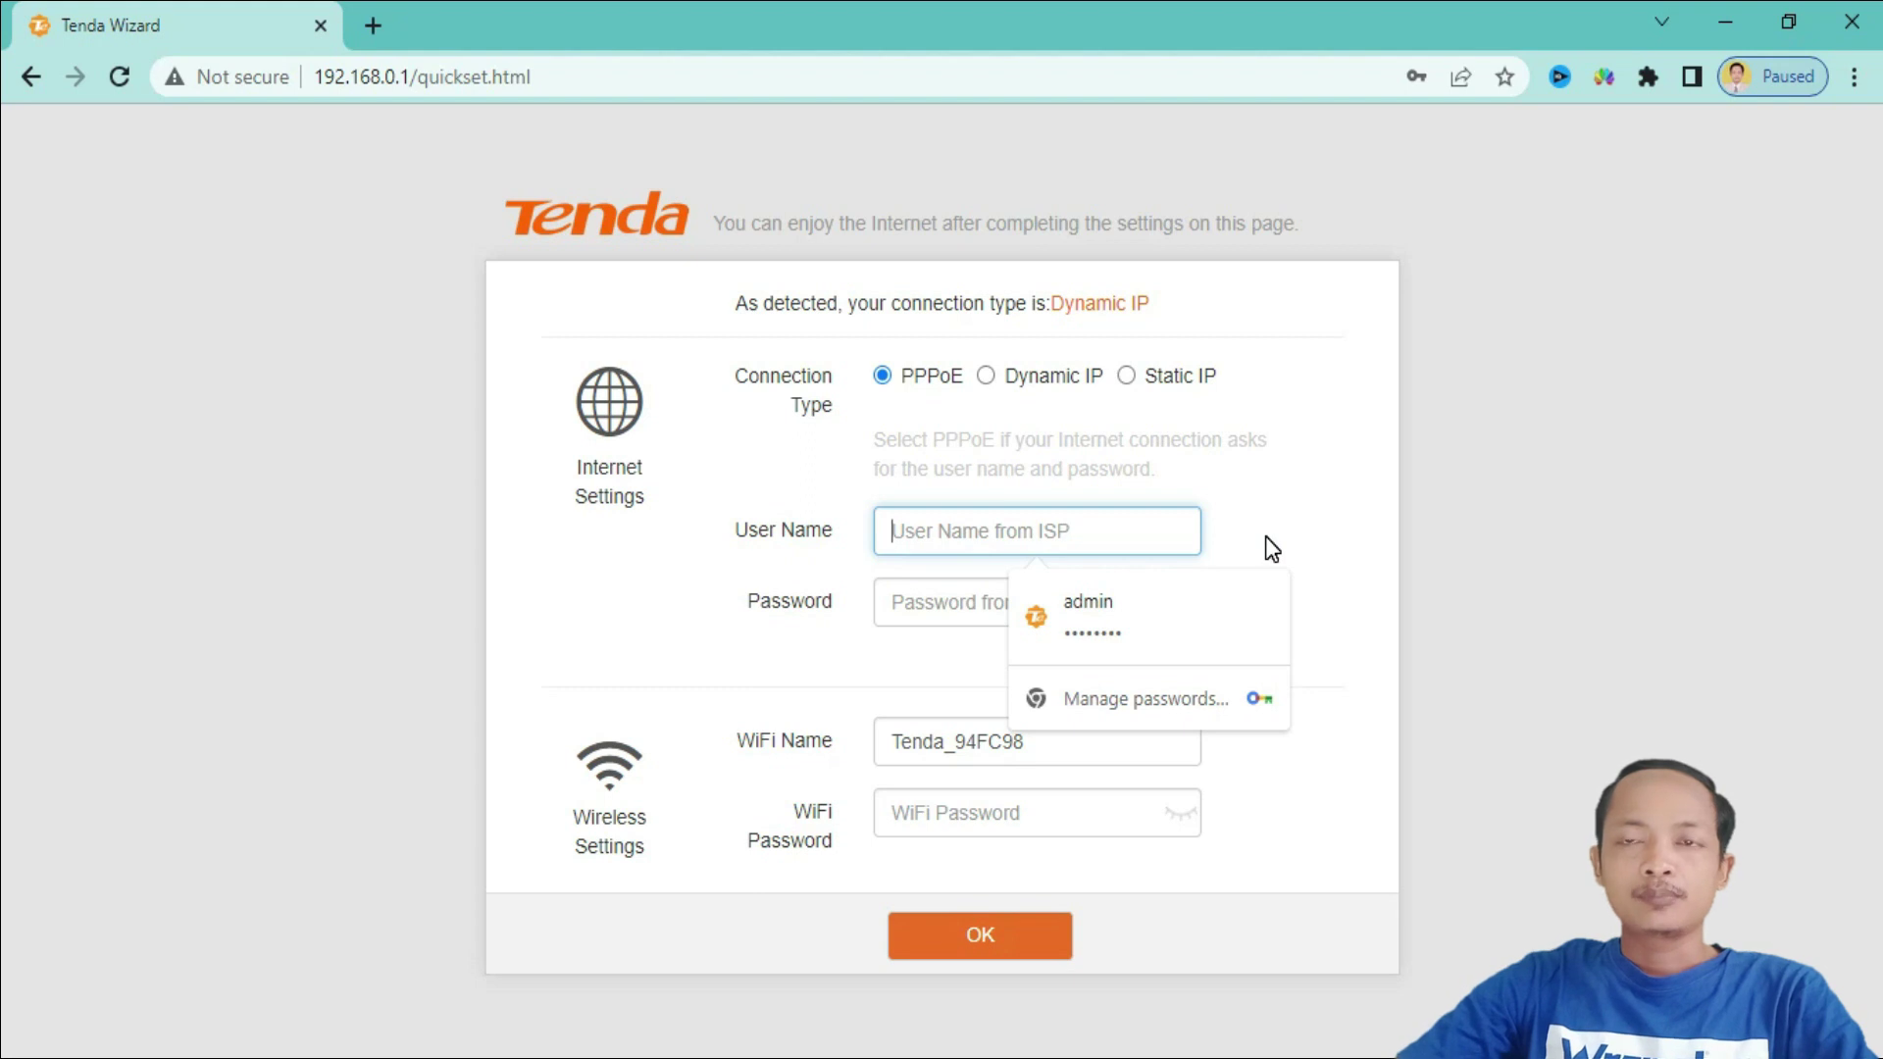
type("GHIYAN")
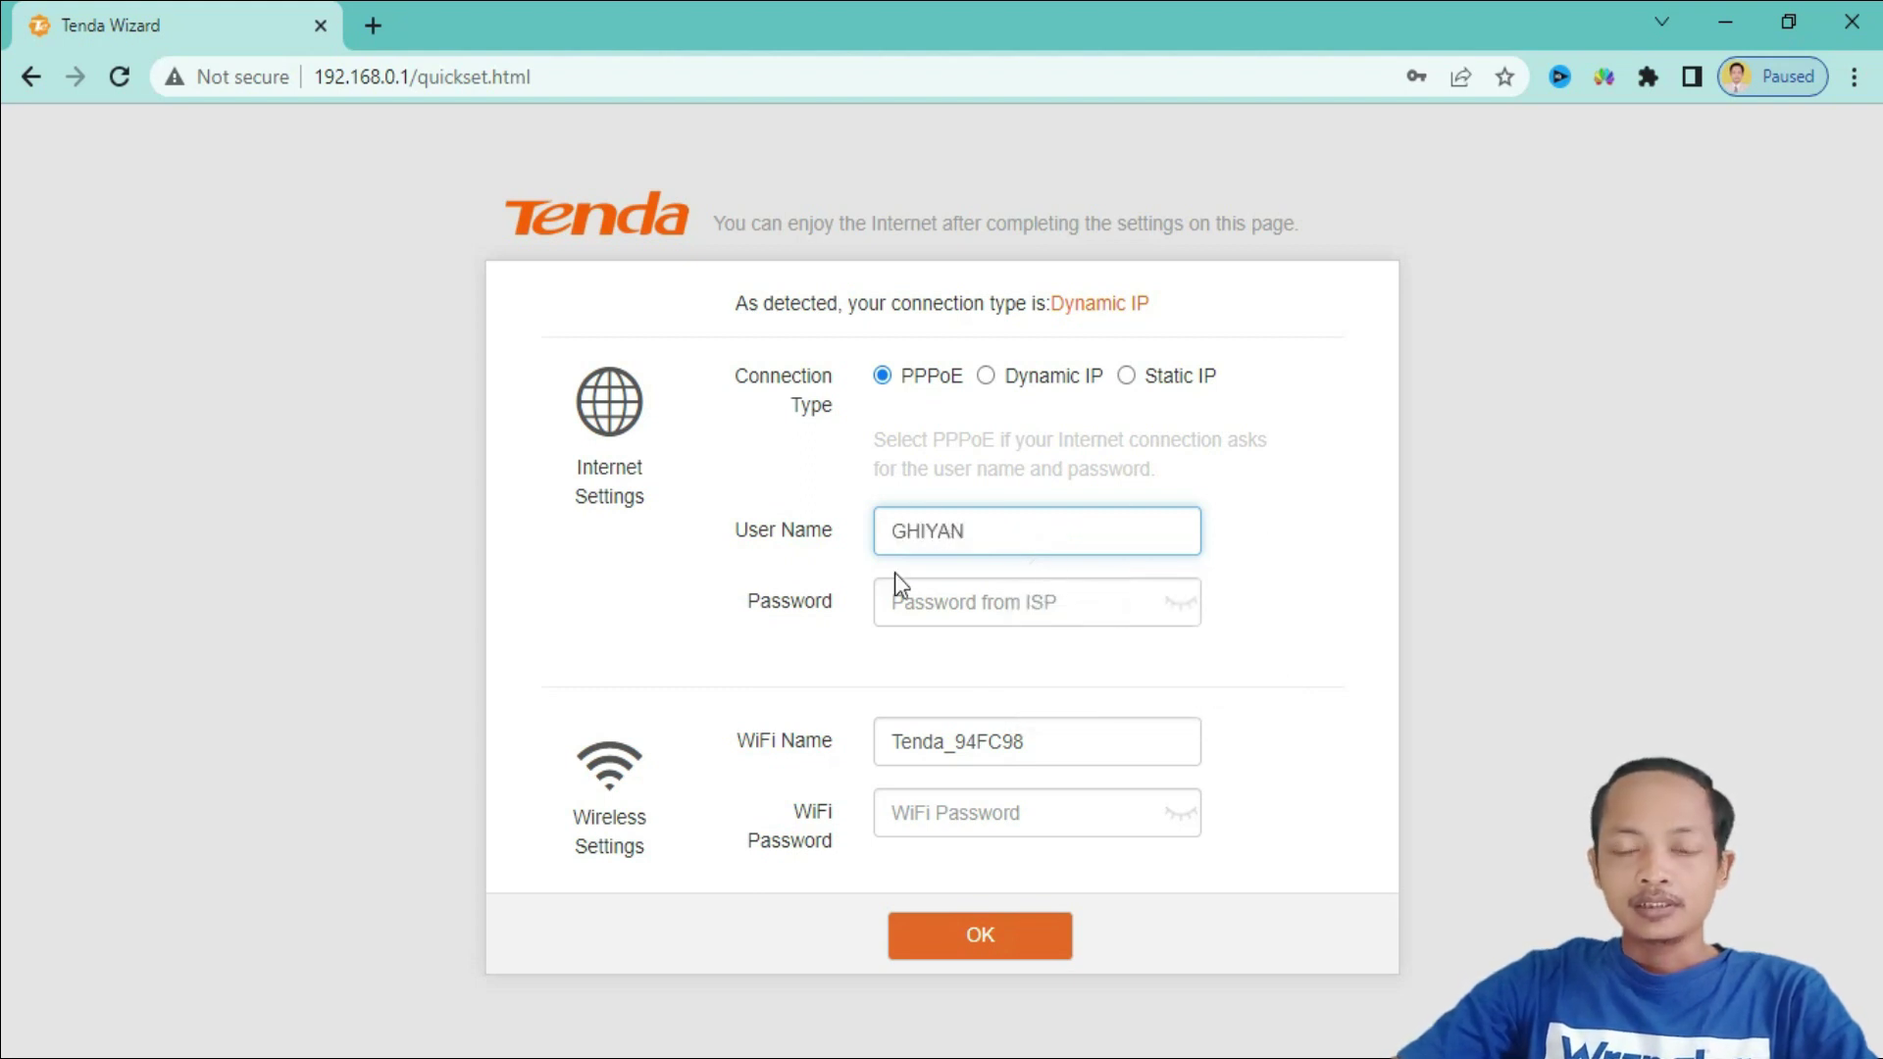
left_click(1010, 593)
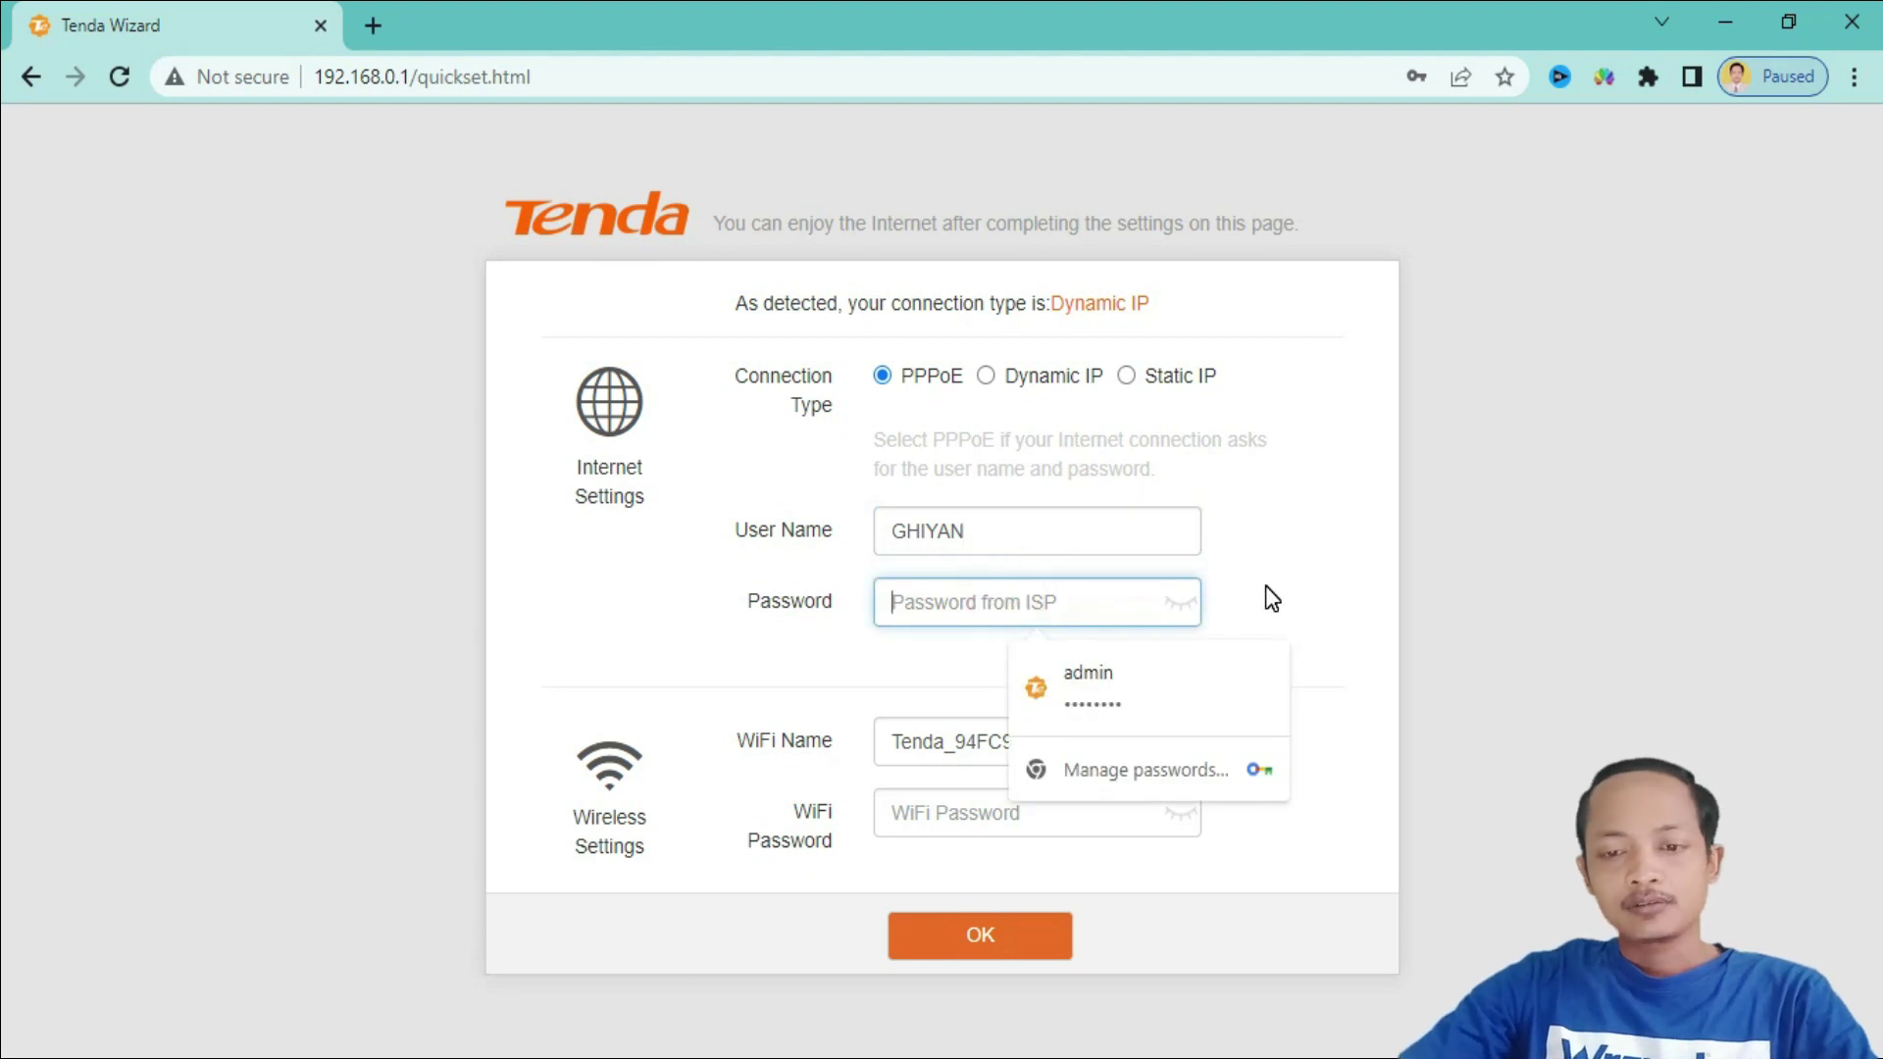
type("•")
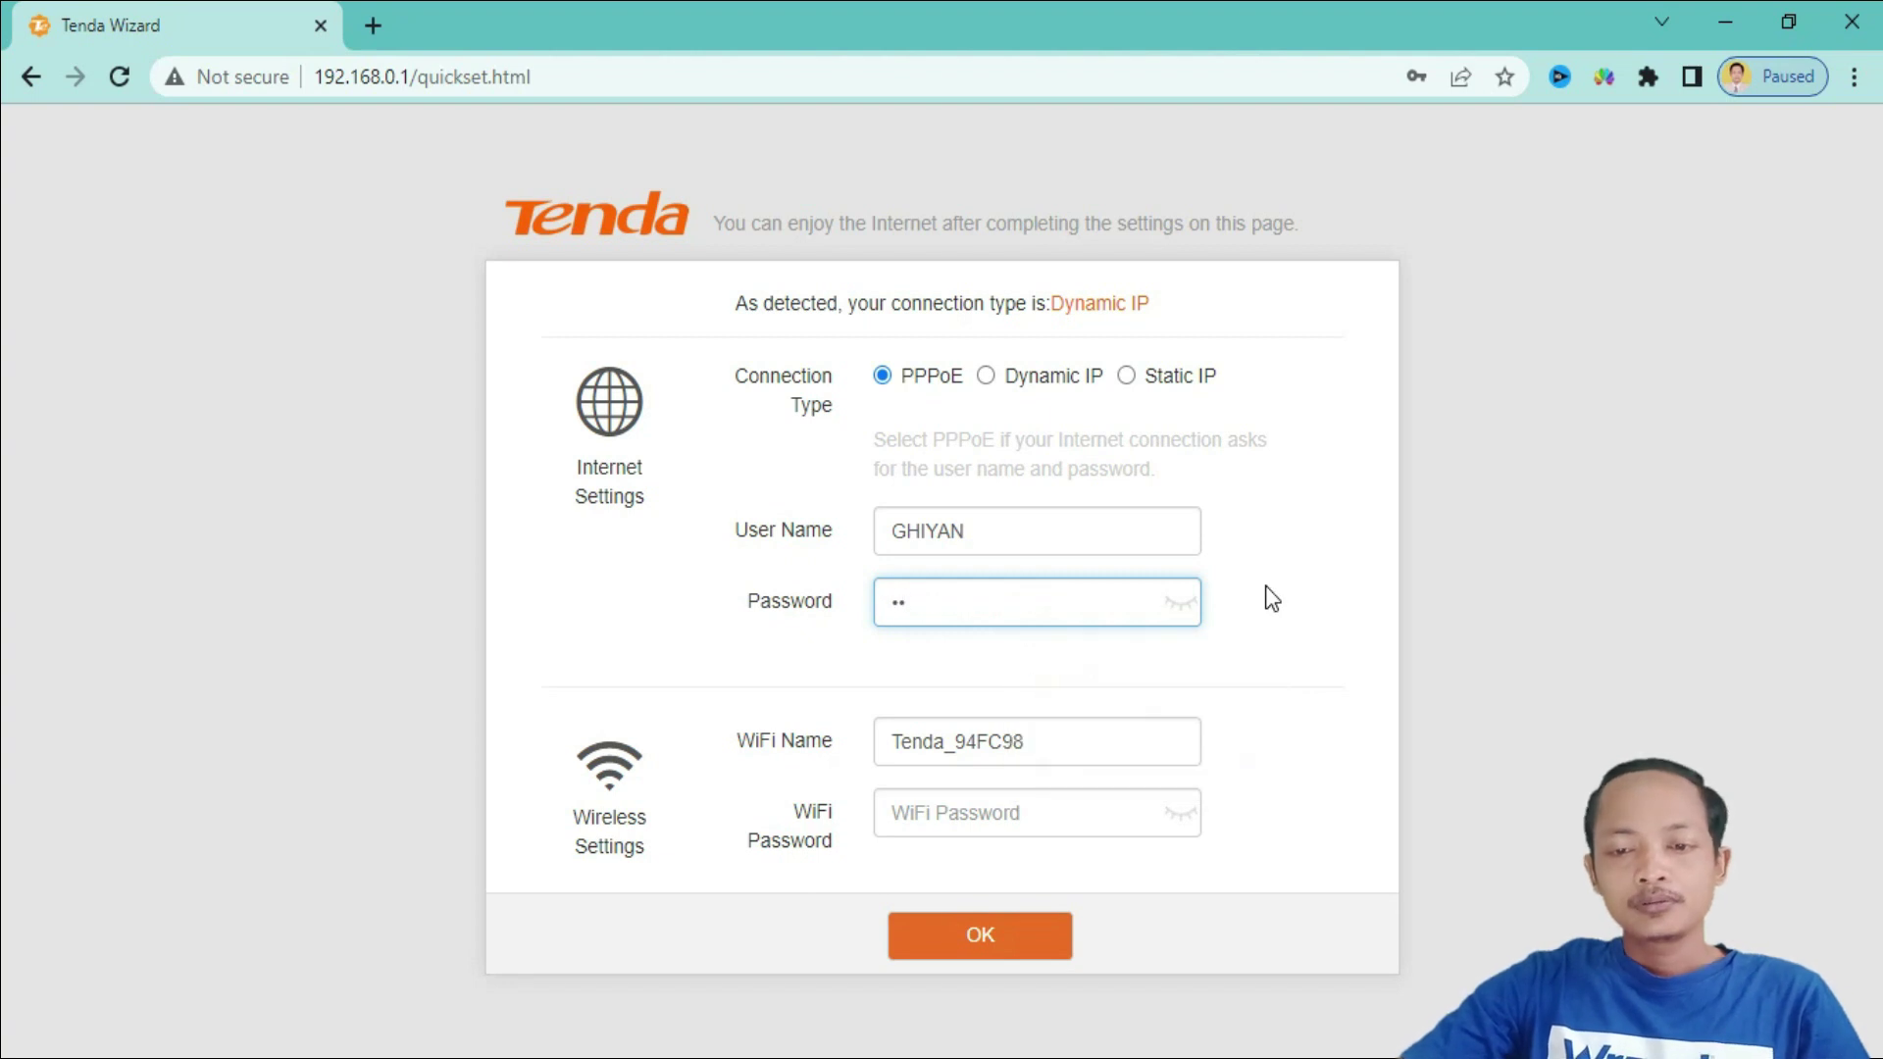
type("•")
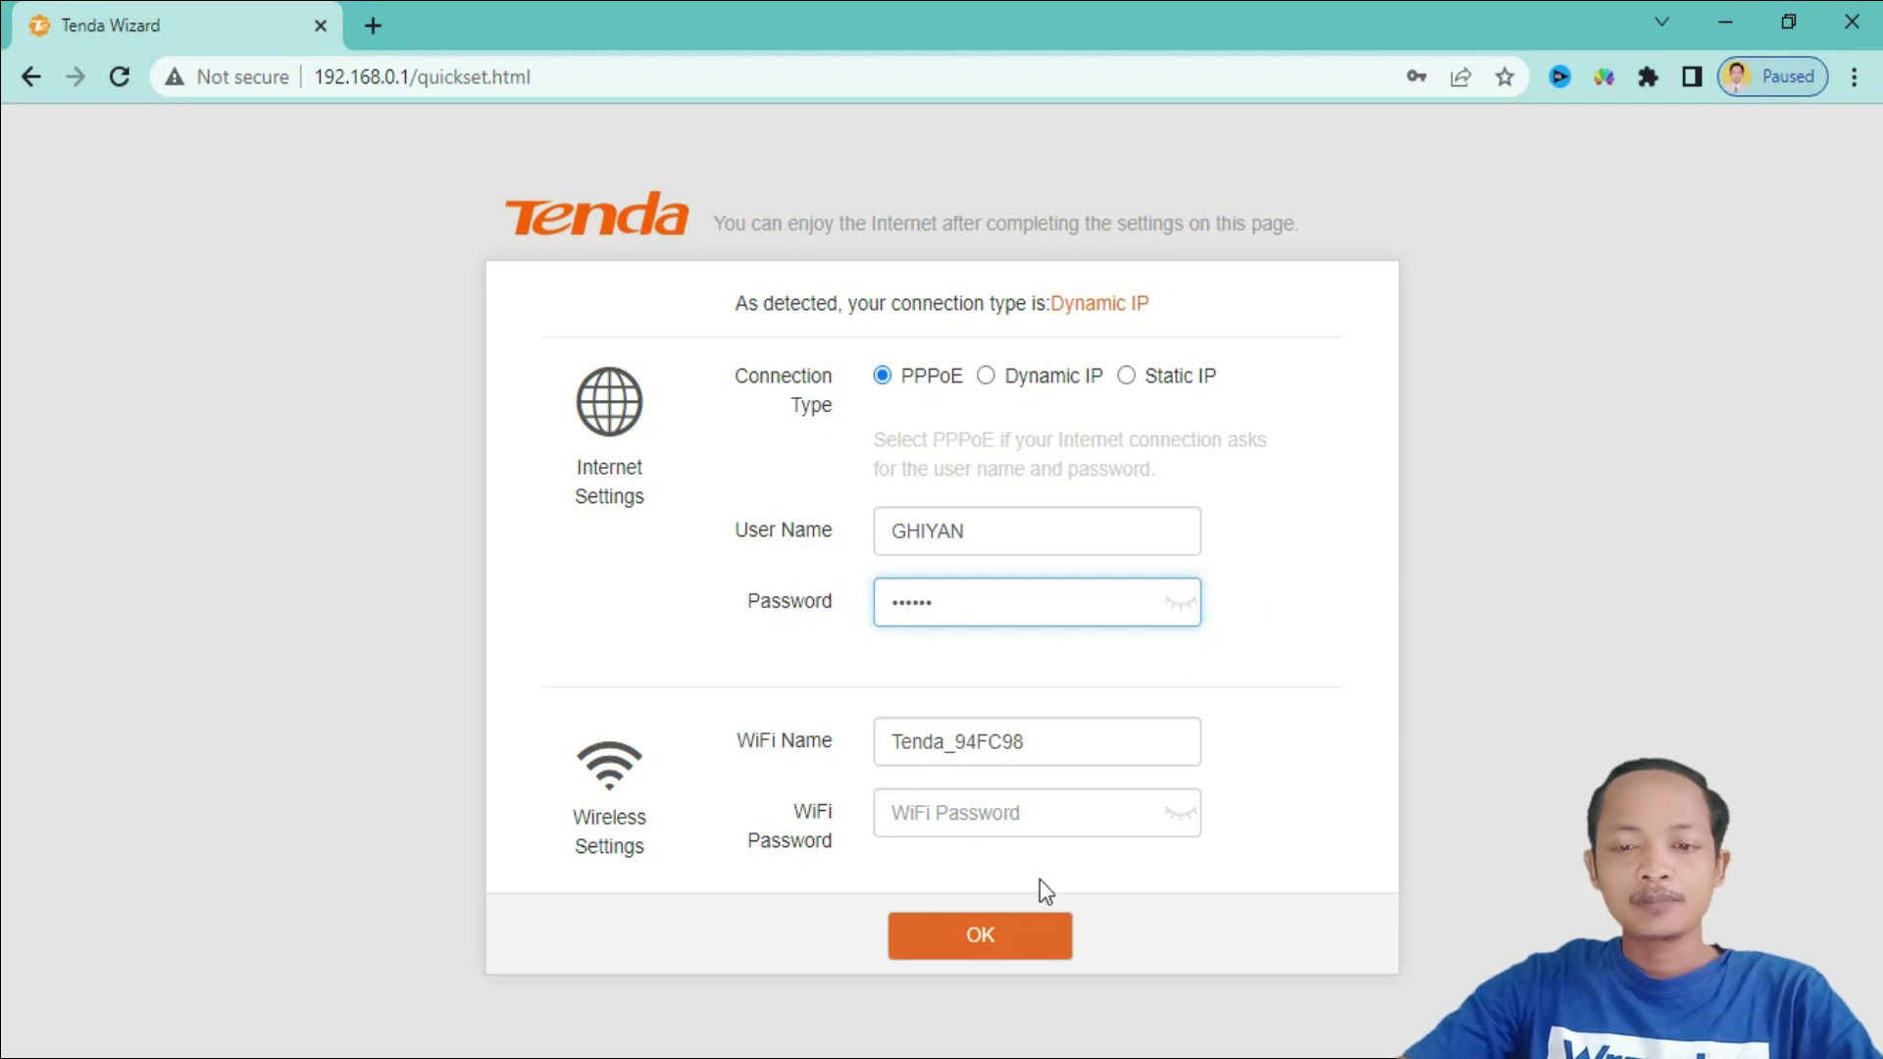
- Rename the WiFi network to FarrasaWiFi and give it a new WiFi password
double_click(1059, 742)
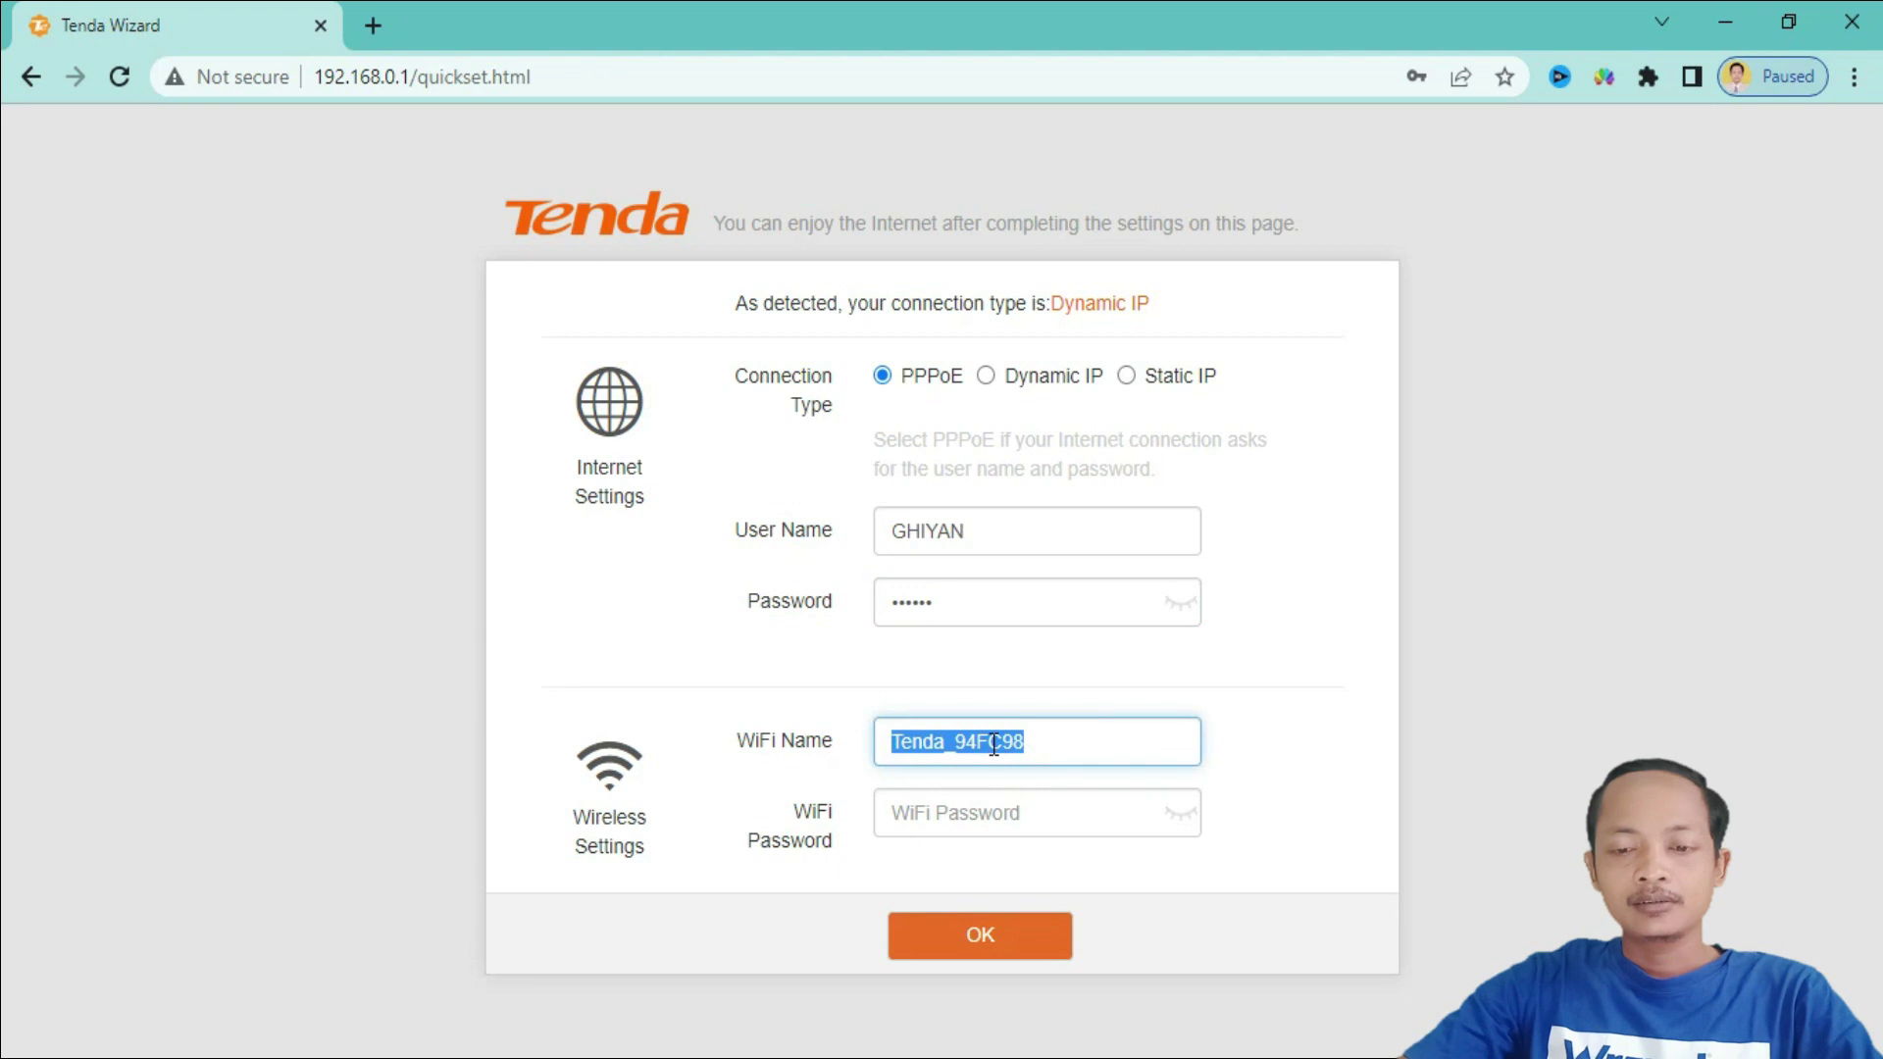
type("FarrasaW")
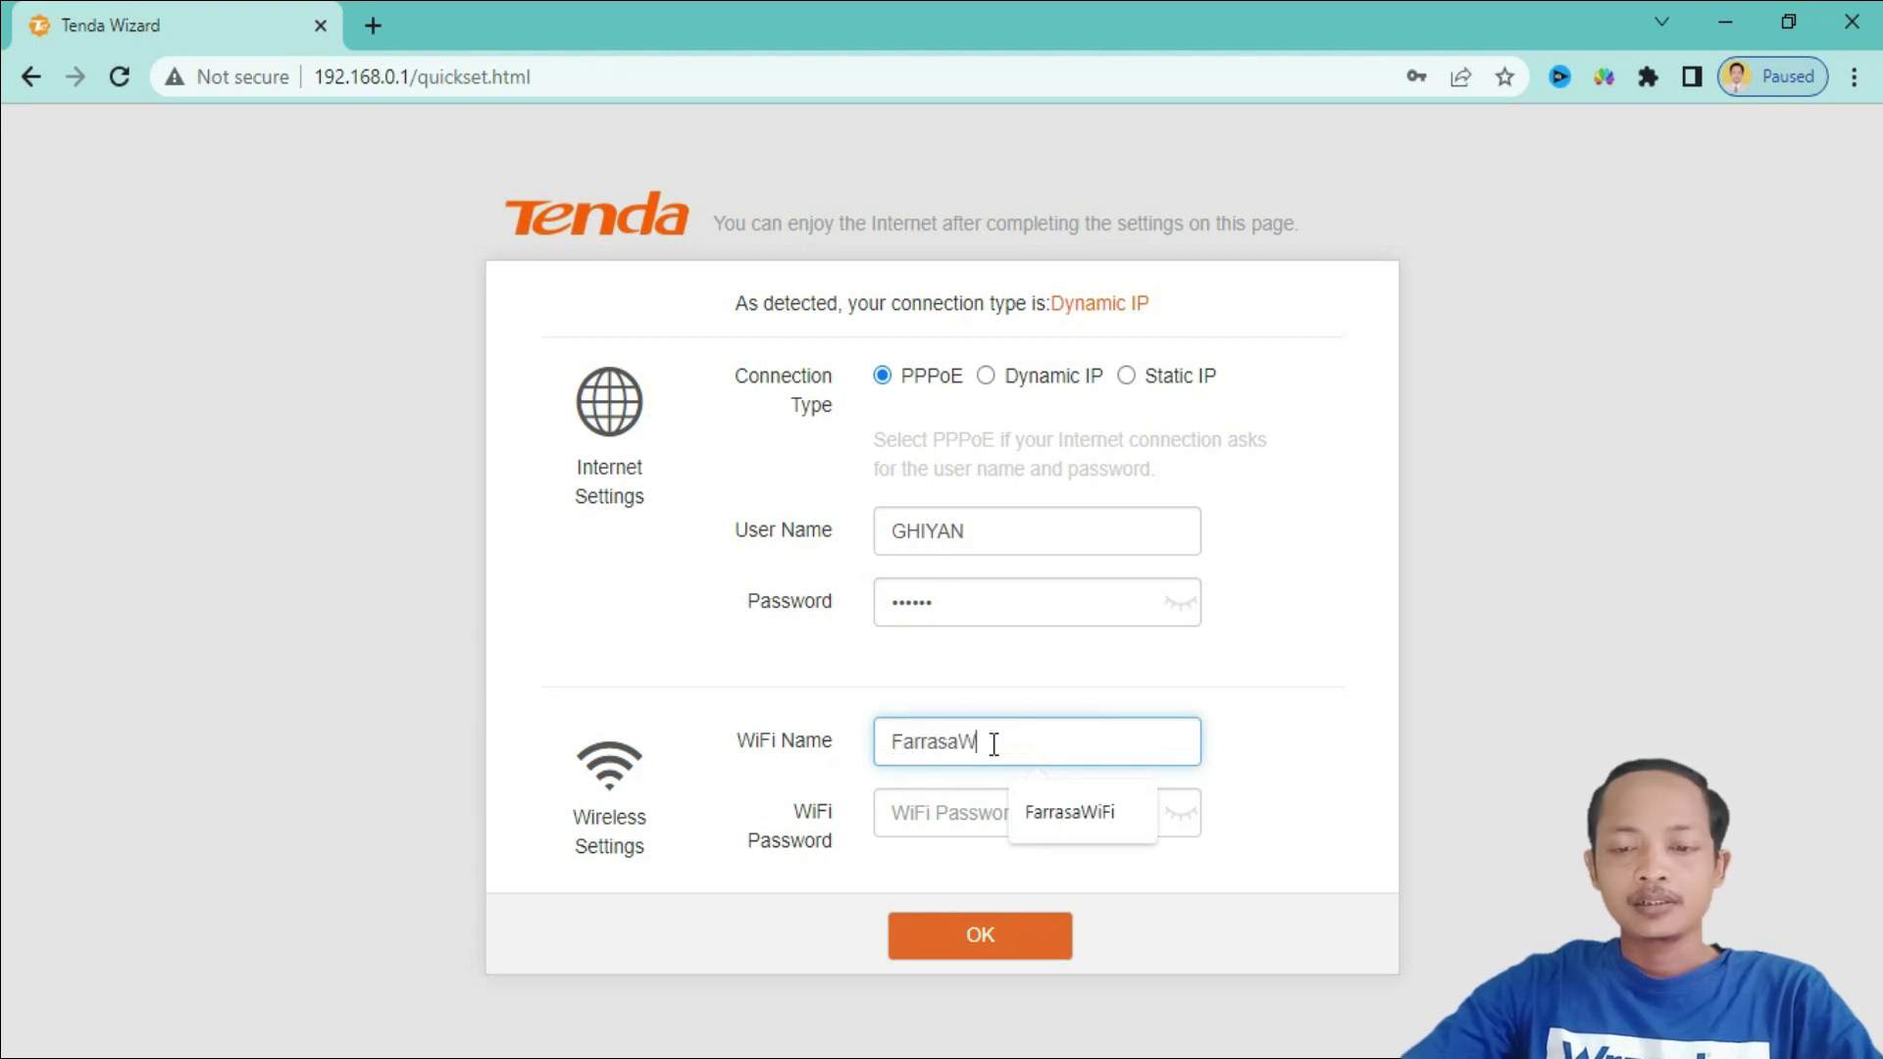
type("iFi")
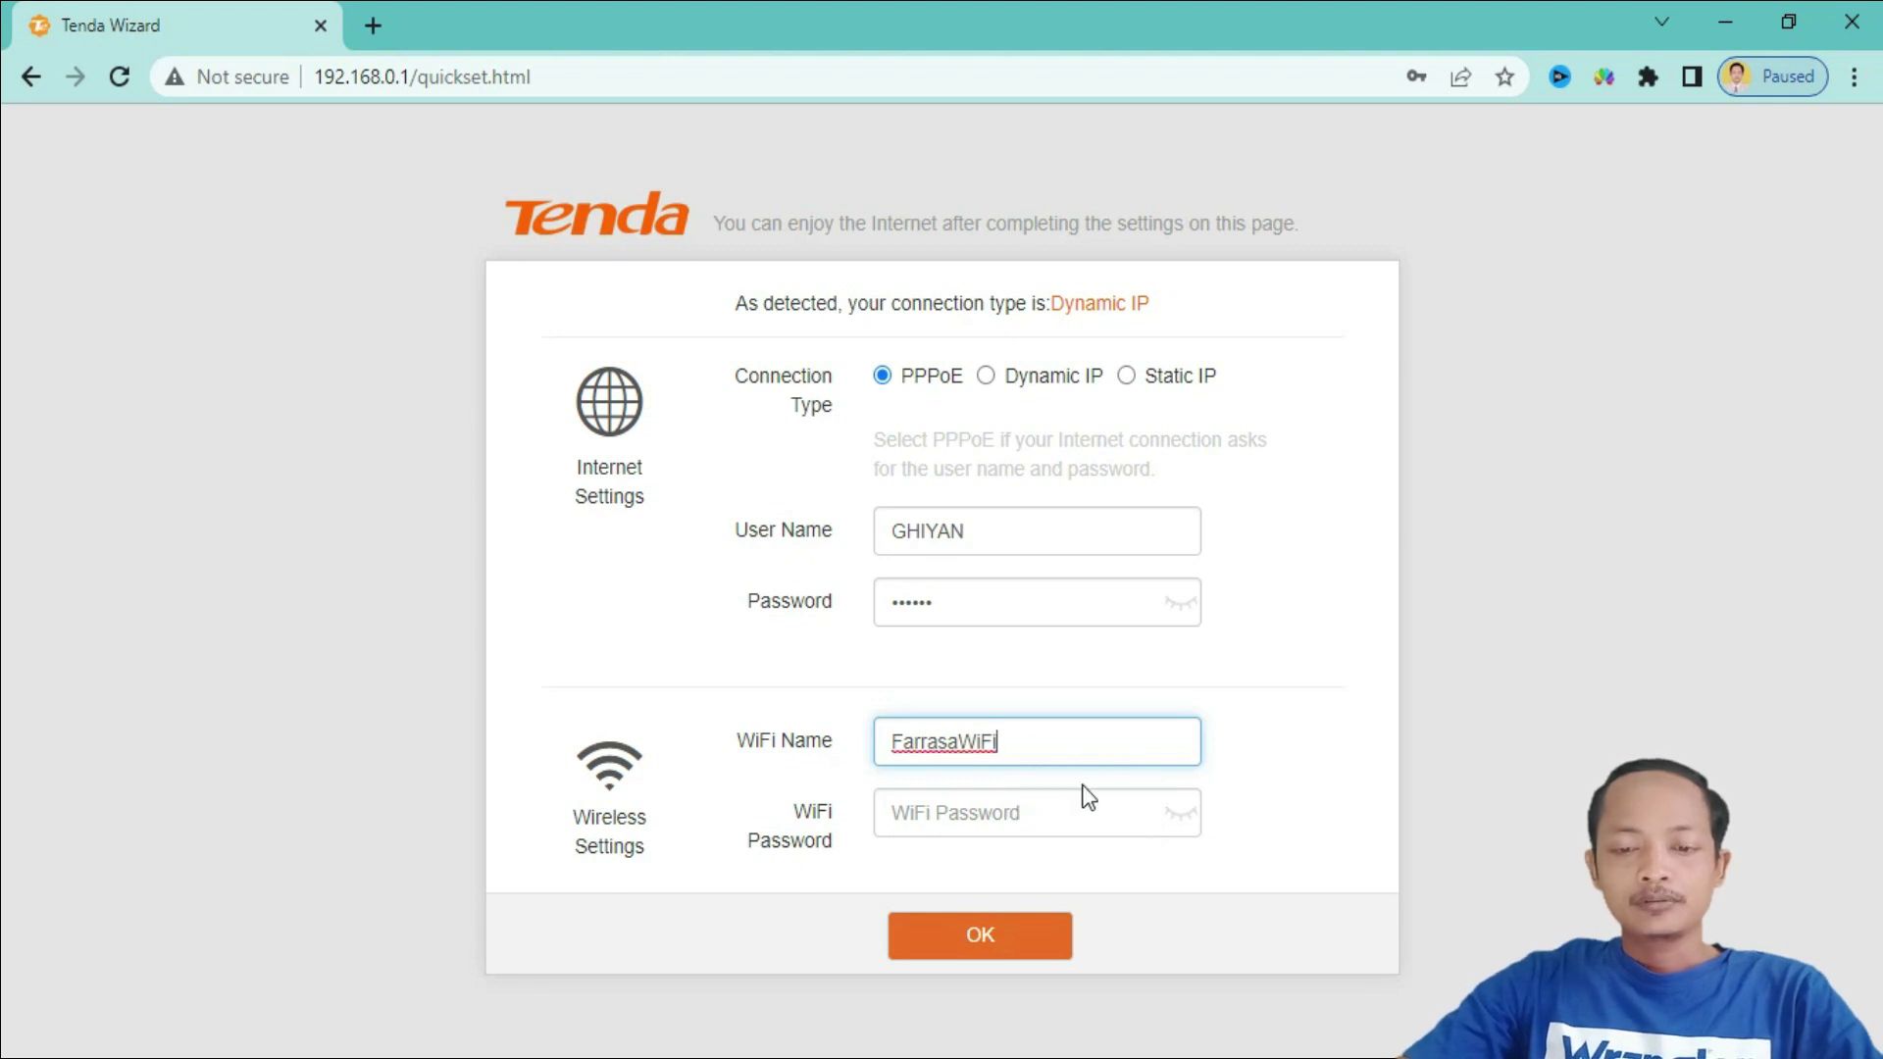
left_click(1025, 813)
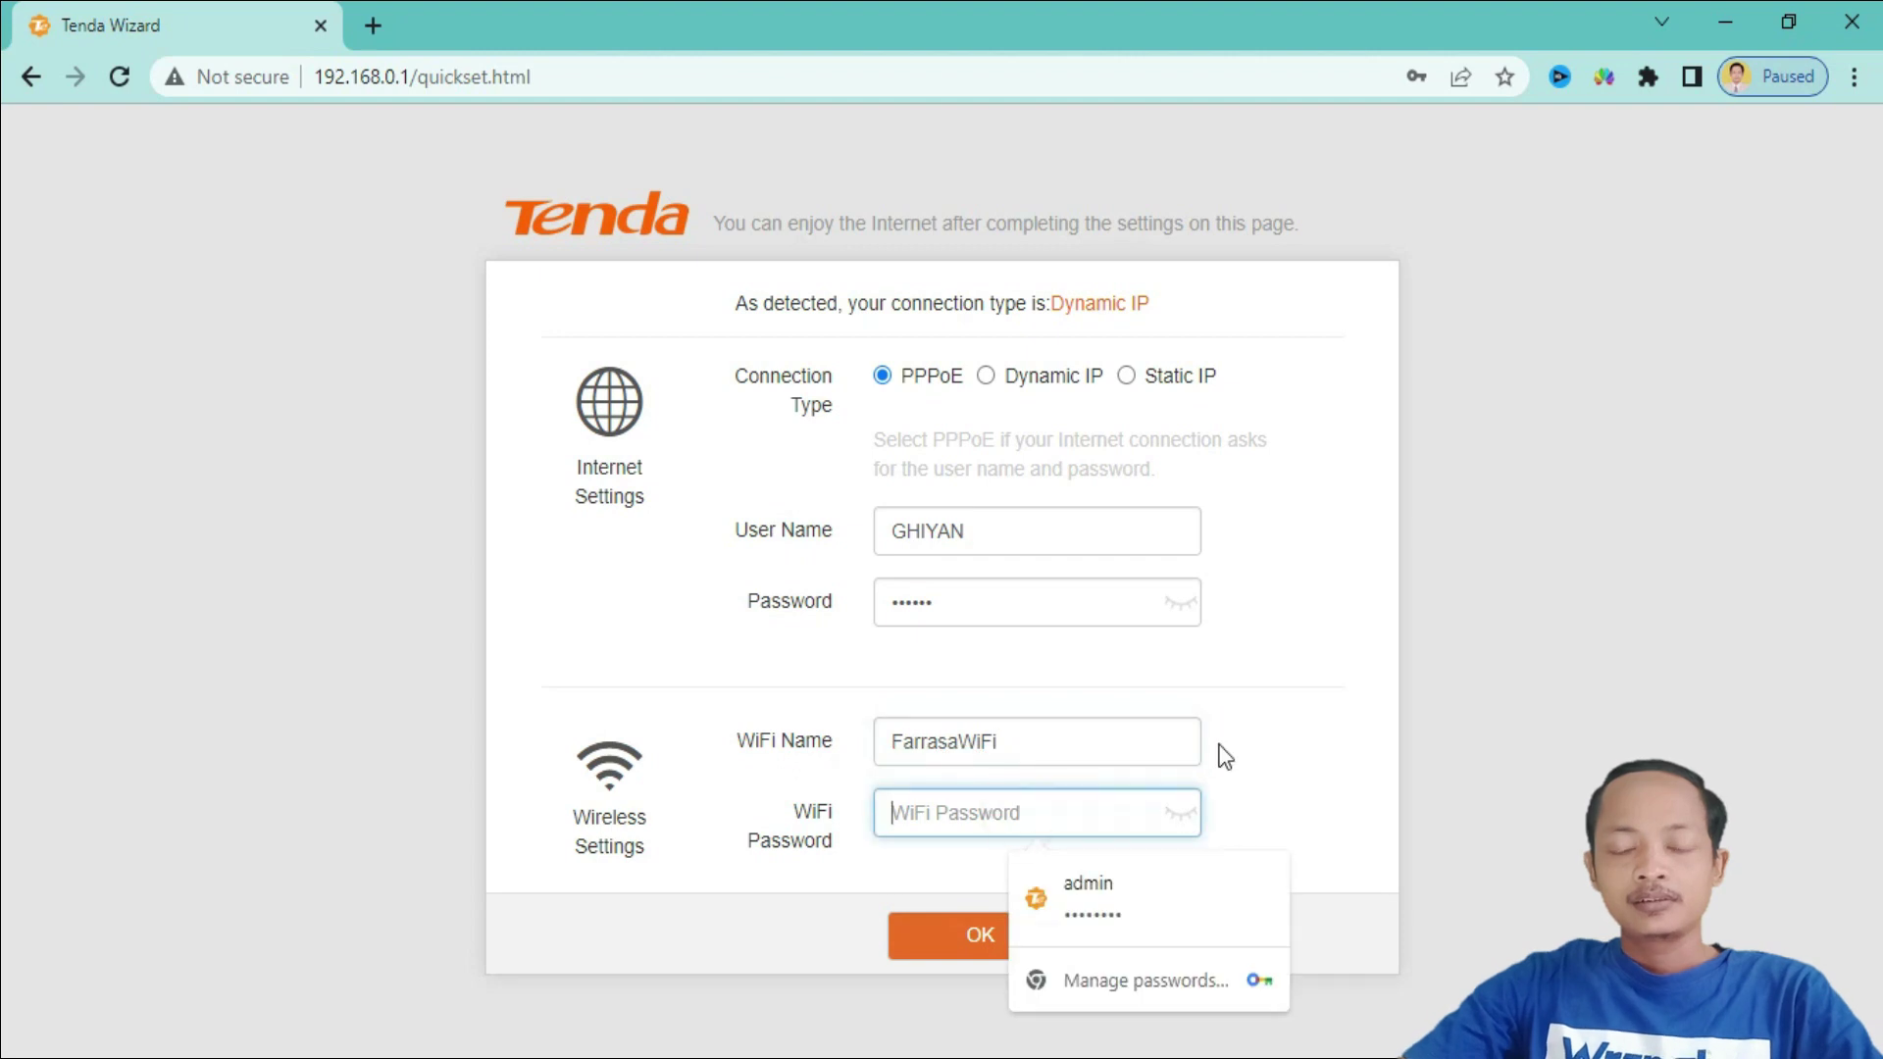
type("12")
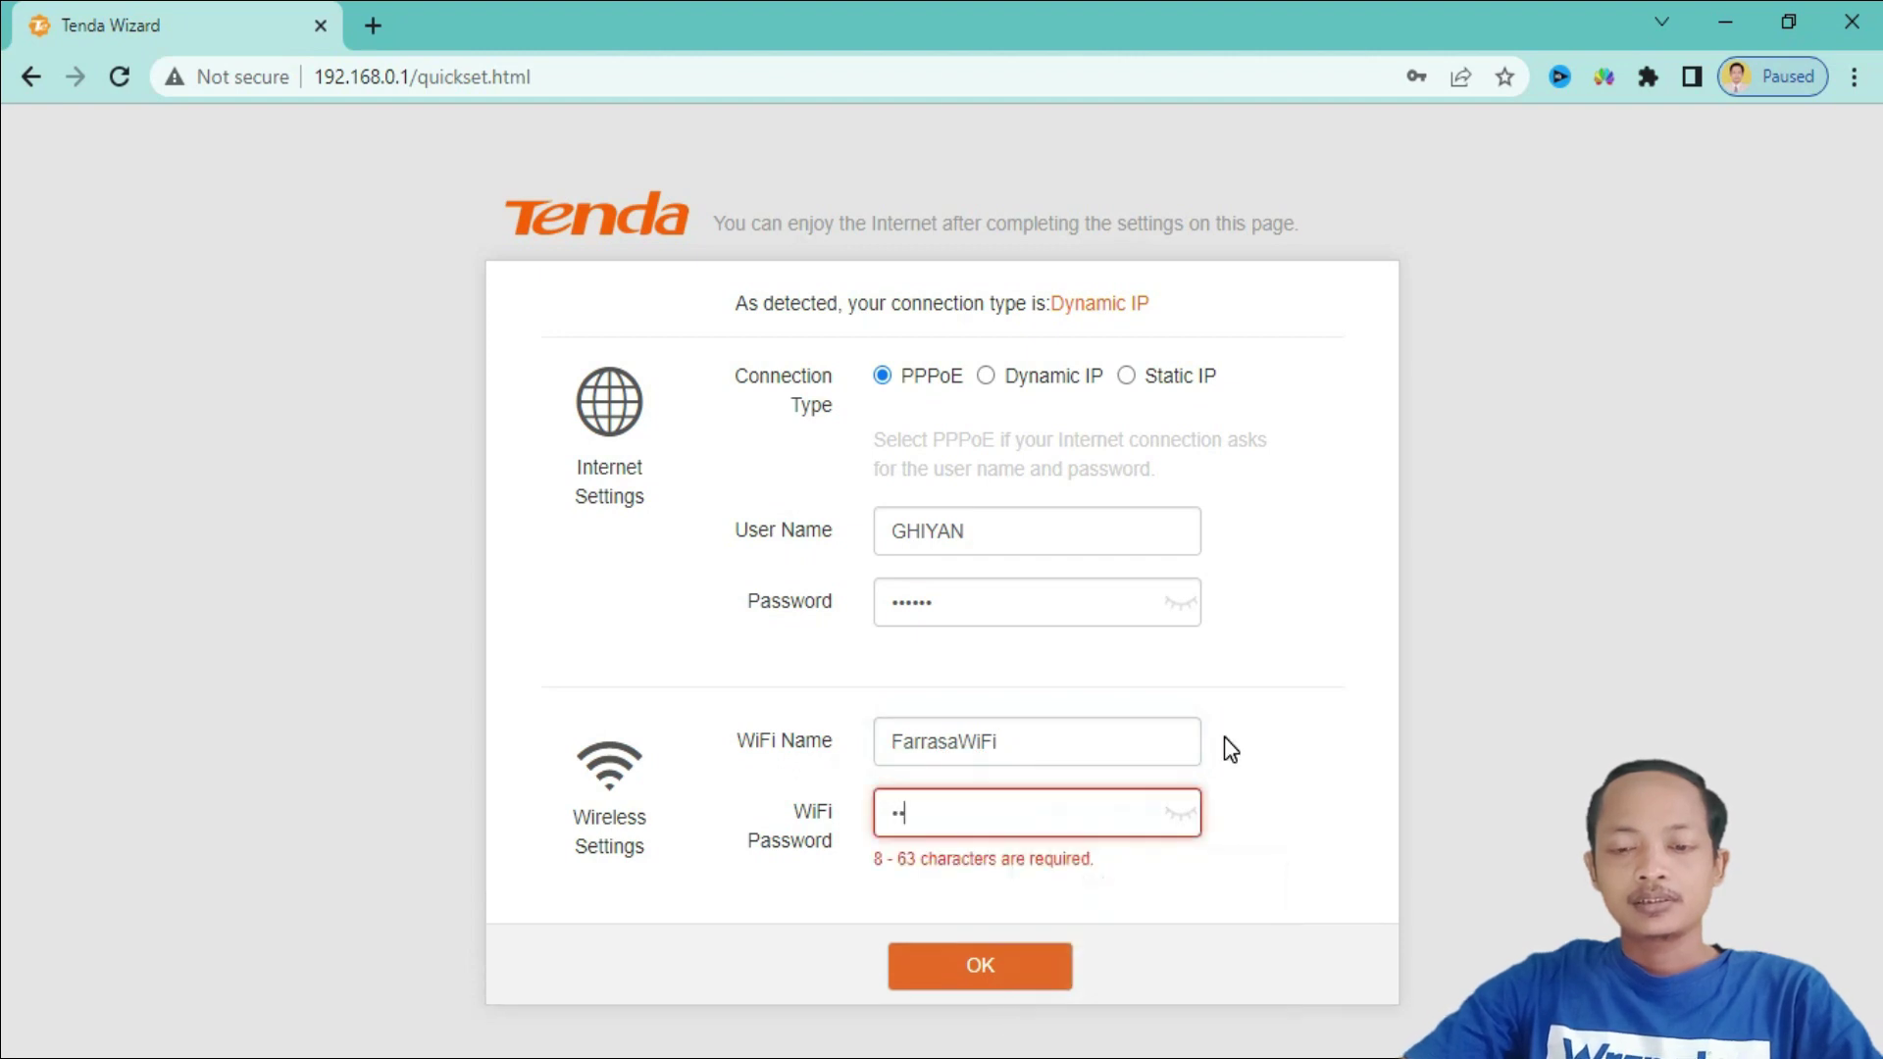
type("345678")
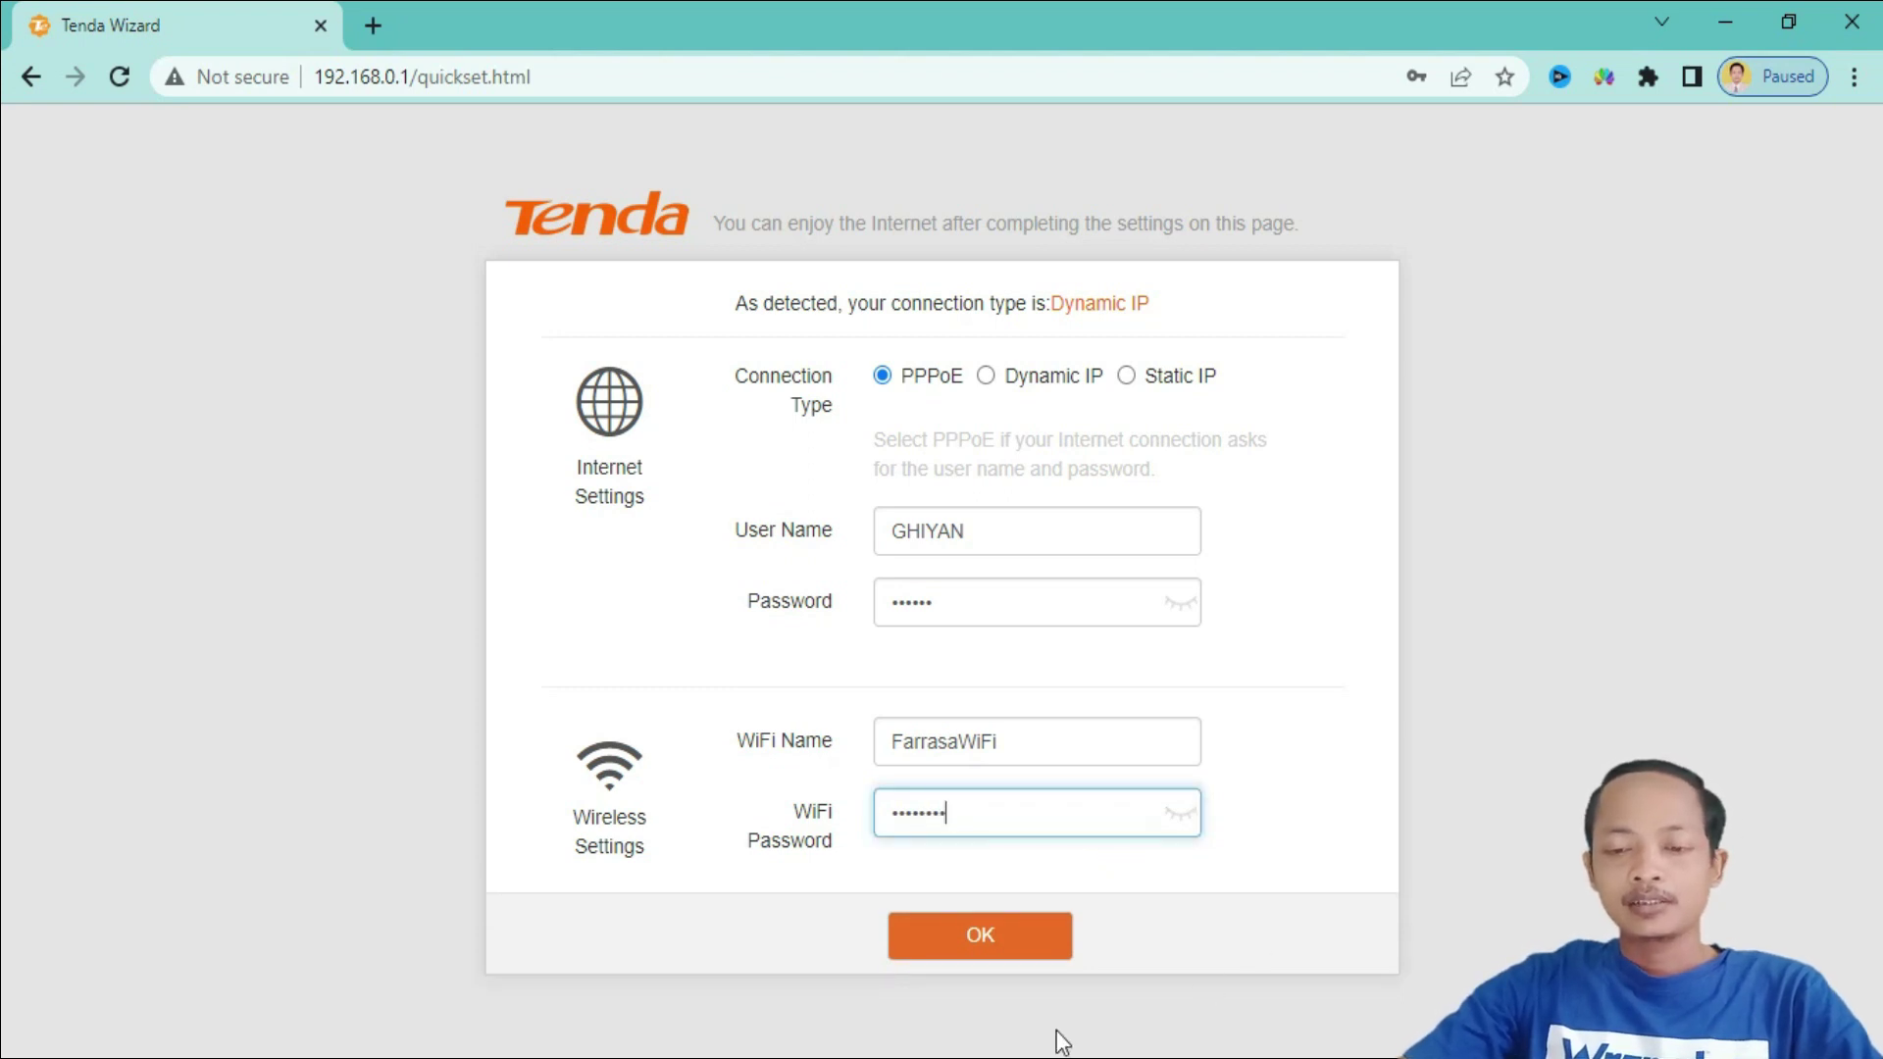
- Save the quick setup settings and let Chrome store the entered login
left_click(995, 943)
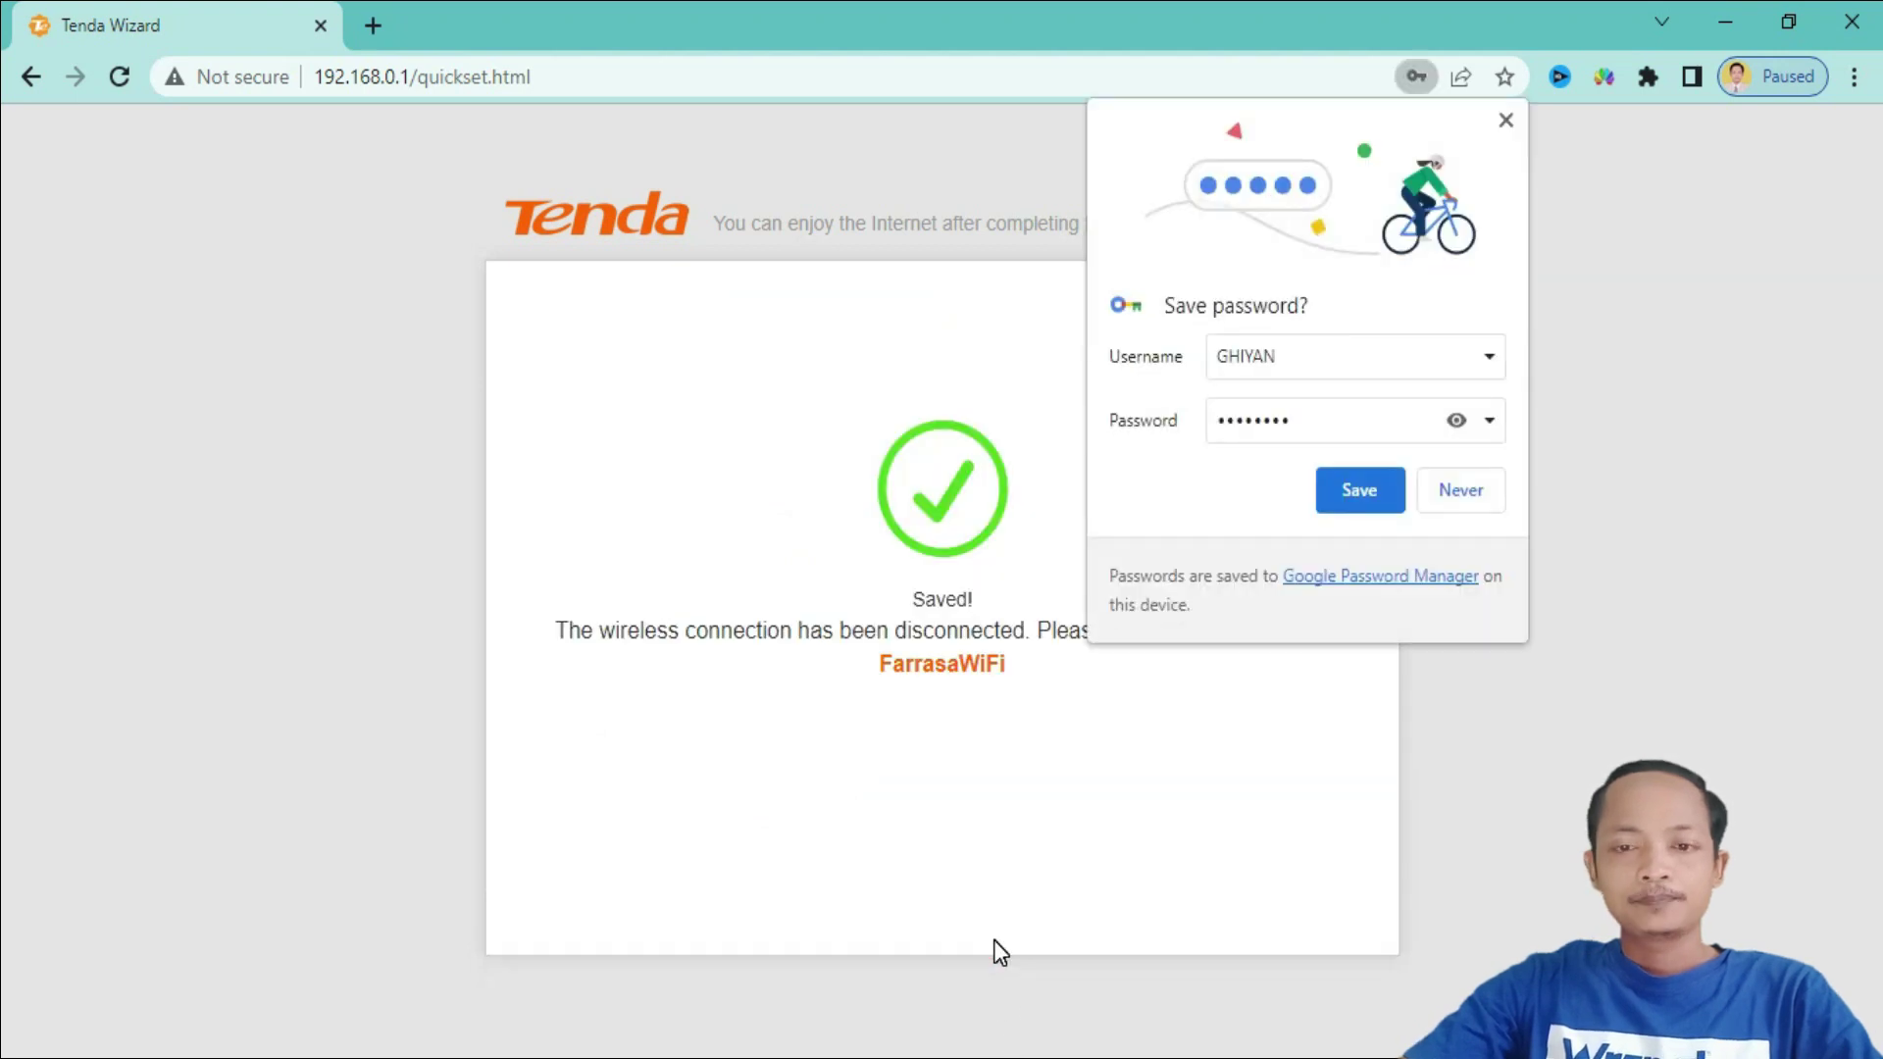
left_click(1374, 494)
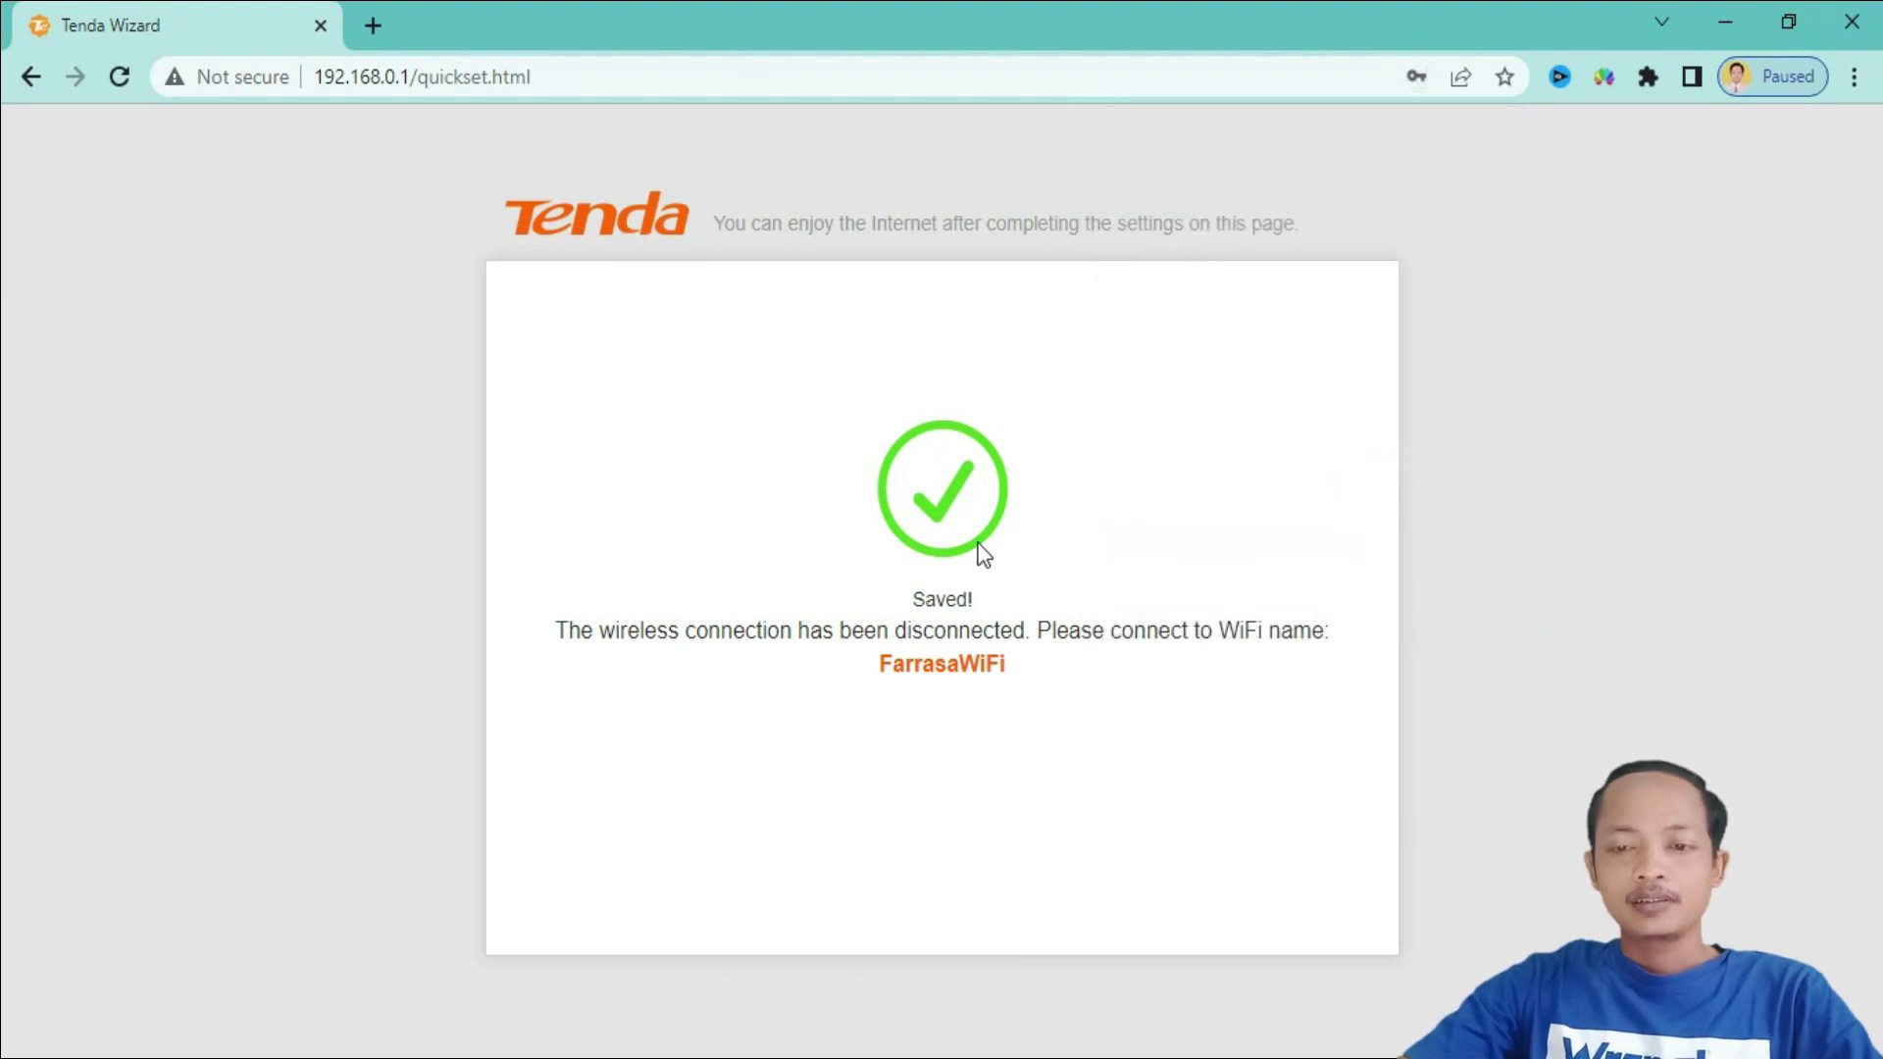
left_click(1727, 1054)
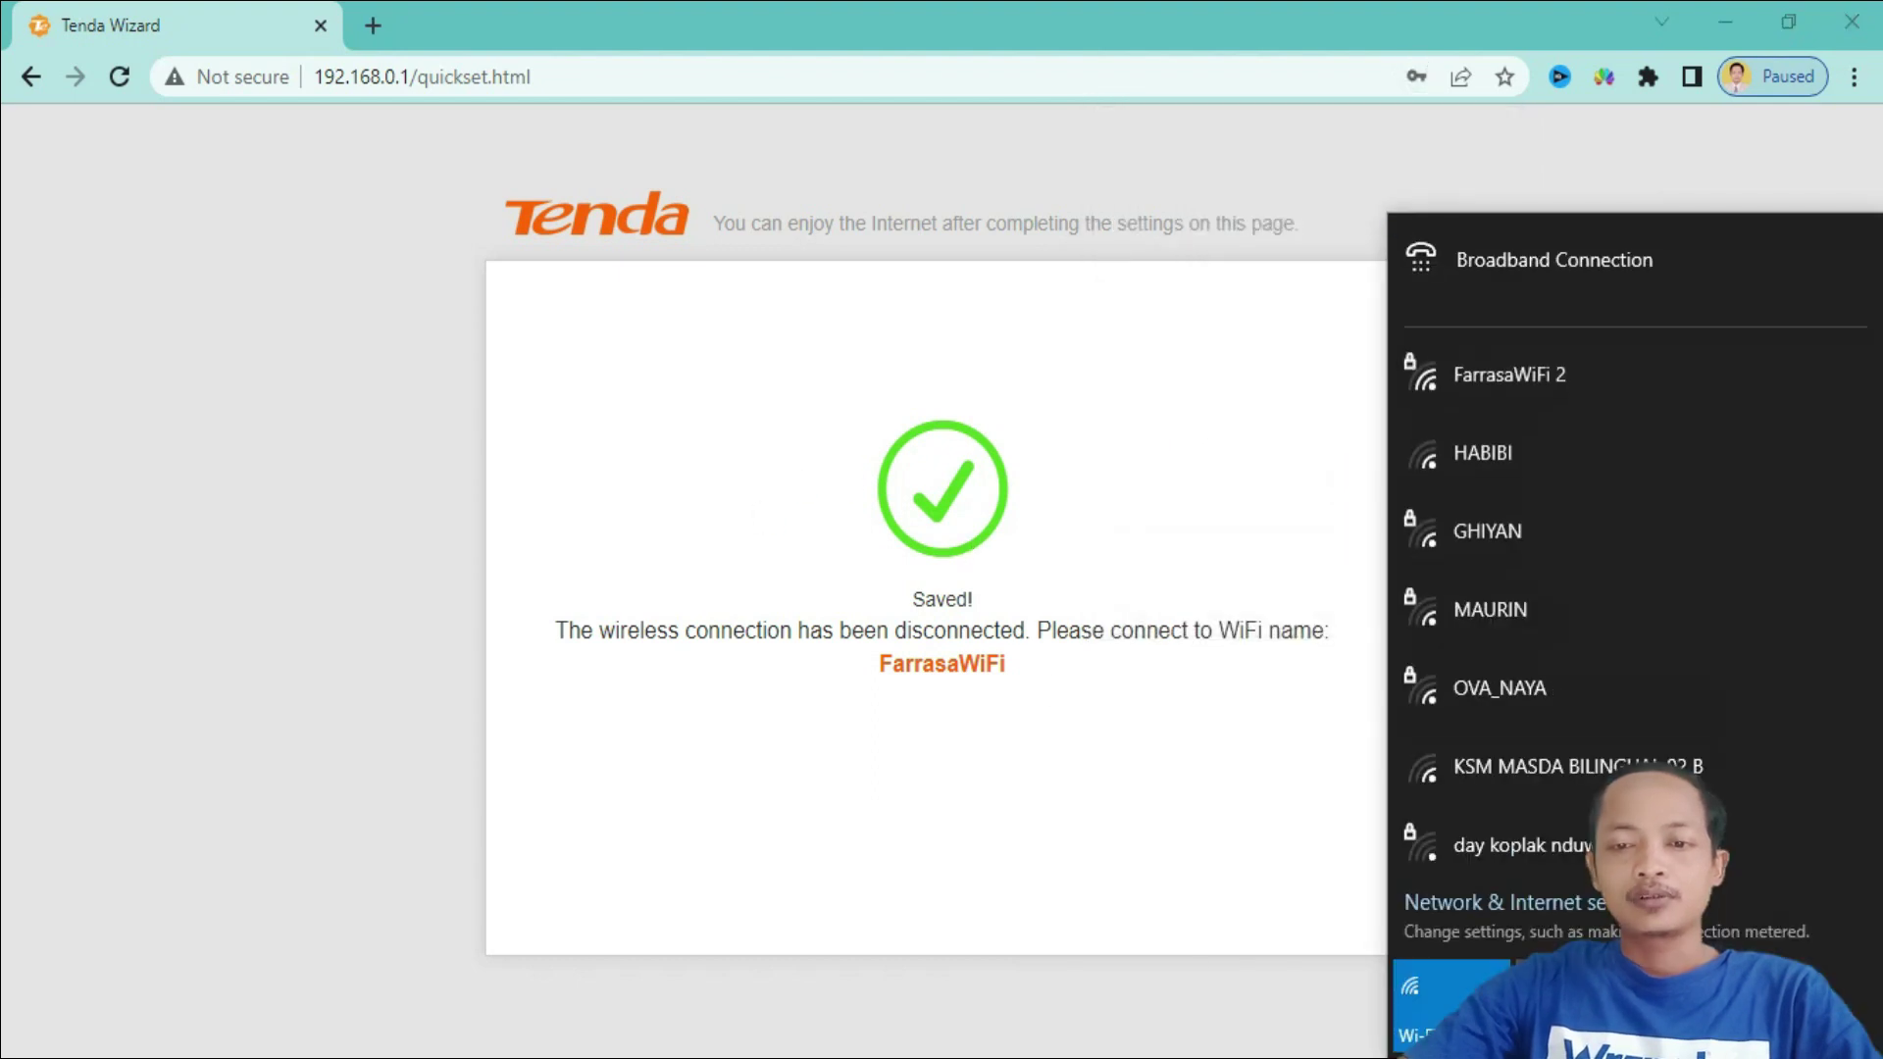
- Select FarrasaWiFi 2 in the wireless list and connect the PC to it
left_click(1507, 383)
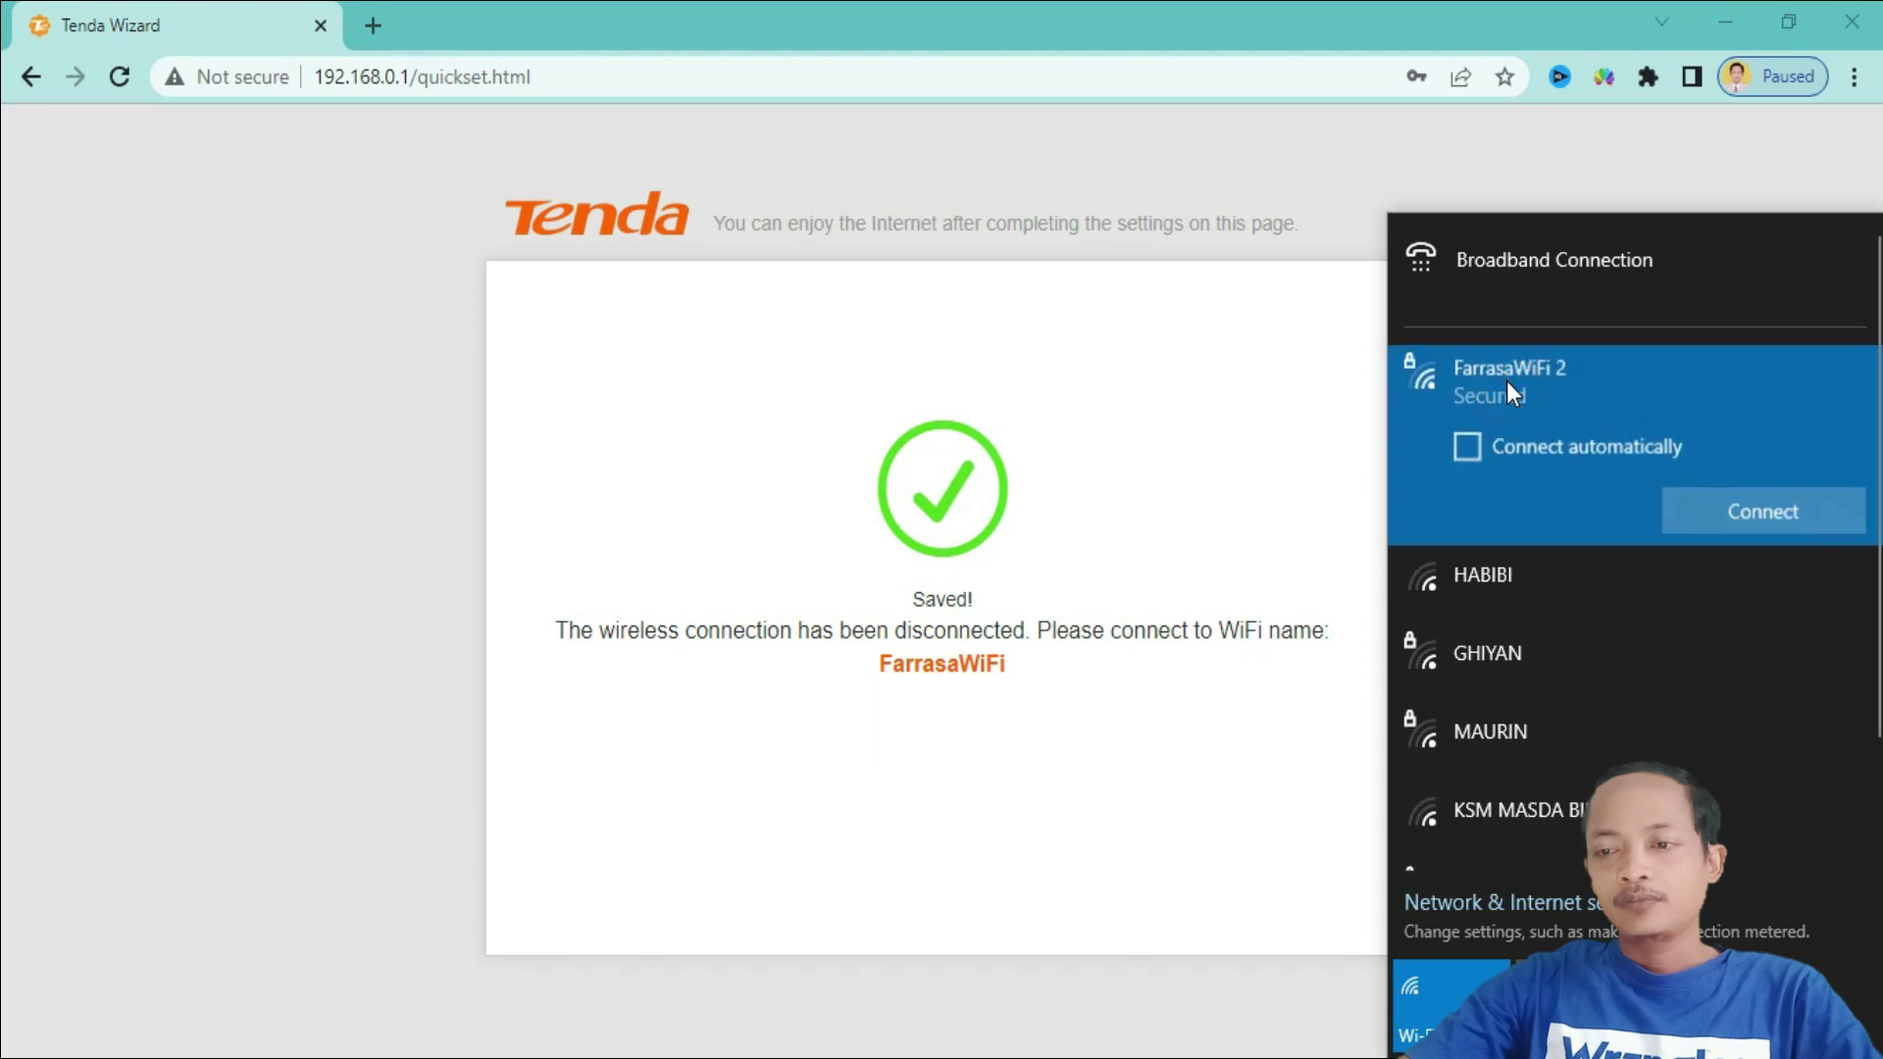
left_click(1740, 510)
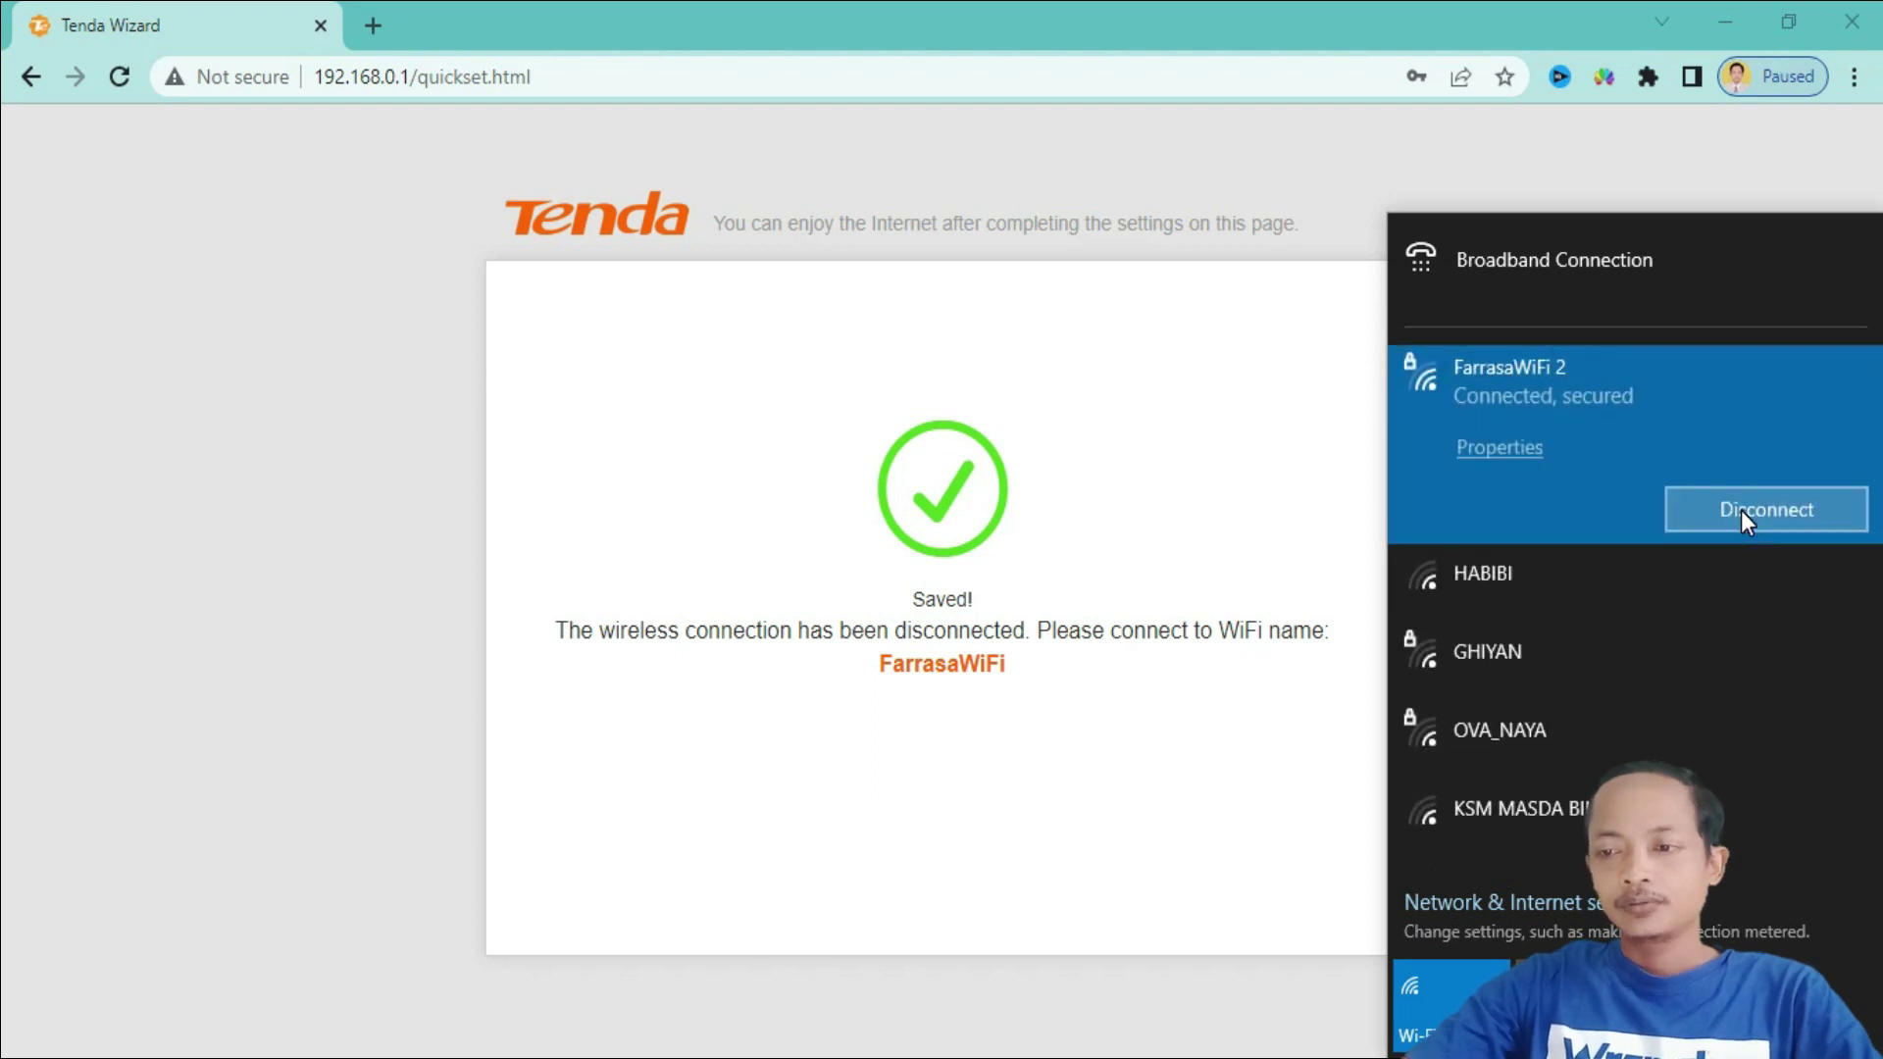
- Reload the router status page to confirm internet access, then view Internet Settings with PPPoE
left_click(1217, 497)
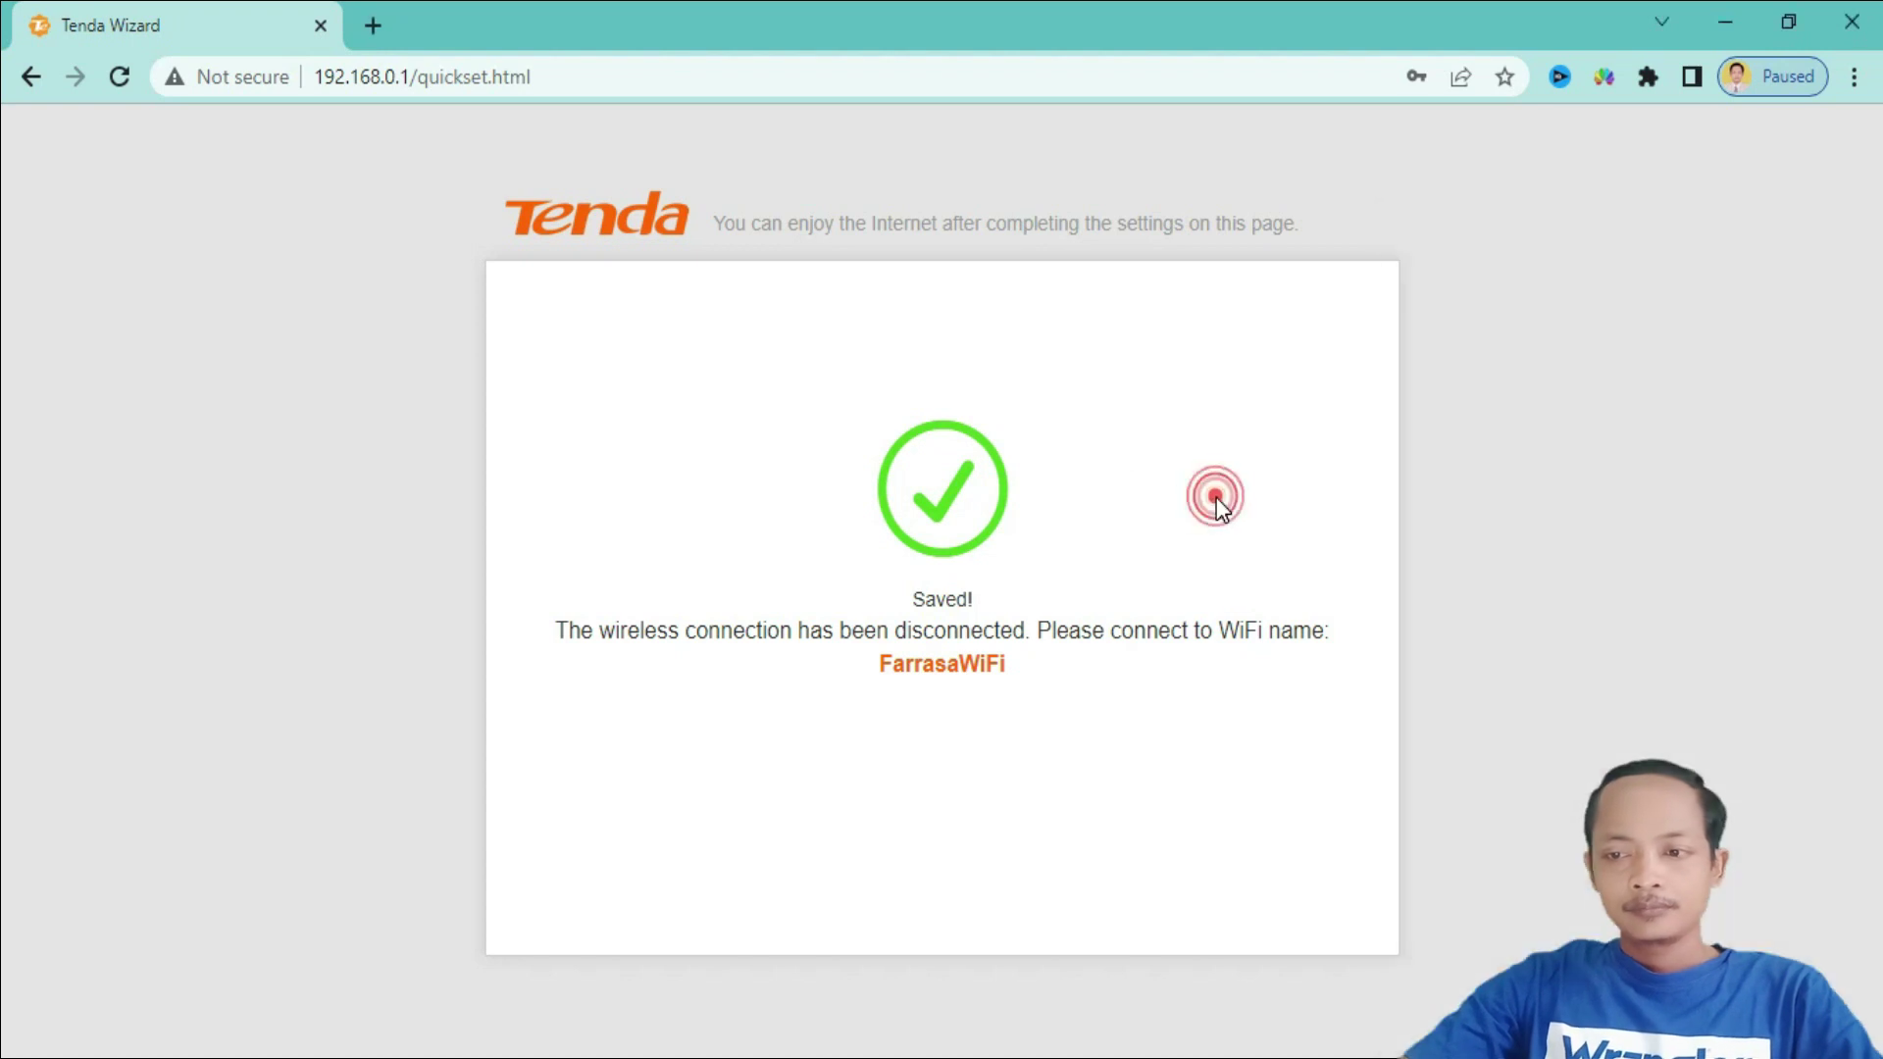
left_click(119, 75)
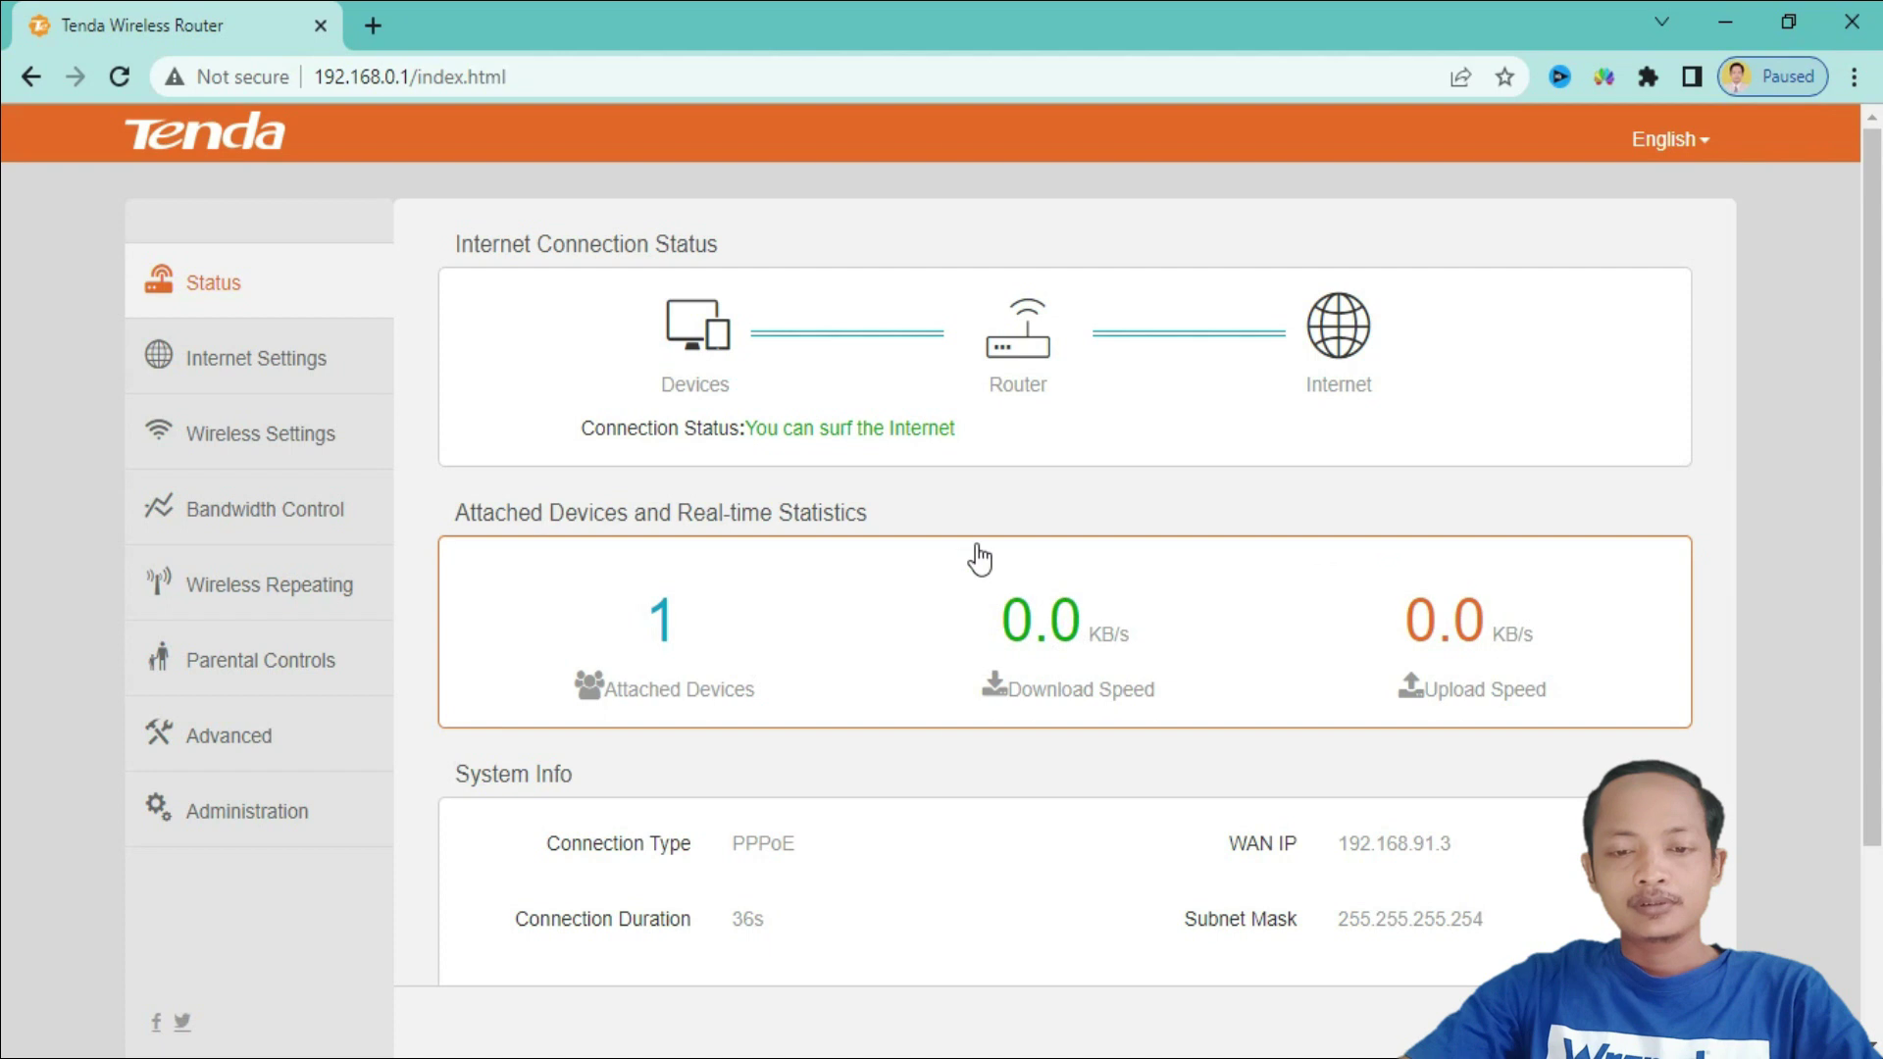
scroll(998, 660, "down", 3)
scroll(998, 660, "up", 3)
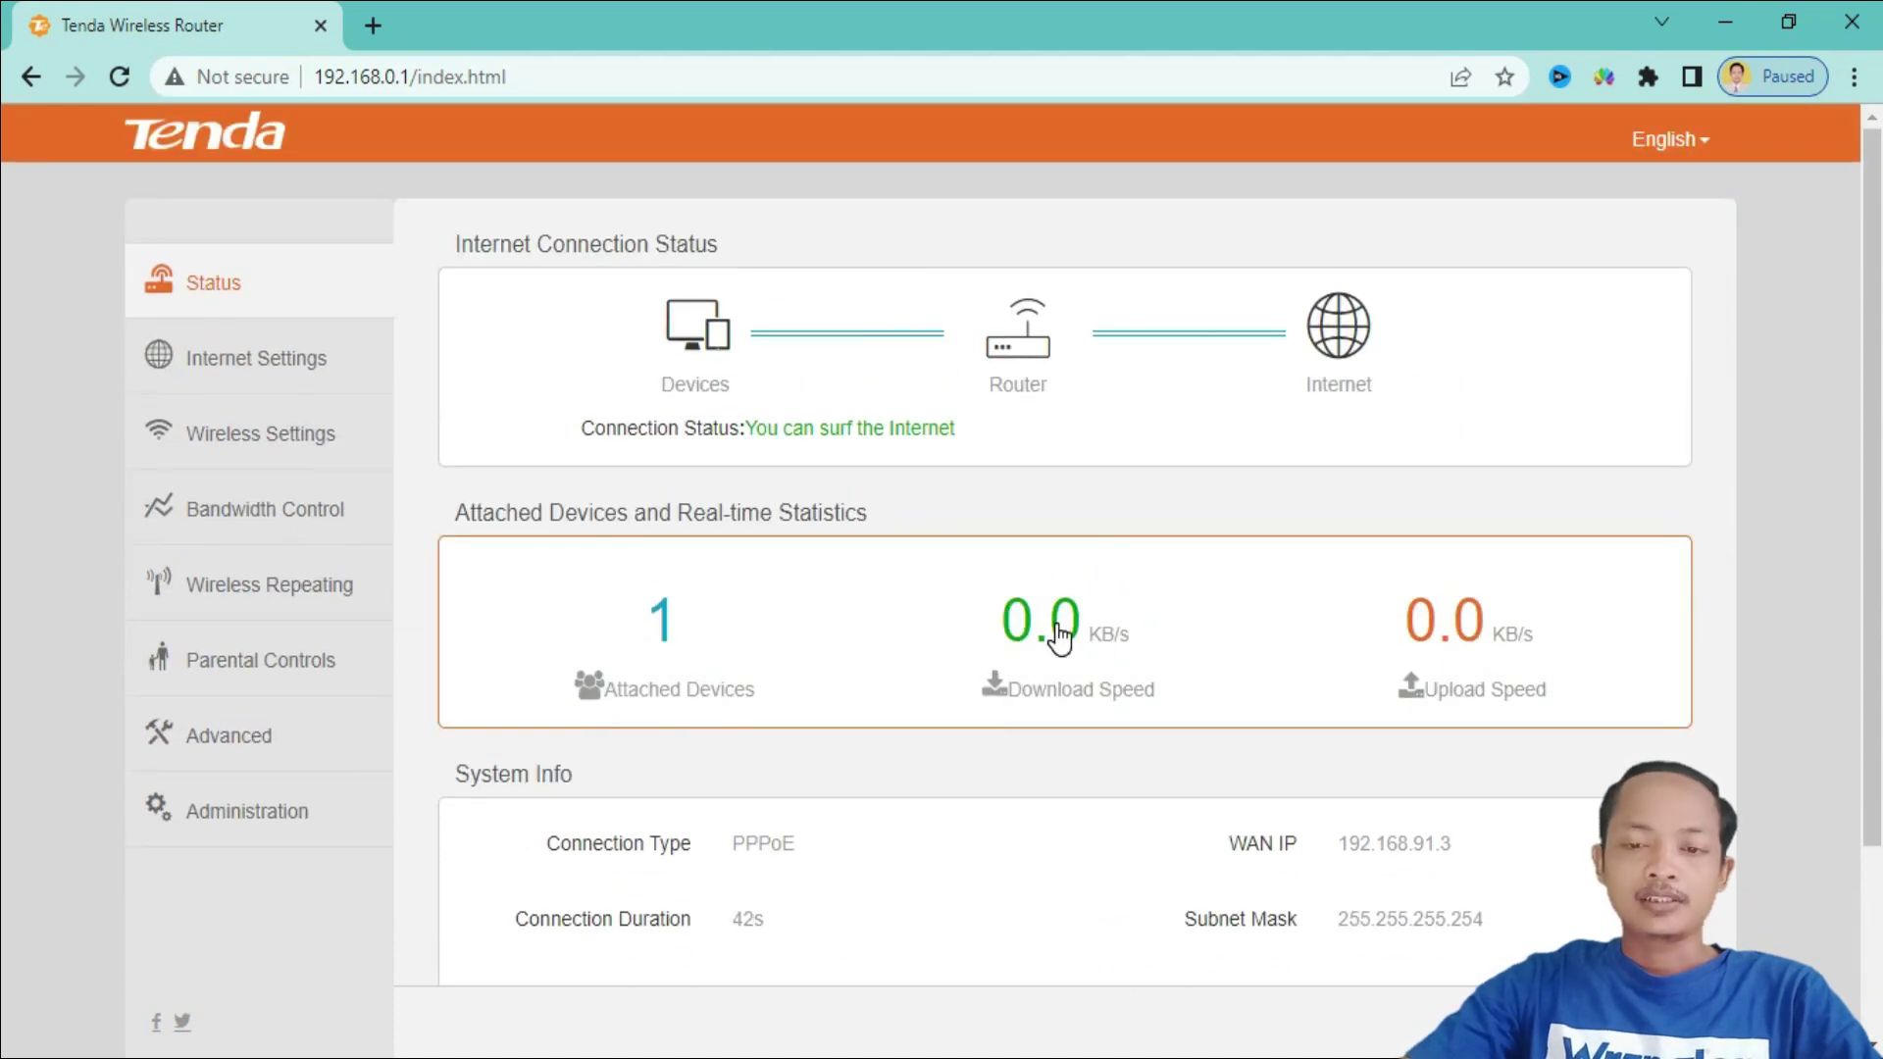
left_click(279, 368)
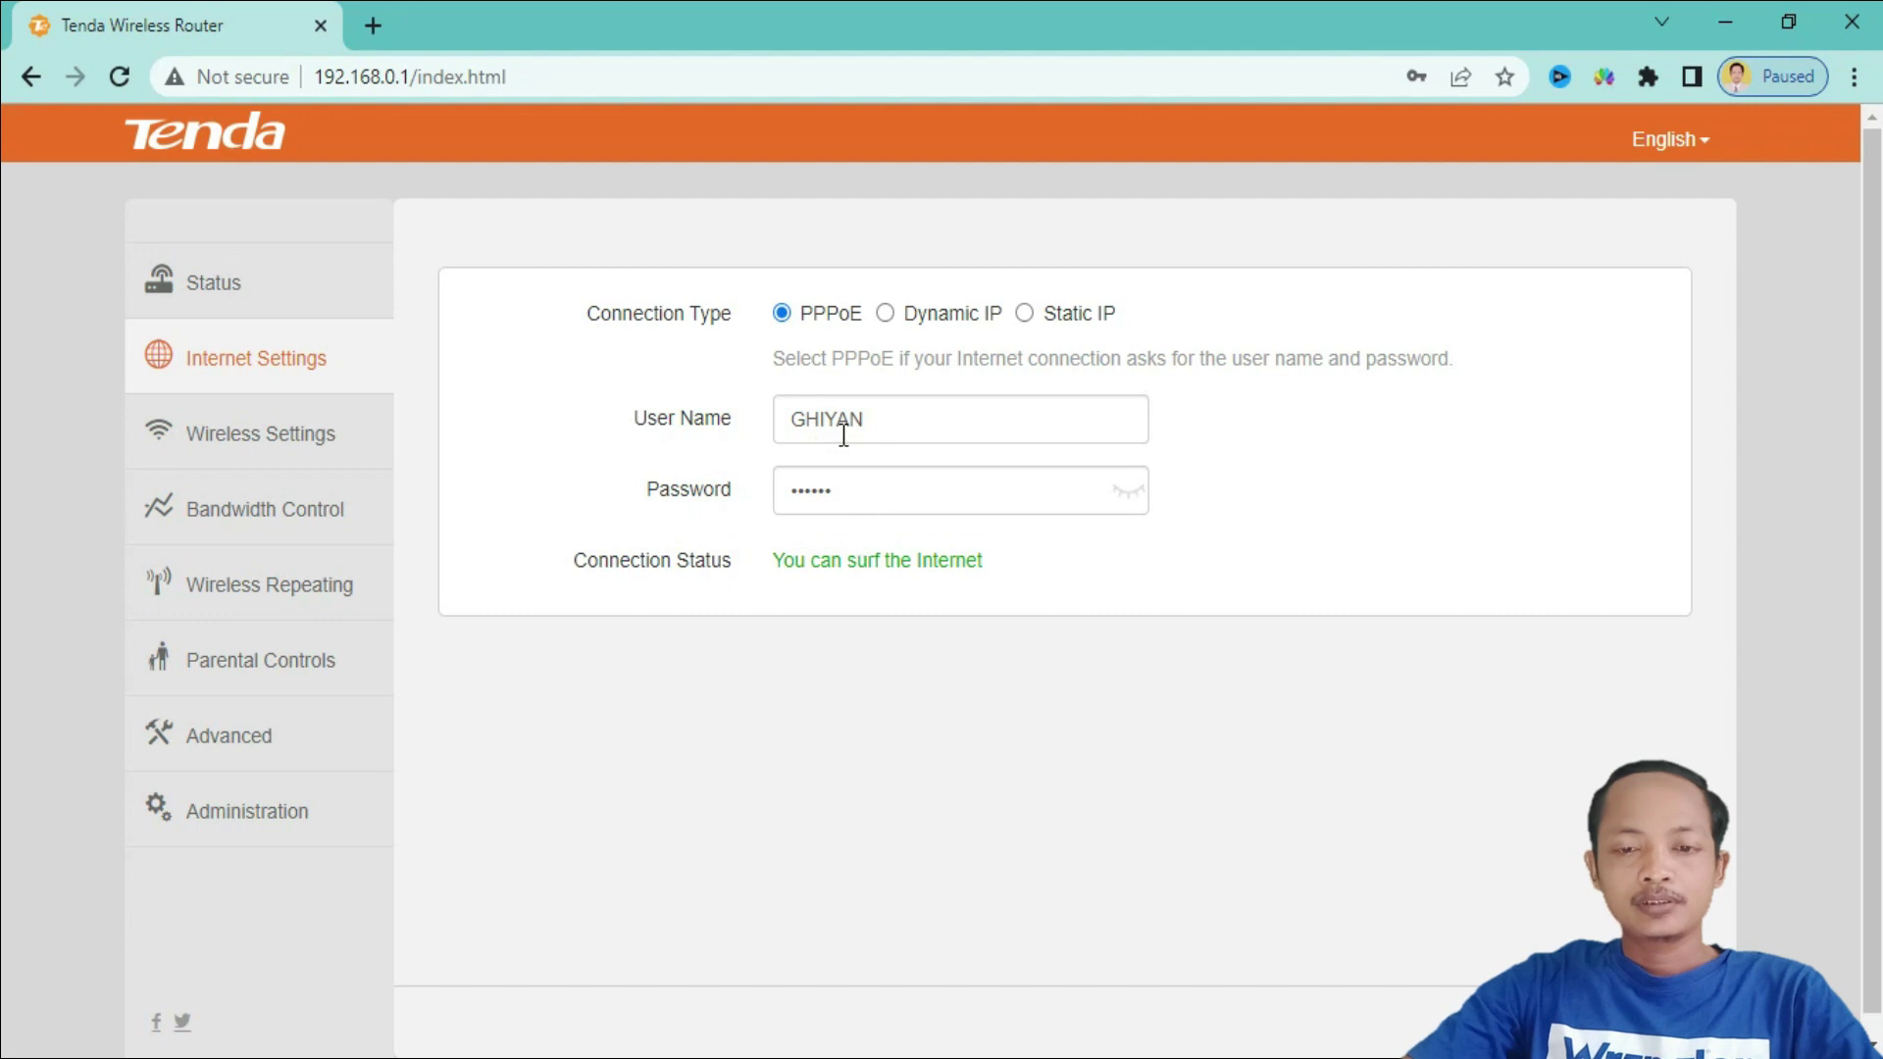
- Save wireless settings with 11b/g/n mode, Channel 4 and 40MHz channel width
left_click(332, 454)
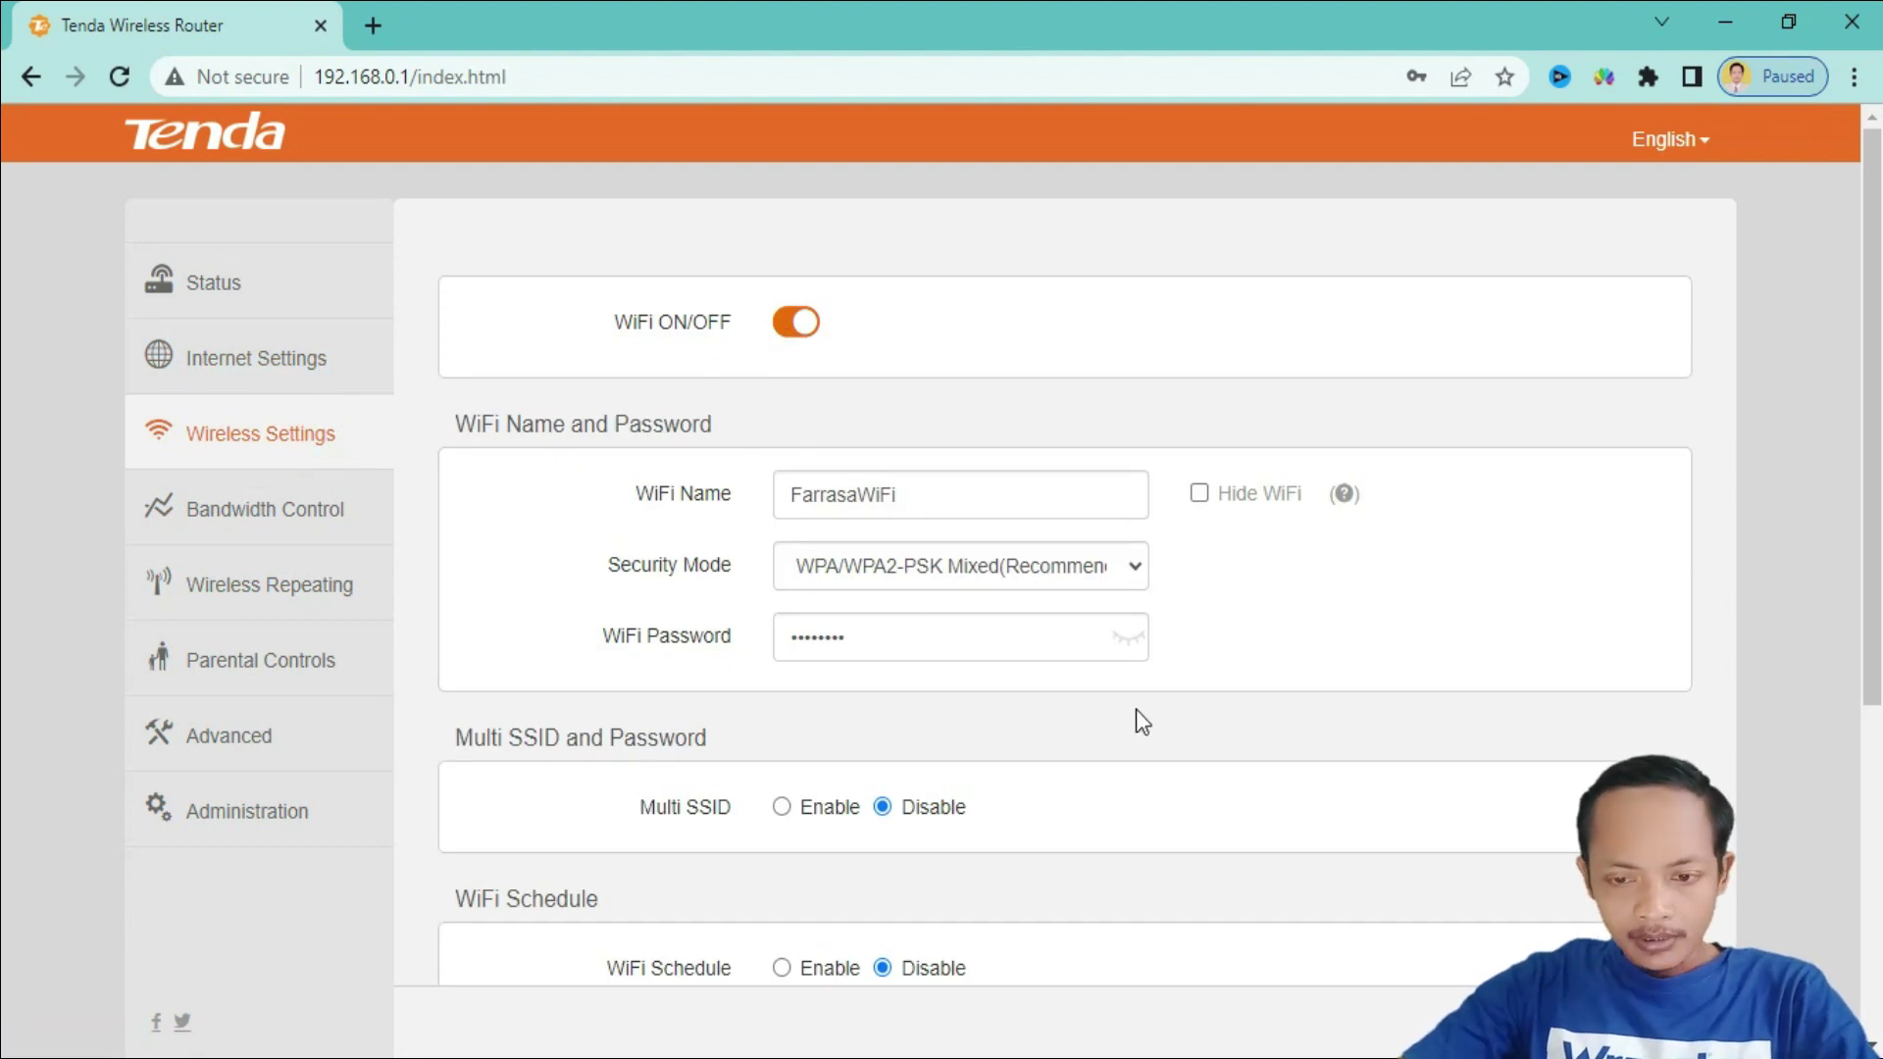
scroll(1150, 712, "down", 3)
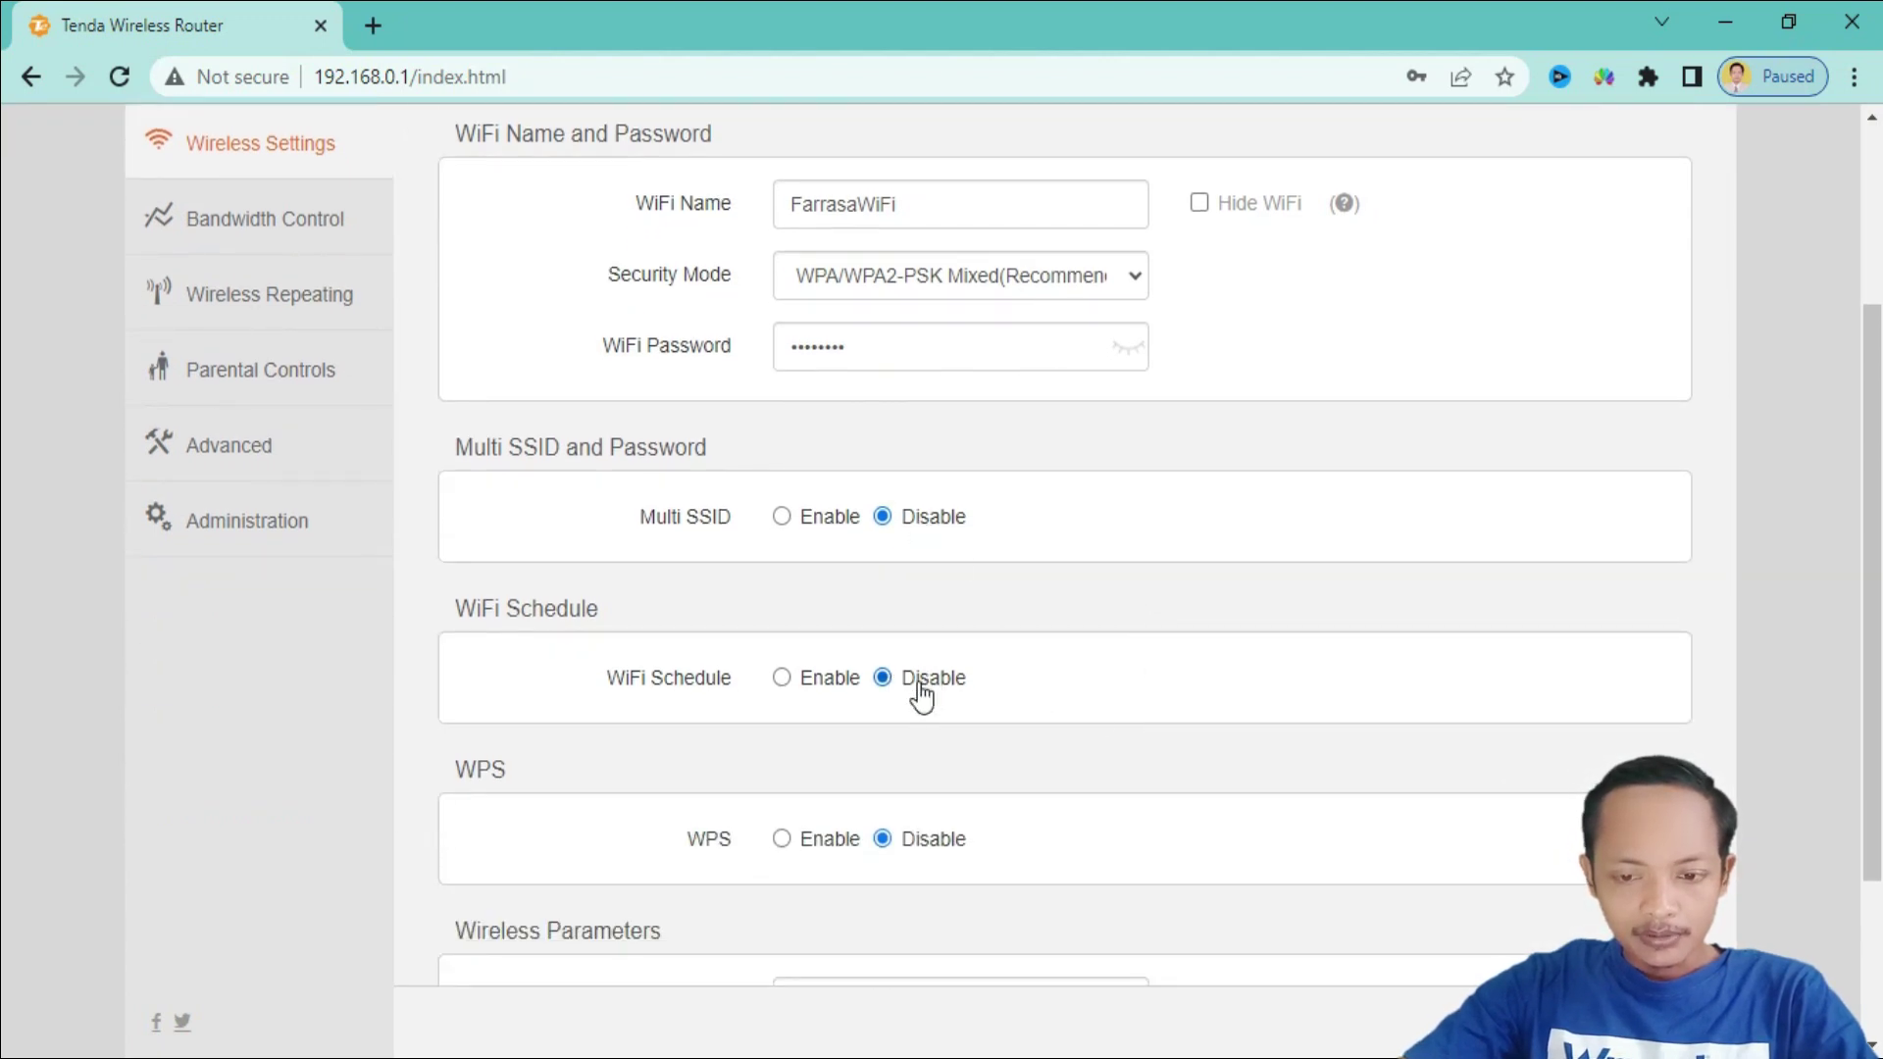
scroll(1064, 775, "down", 3)
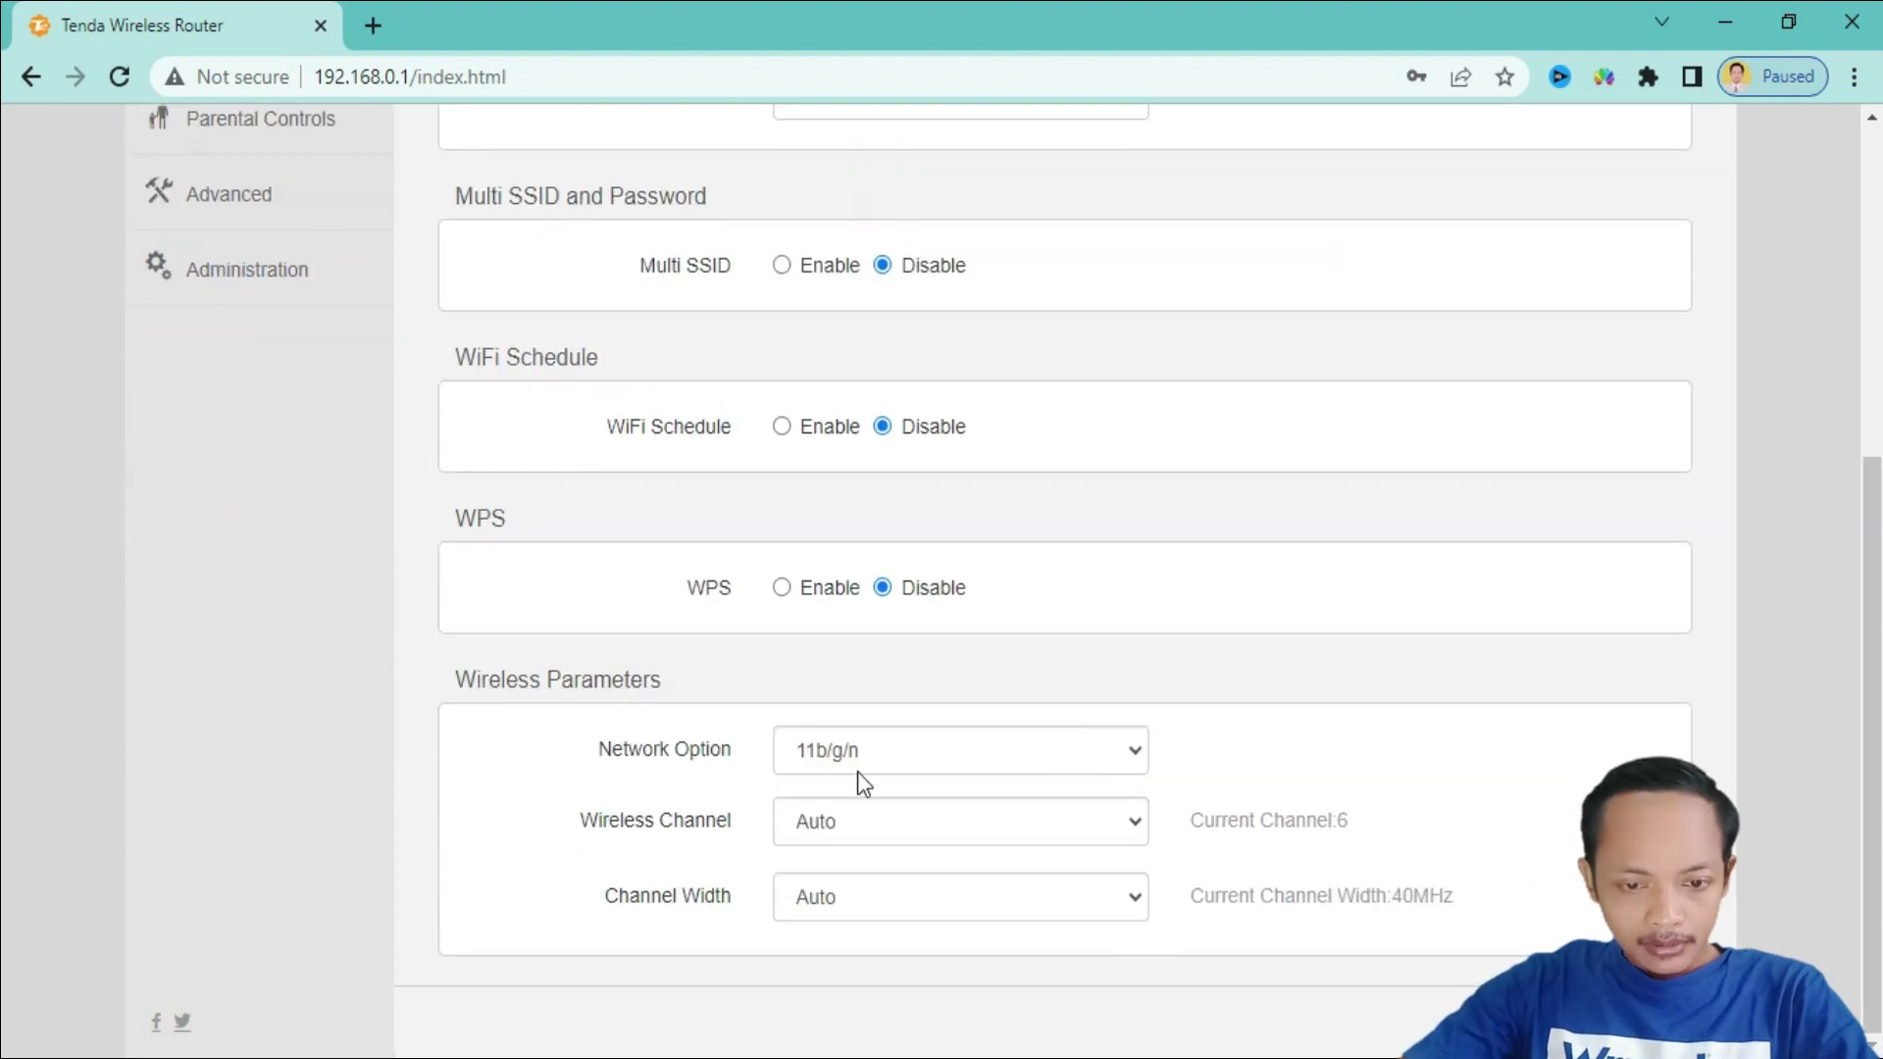
left_click(994, 751)
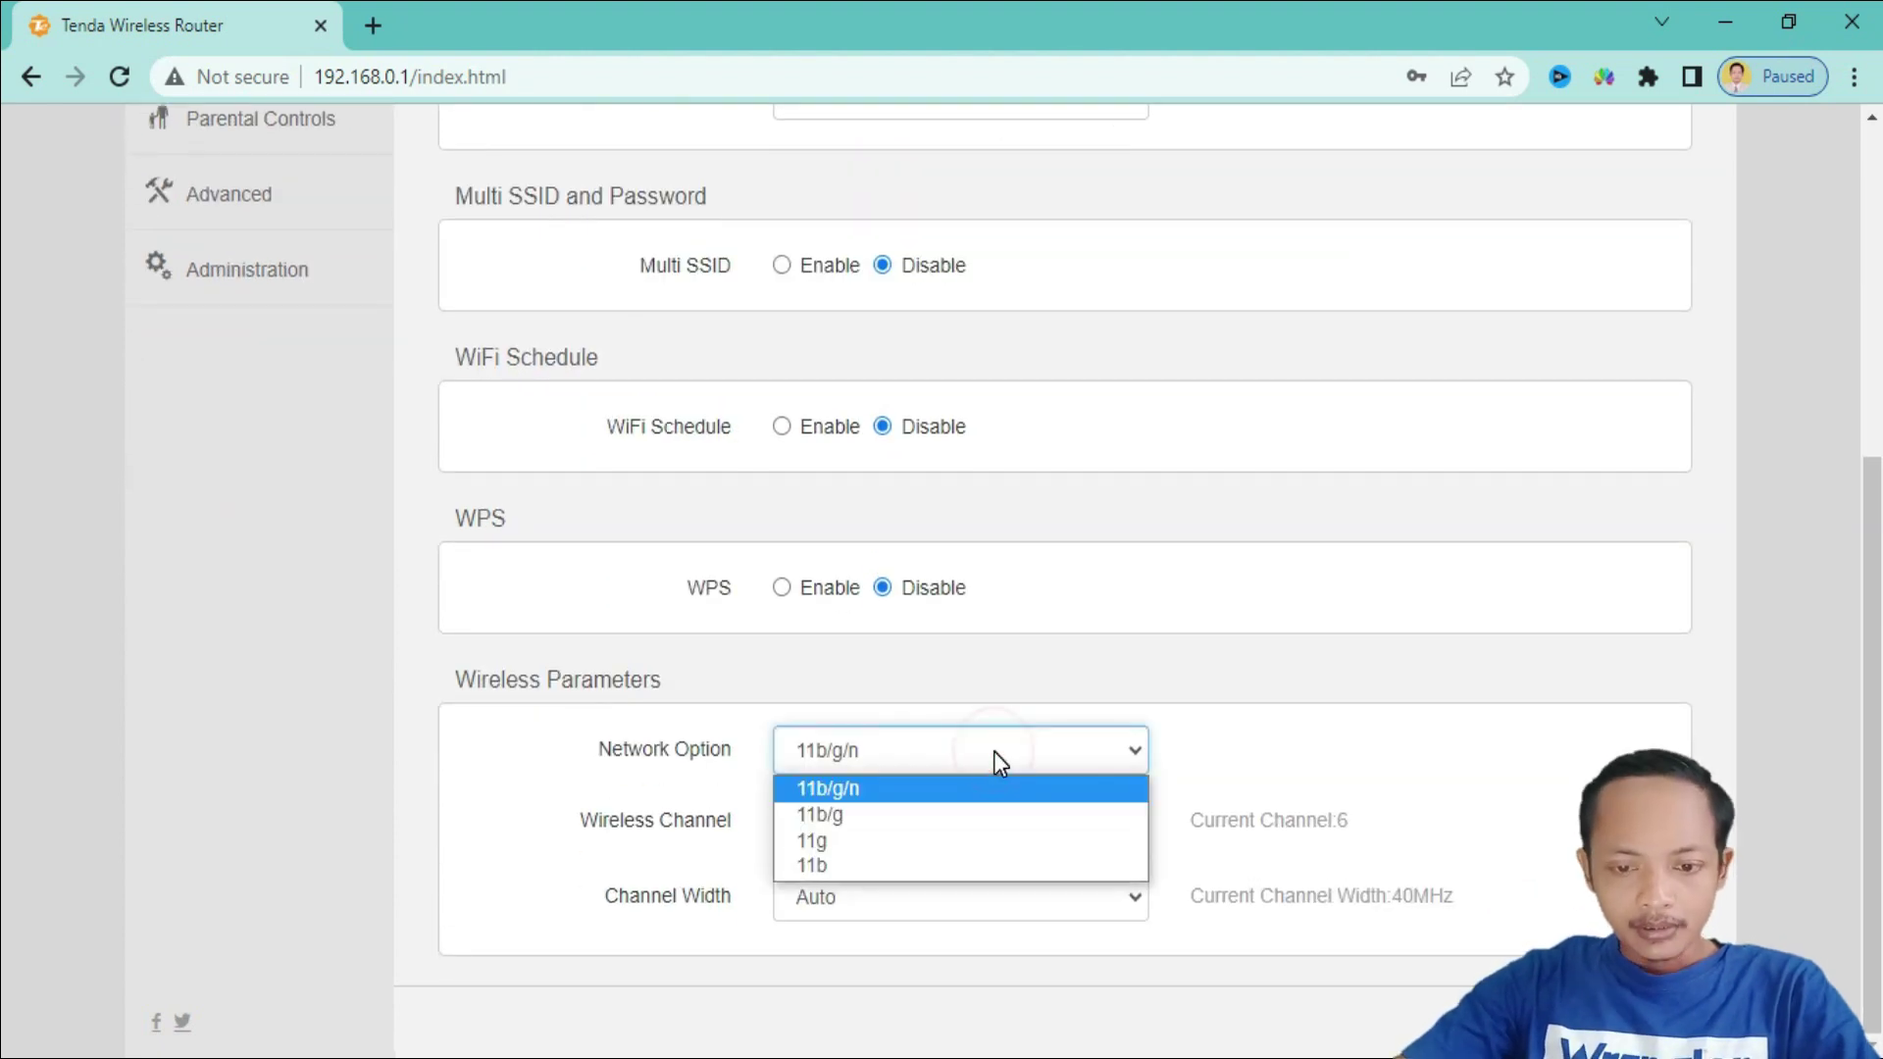
left_click(994, 751)
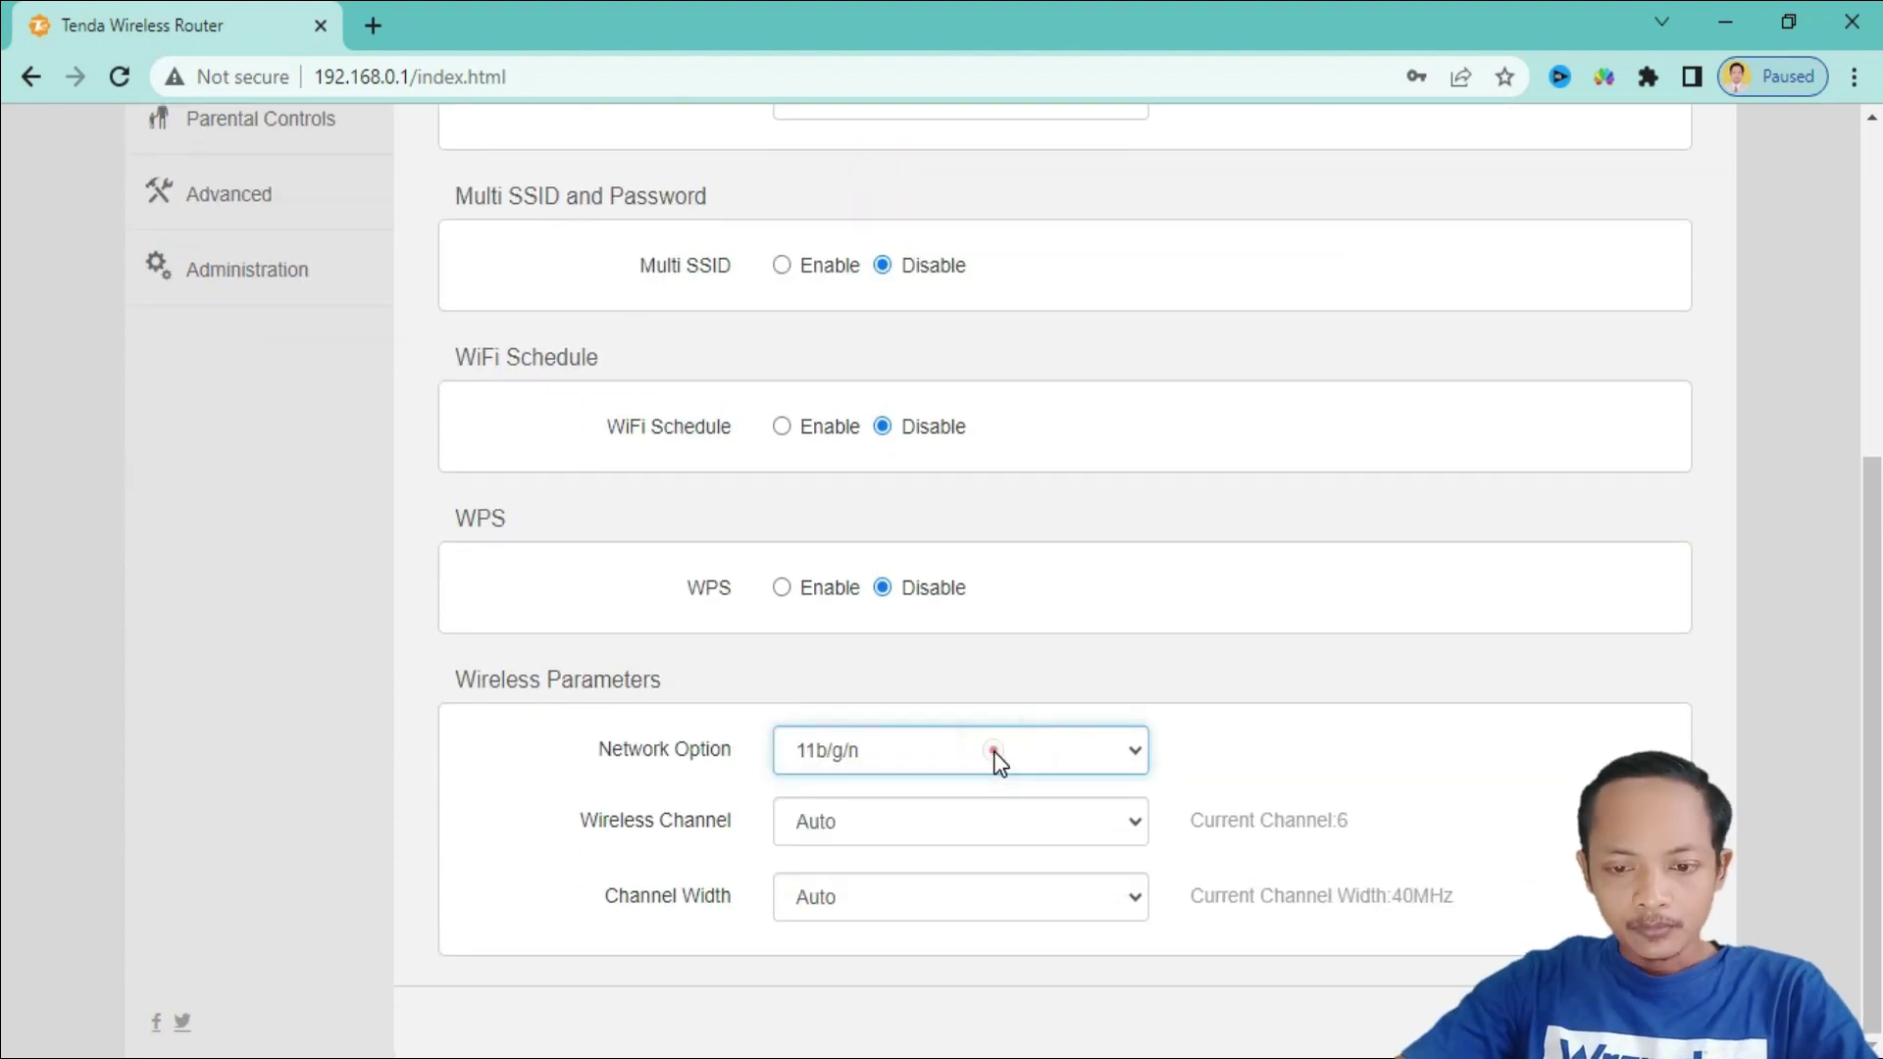
left_click(1078, 829)
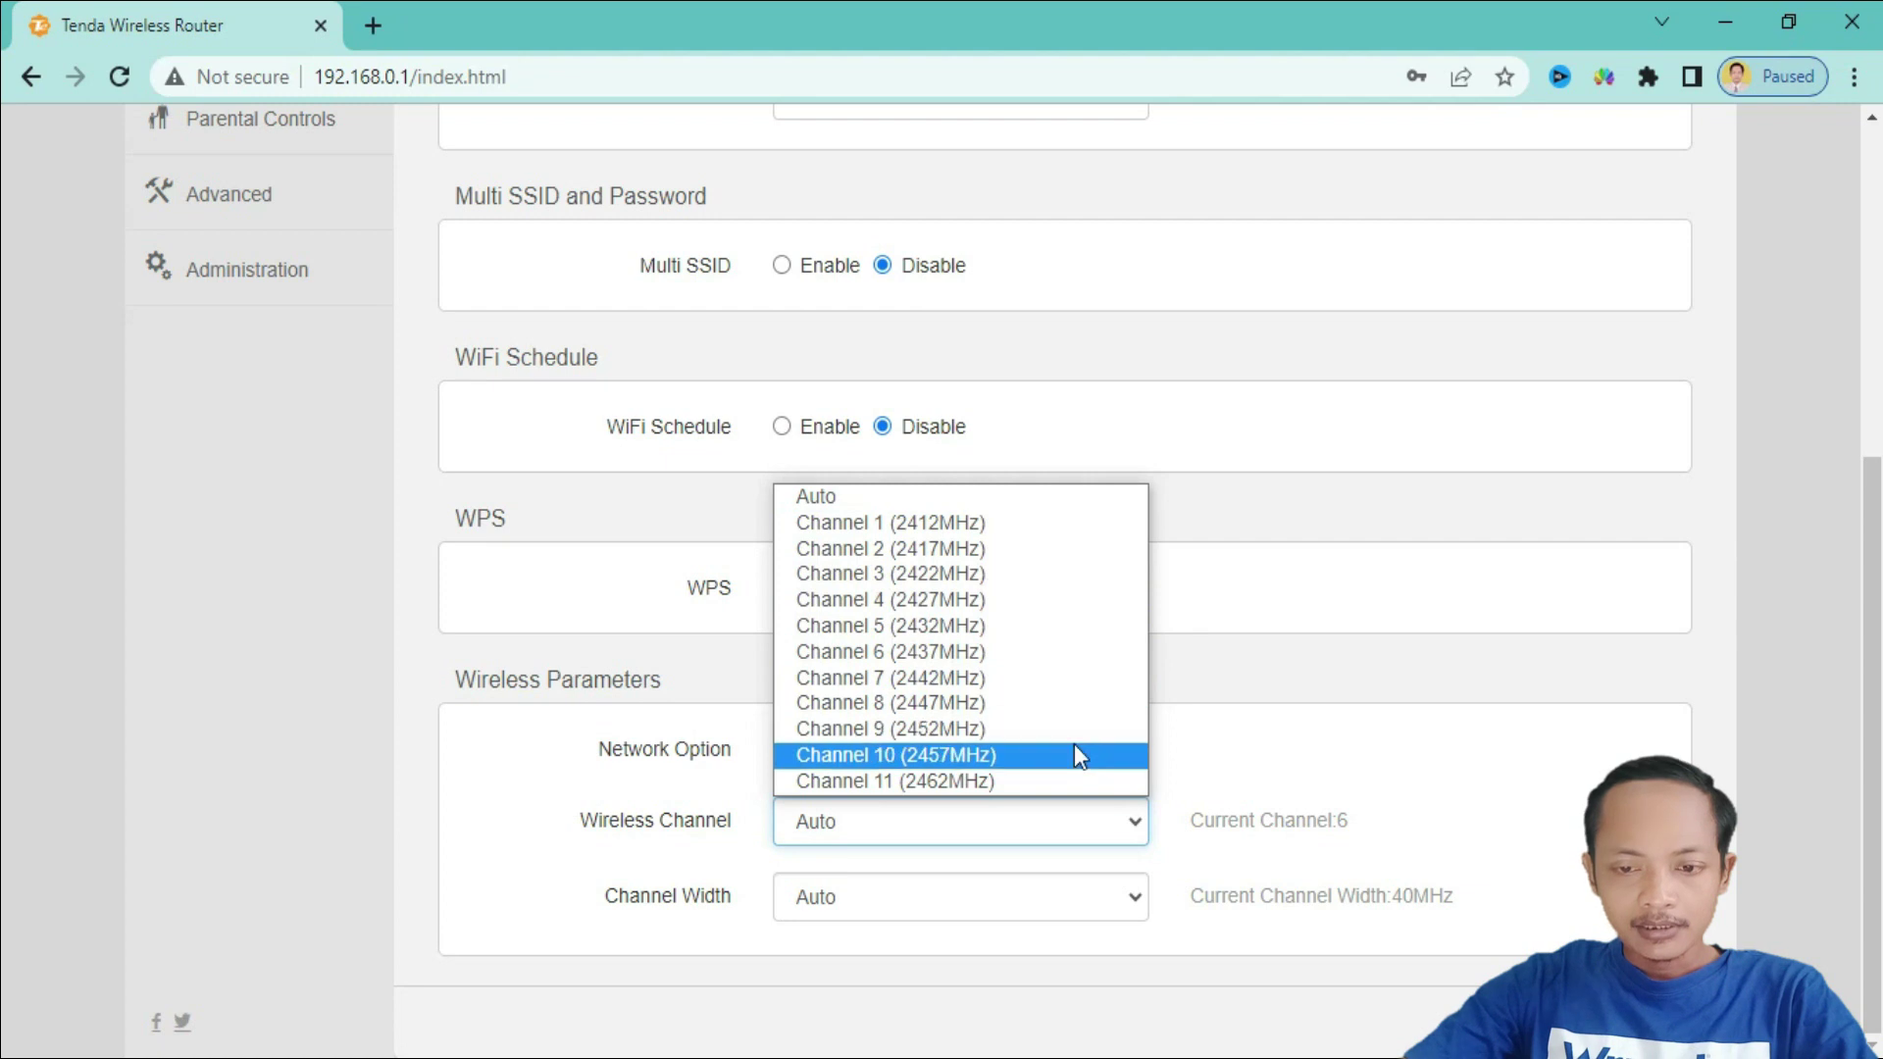
left_click(1011, 602)
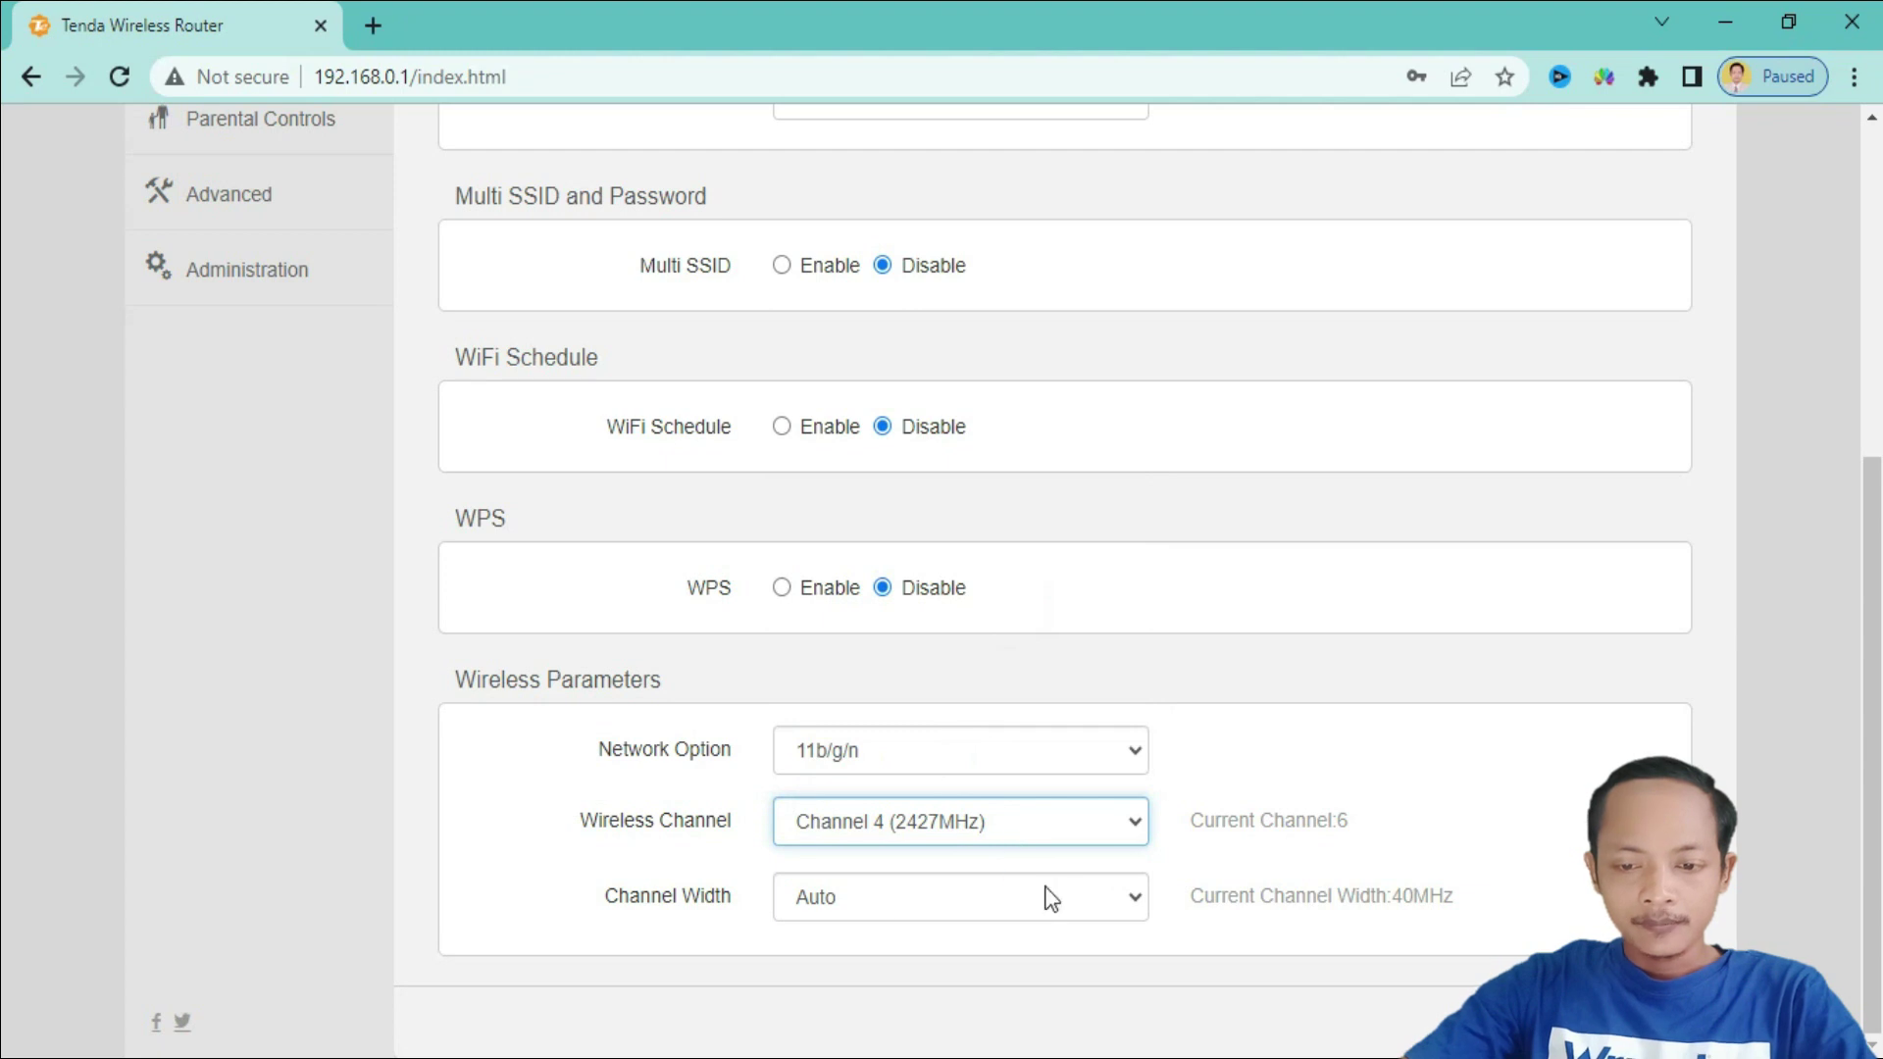
left_click(1033, 899)
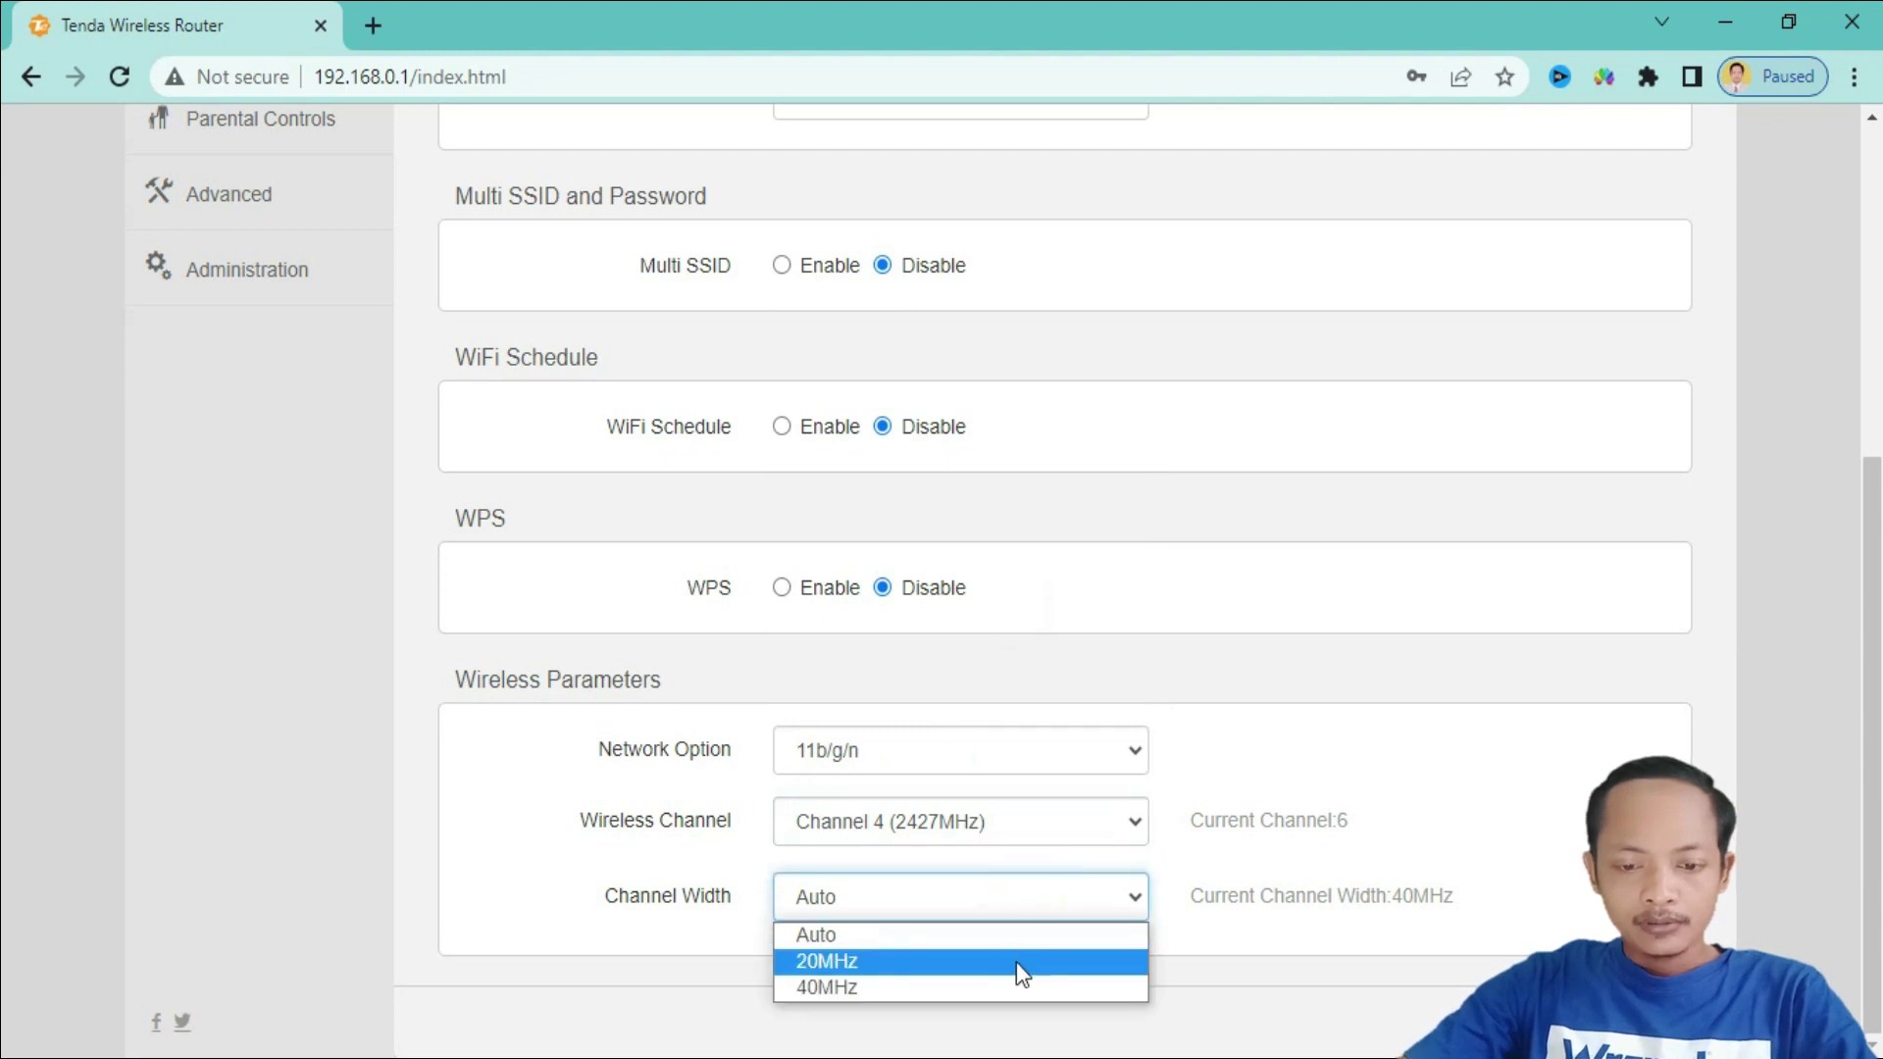
left_click(908, 987)
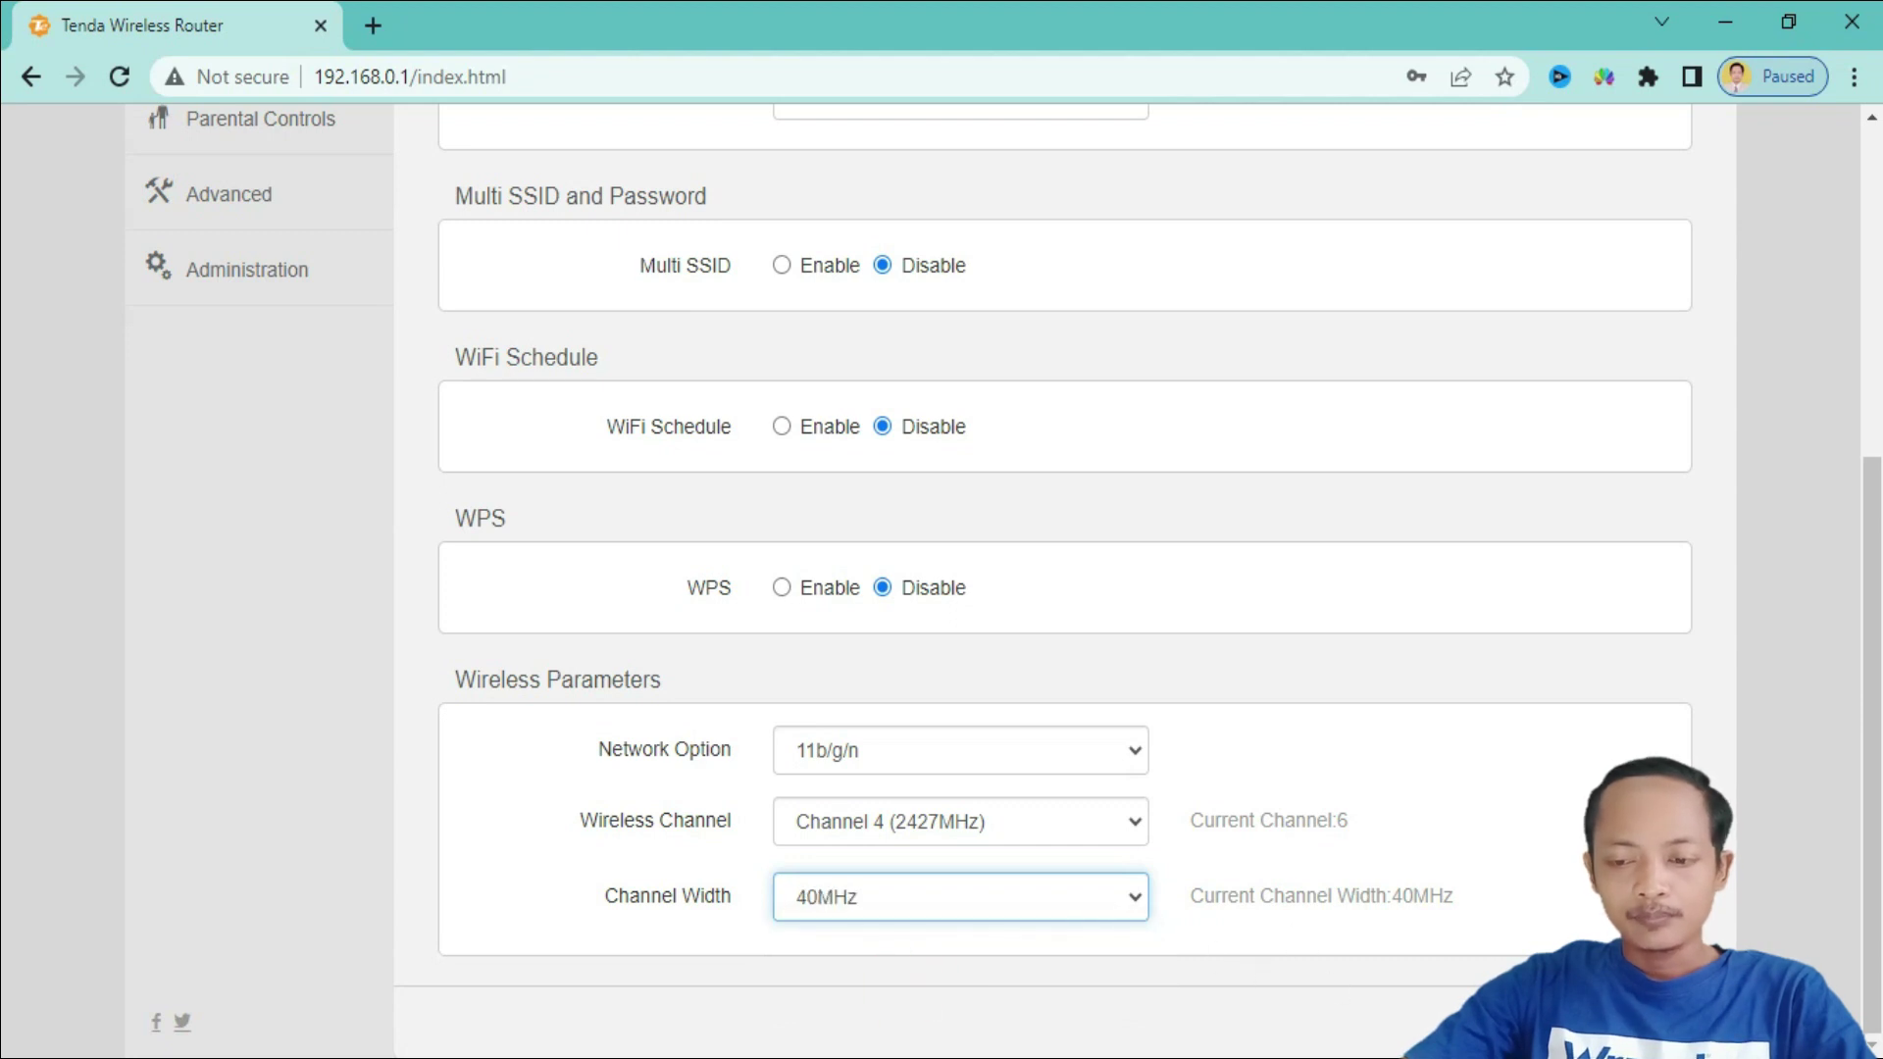
left_click(1530, 1022)
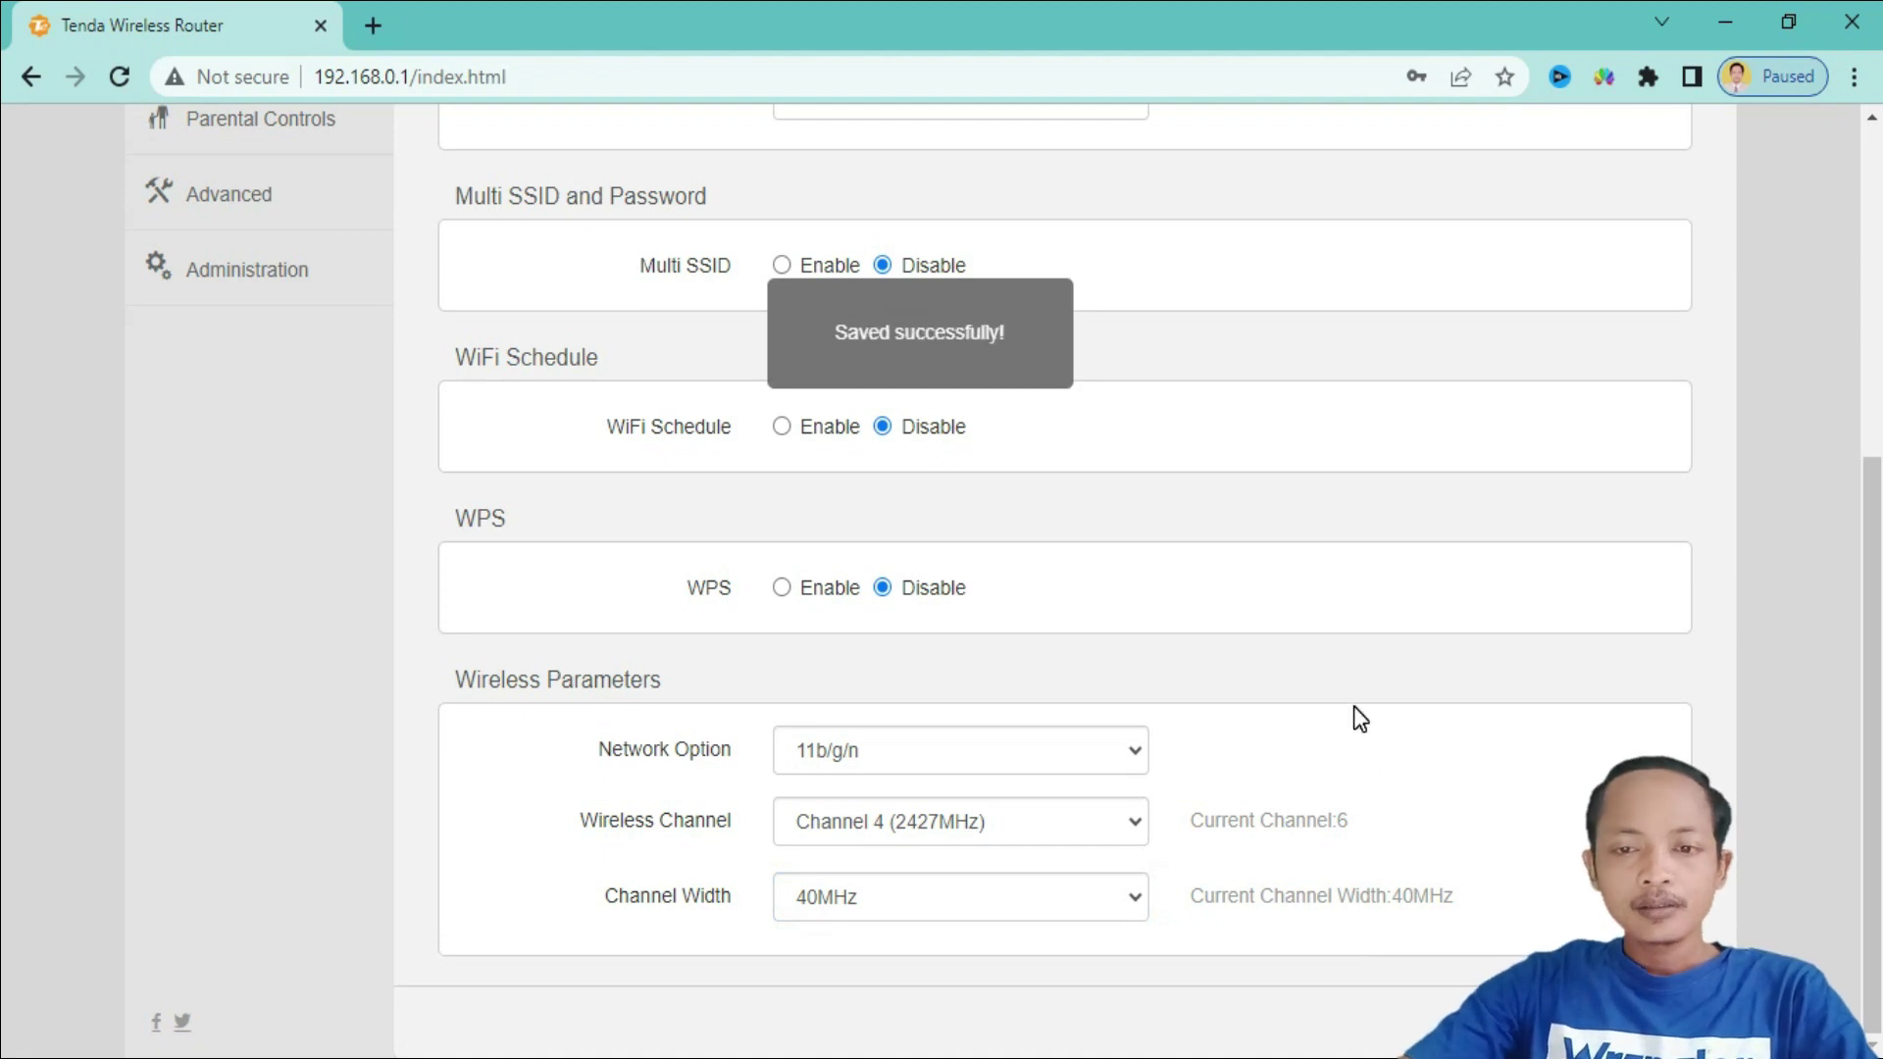
scroll(1357, 702, "up", 5)
- Browse the Bandwidth Control, Wireless Repeating, Parental Controls and Advanced settings pages
scroll(1356, 702, "down", 2)
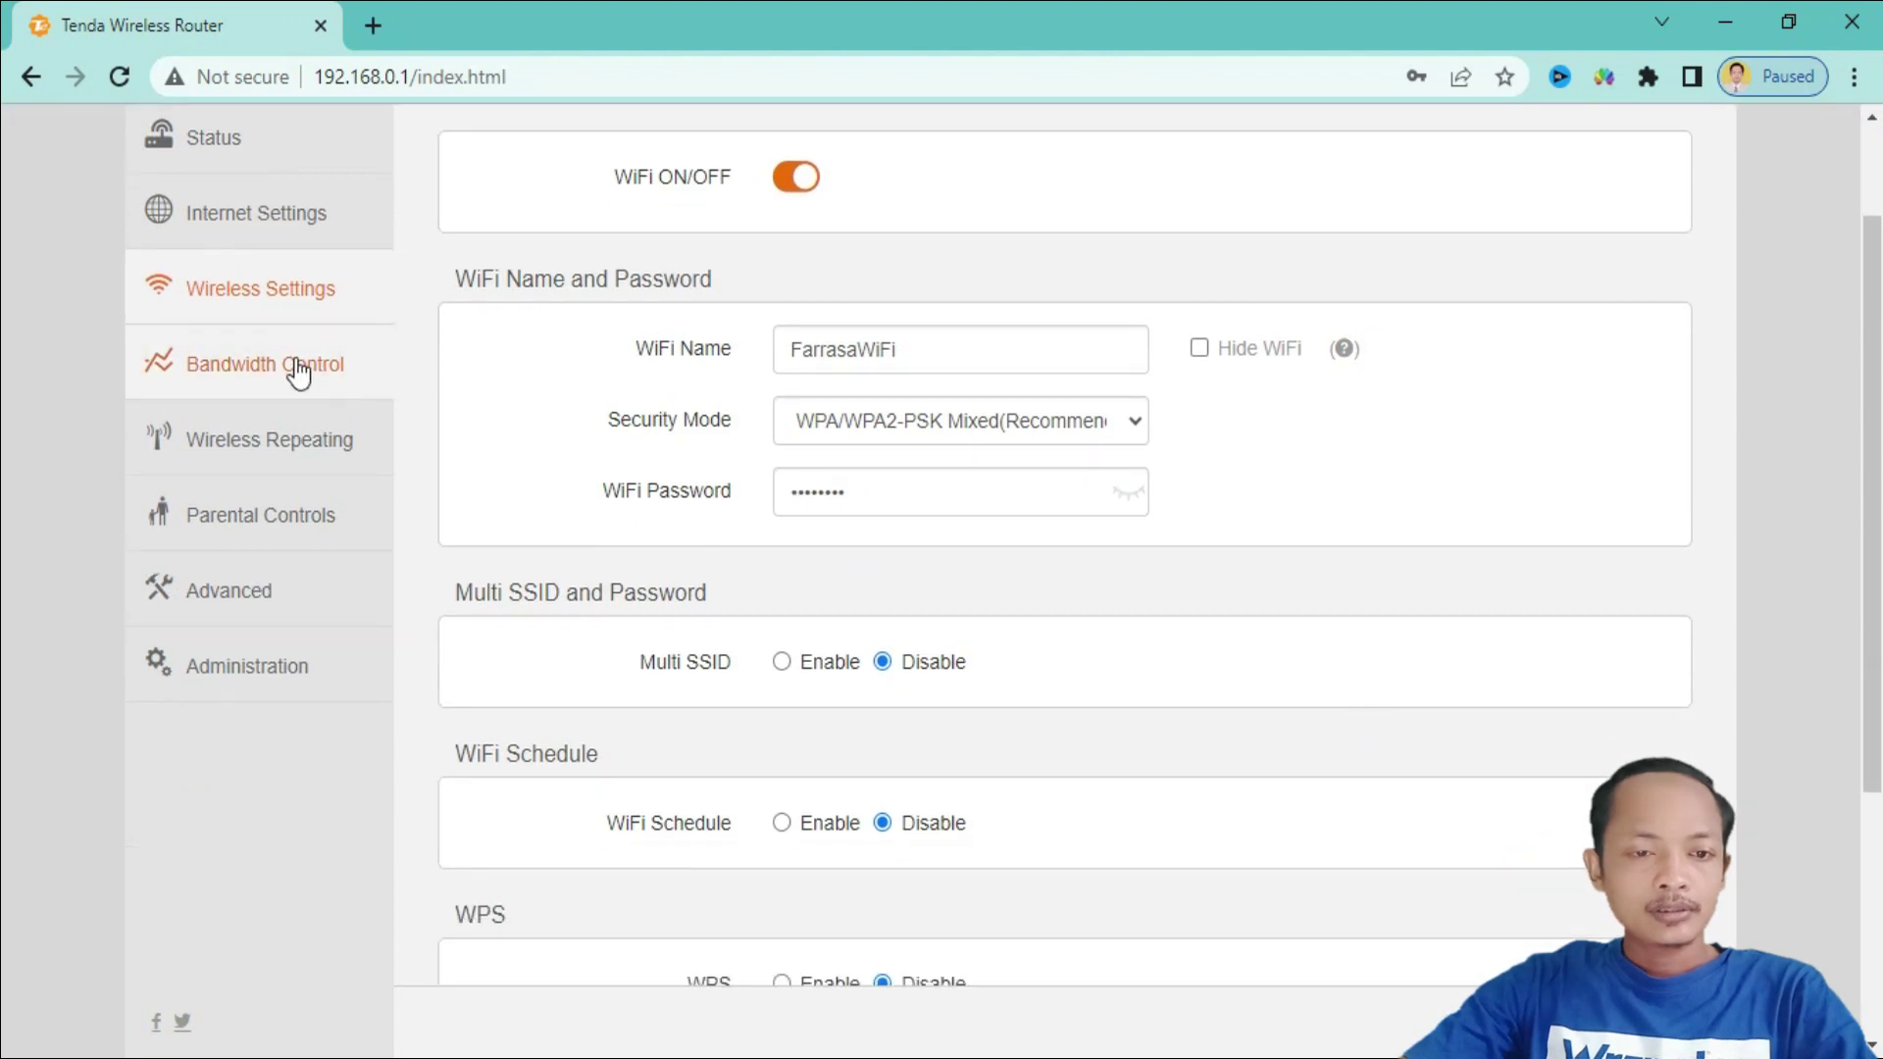
left_click(298, 372)
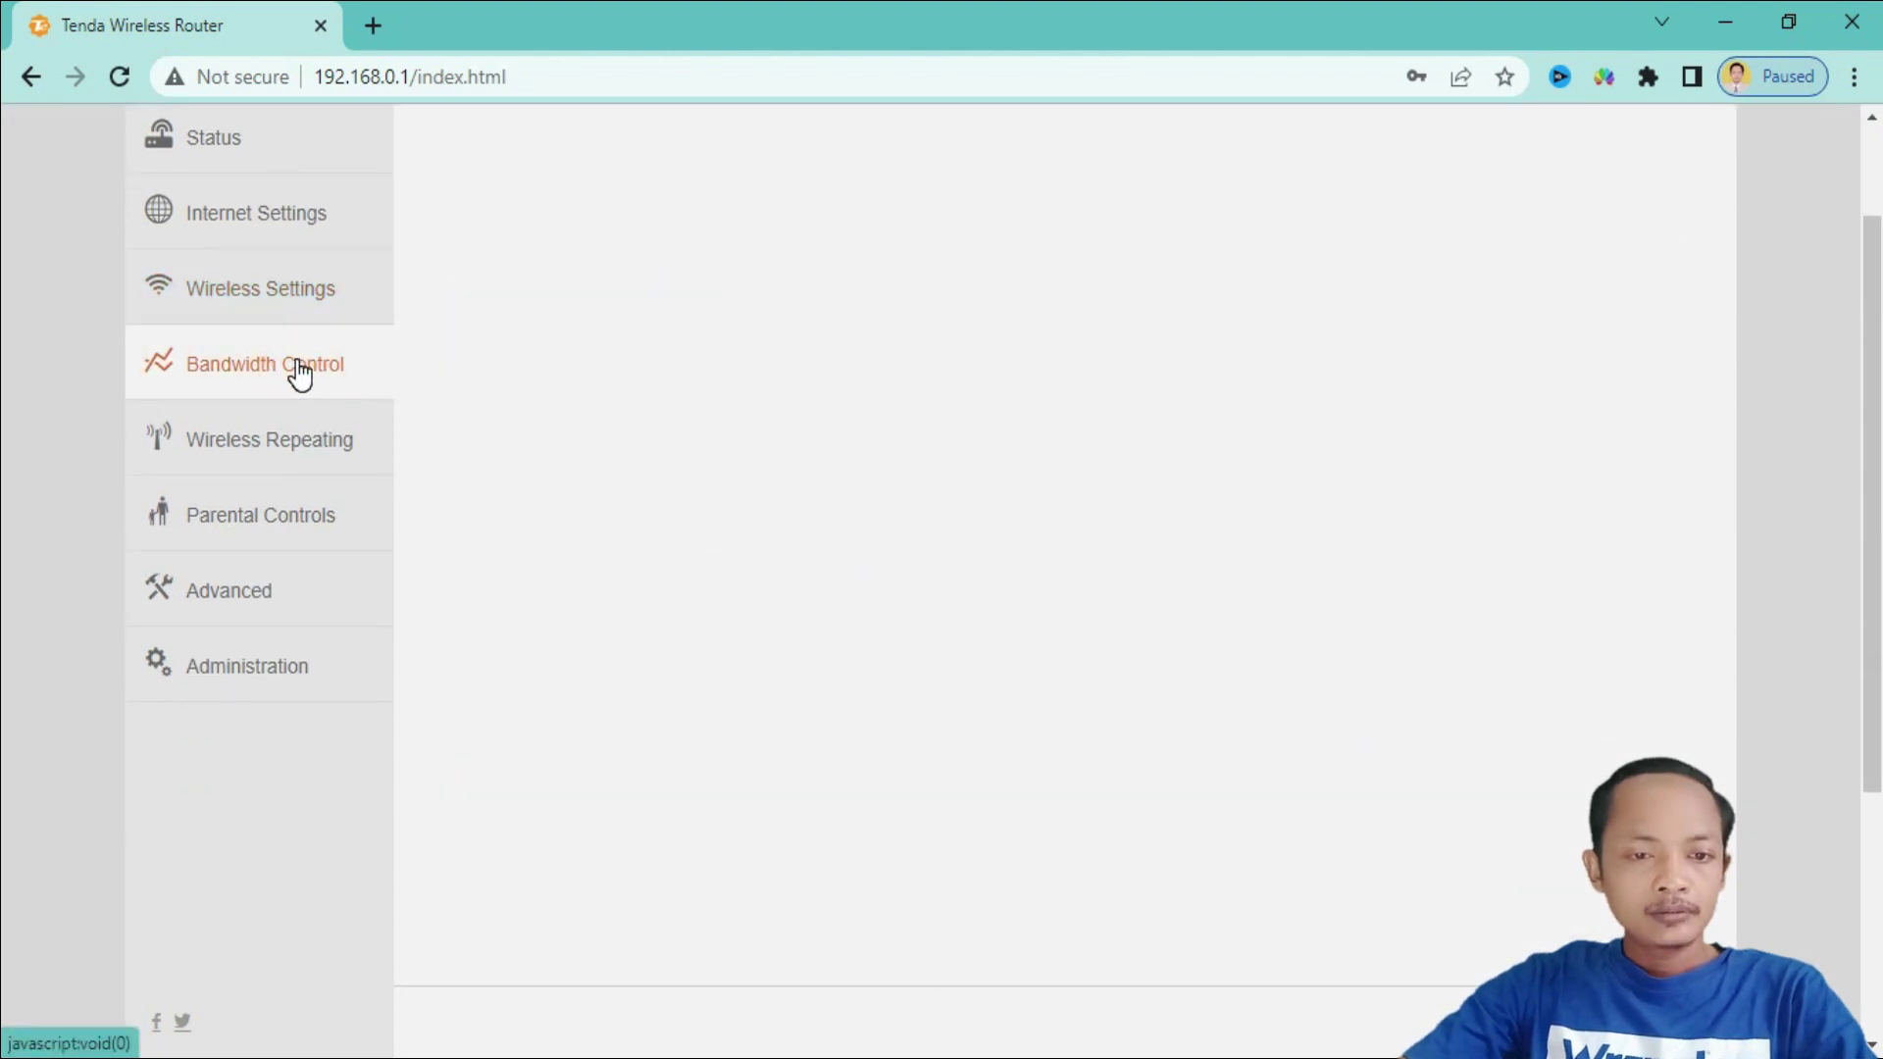
scroll(299, 376, "up", 2)
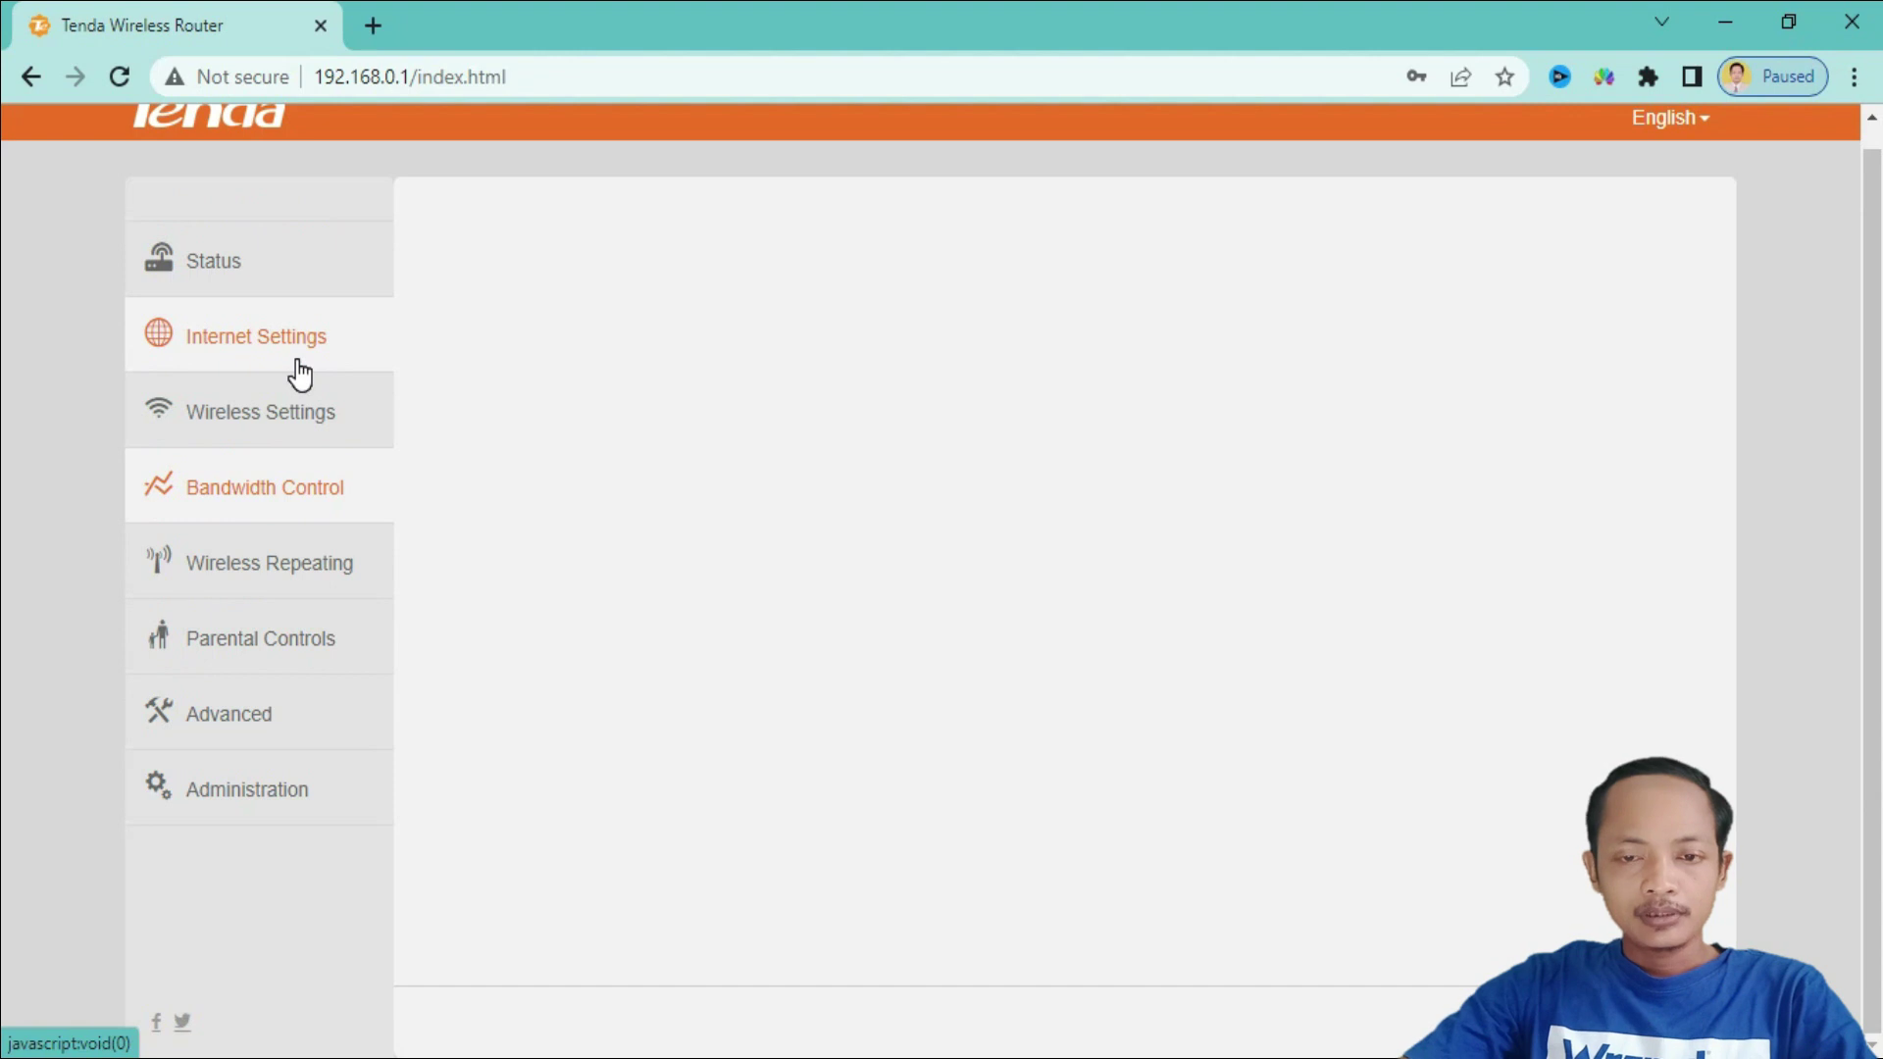
scroll(1003, 493, "up", 1)
scroll(1003, 490, "down", 1)
scroll(1003, 491, "up", 1)
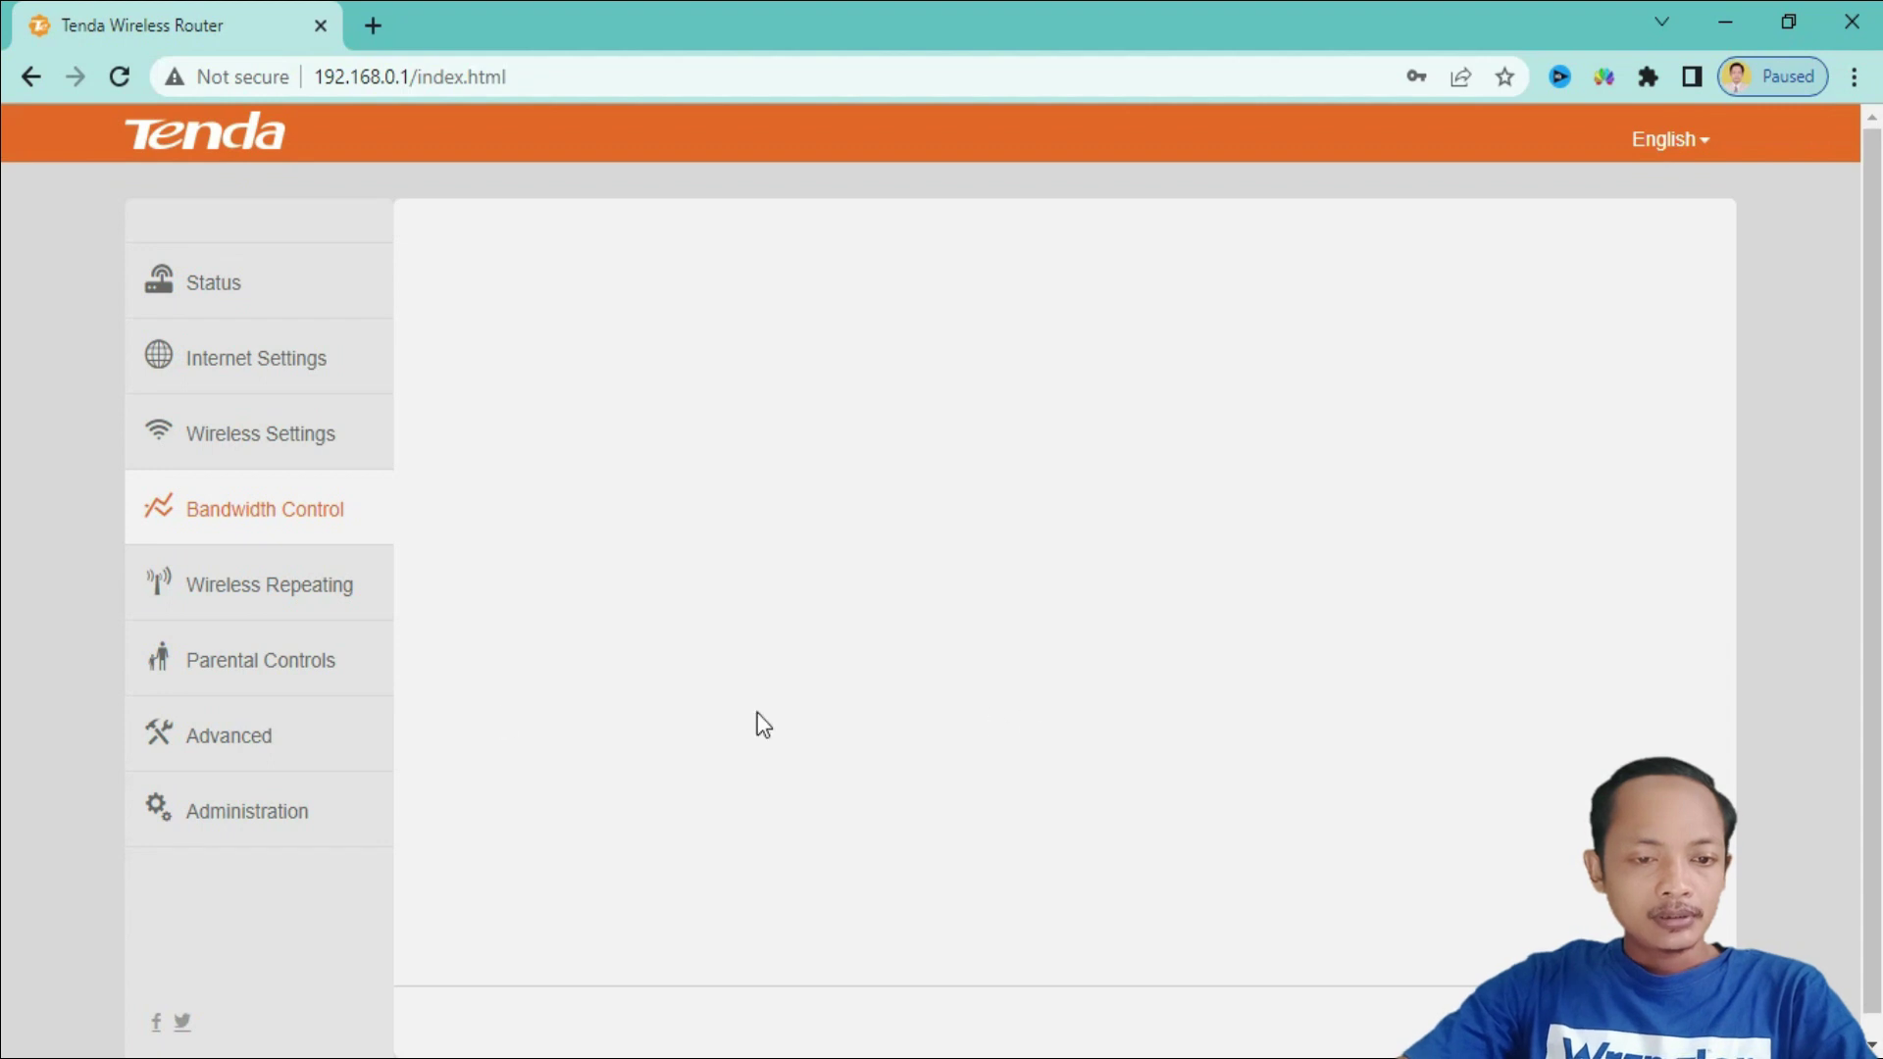
left_click(299, 608)
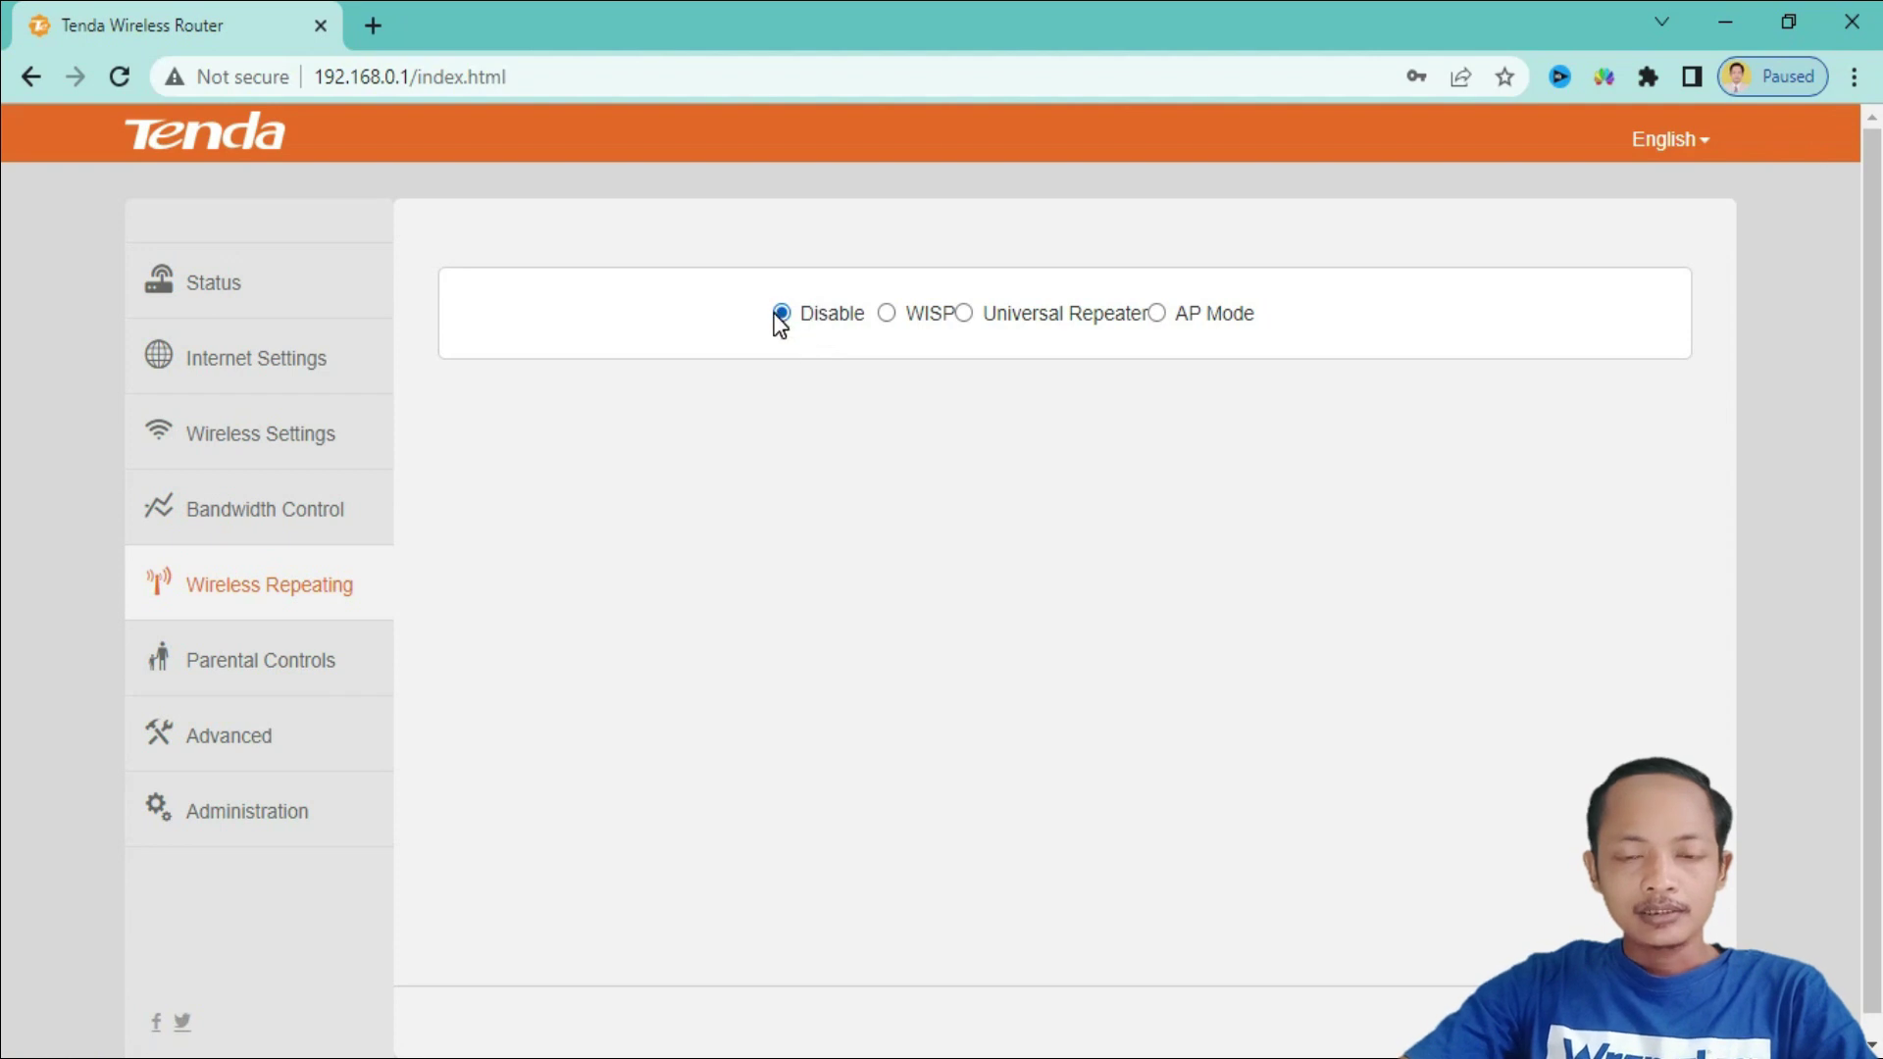
left_click(300, 667)
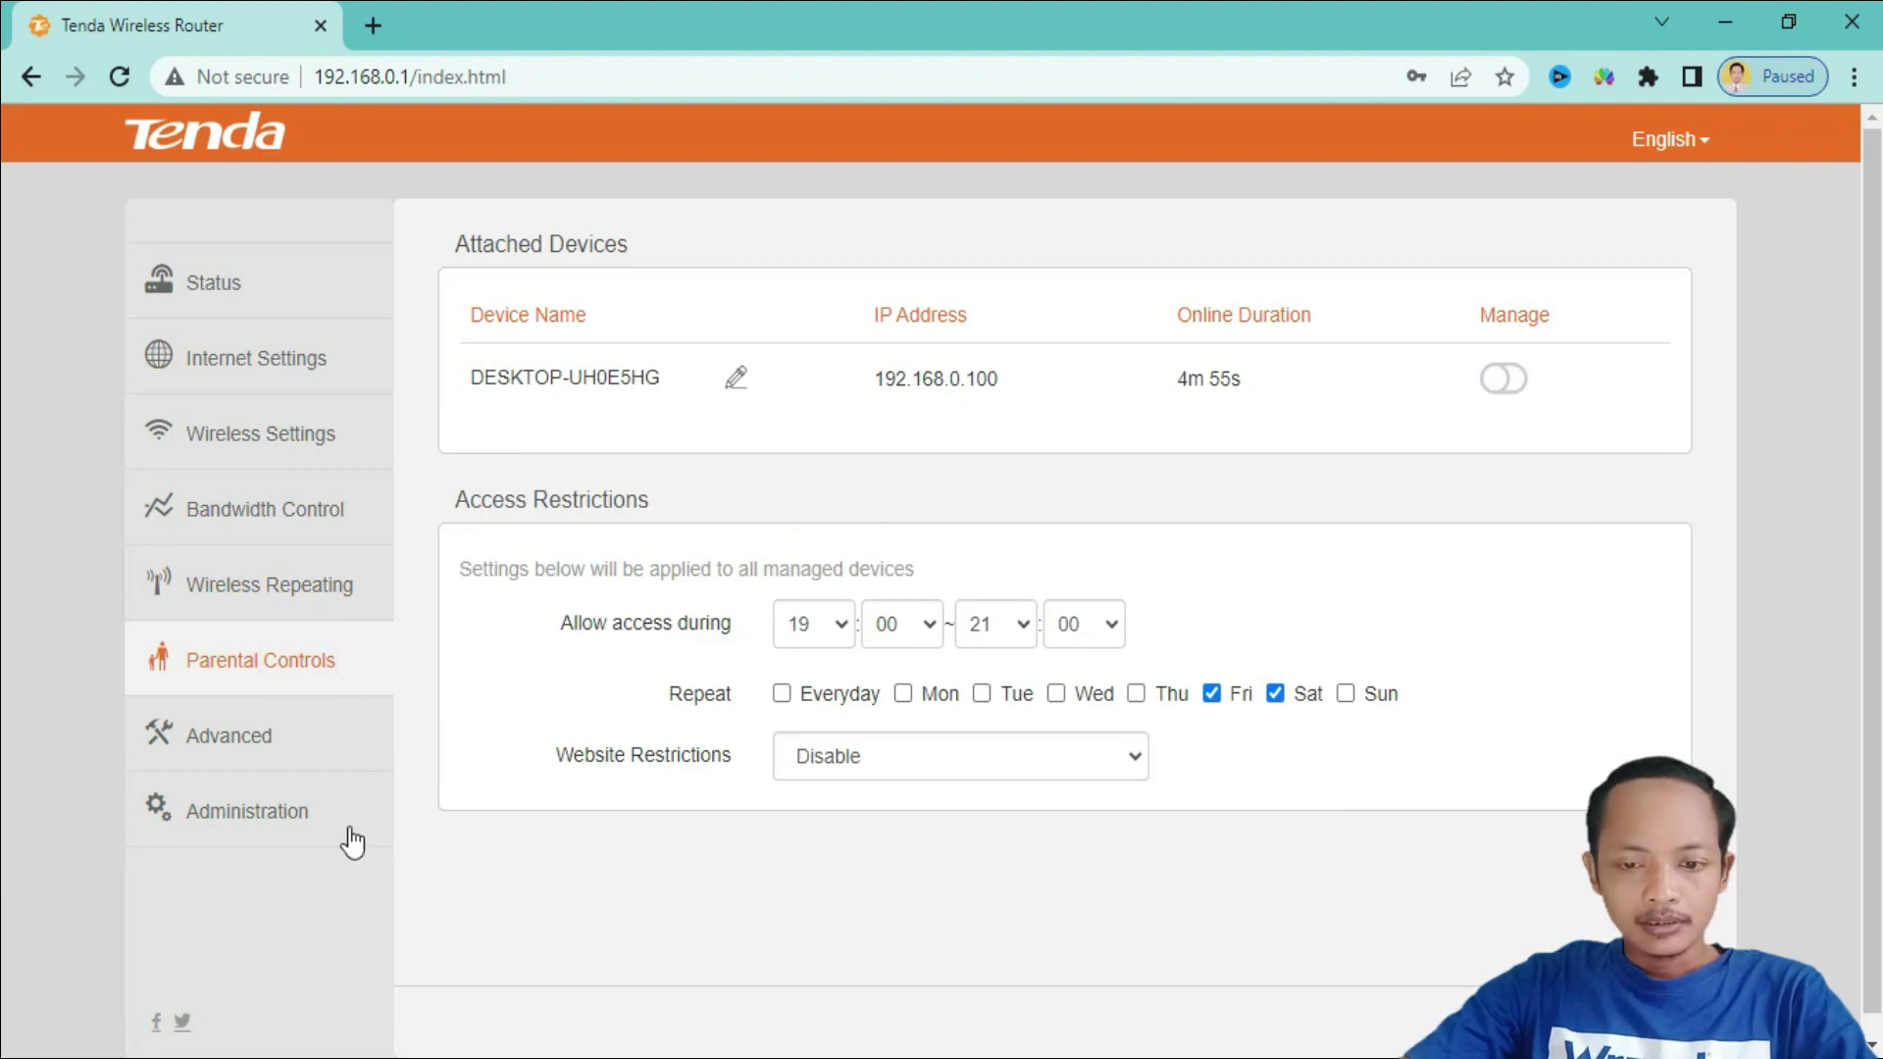
left_click(271, 763)
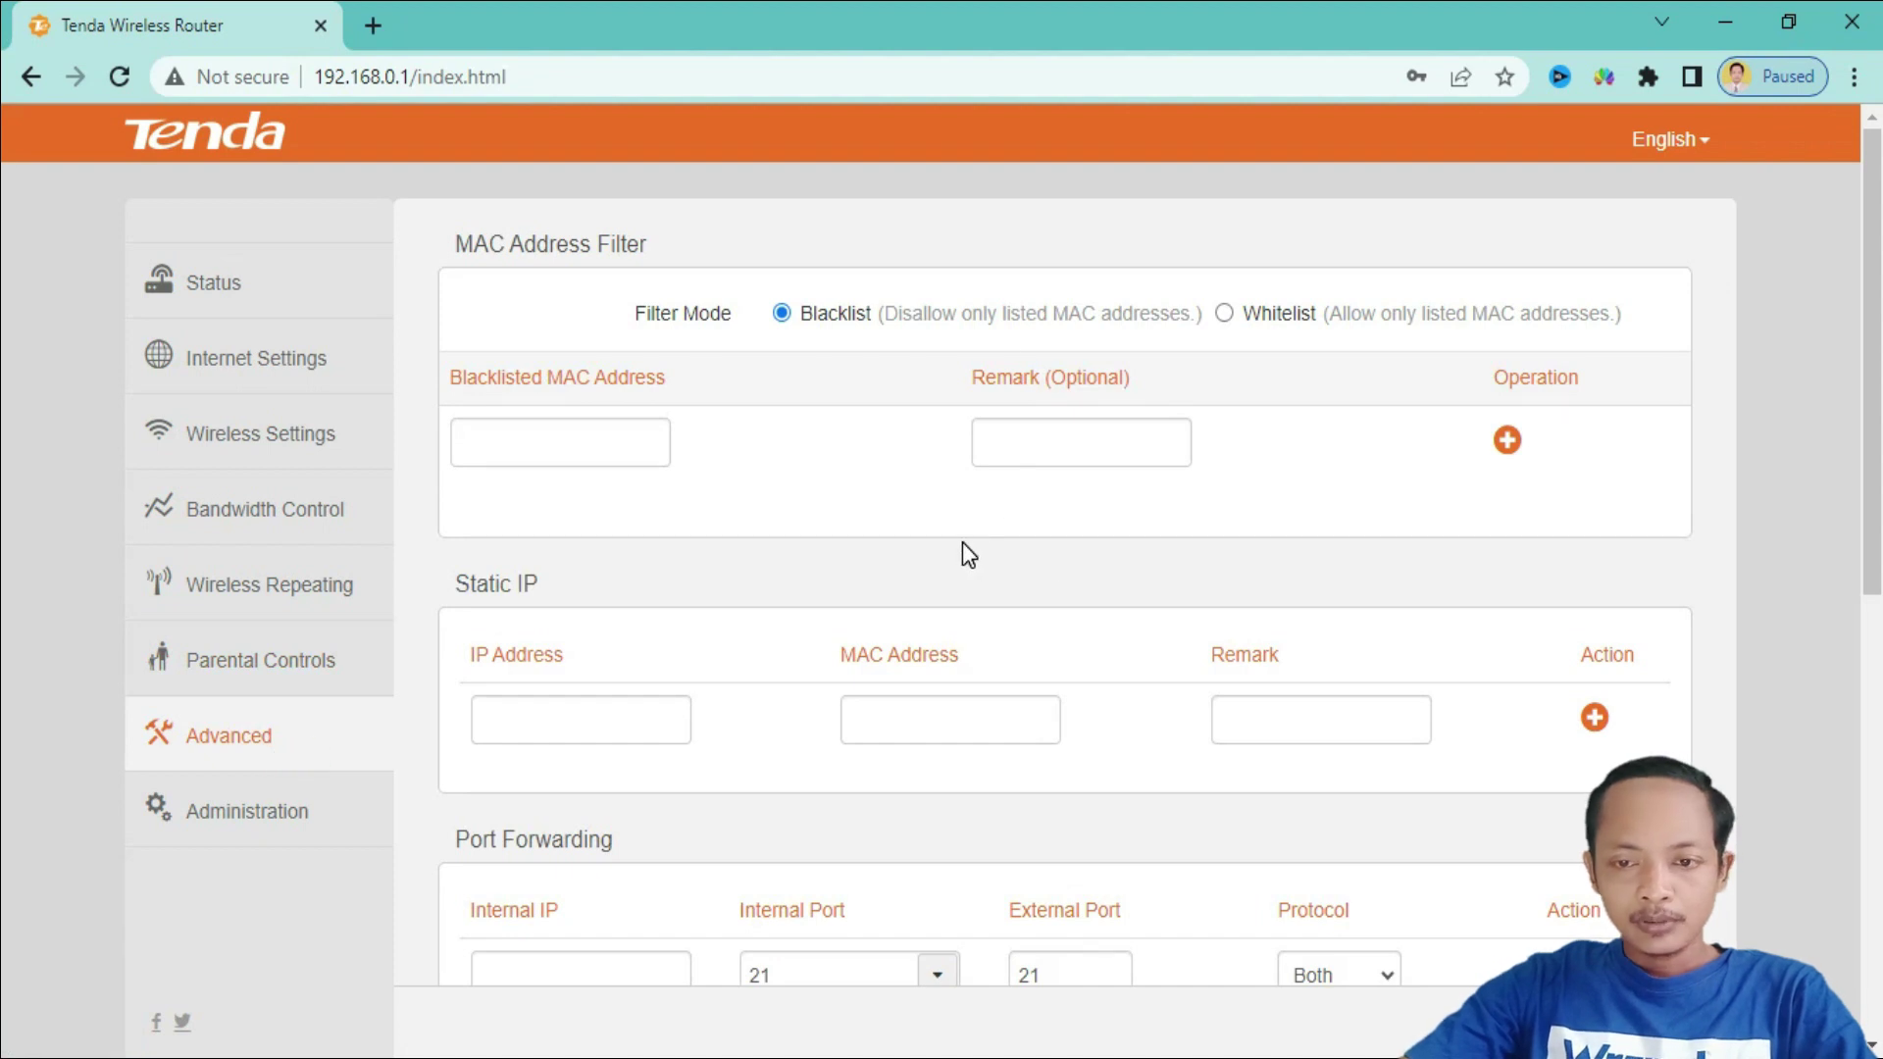
- In Advanced settings, leave DMZ Host disabled and PING WAN enabled
scroll(962, 545, "down", 3)
scroll(962, 545, "down", 3)
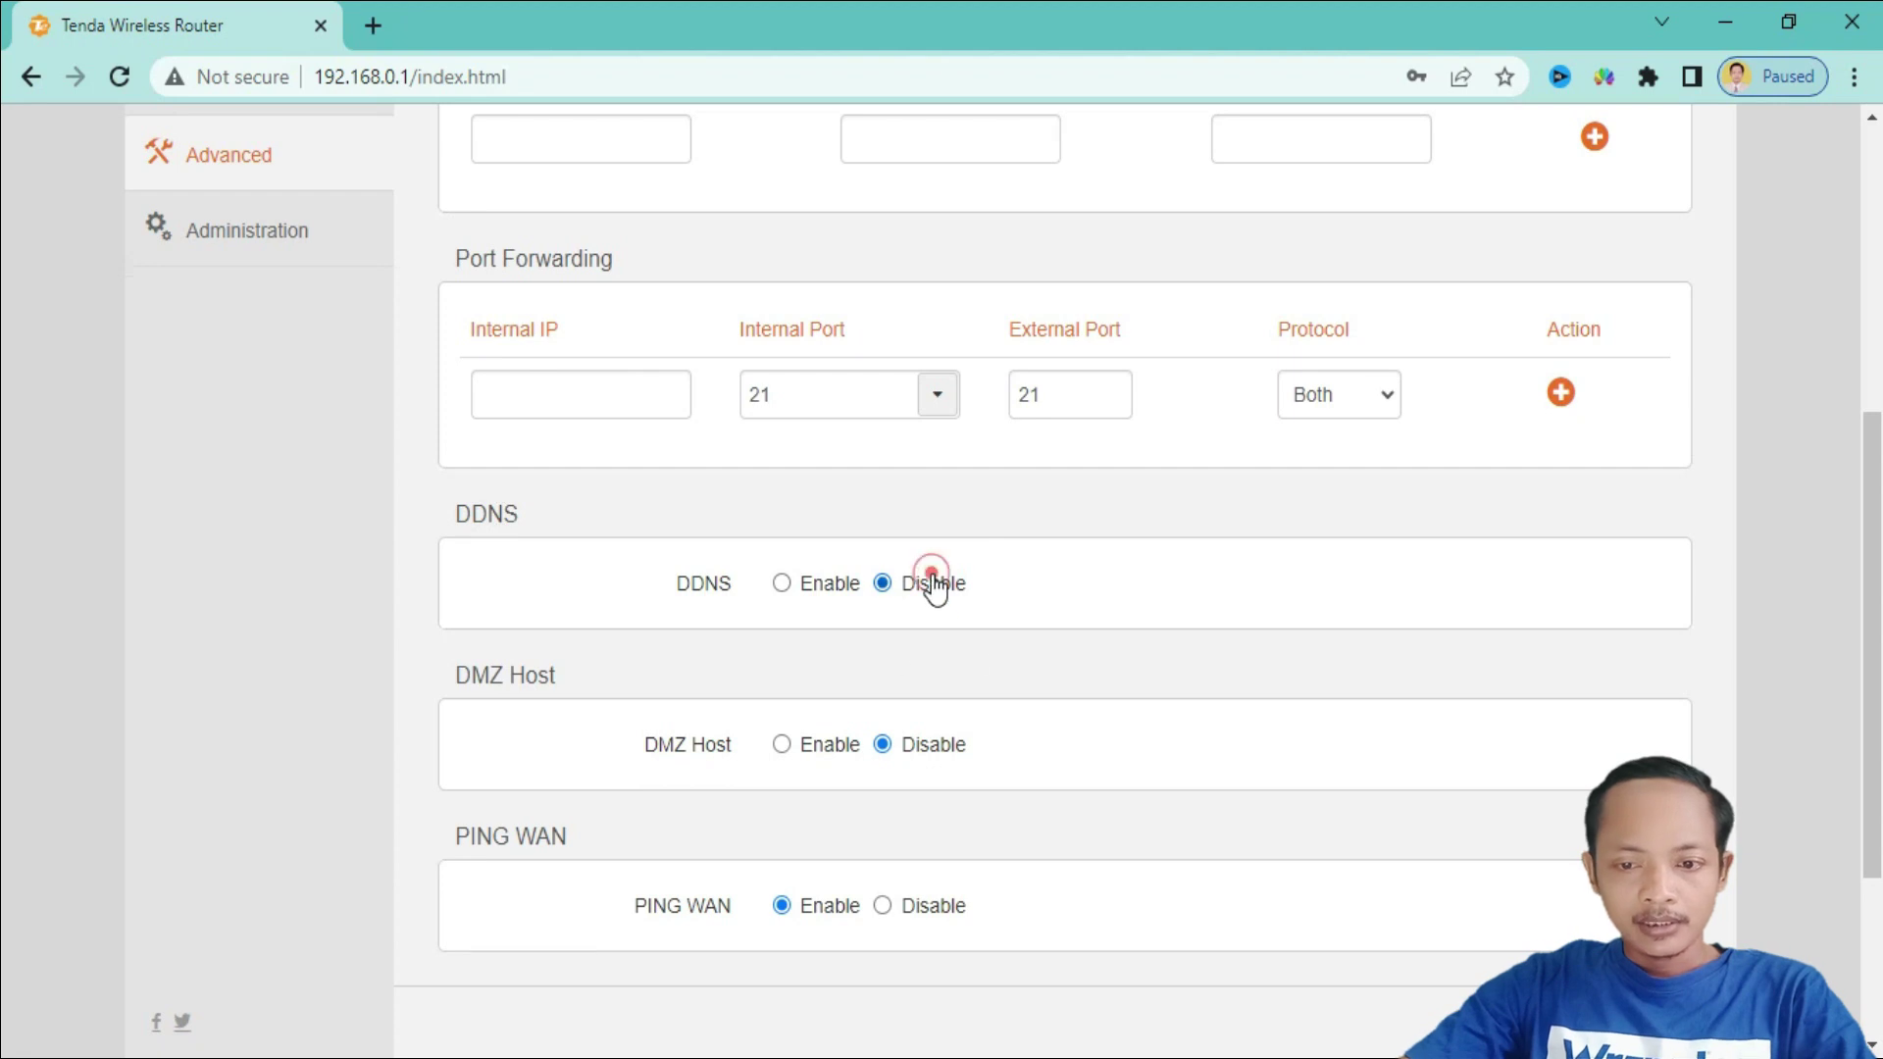
left_click(929, 751)
scroll(1088, 708, "down", 1)
scroll(1087, 706, "down", 3)
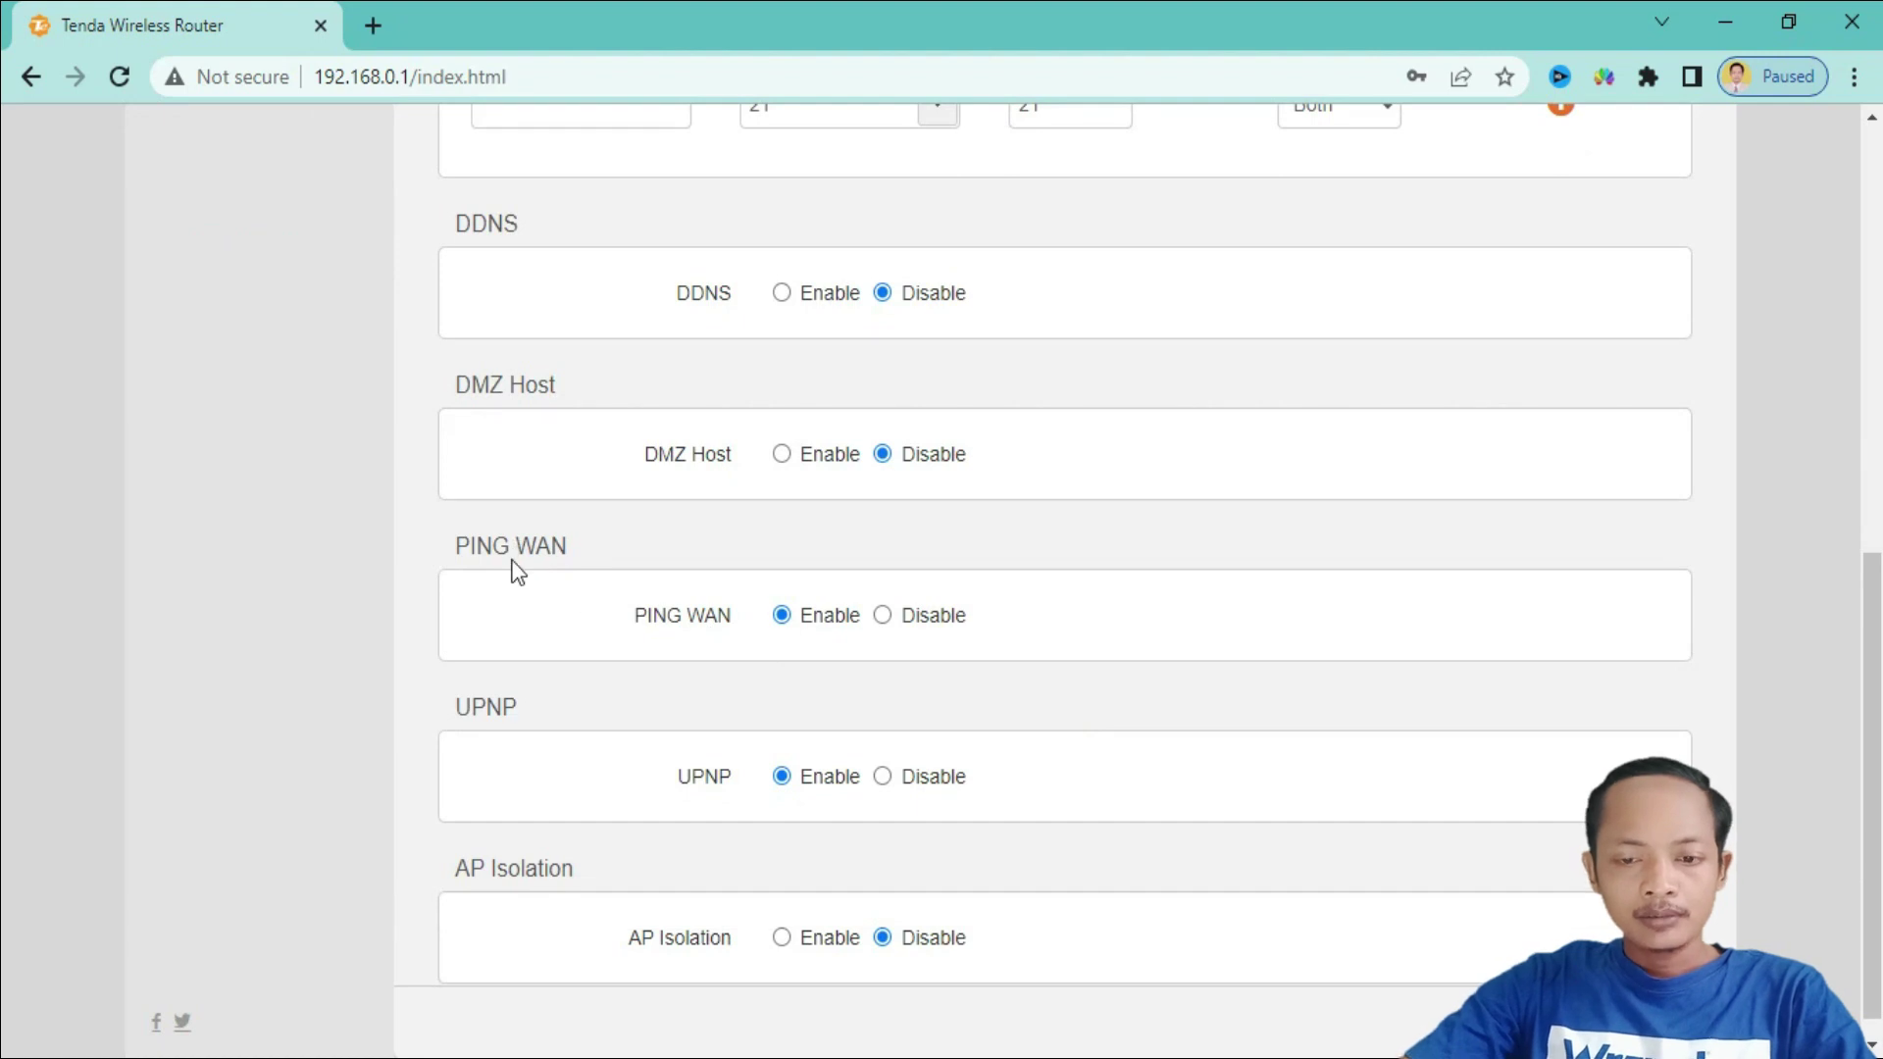
left_click(809, 623)
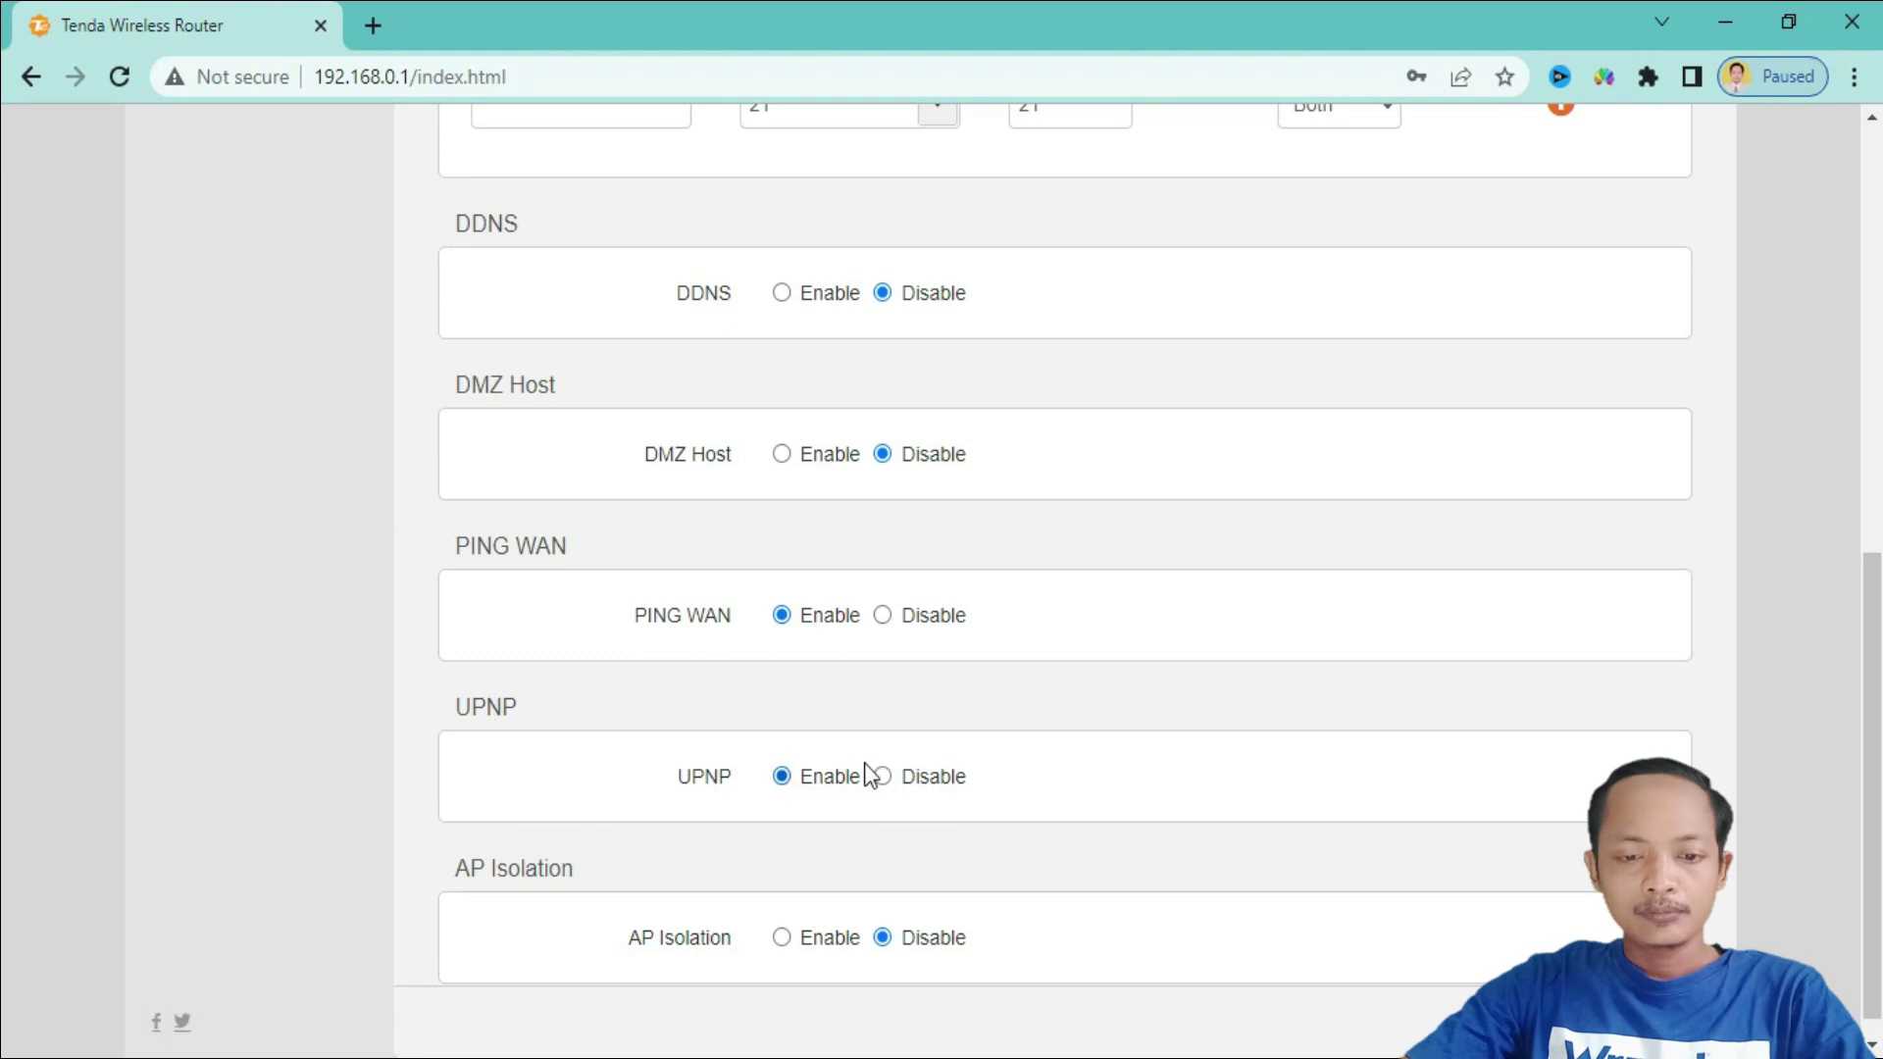
- Disable UPnP, enable AP Isolation, and save the advanced settings
left_click(925, 791)
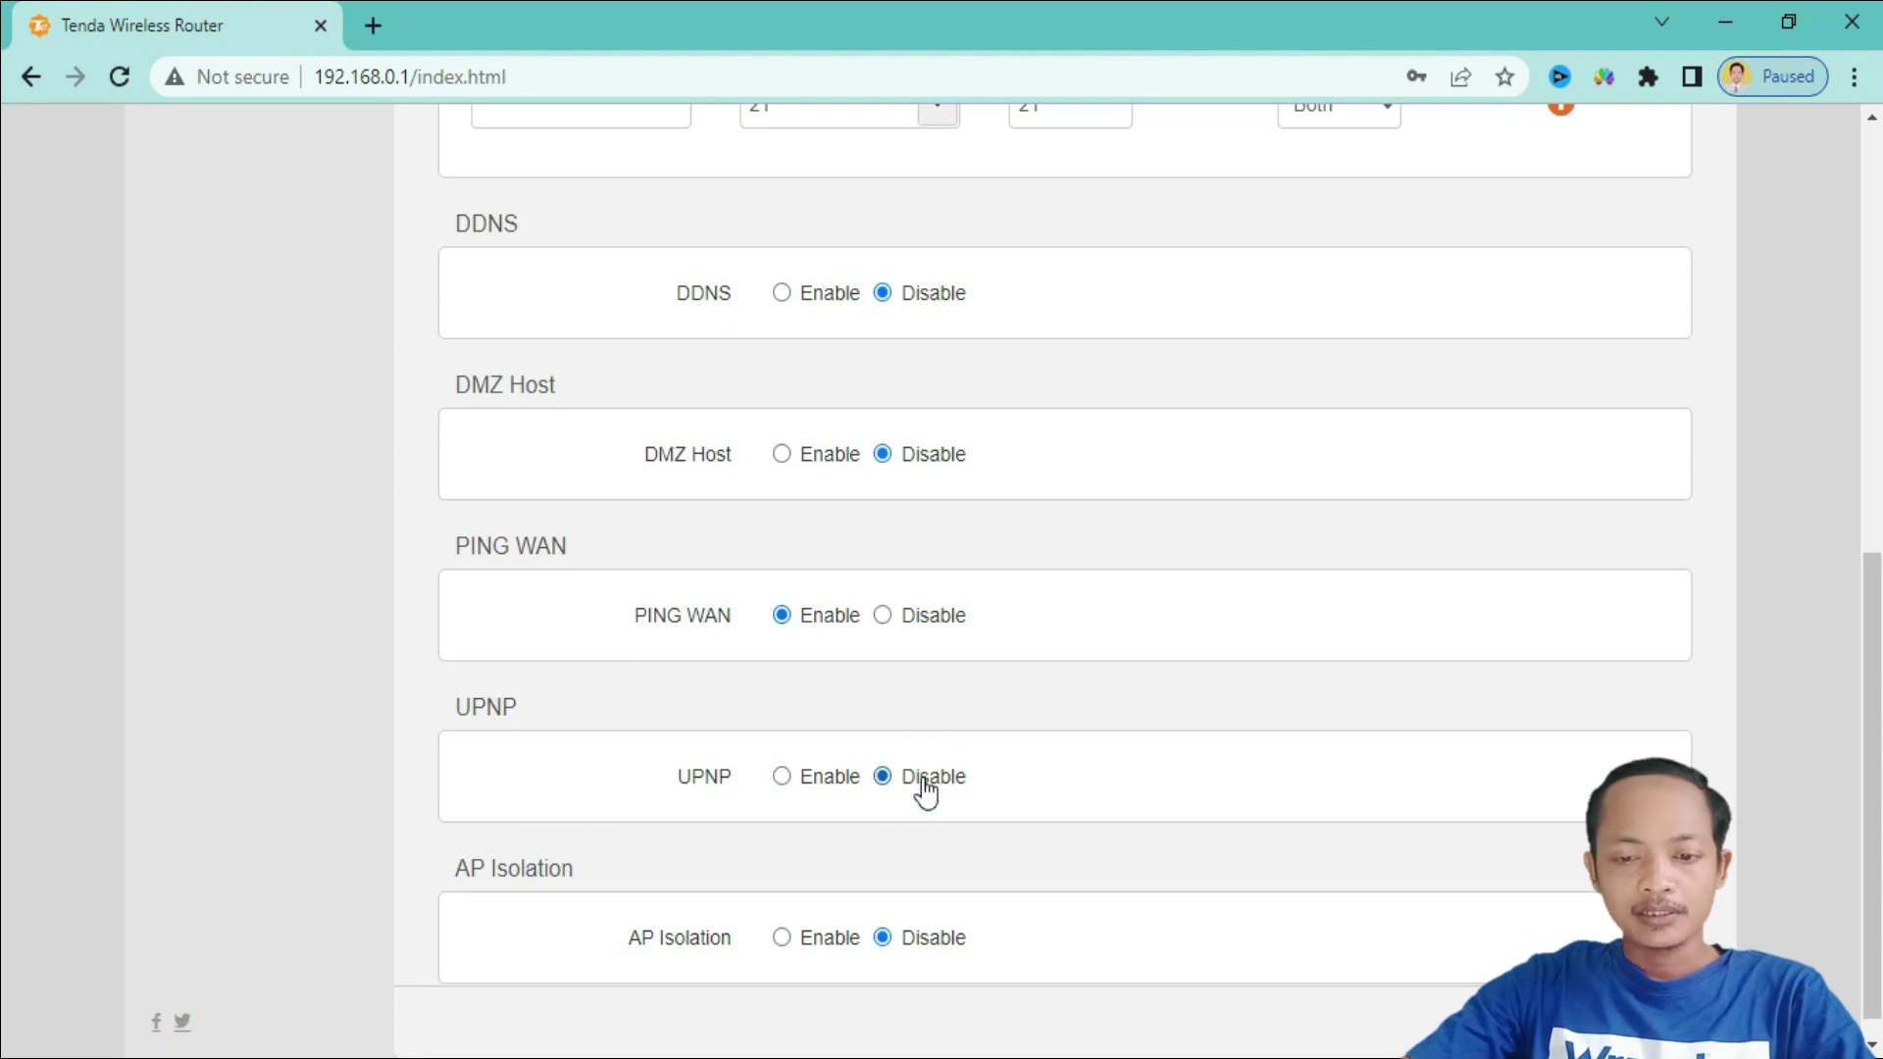
triple_click(514, 869)
left_click(578, 866)
left_click(802, 944)
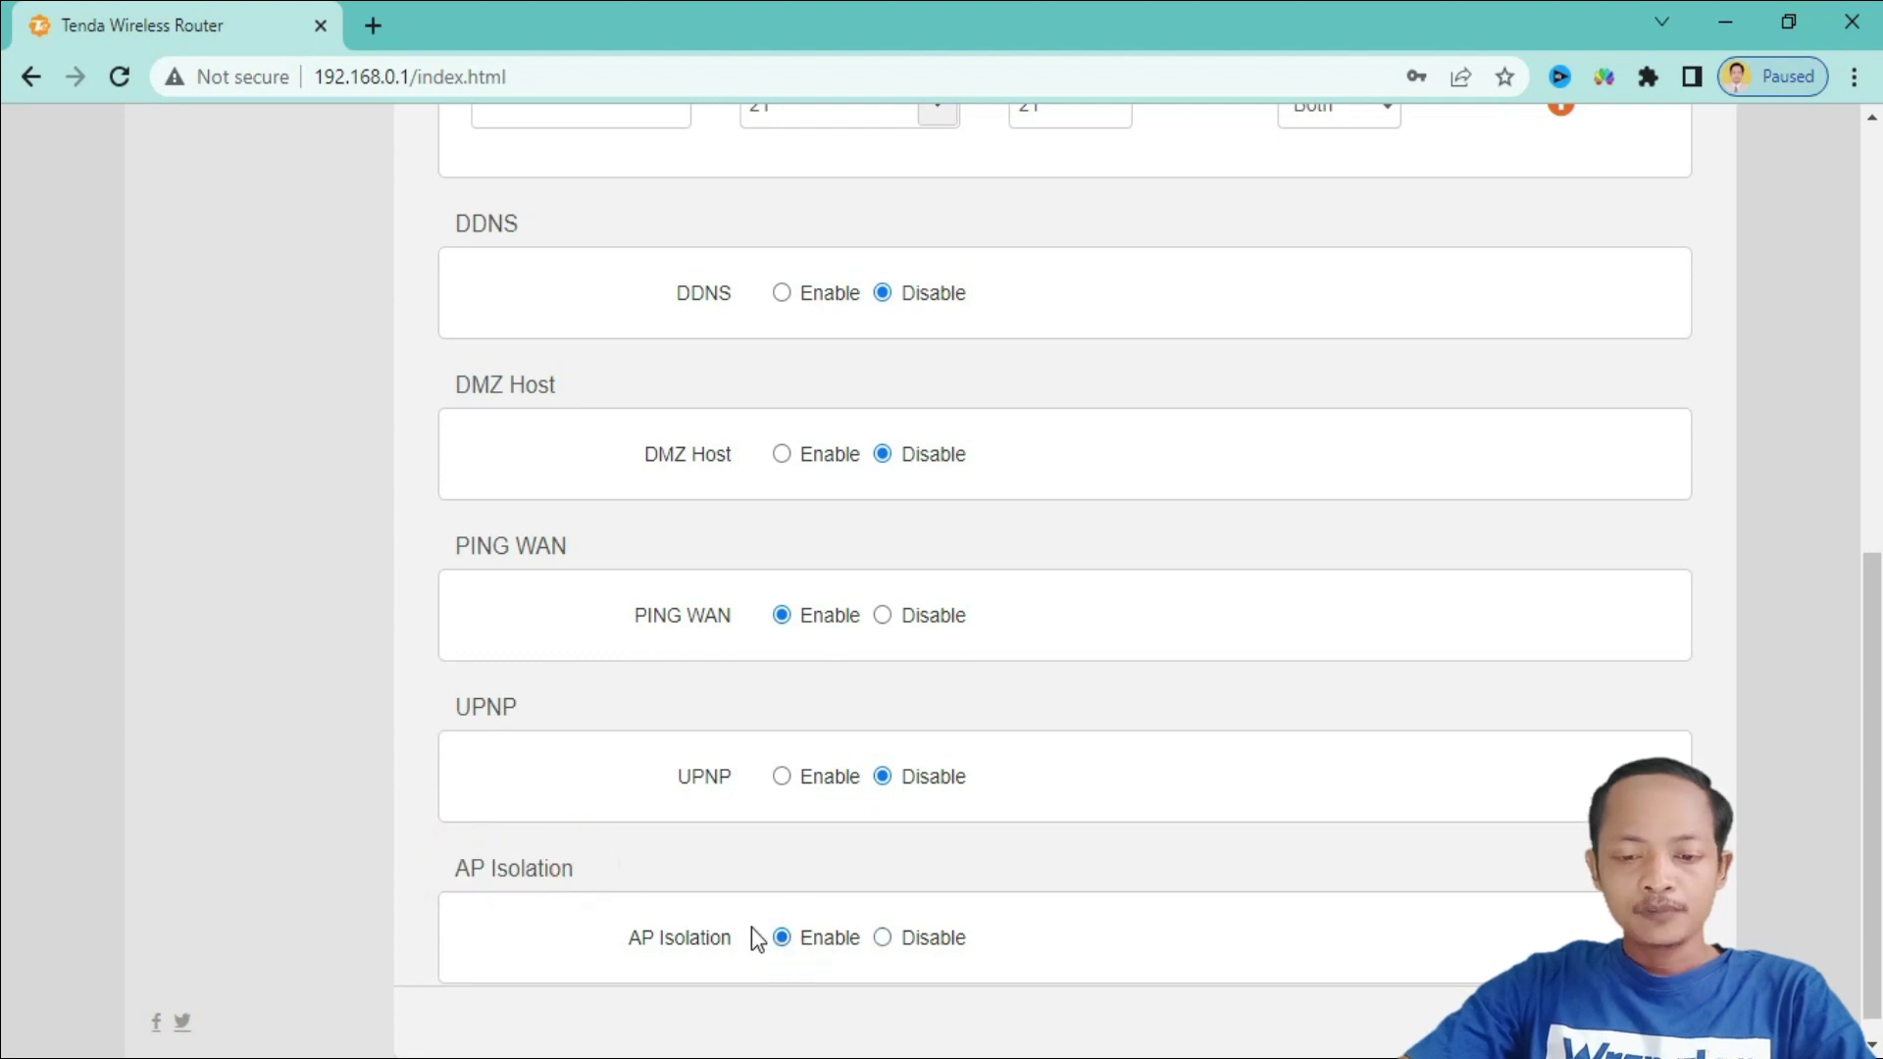
scroll(1011, 856, "down", 1)
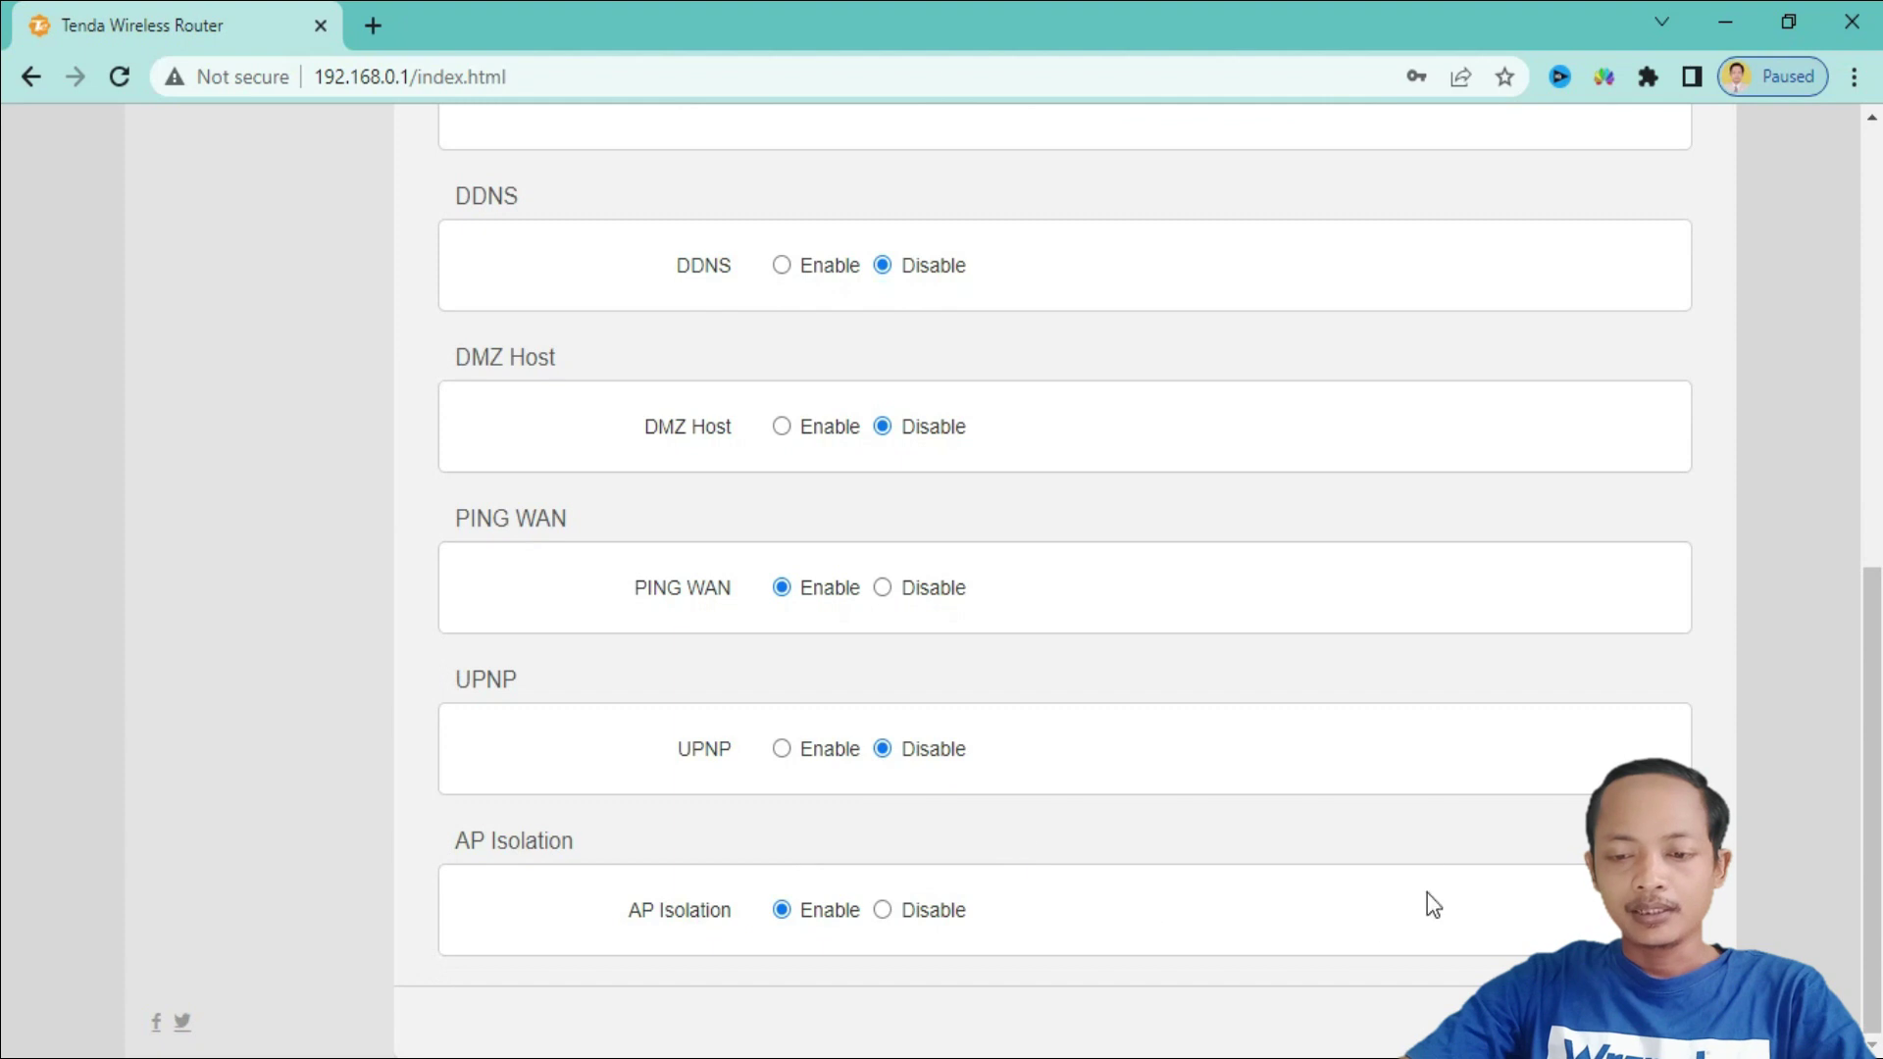
left_click(1538, 1022)
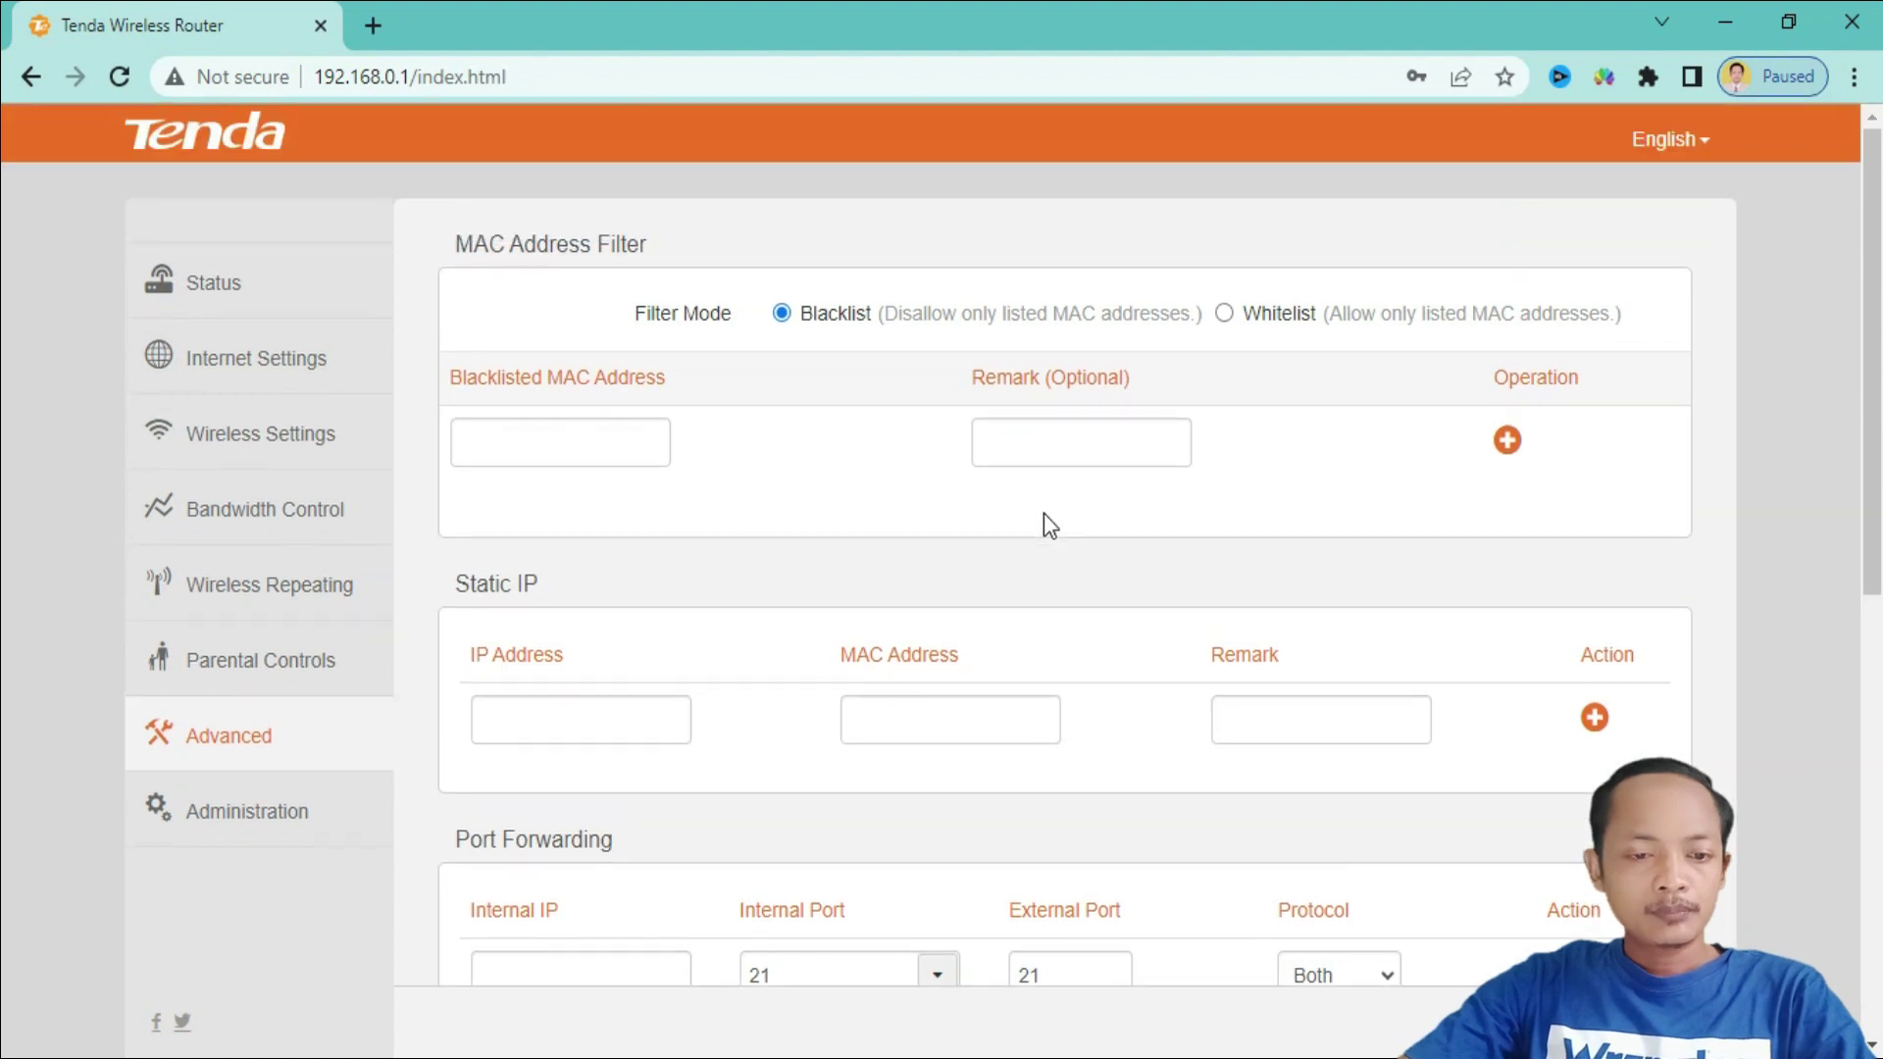
scroll(1044, 514, "down", 2)
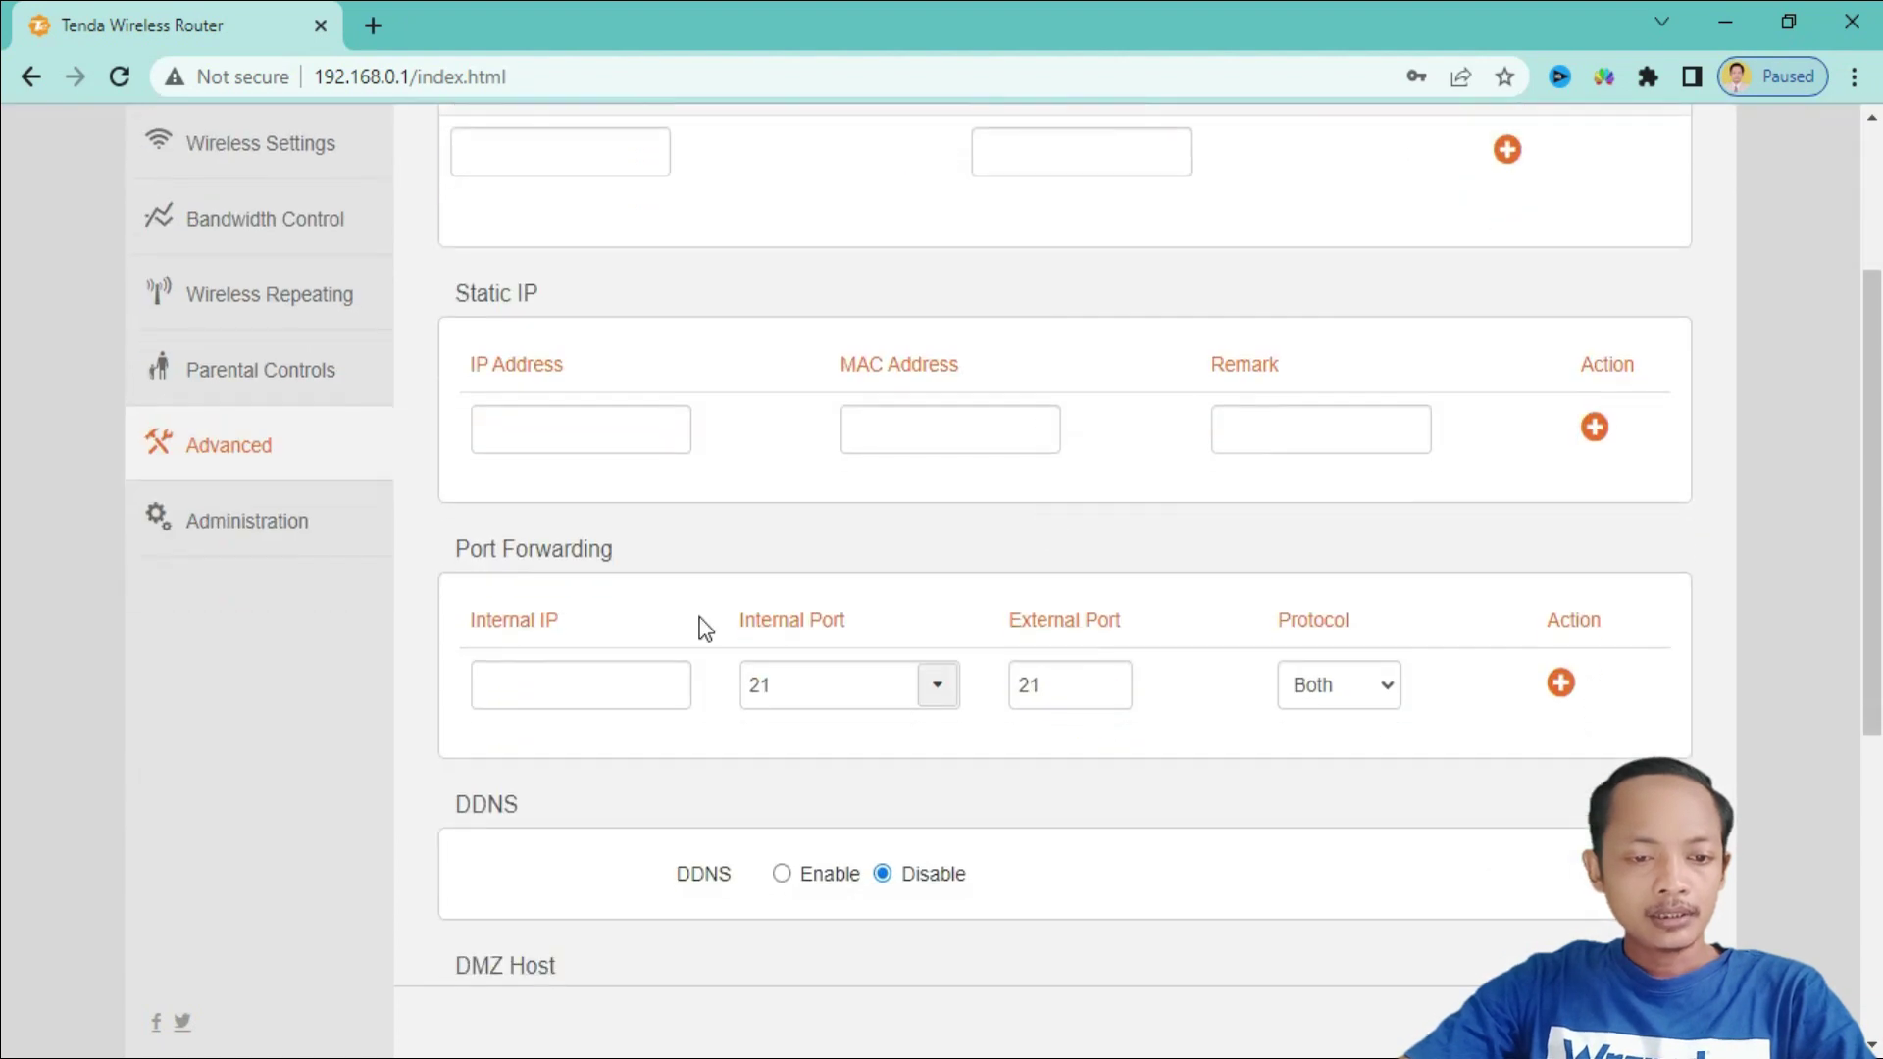
left_click(280, 539)
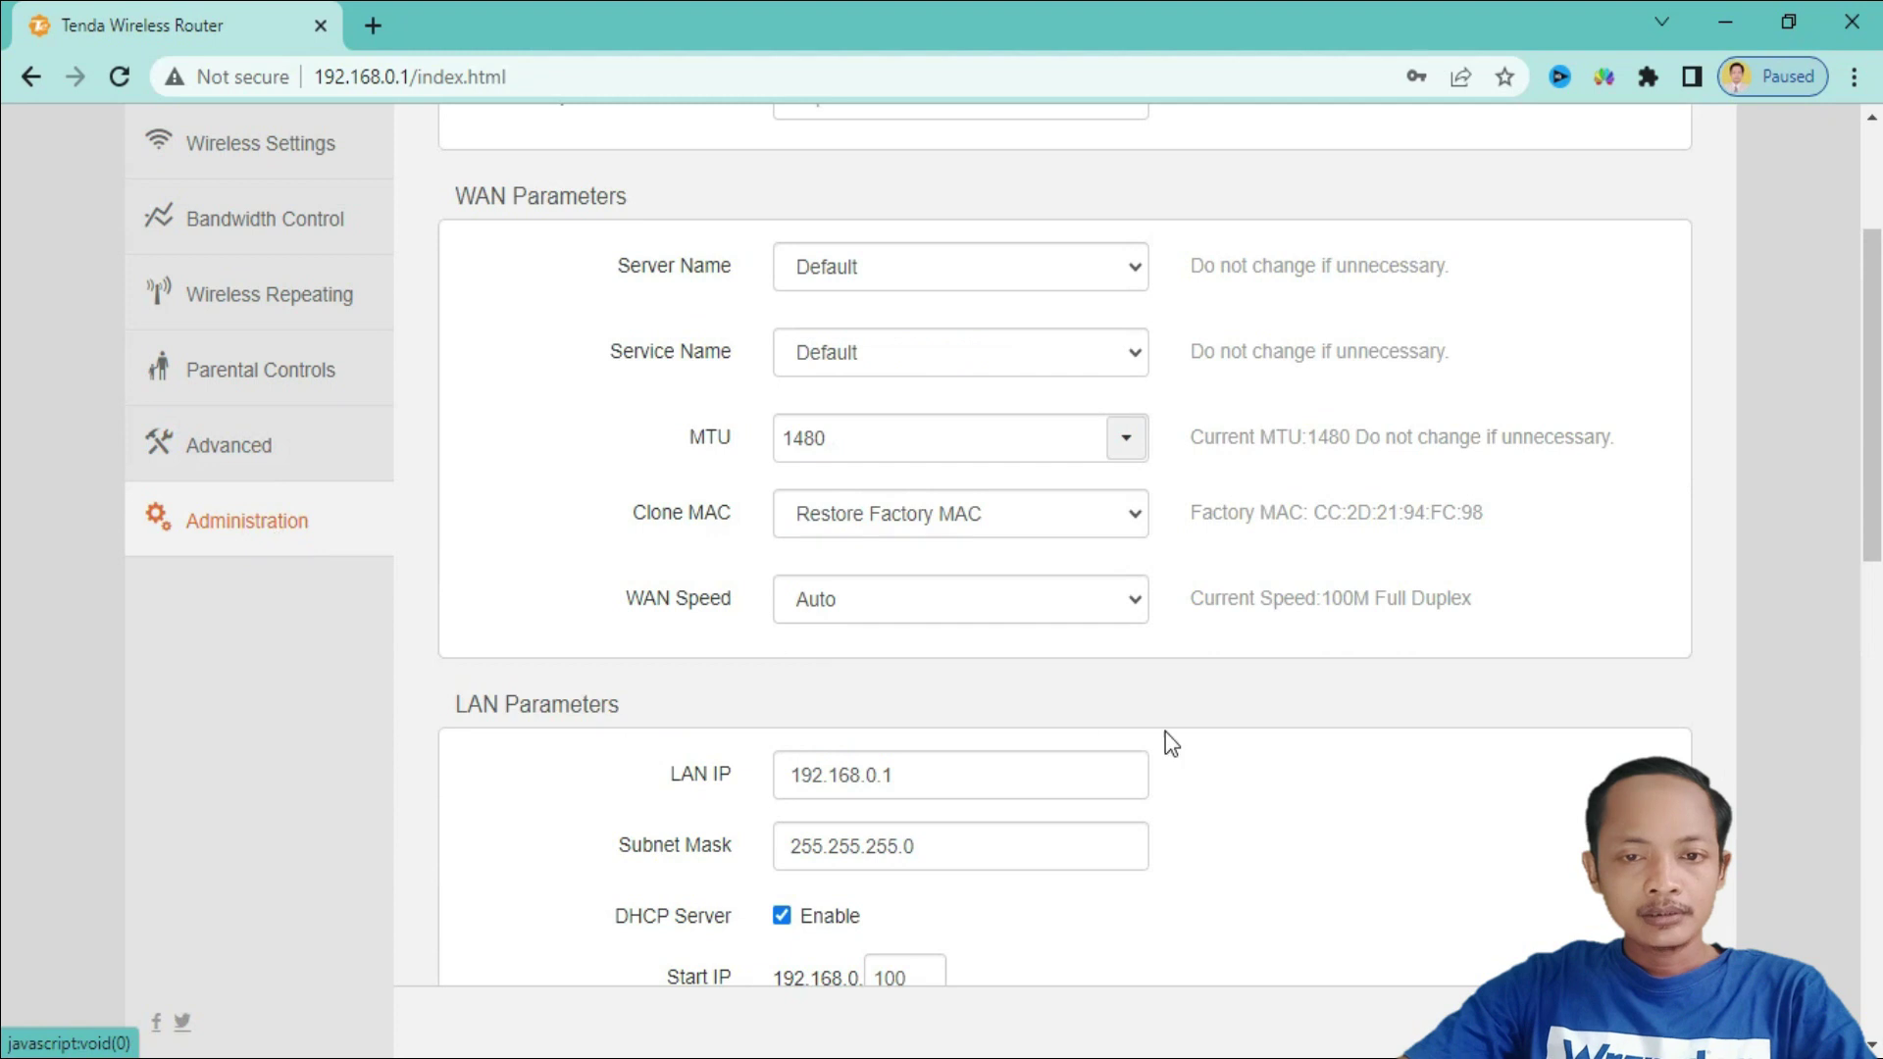
- Enter a new router login password in New Password and Repeat New Password
scroll(1197, 724, "up", 2)
scroll(1209, 721, "up", 1)
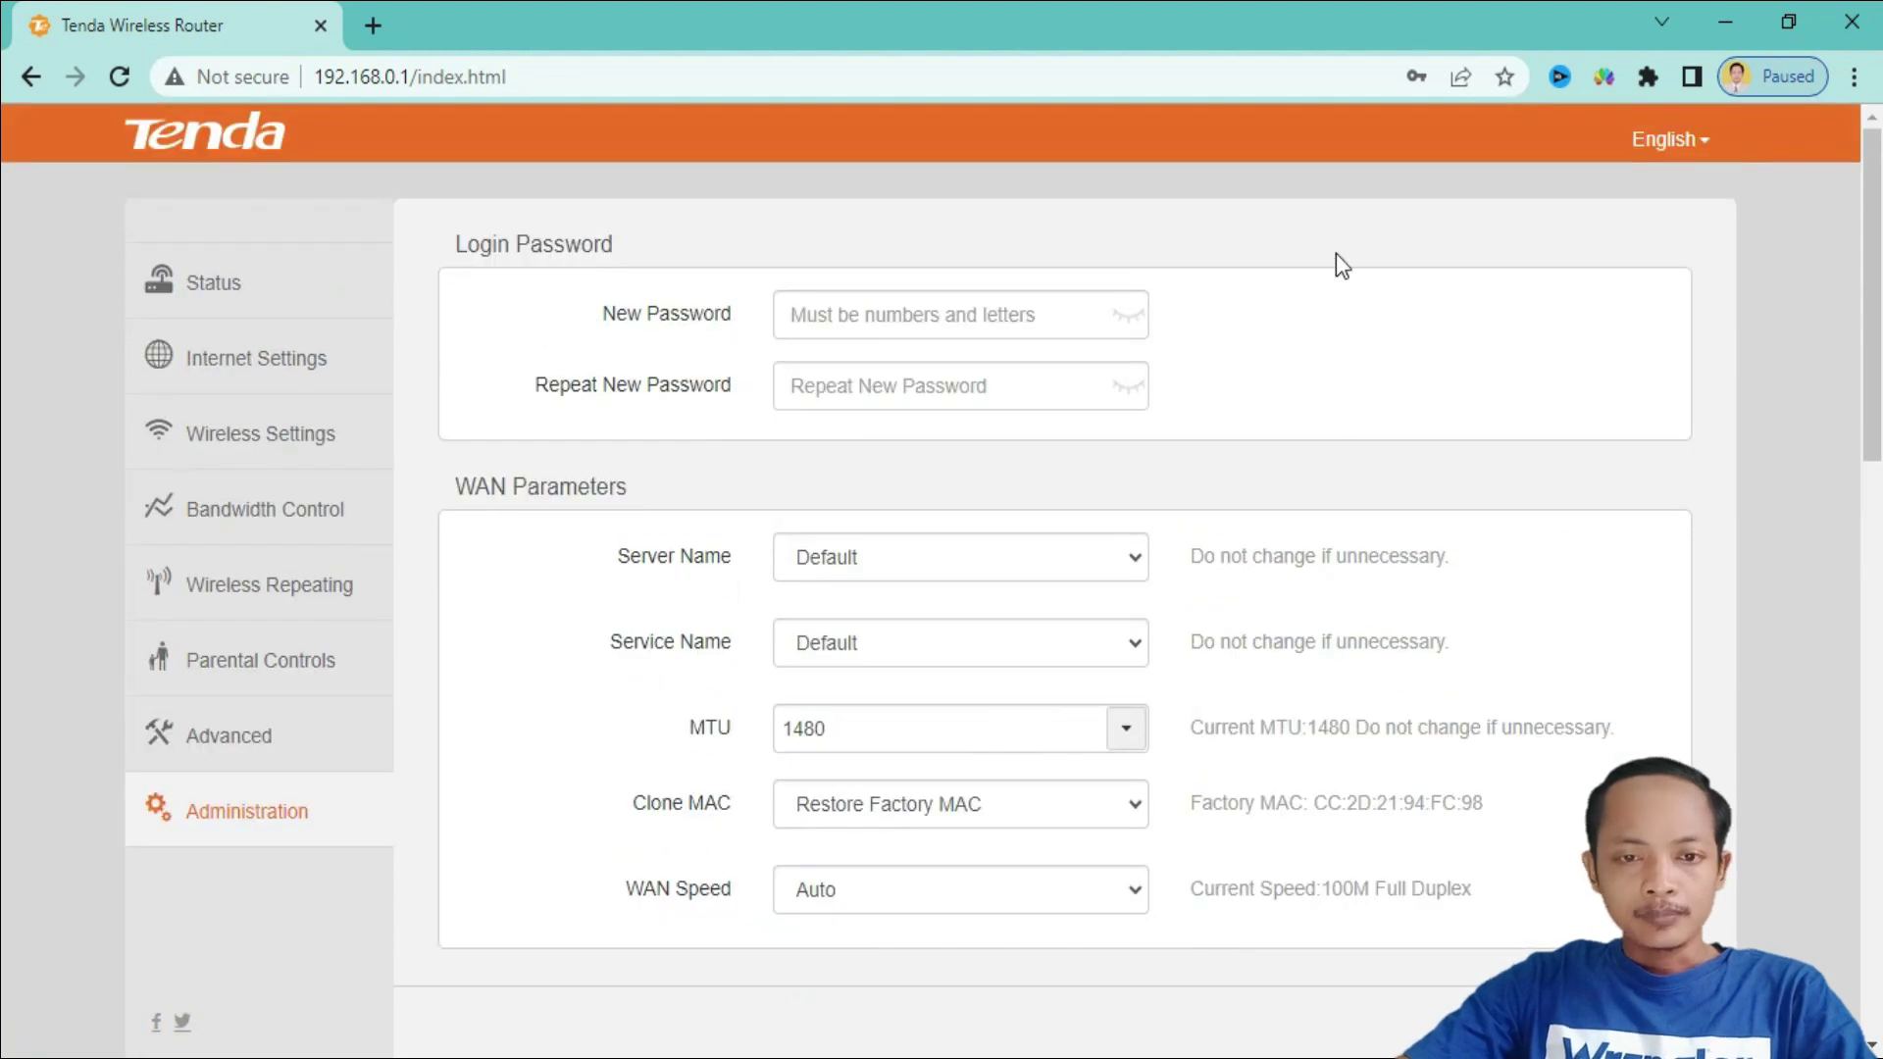
left_click(930, 318)
left_click(930, 318)
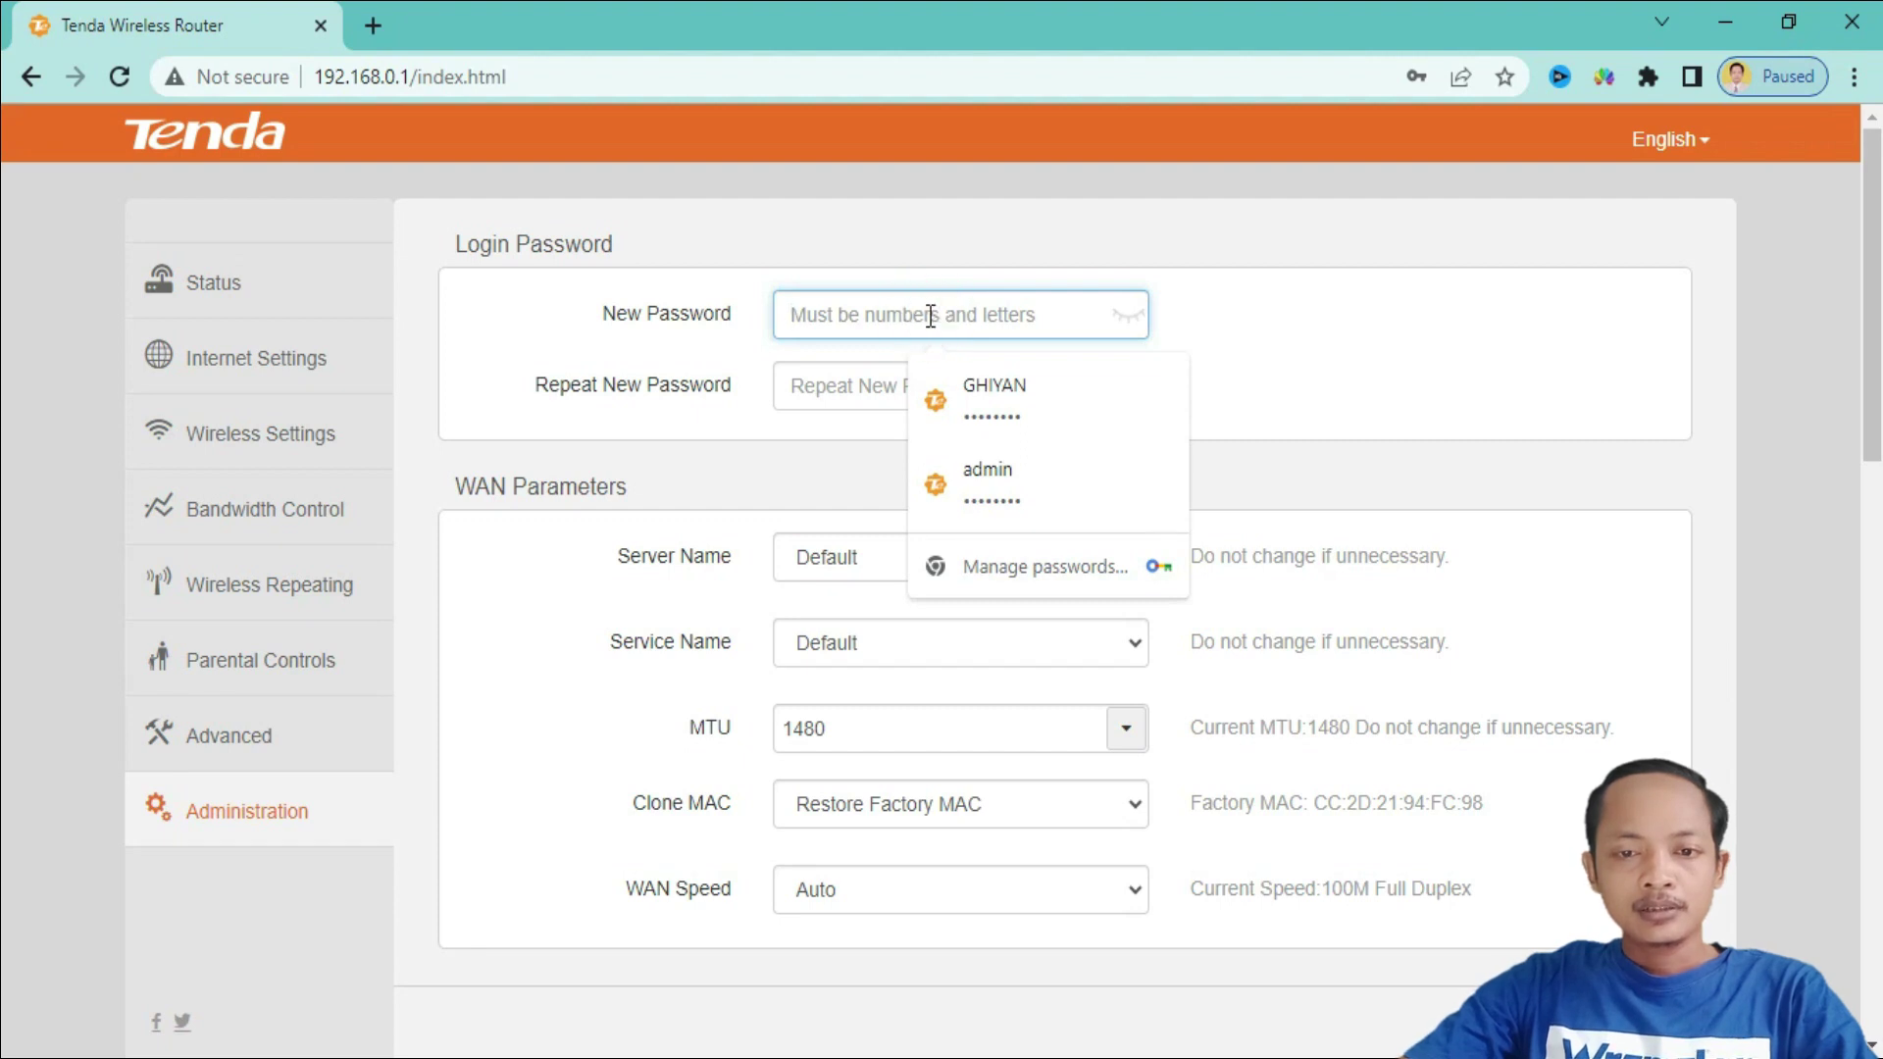
type("aaaaaaaa")
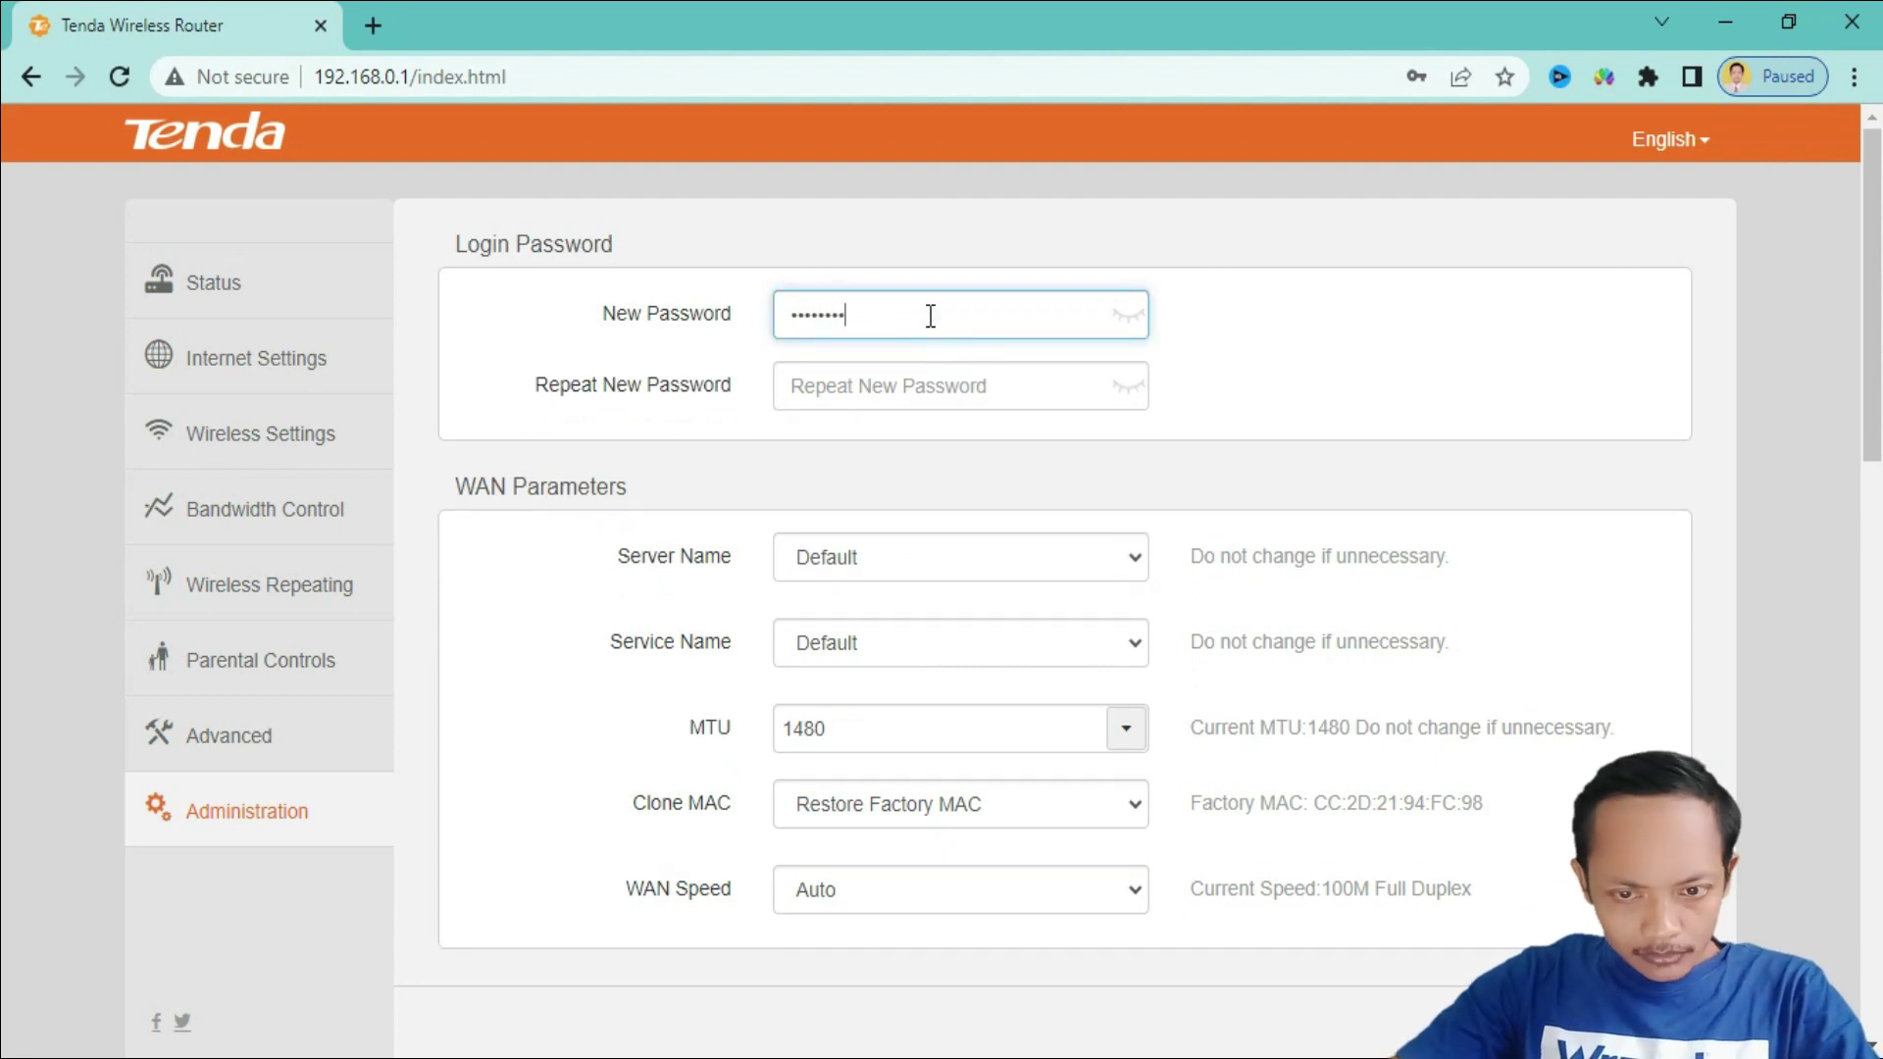
left_click(958, 382)
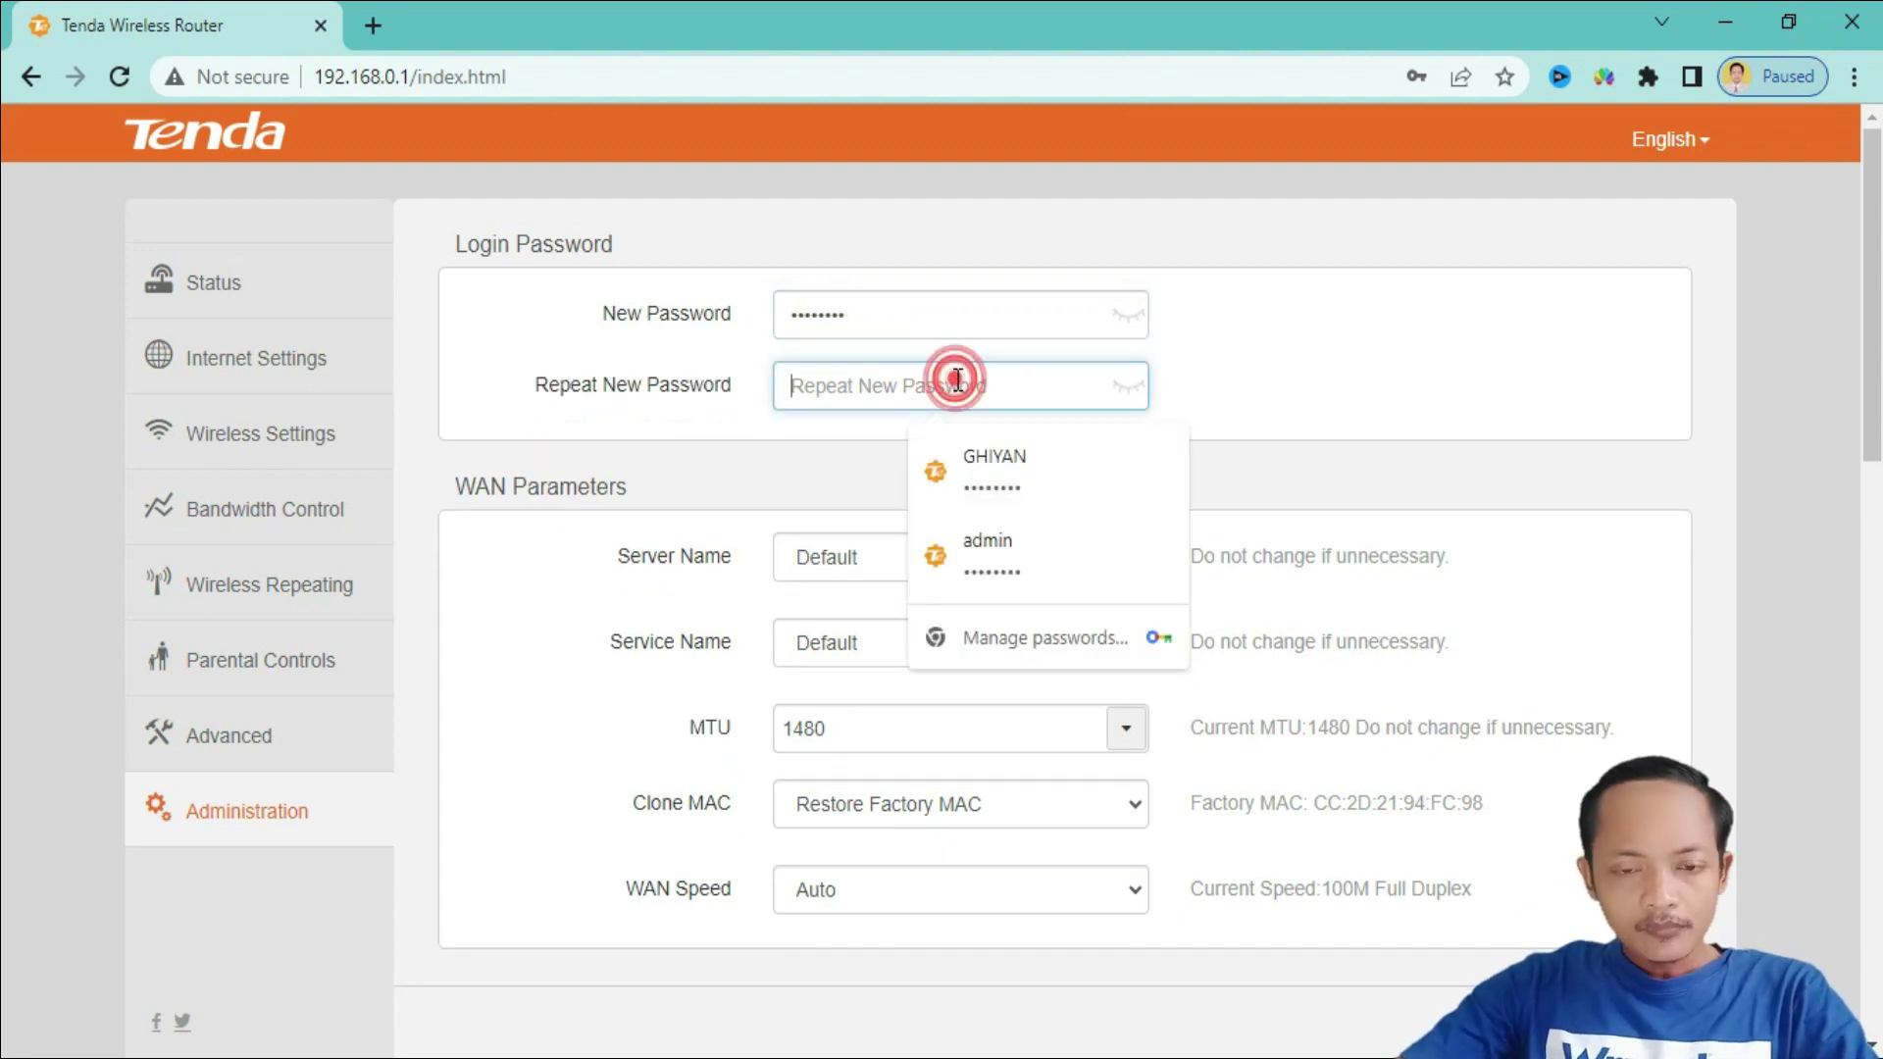
type("aaaaaa")
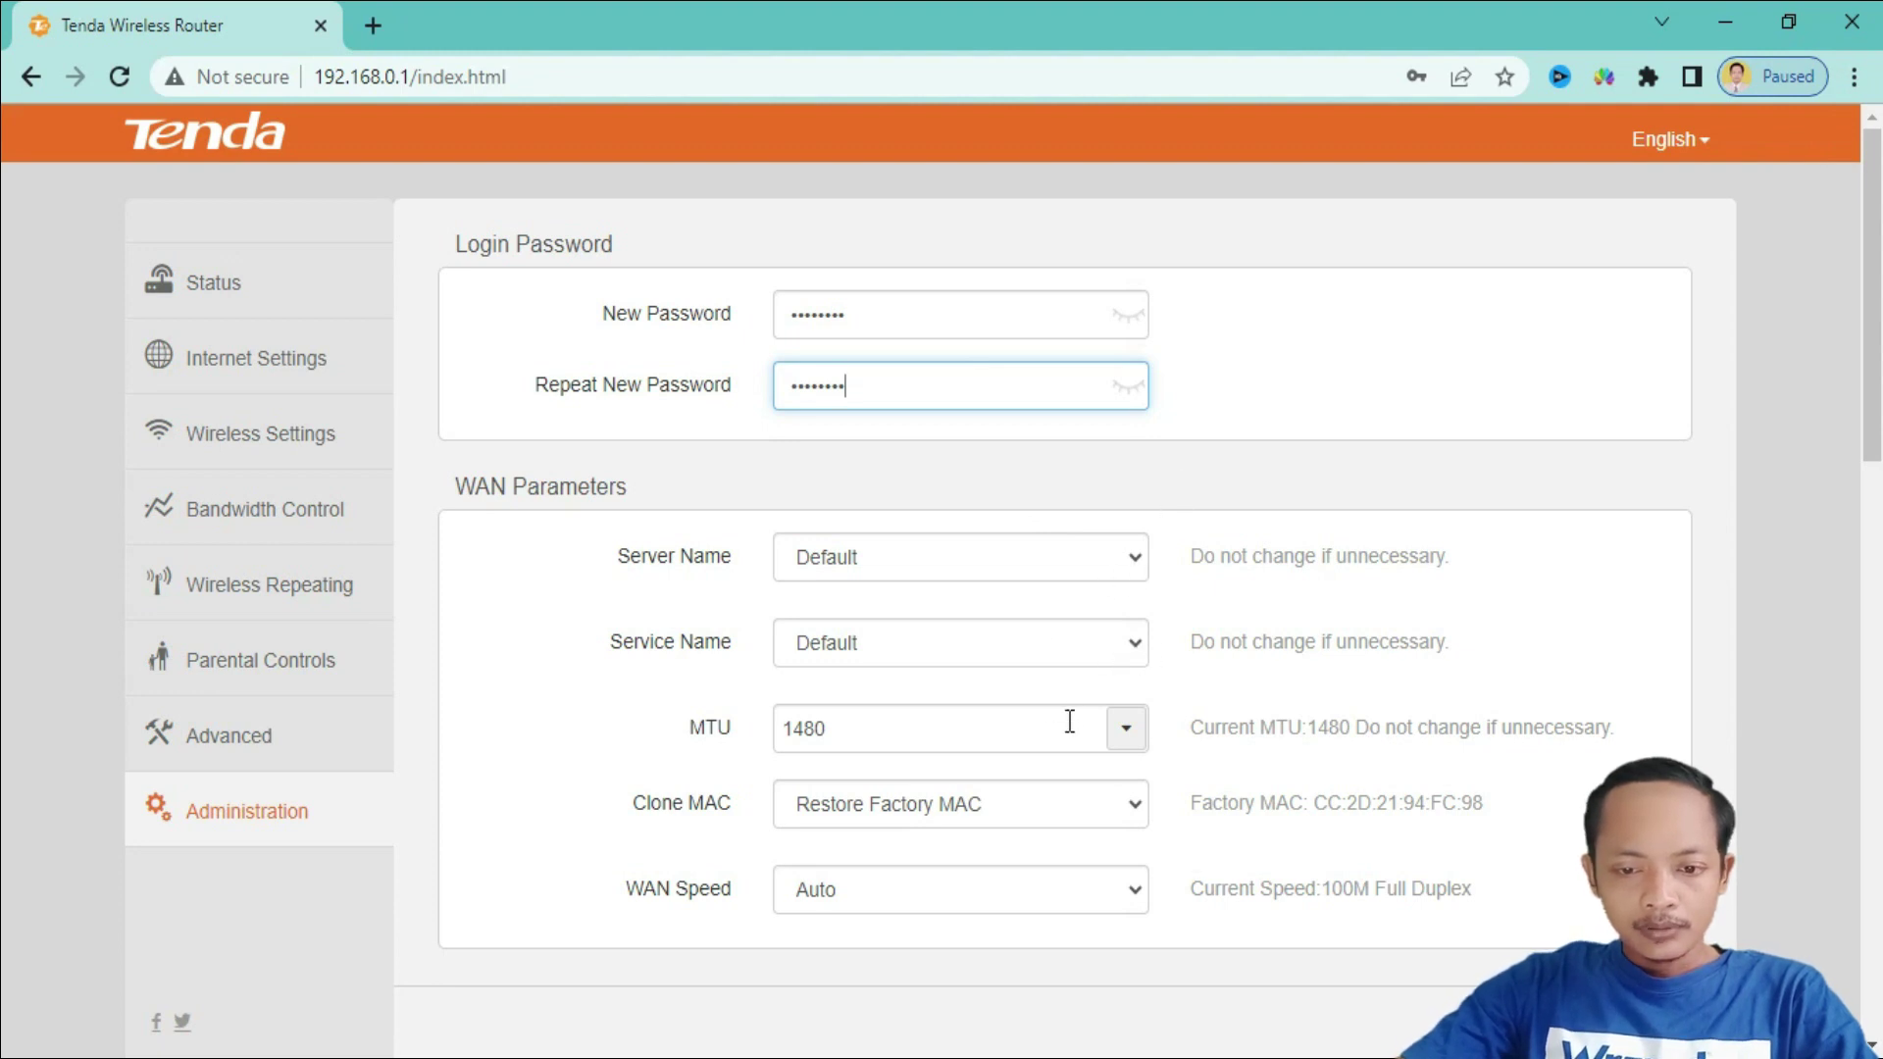
- Set the WAN Speed to 10M Full Duplex
left_click(1130, 895)
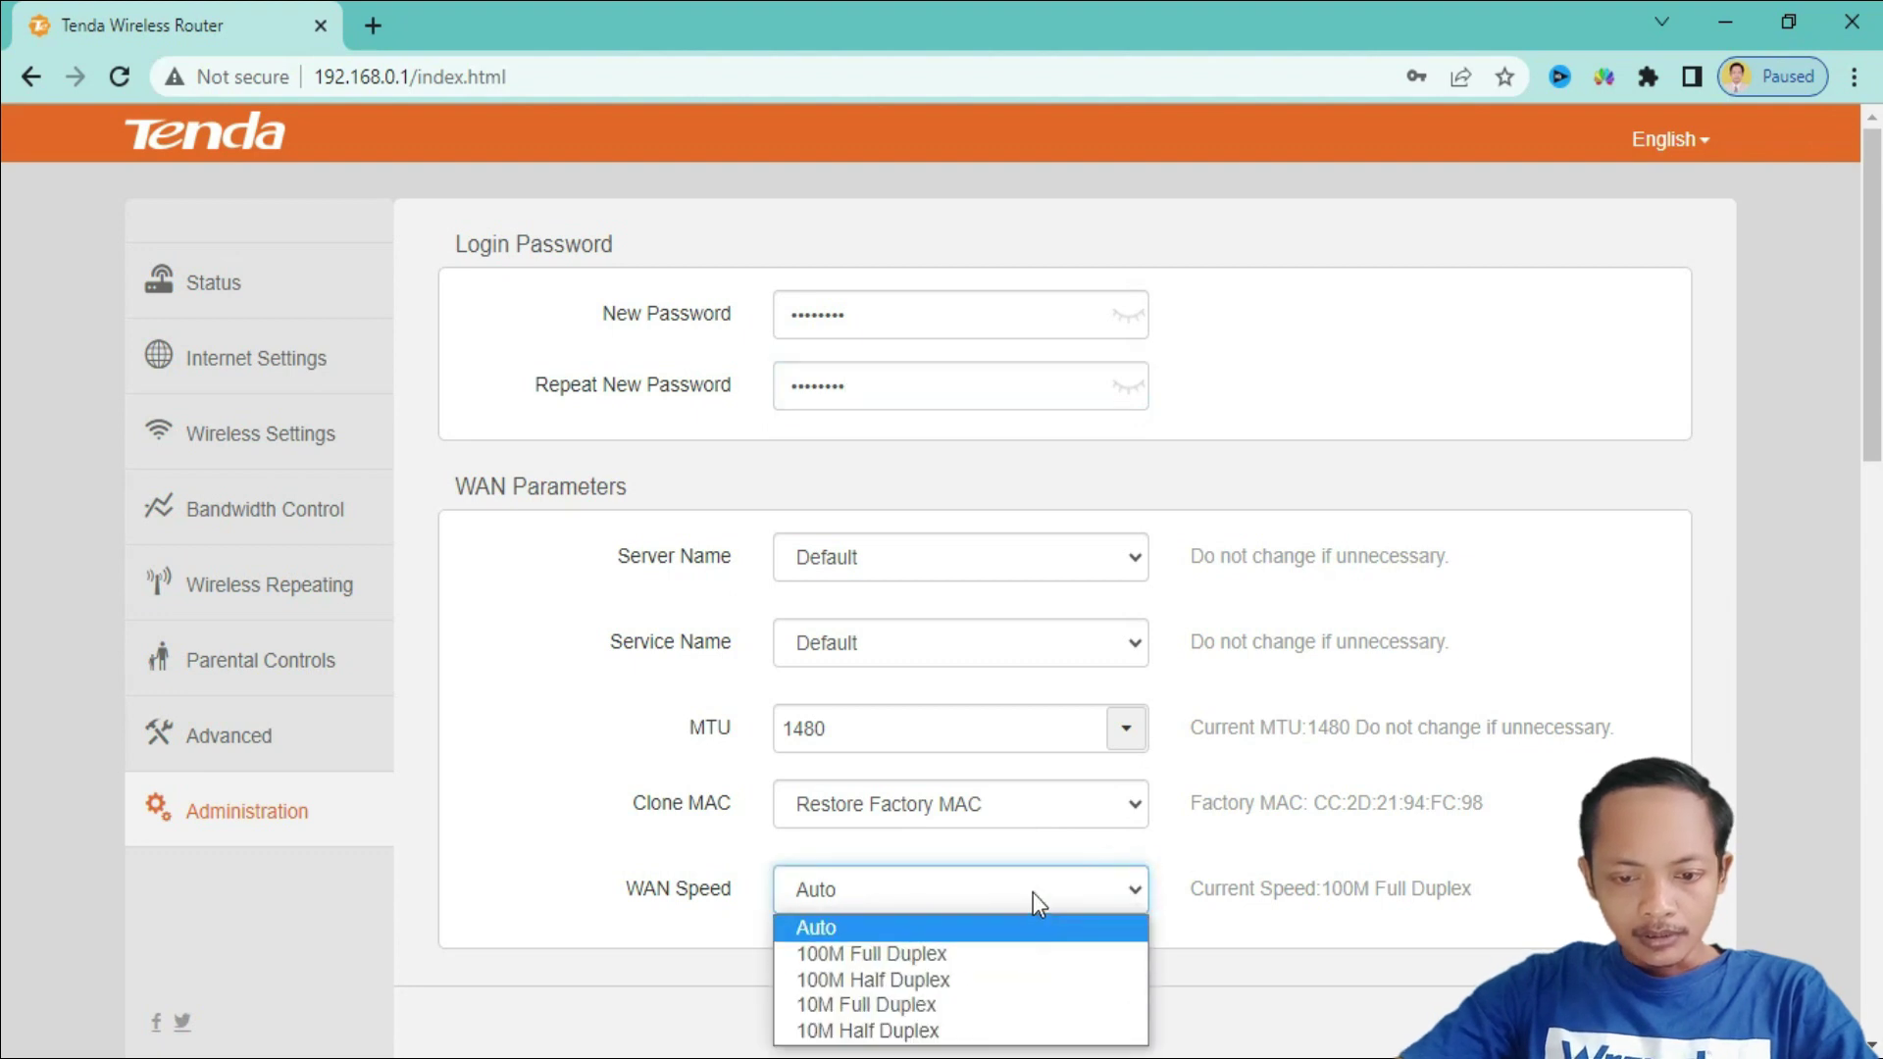
left_click(966, 1005)
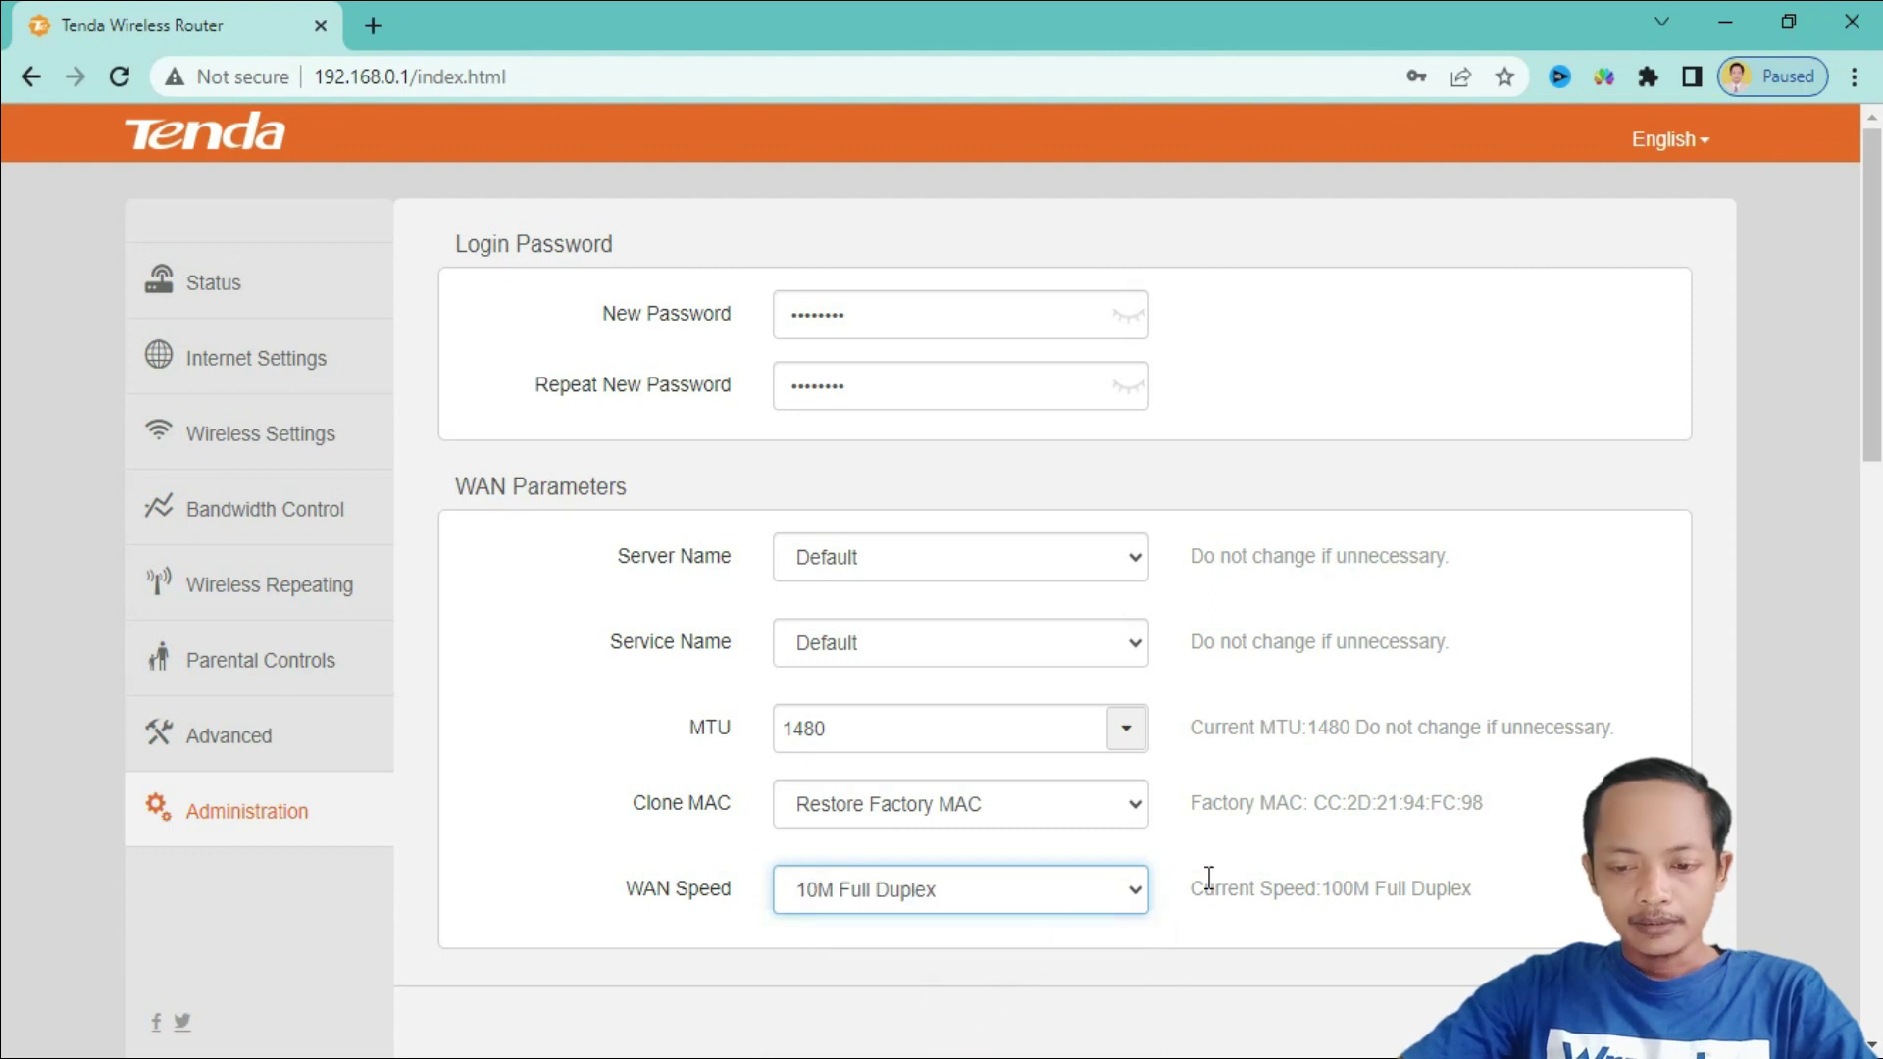
scroll(1209, 879, "down", 1)
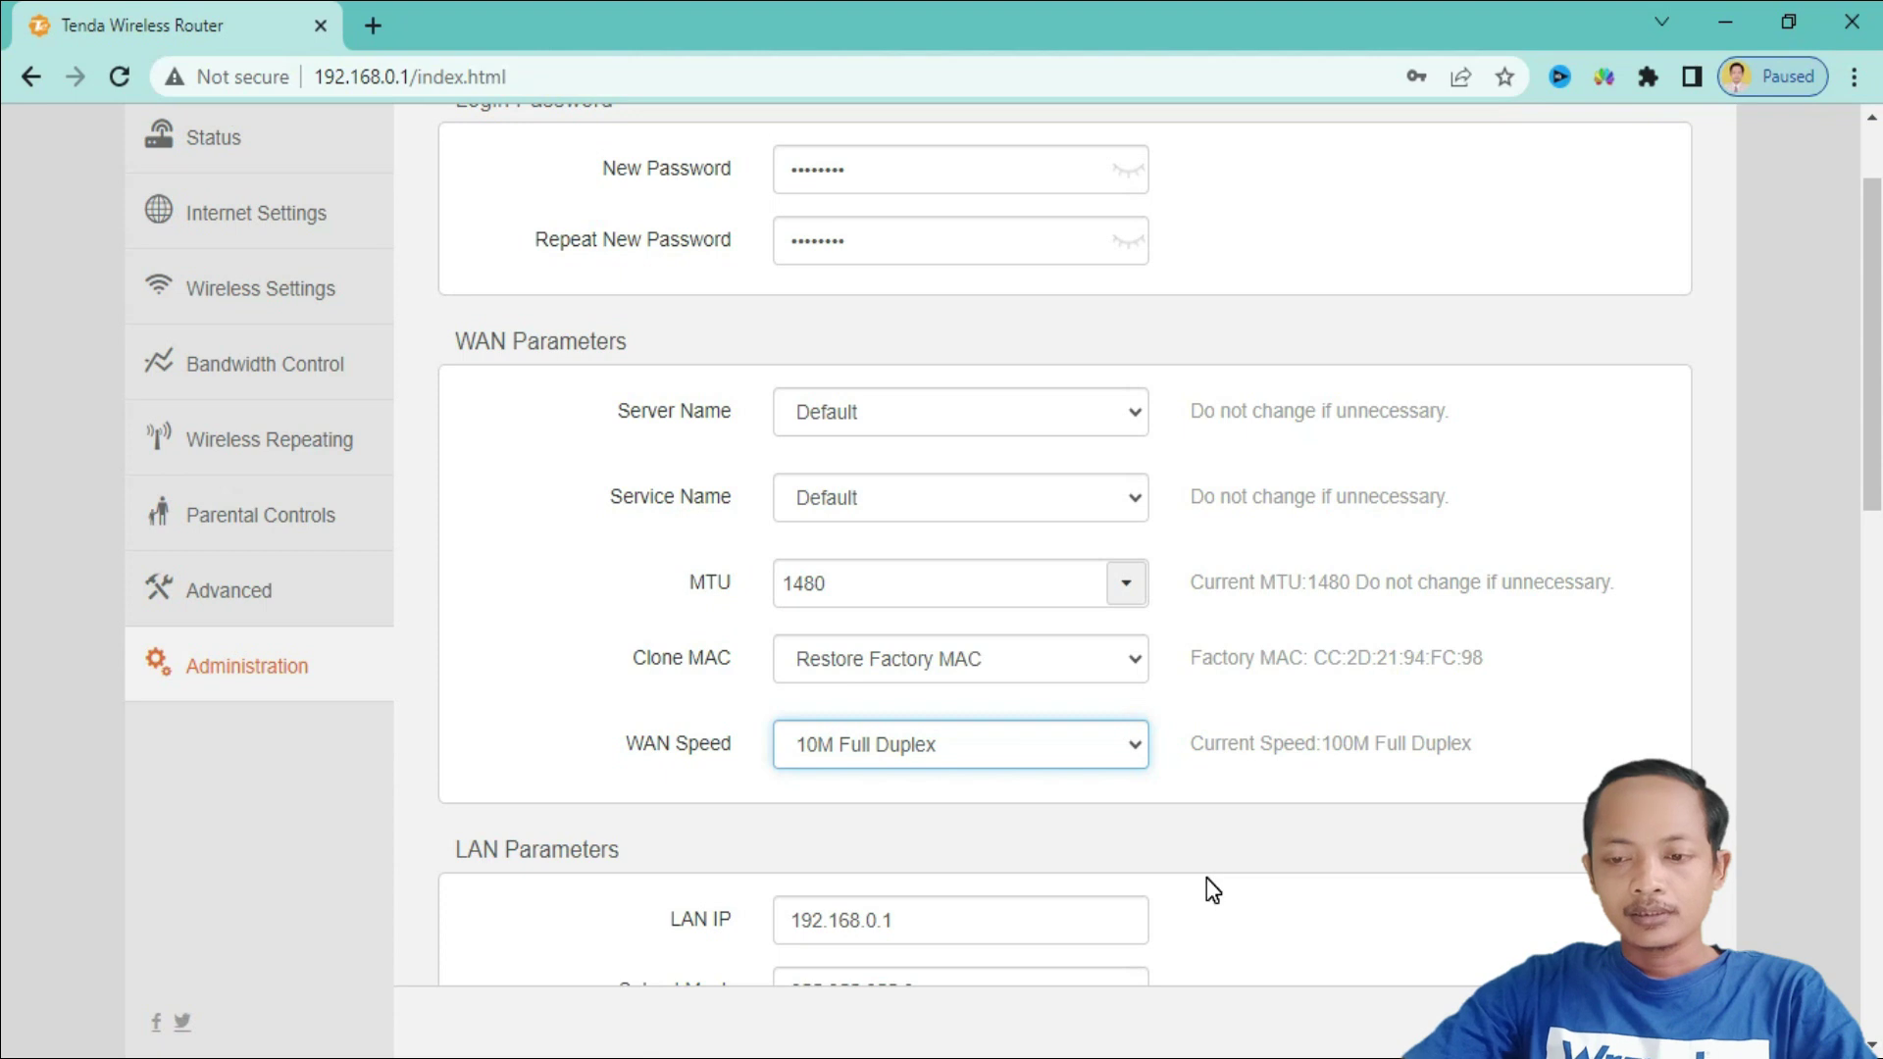
scroll(1207, 879, "down", 1)
- Change the router's LAN IP address to 192.168.90.1
scroll(1213, 890, "down", 1)
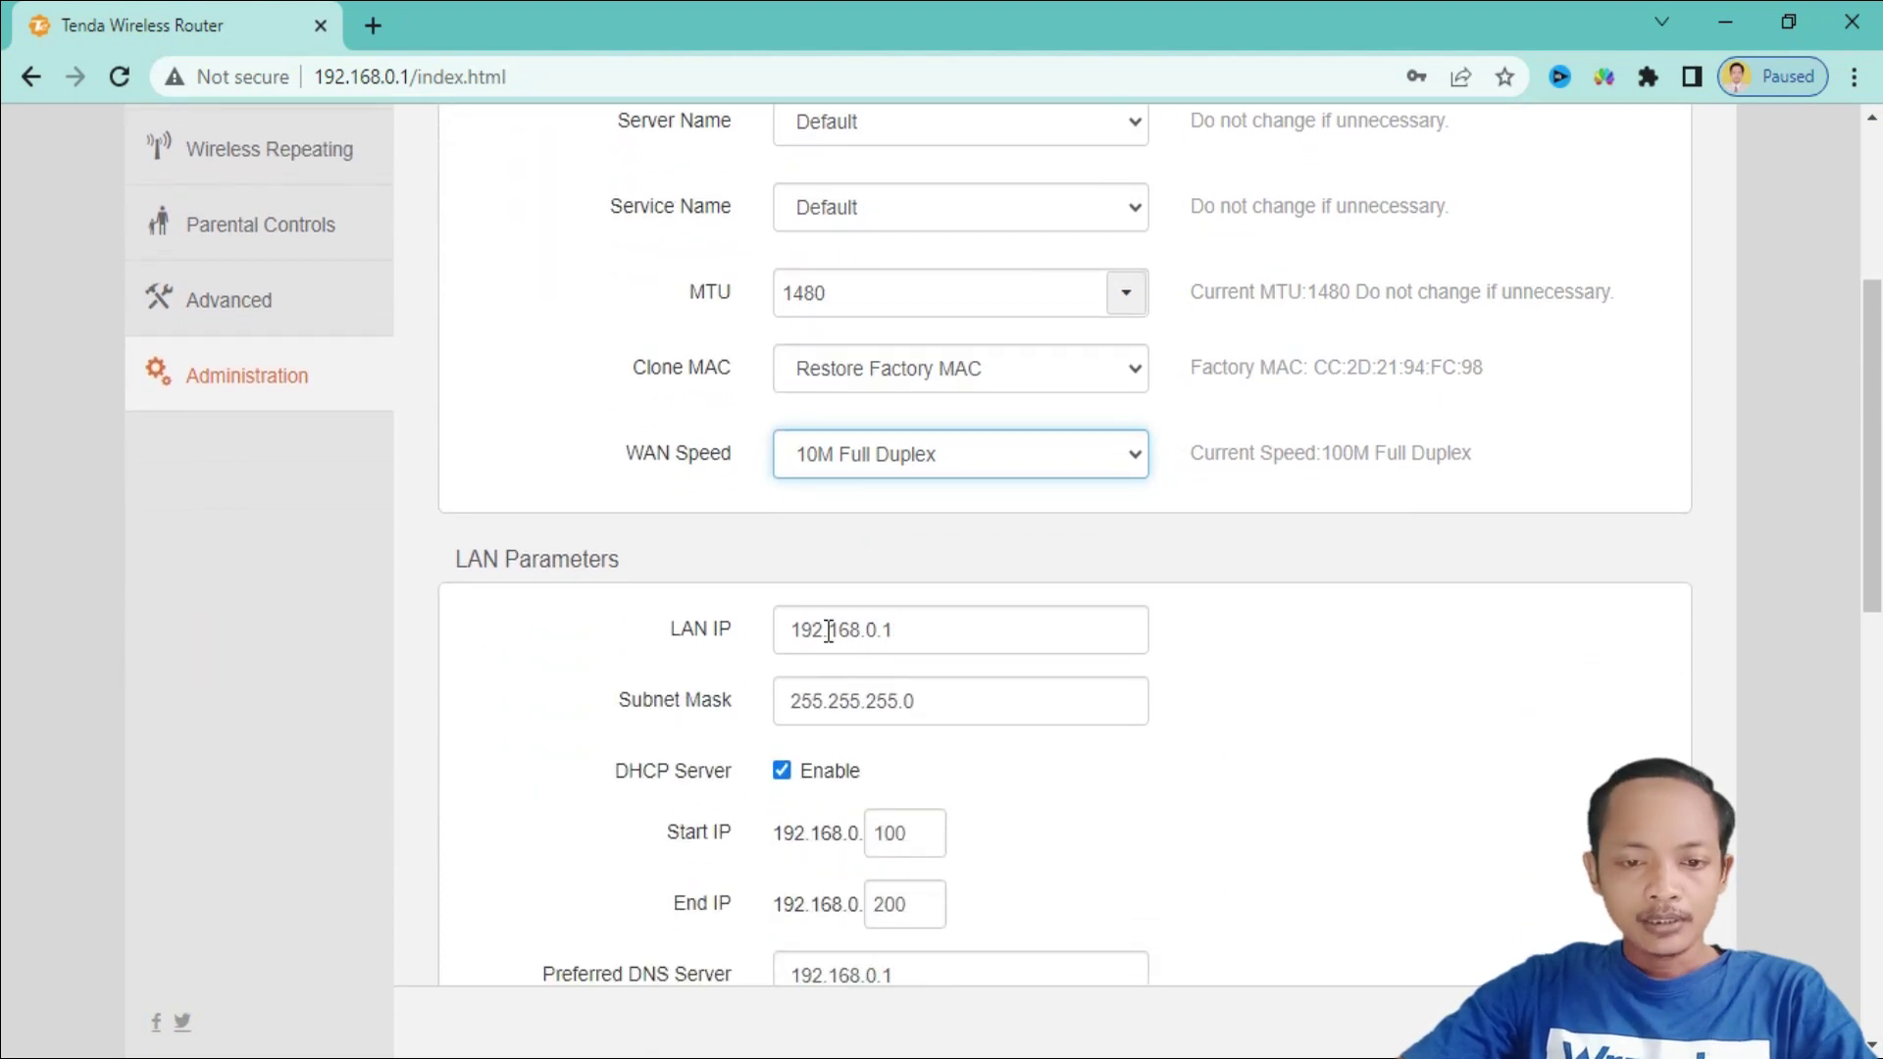
left_click(889, 629)
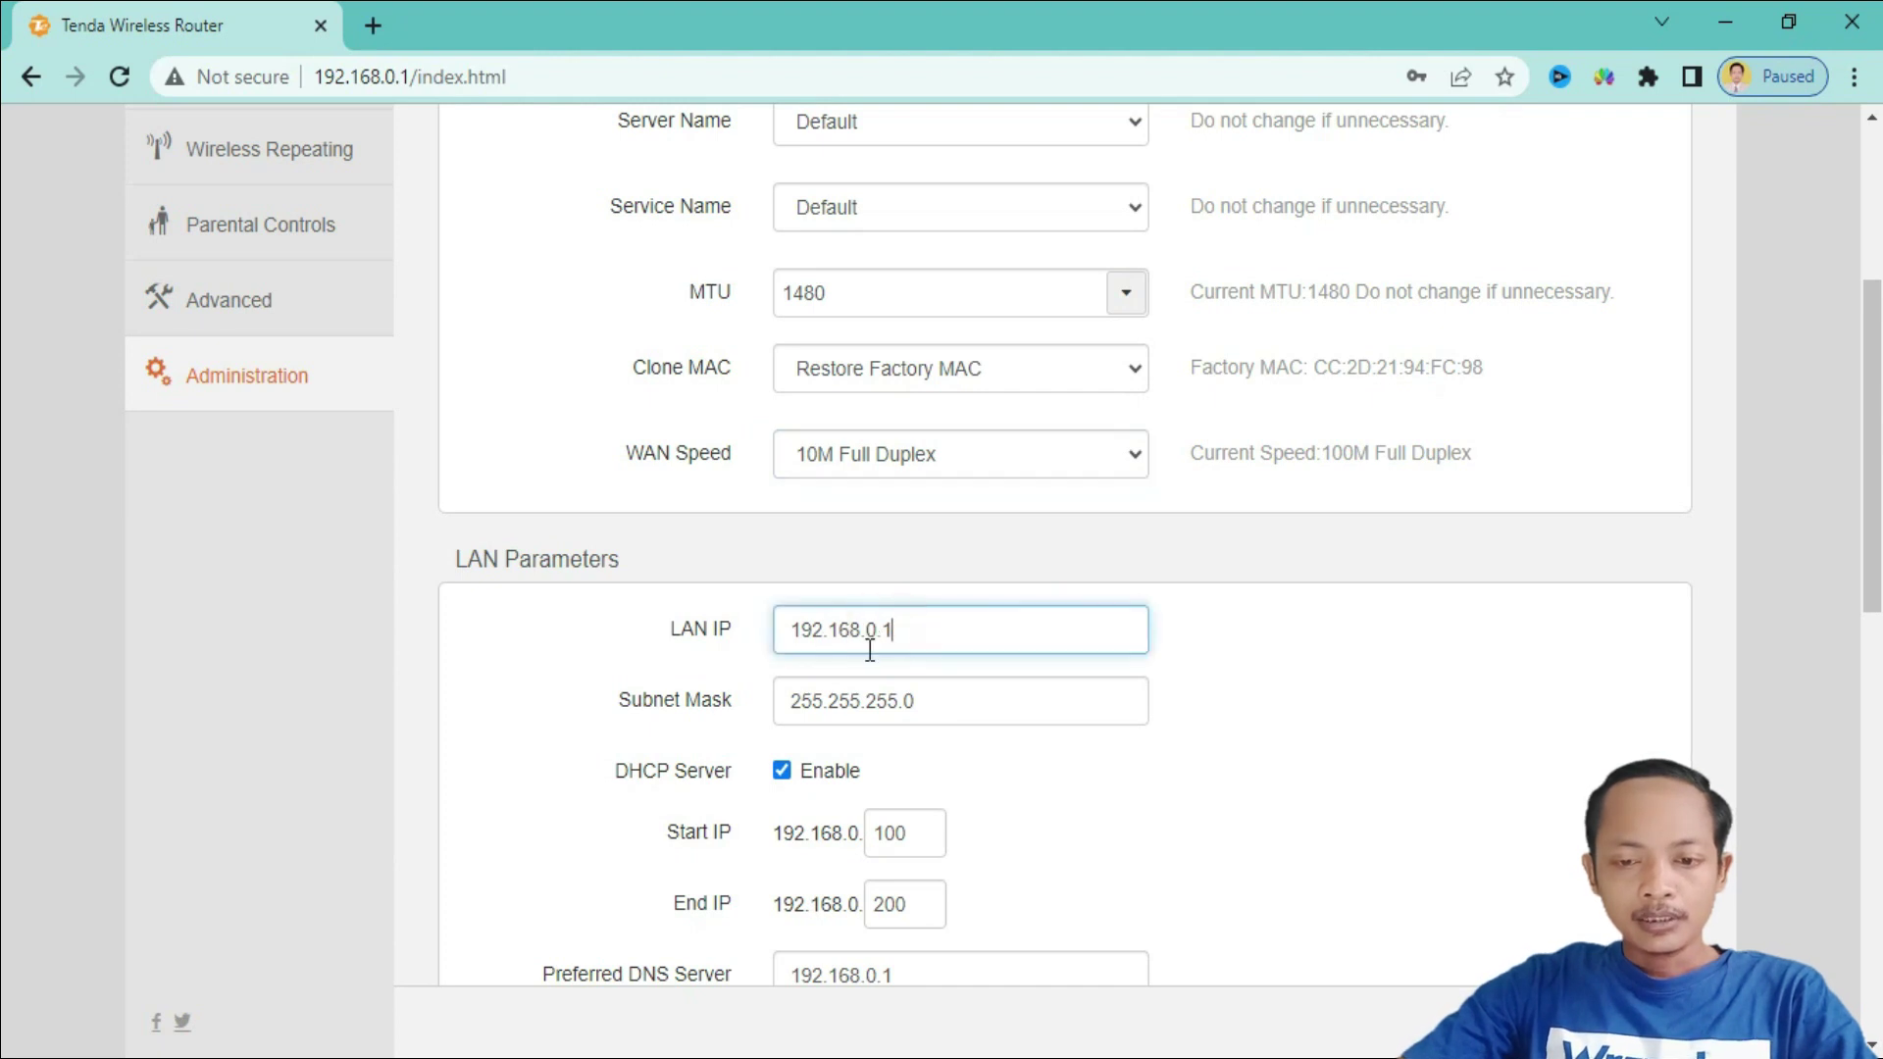
left_click(871, 633)
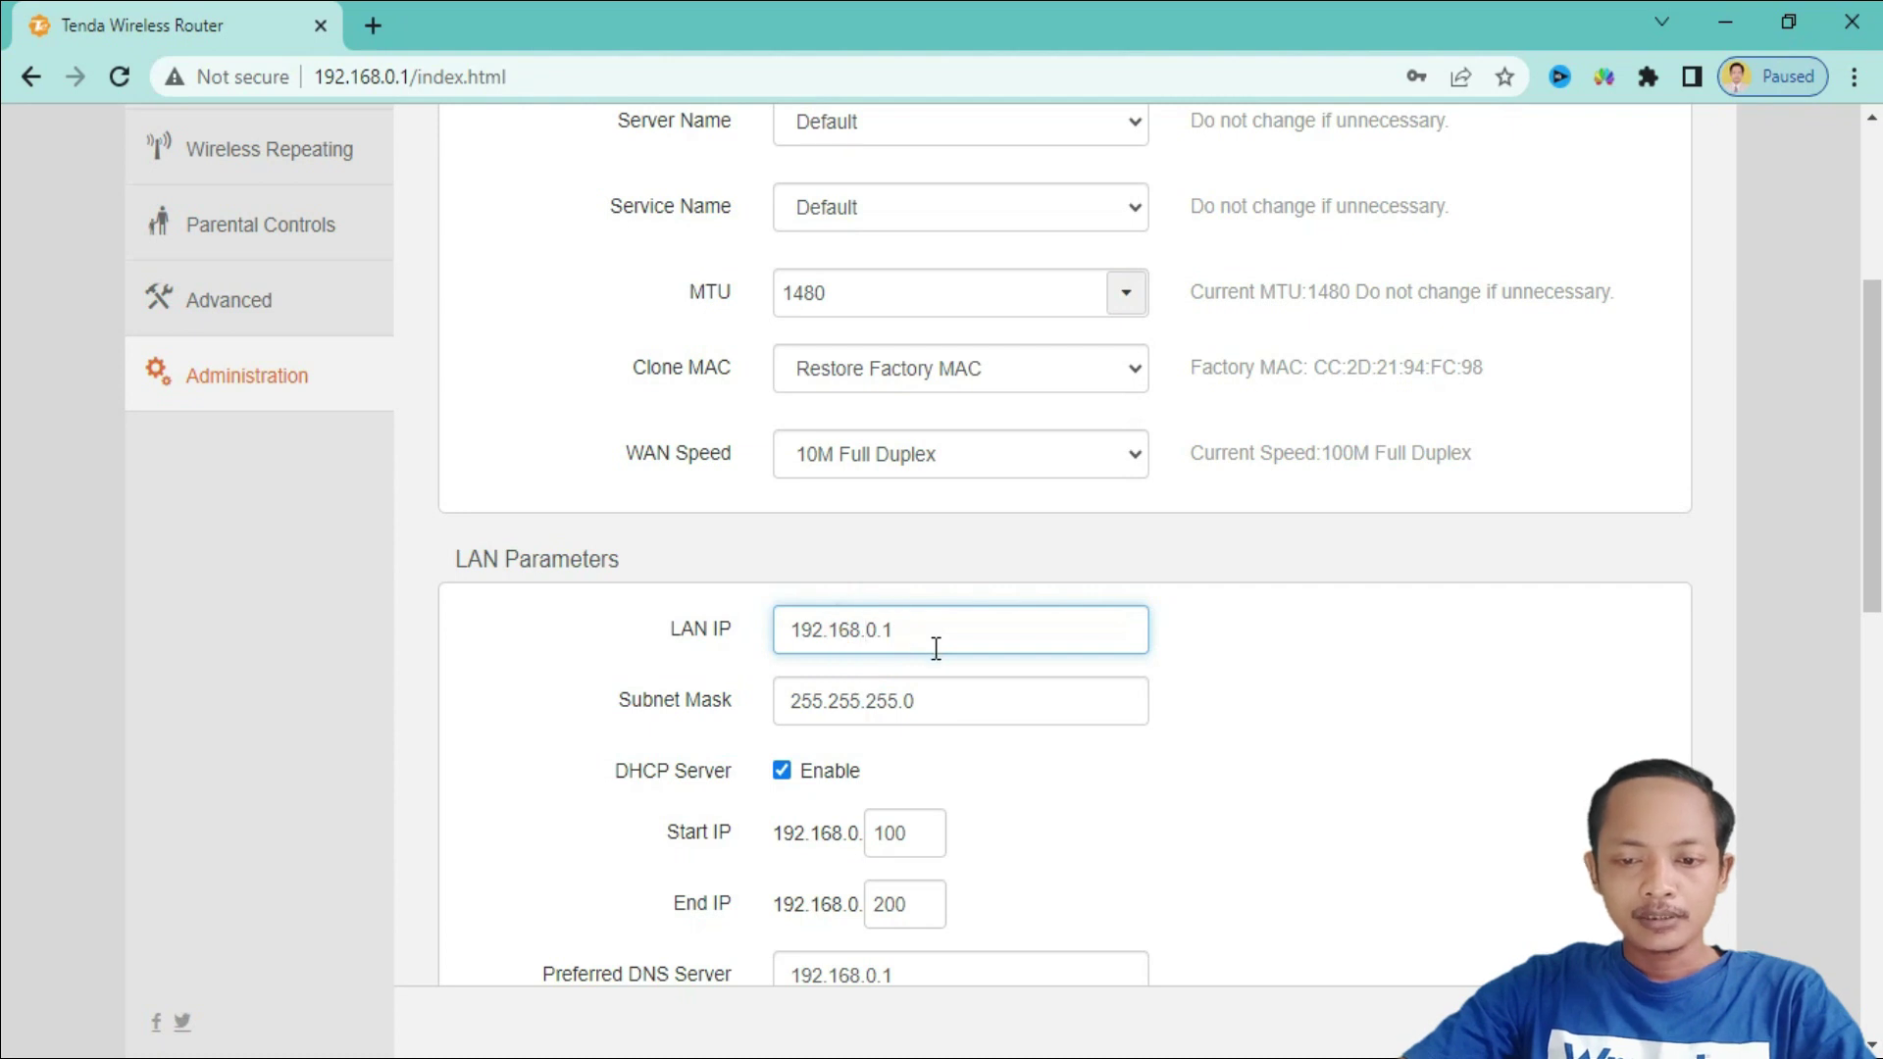
type("9")
left_click(938, 706)
- Enable Remote Management for Anyone on port 80
scroll(1002, 797, "down", 1)
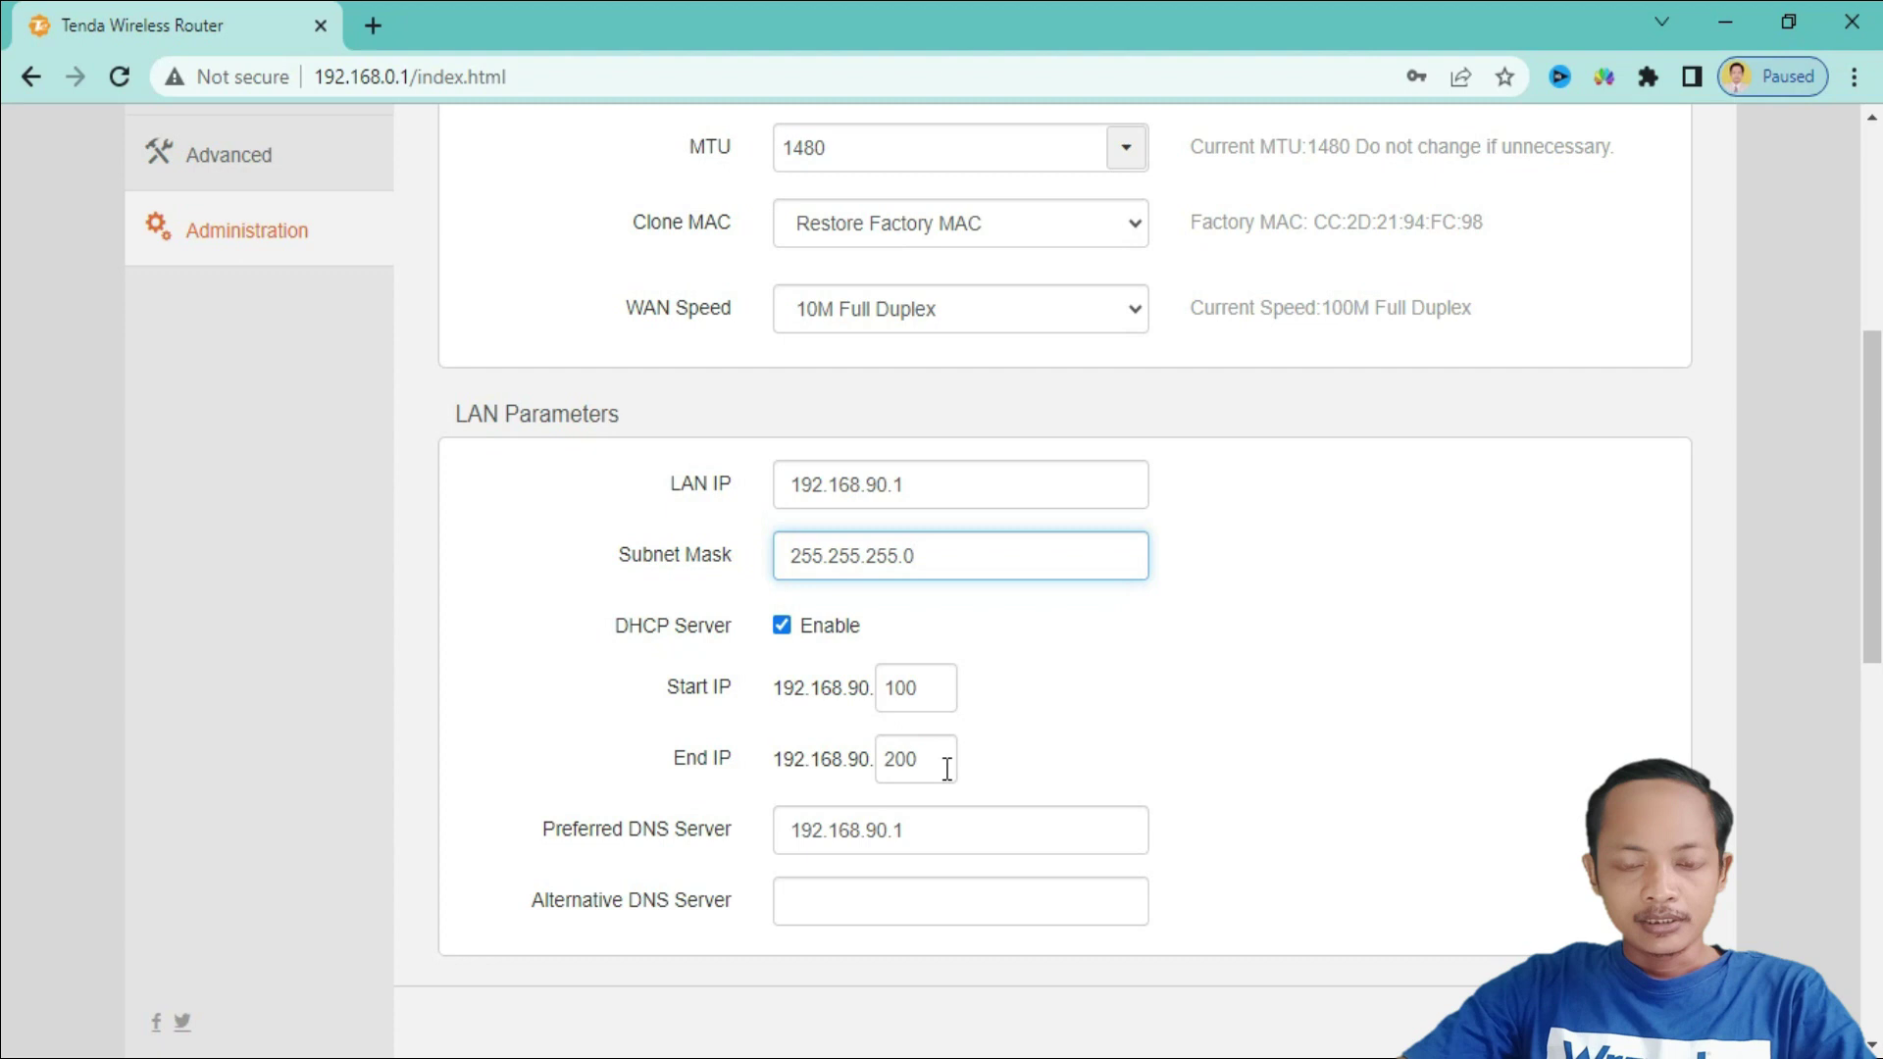
scroll(948, 769, "down", 1)
scroll(947, 769, "down", 1)
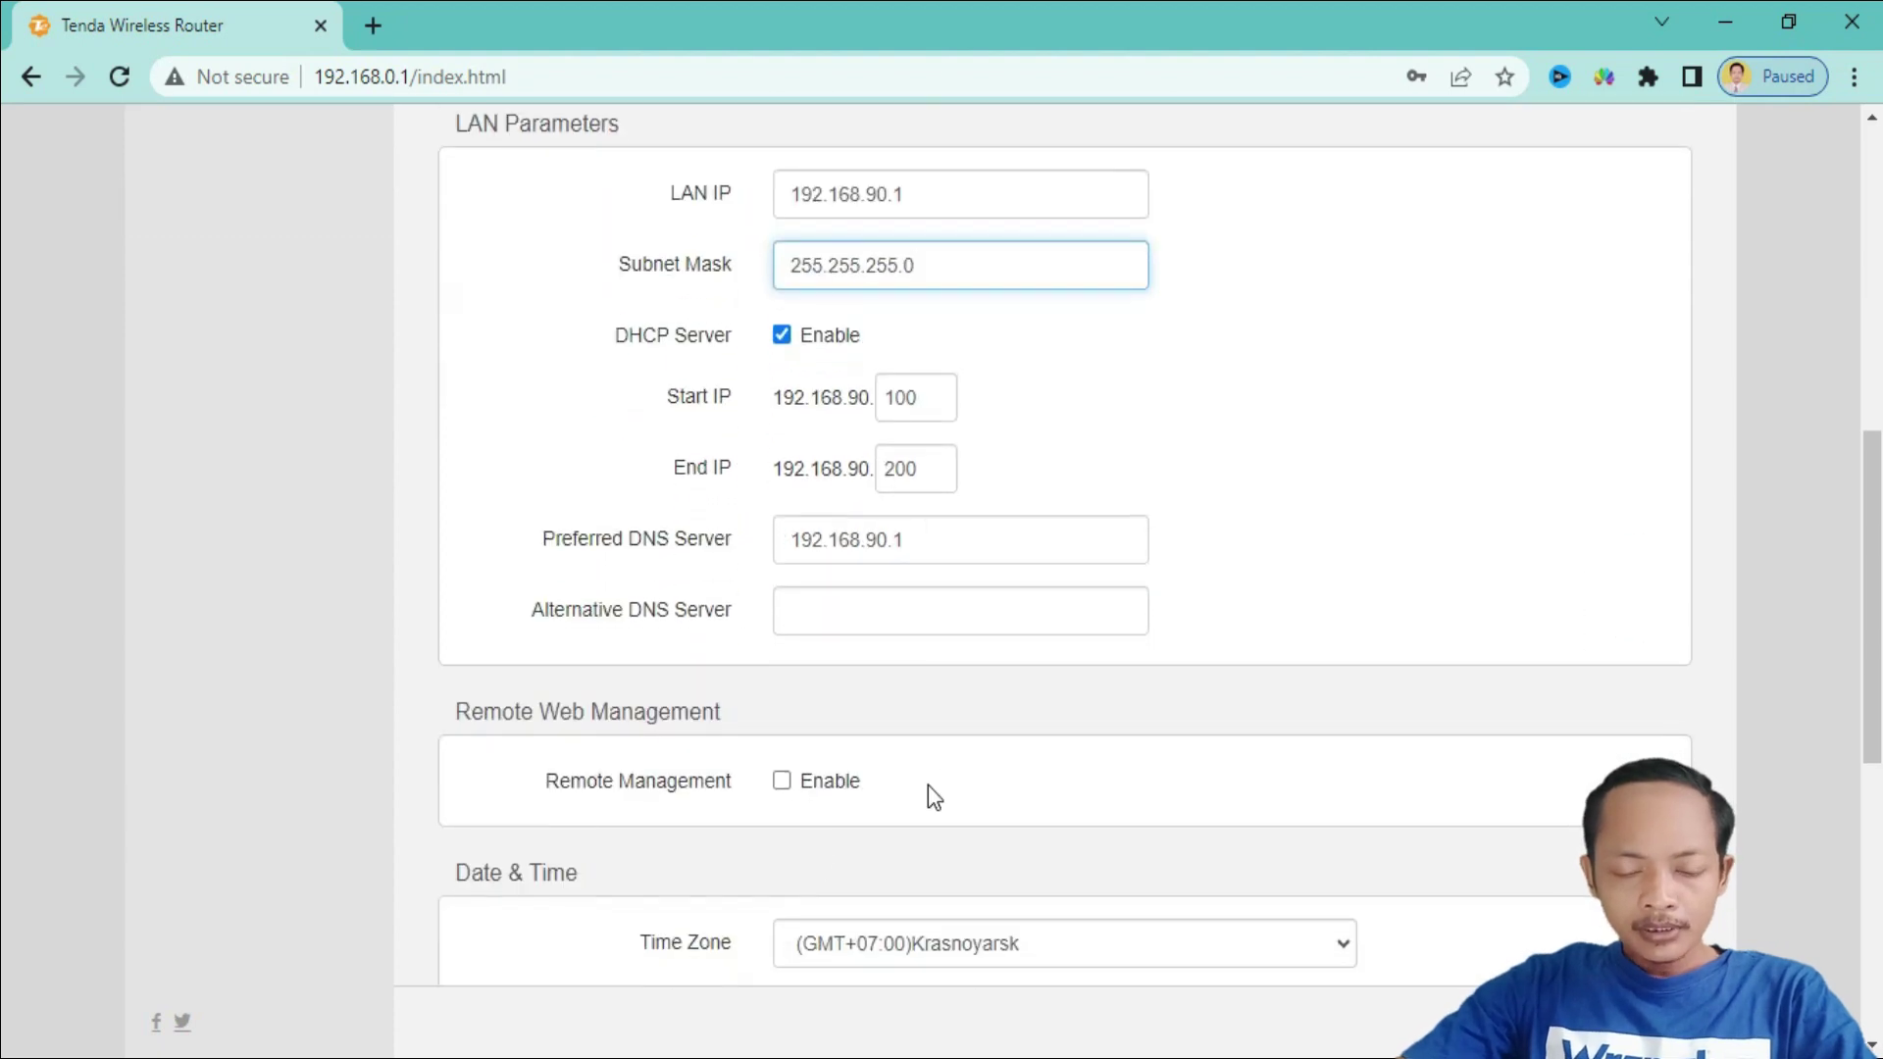
left_click(783, 782)
scroll(950, 756, "down", 1)
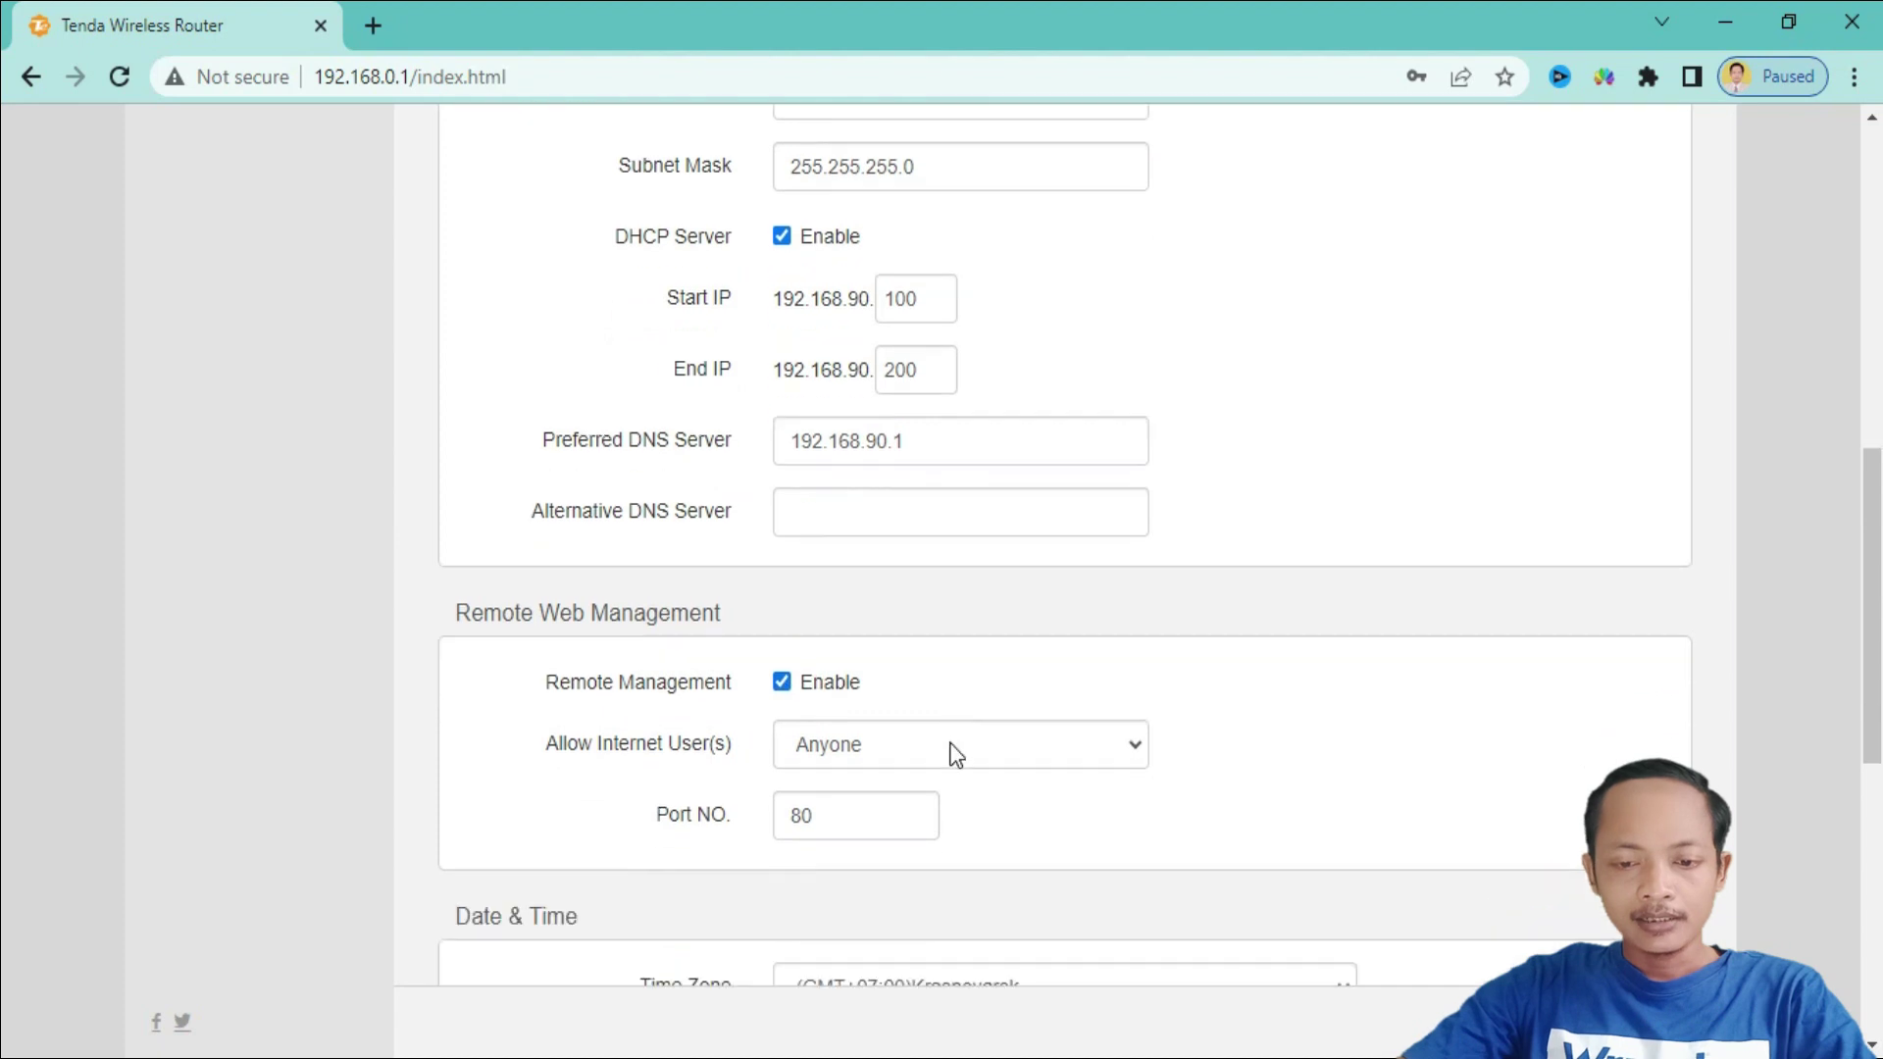
left_click(1012, 702)
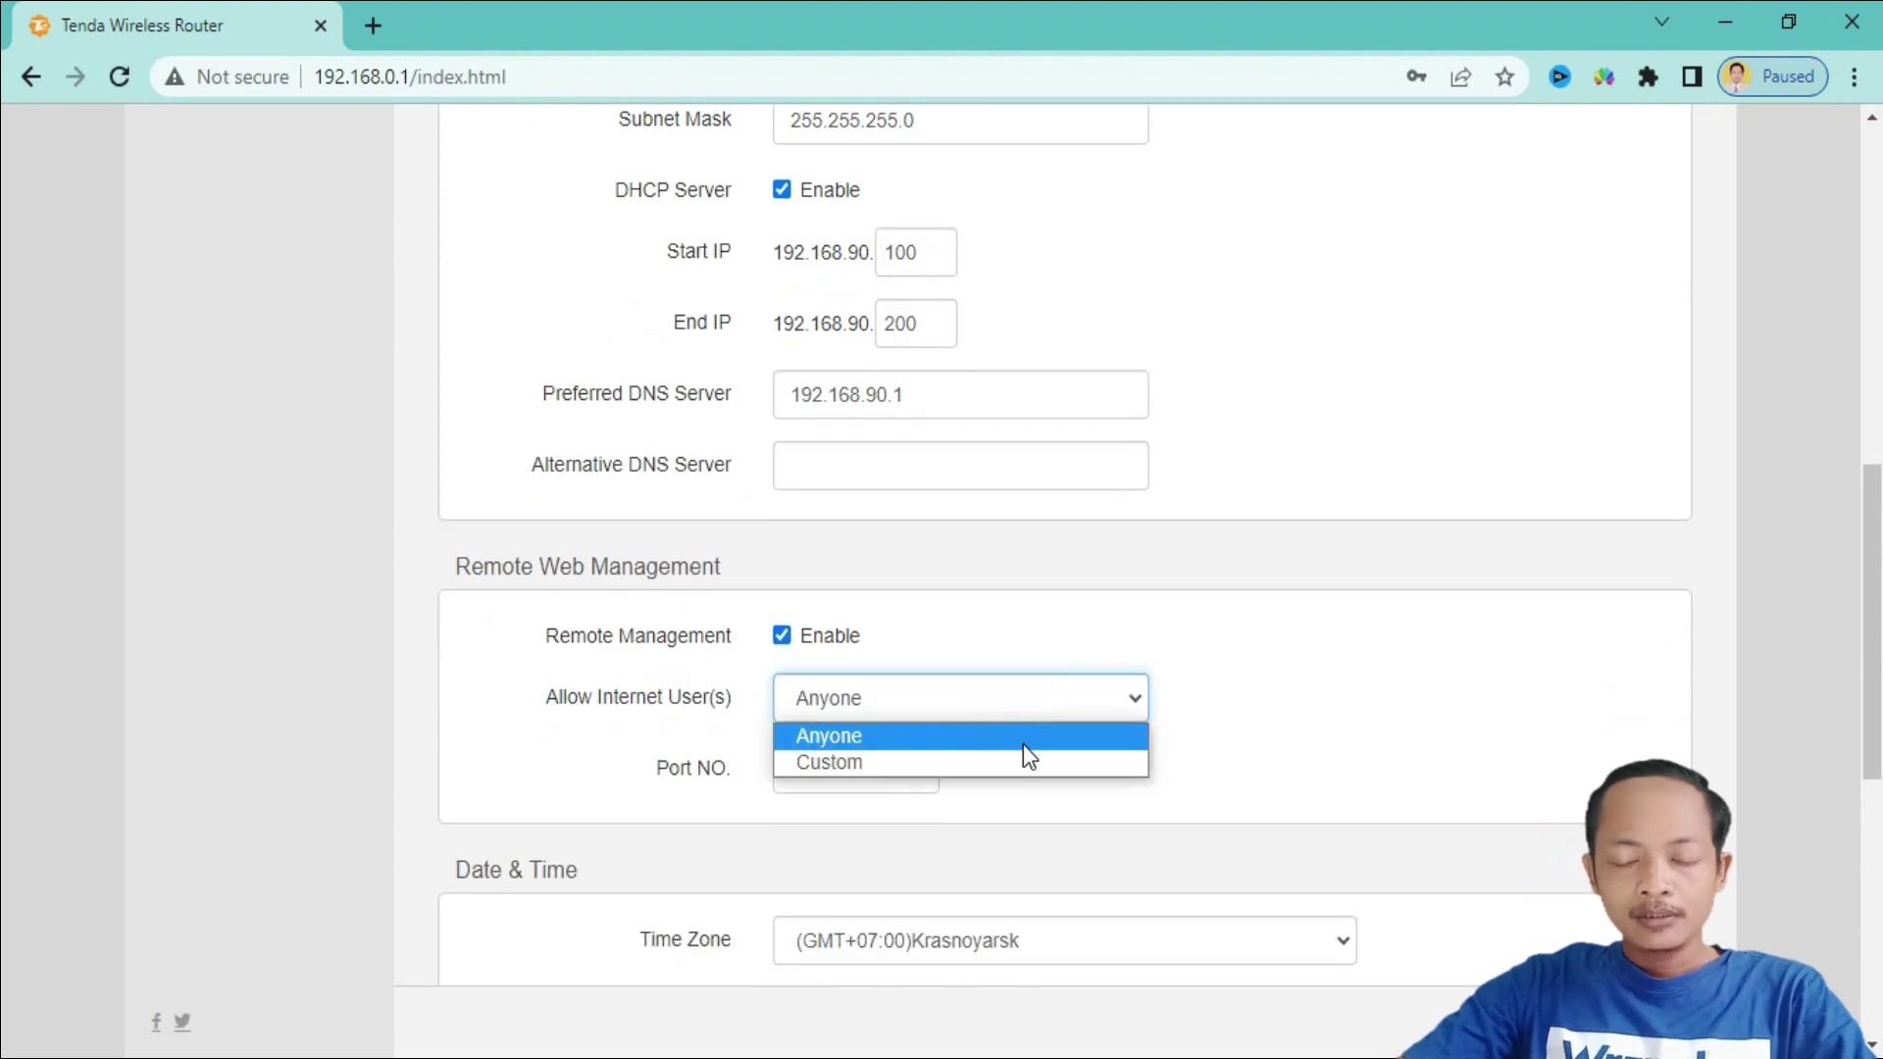
left_click(1022, 738)
left_click(844, 770)
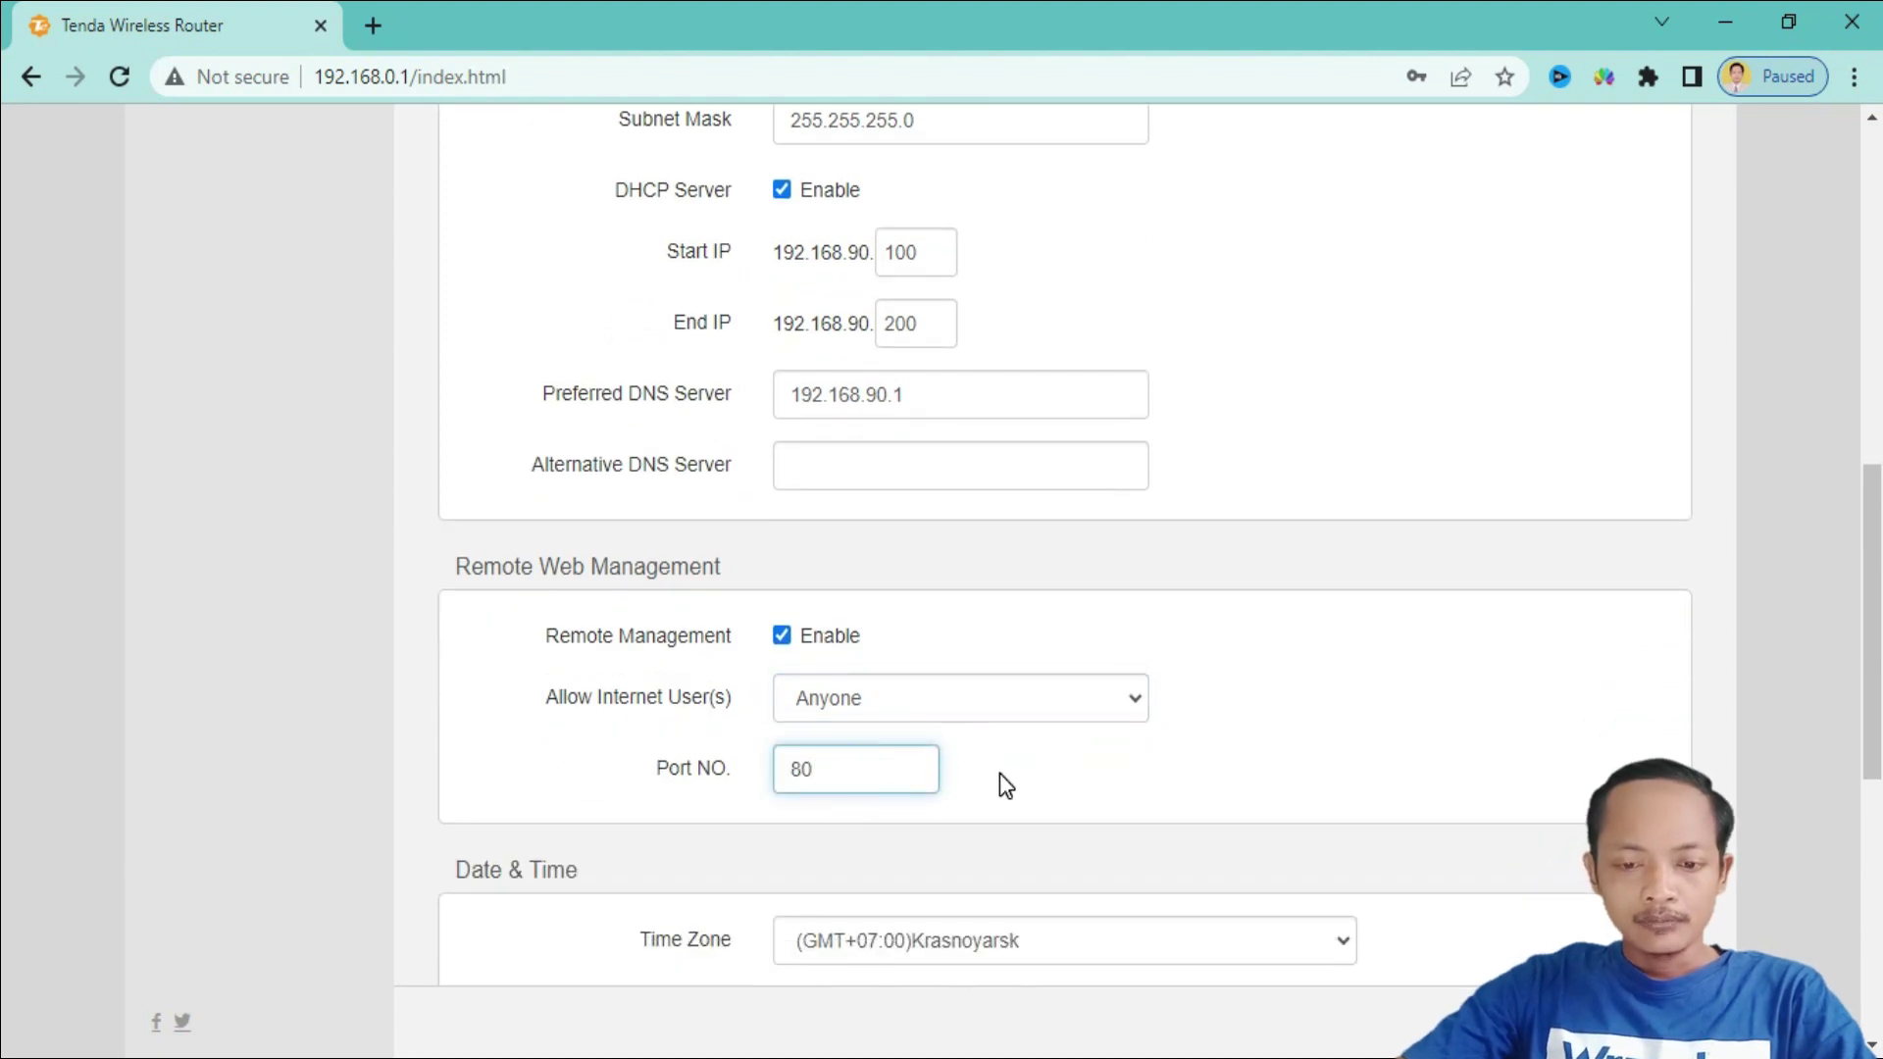
scroll(998, 773, "down", 1)
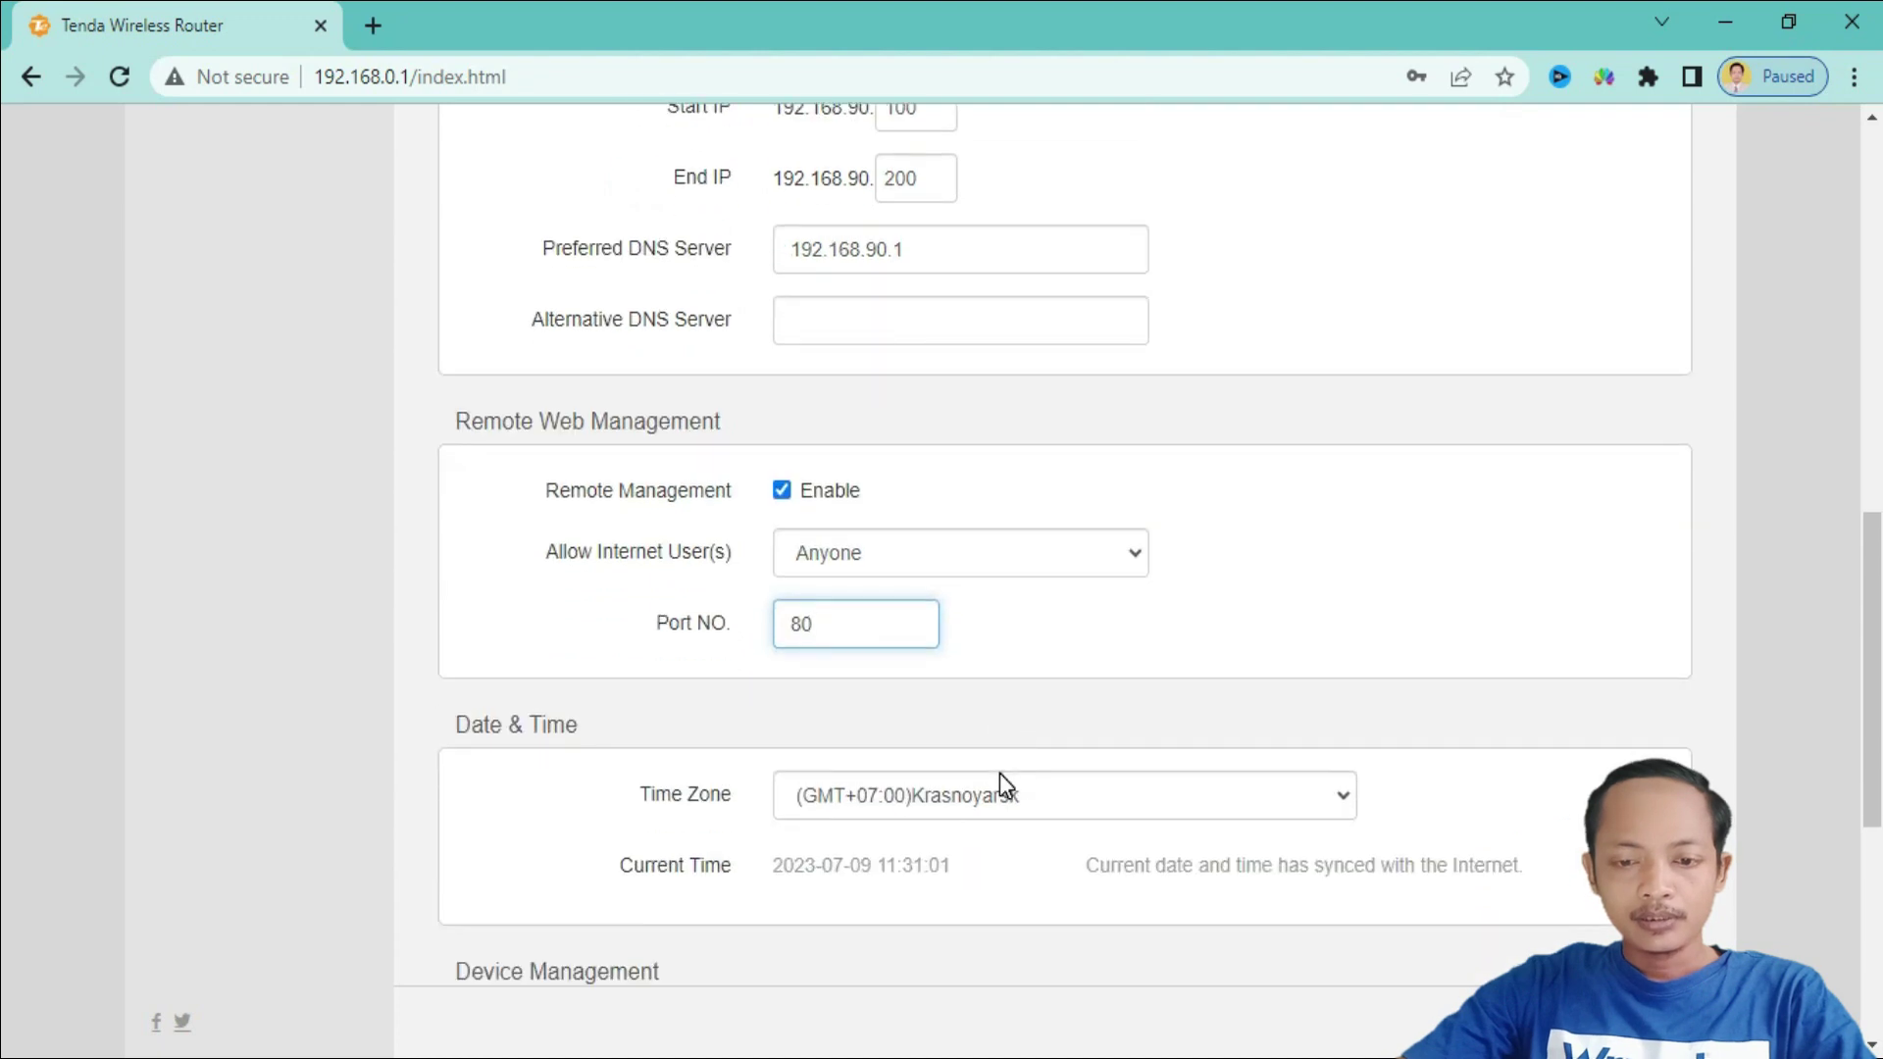
- Set the time zone to (GMT+07:00) Bangkok, Hanoi, Jakarta, keeping nightly maintenance on
left_click(1045, 797)
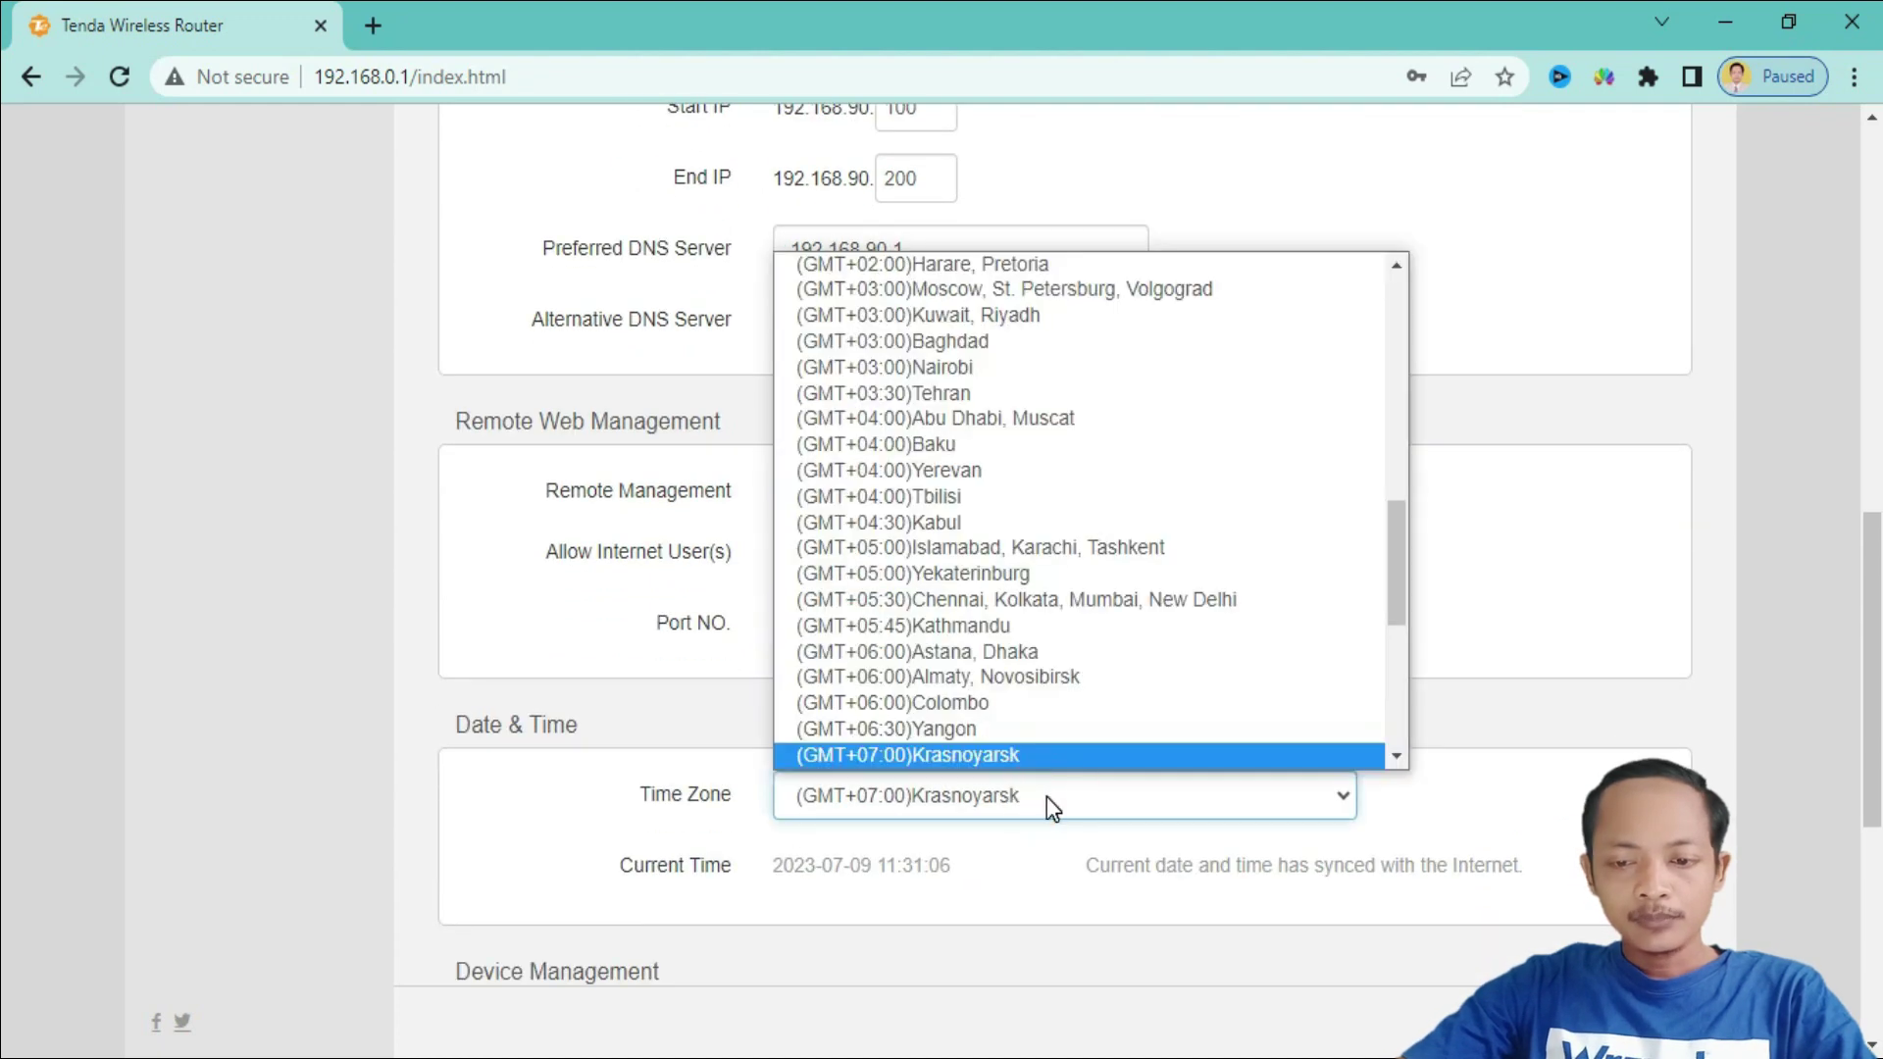
scroll(1135, 429, "down", 3)
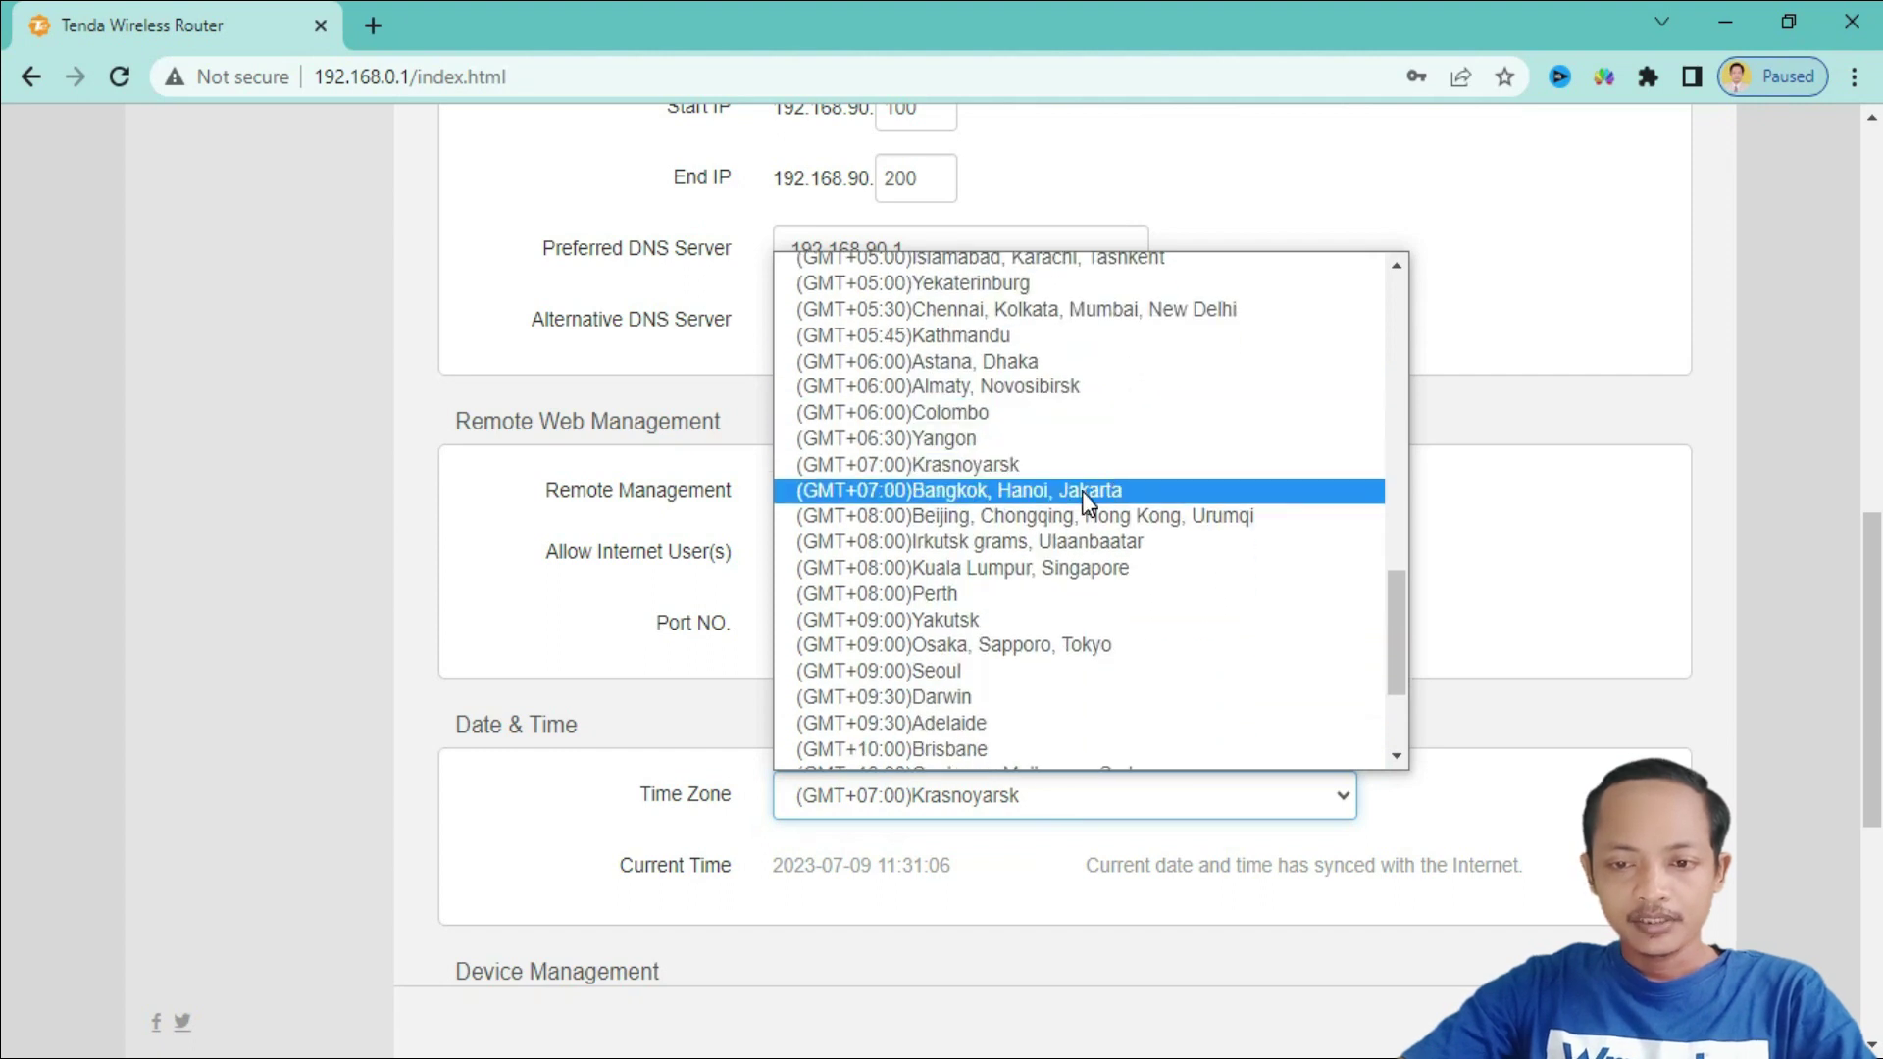
left_click(1030, 493)
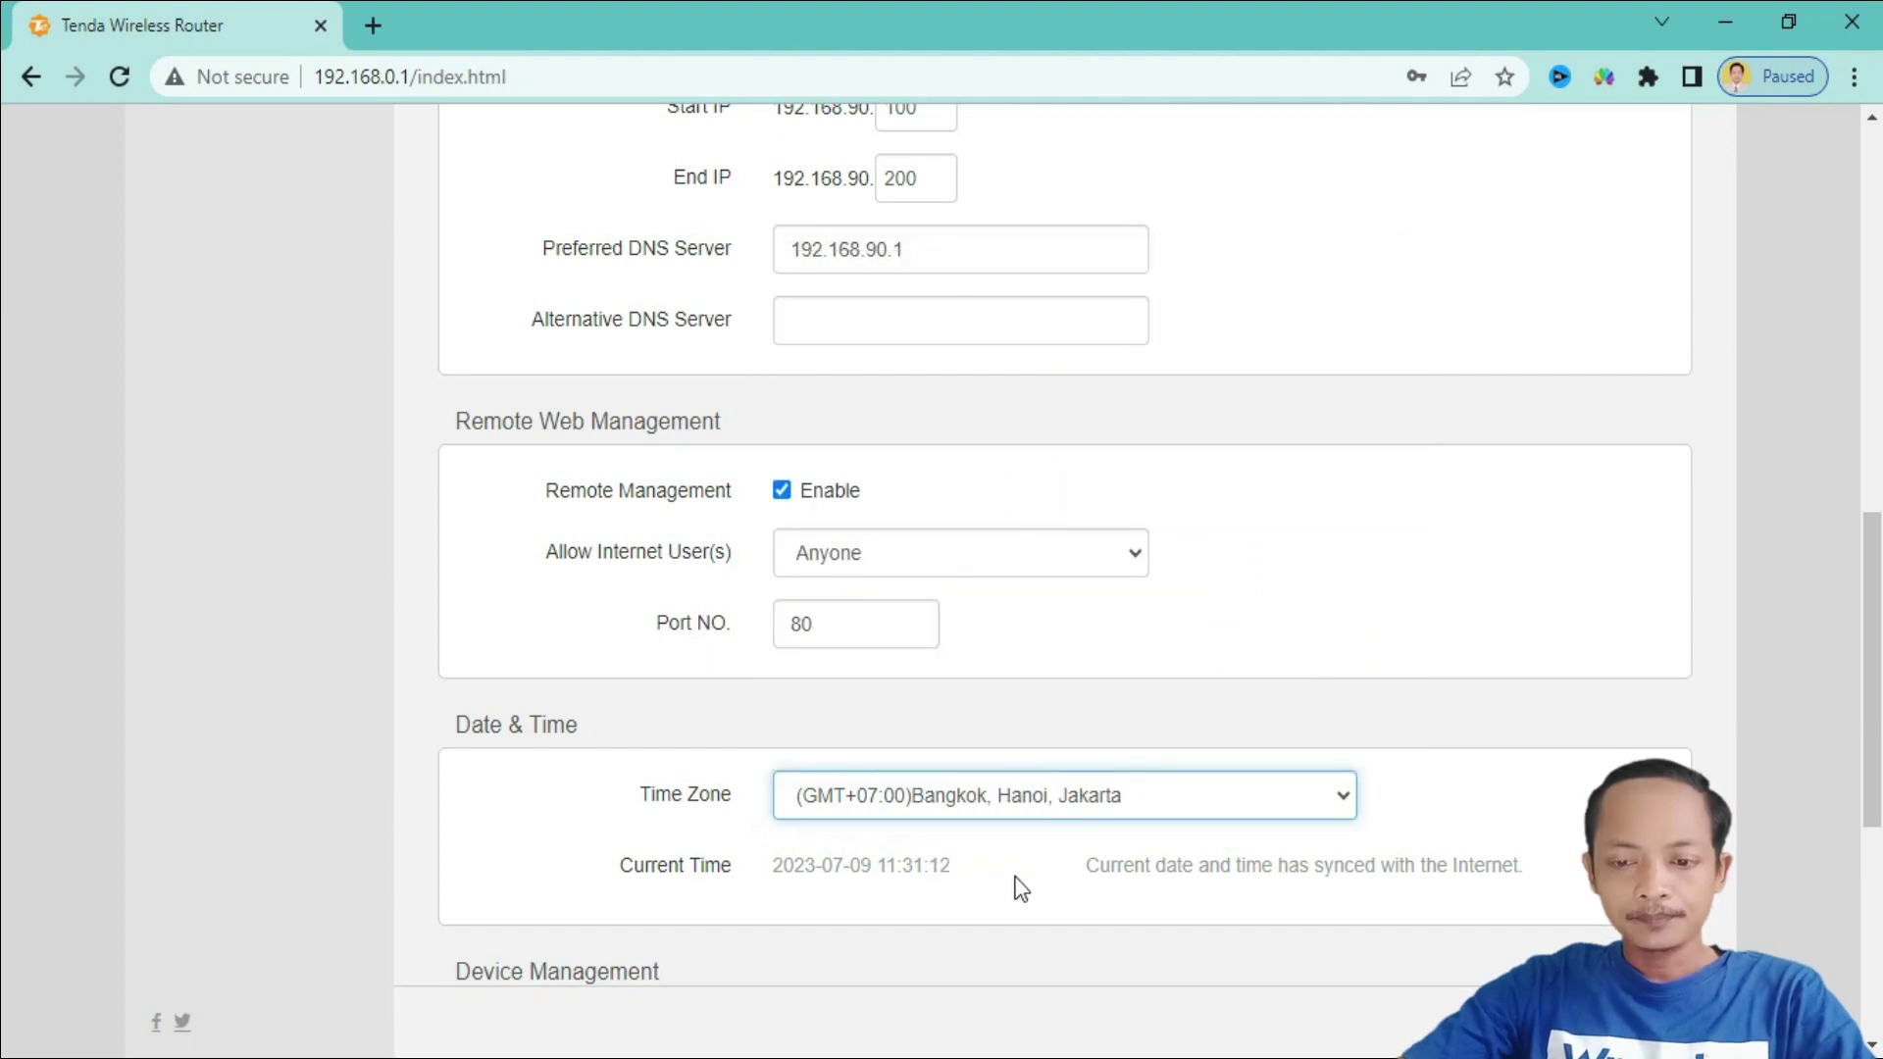
scroll(1018, 883, "down", 6)
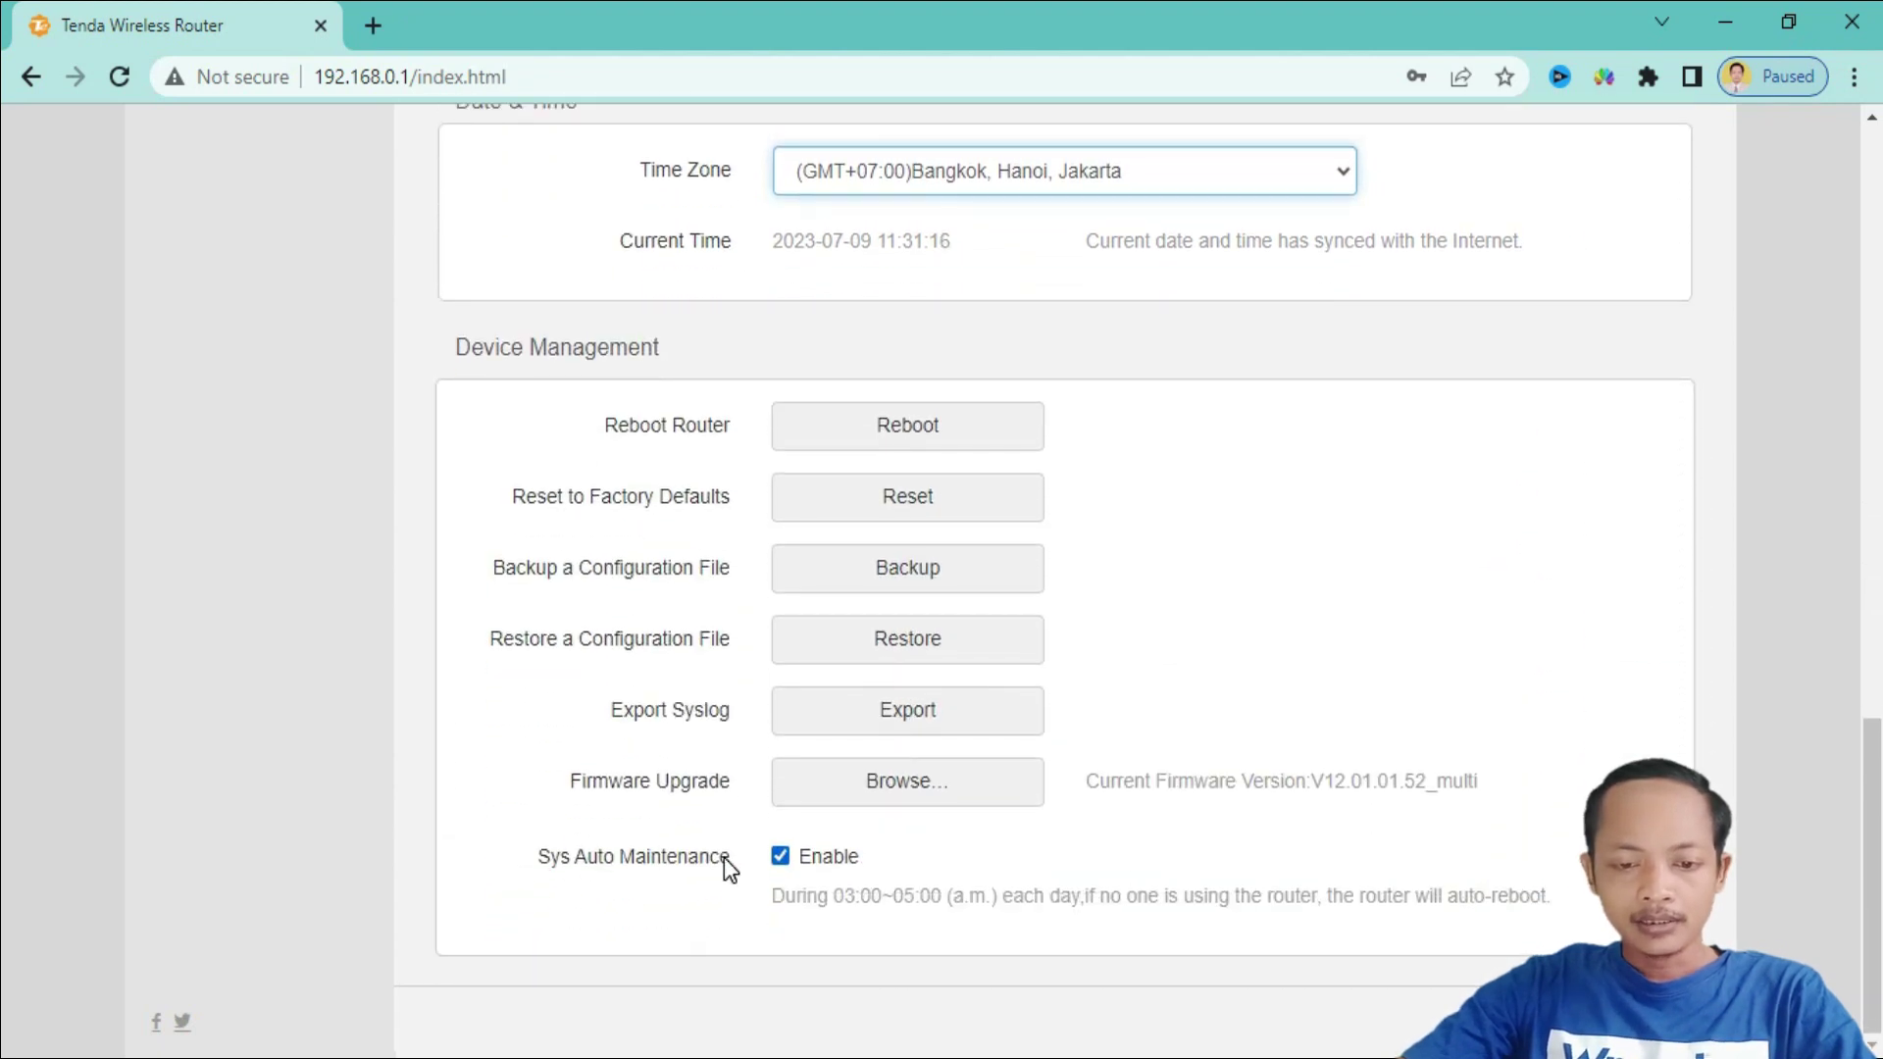
left_click(781, 859)
left_click(782, 860)
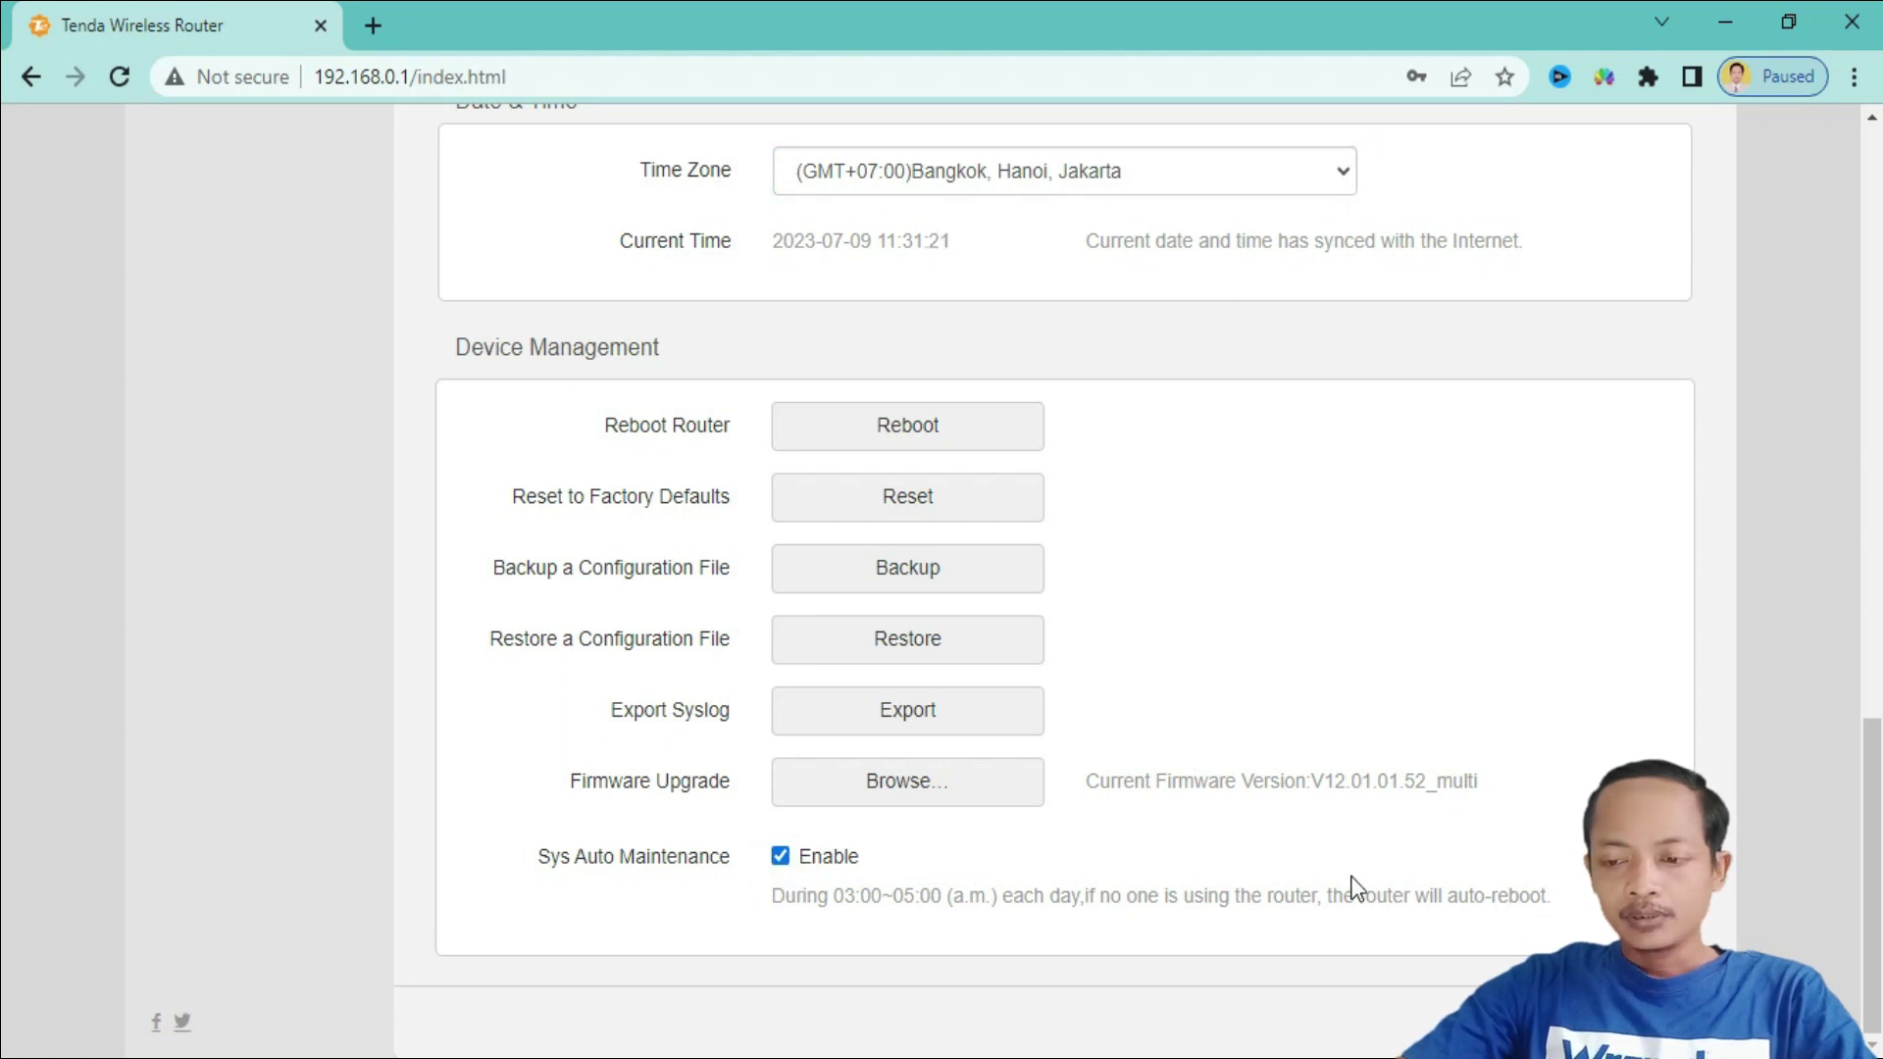
scroll(1353, 891, "up", 10)
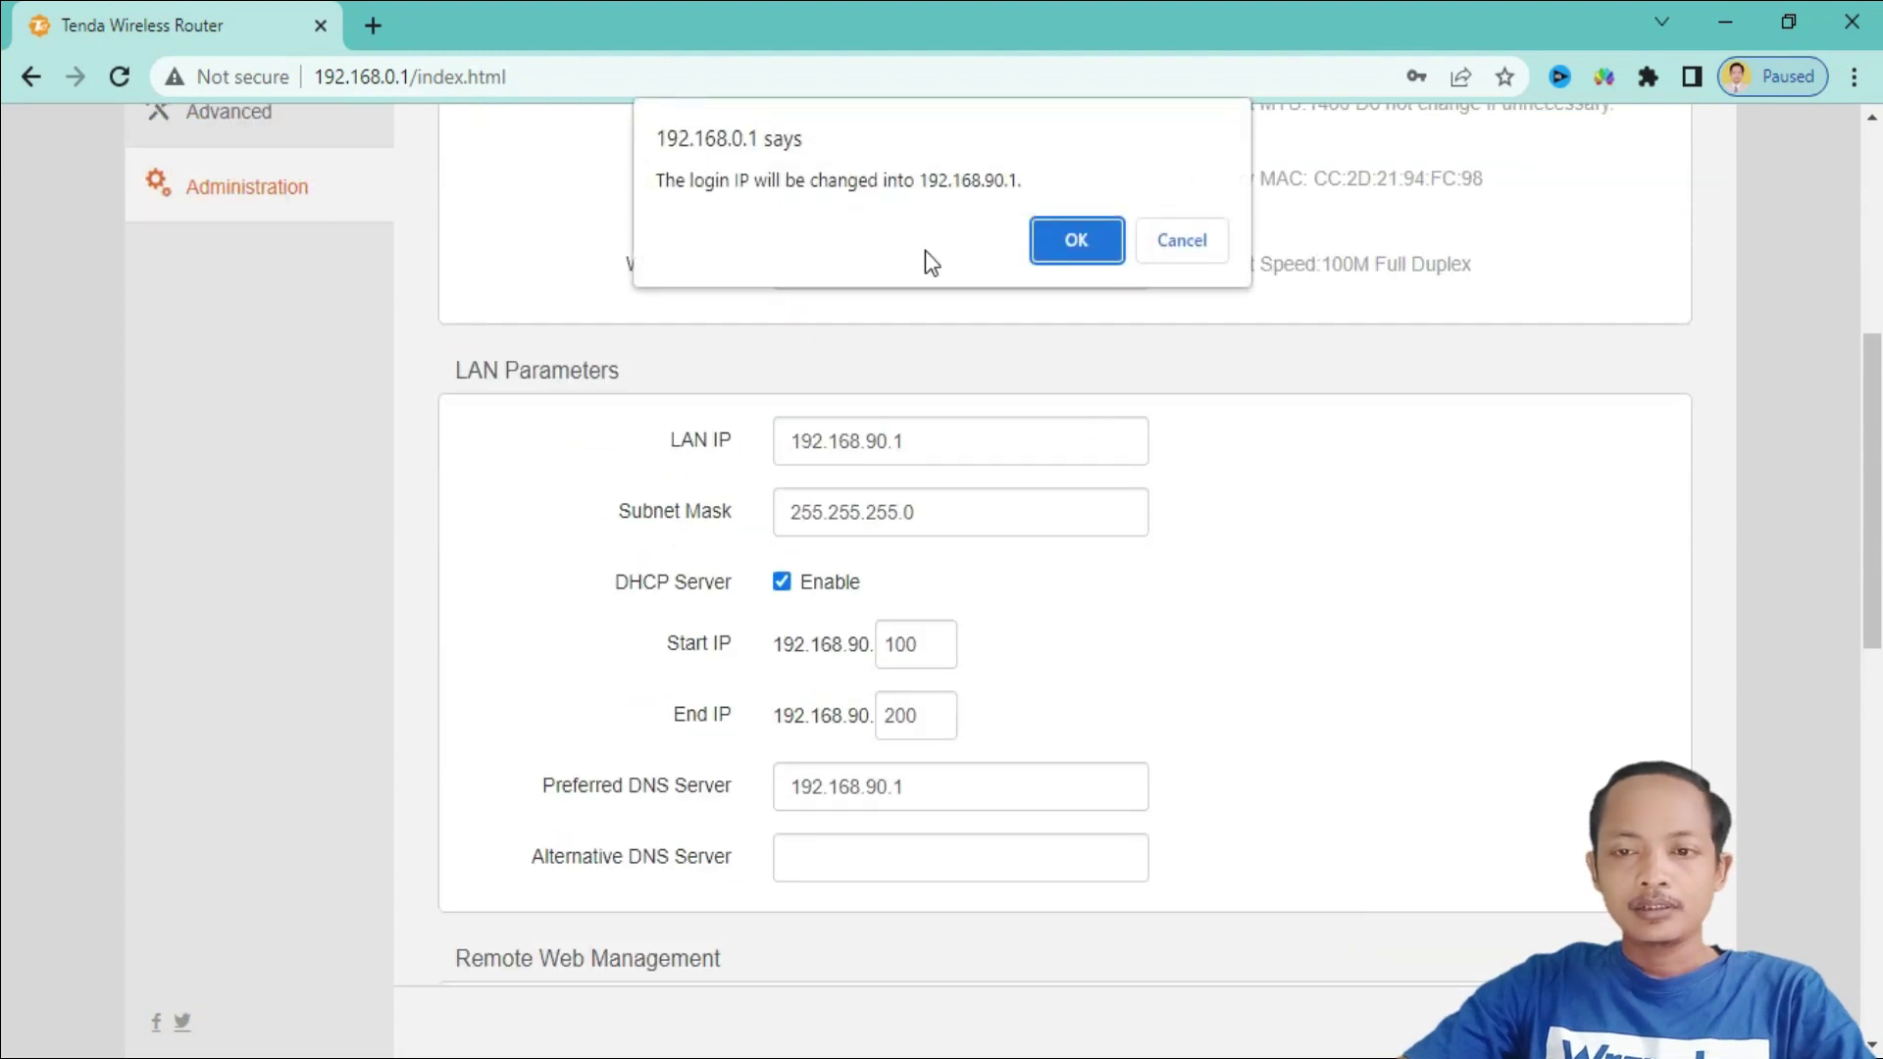
- Confirm the login IP change and load the router page at 192.168.90.1
left_click(1066, 243)
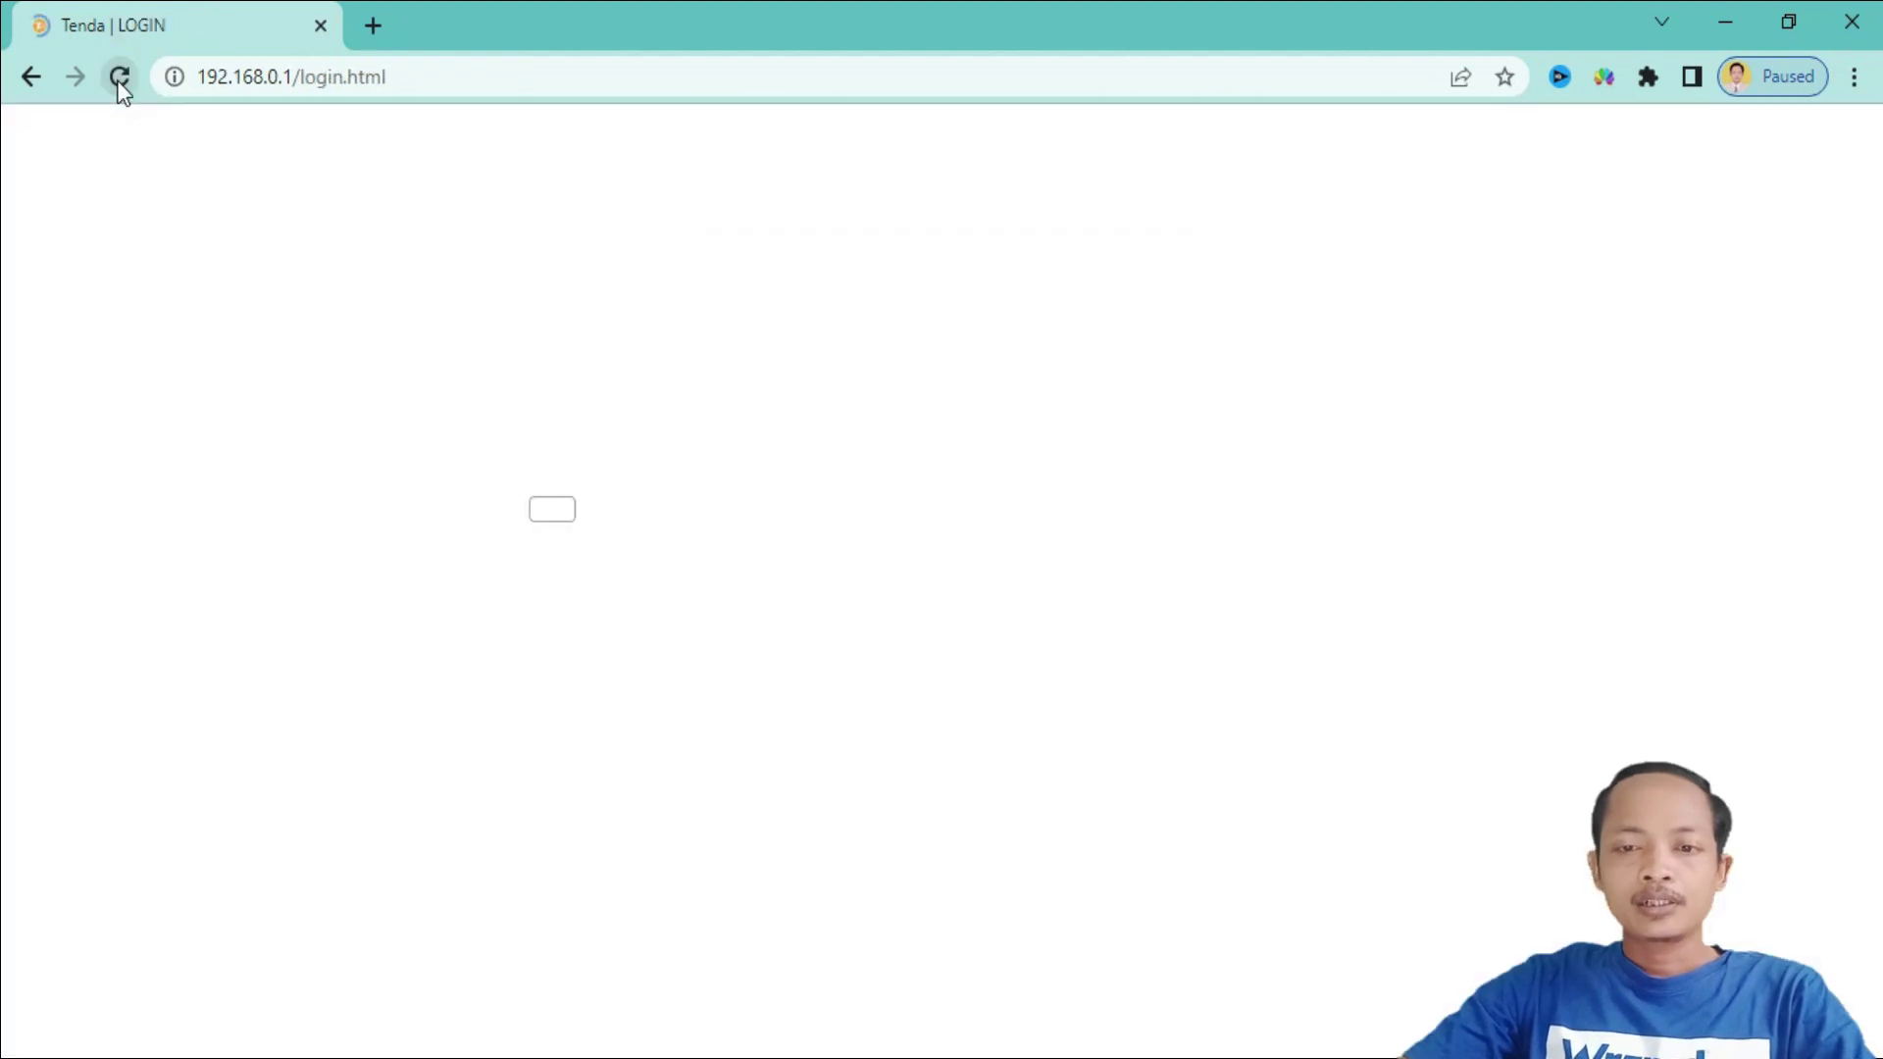
left_click(118, 78)
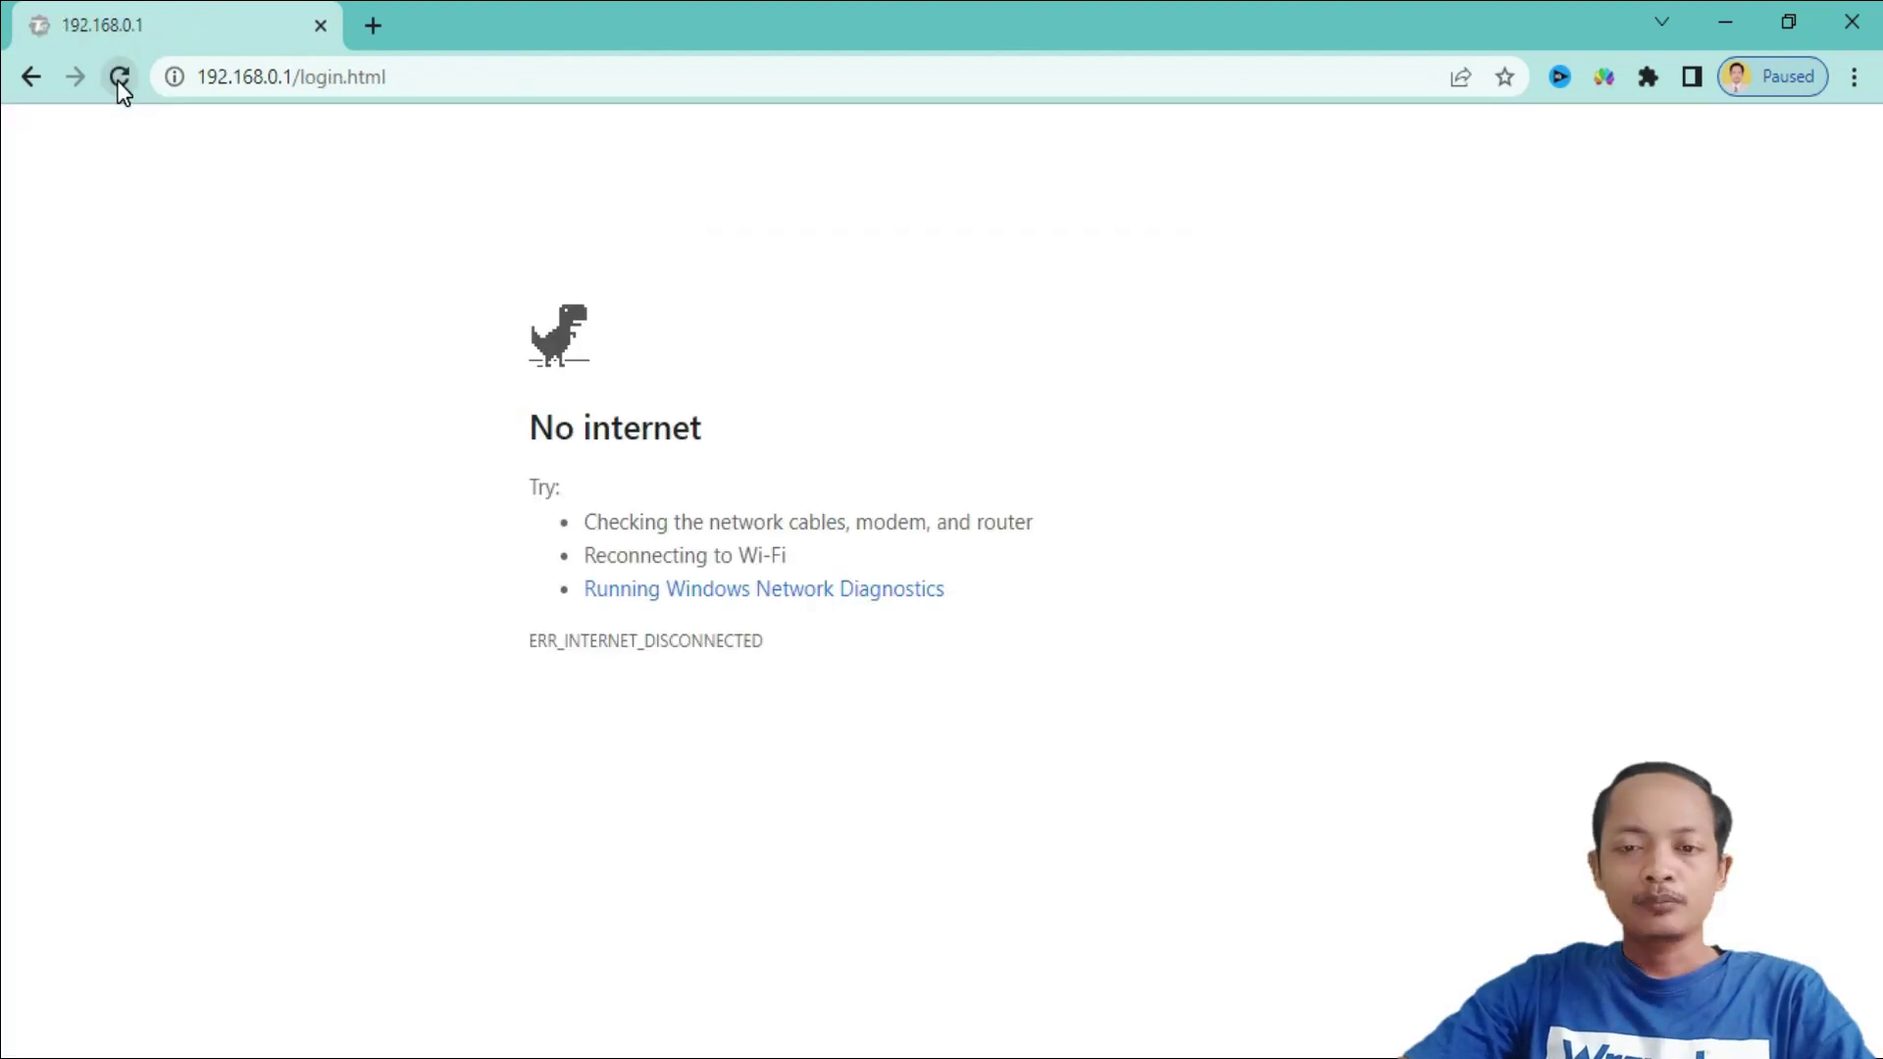
left_click(271, 79)
left_click(269, 79)
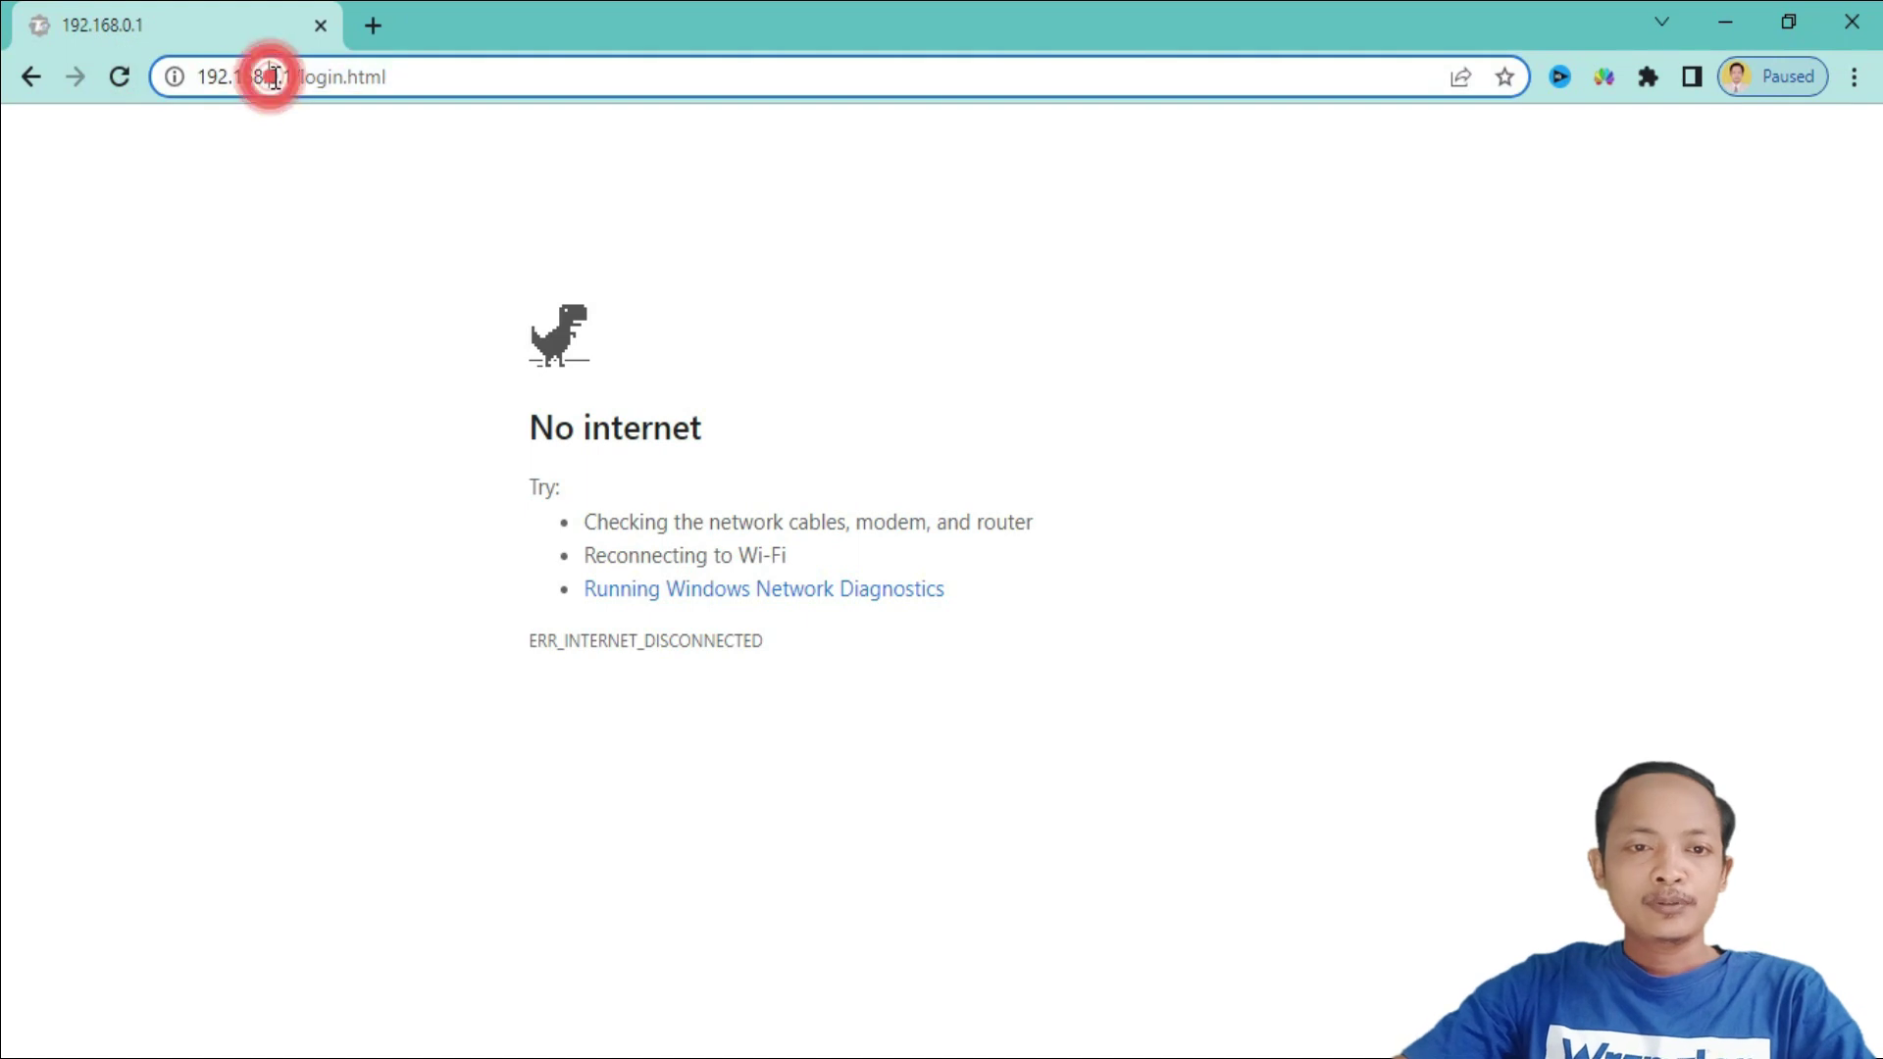
type("9")
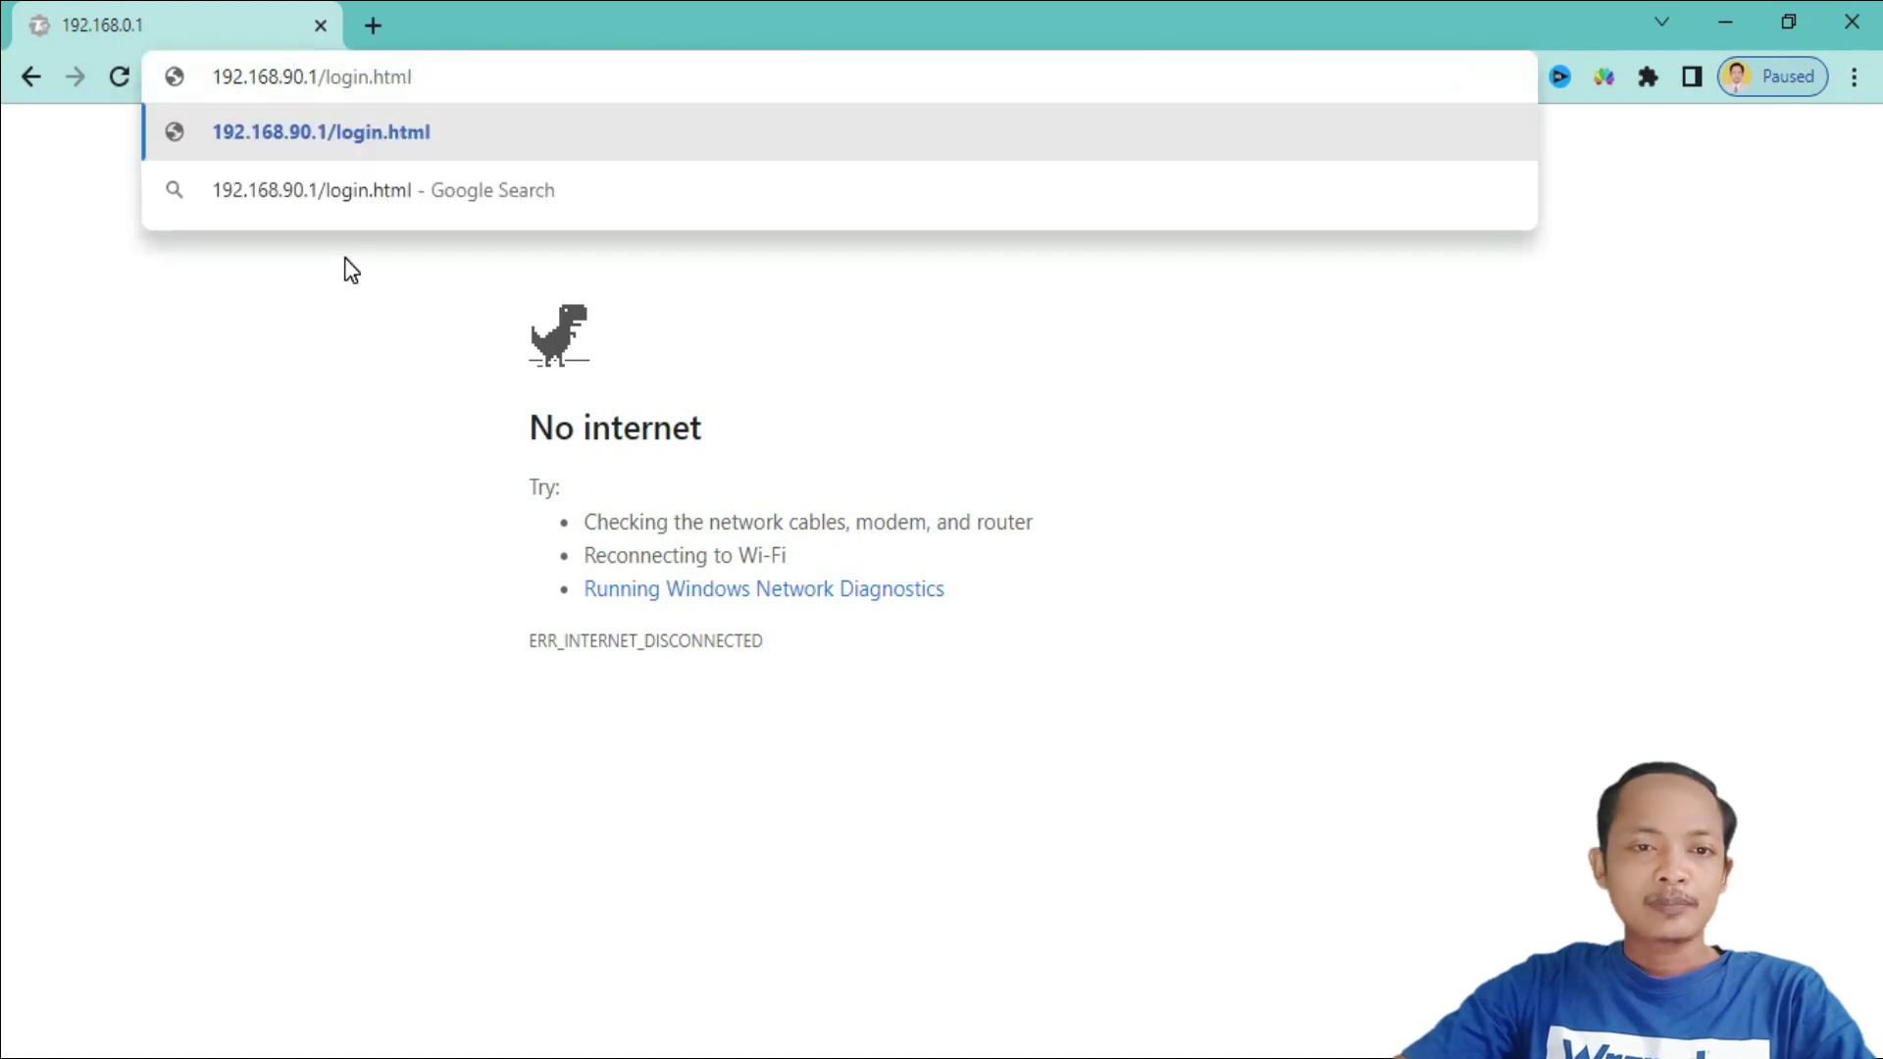
key("Return")
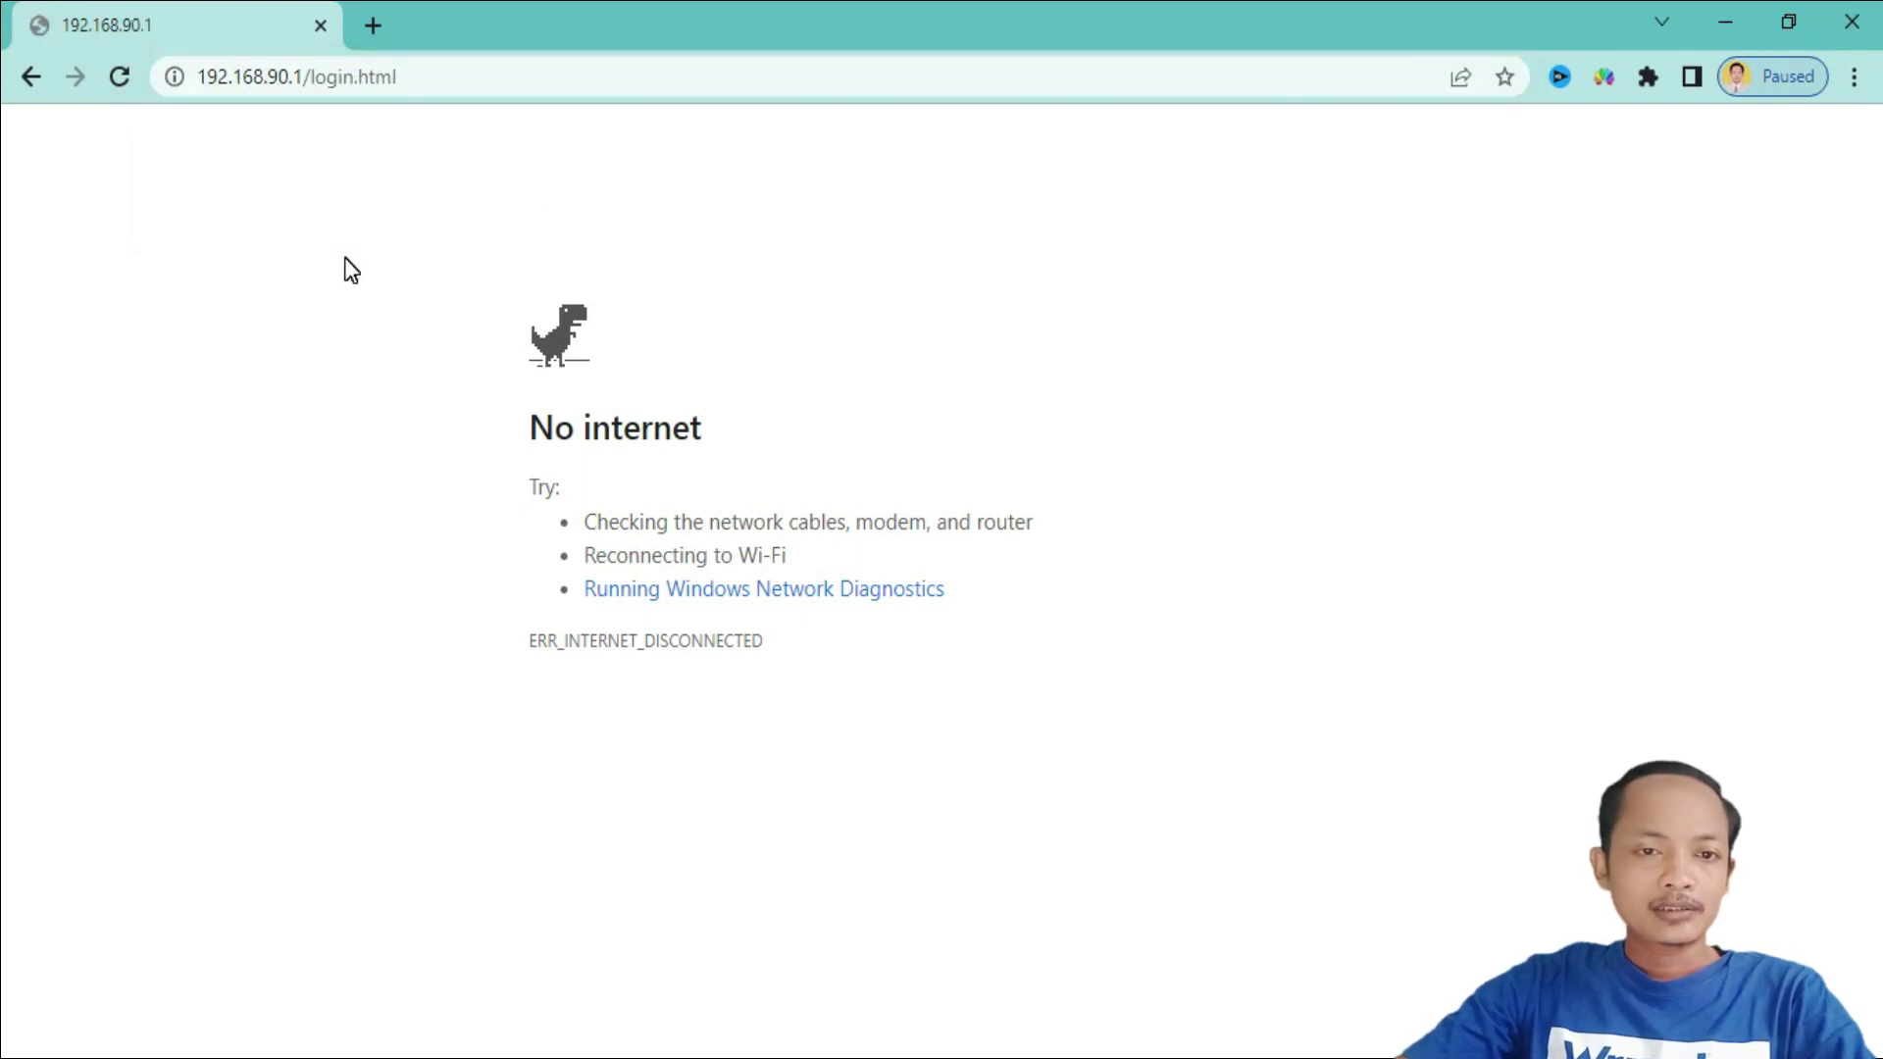
left_click(1668, 1056)
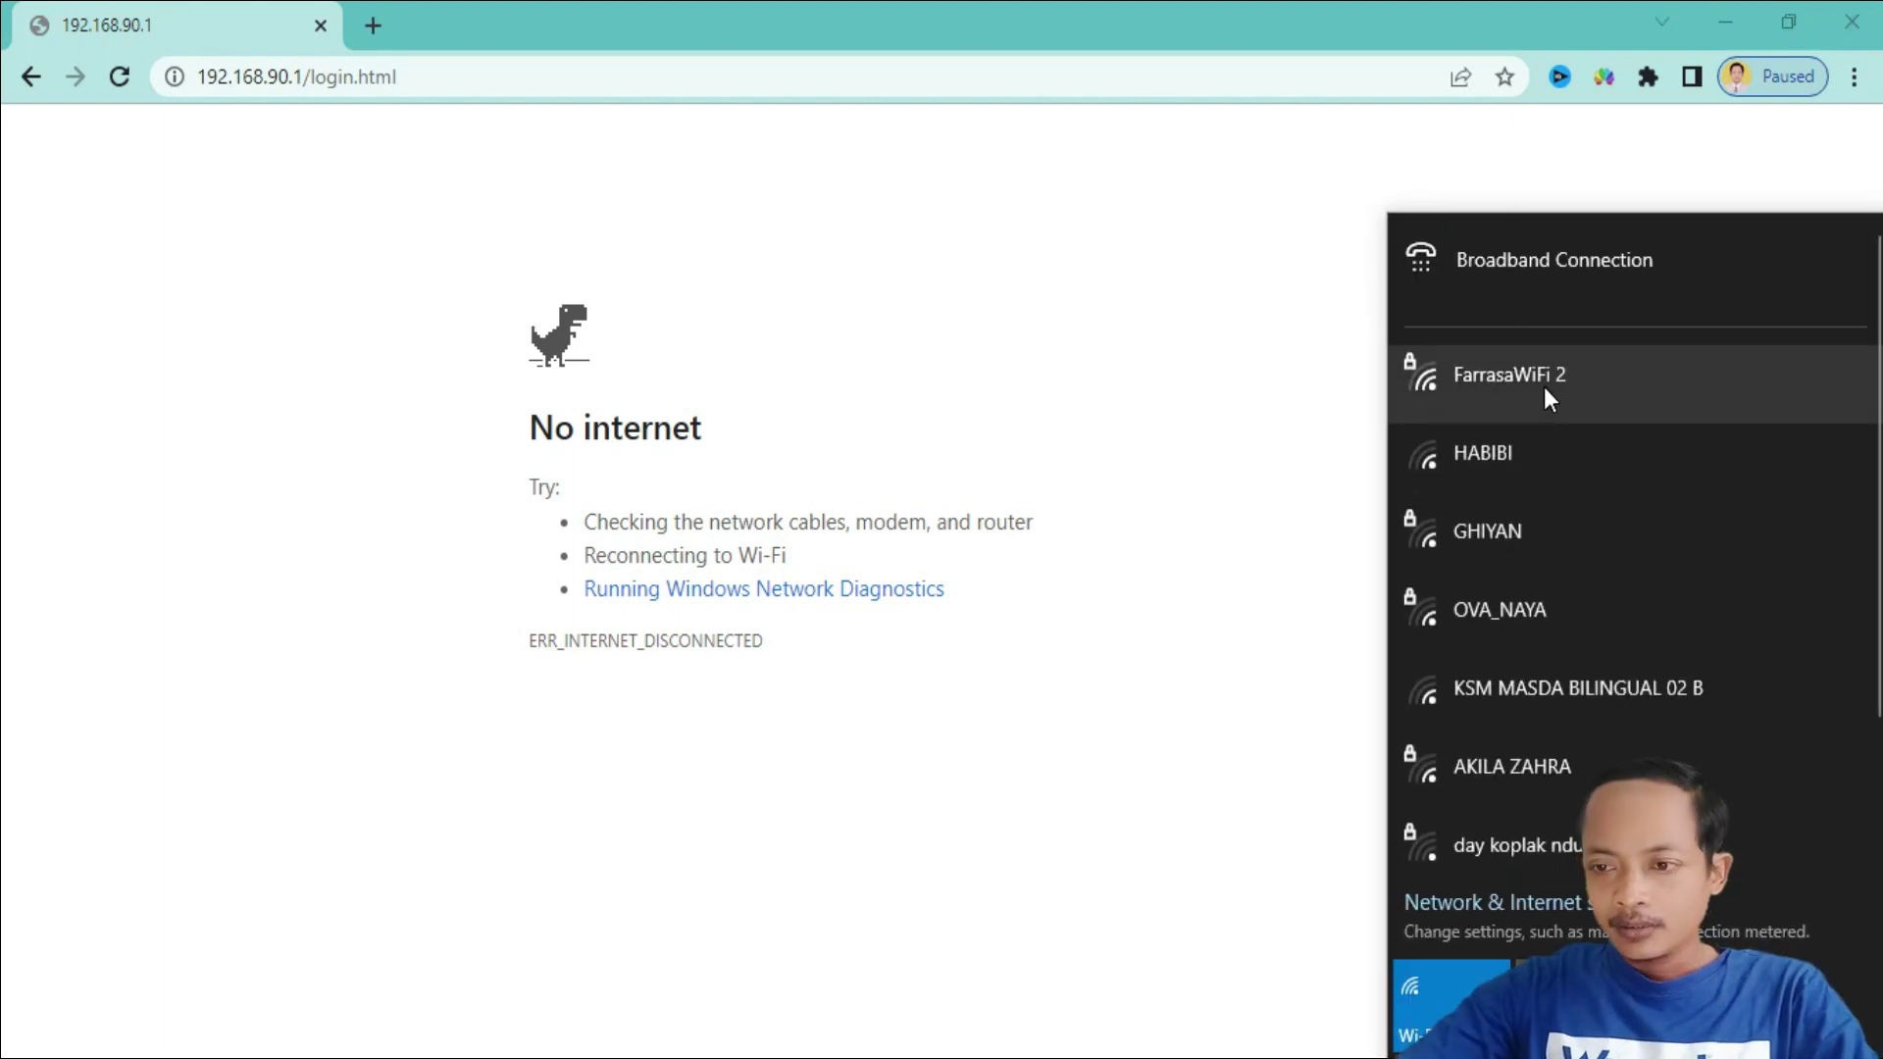
- Reconnect to FarrasaWiFi 2 and return to the Tenda login page at 192.168.90.1
left_click(1544, 387)
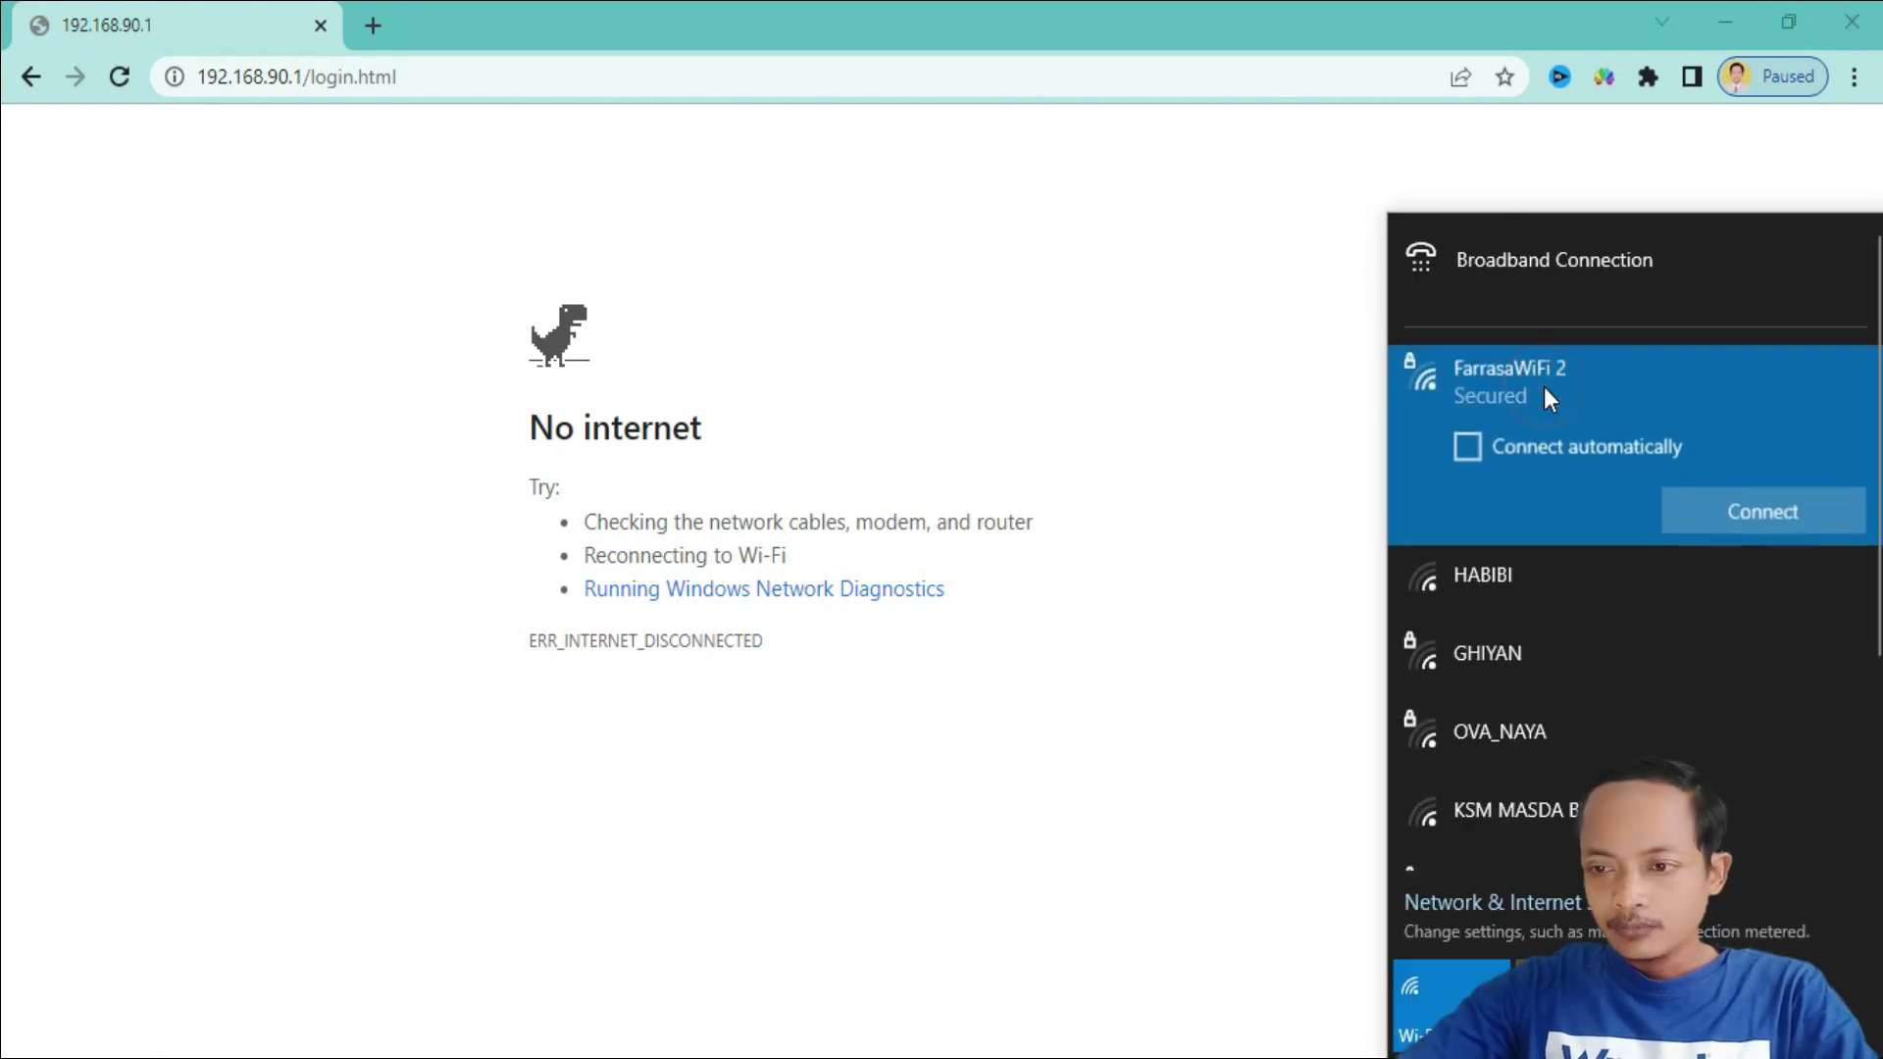
left_click(1750, 514)
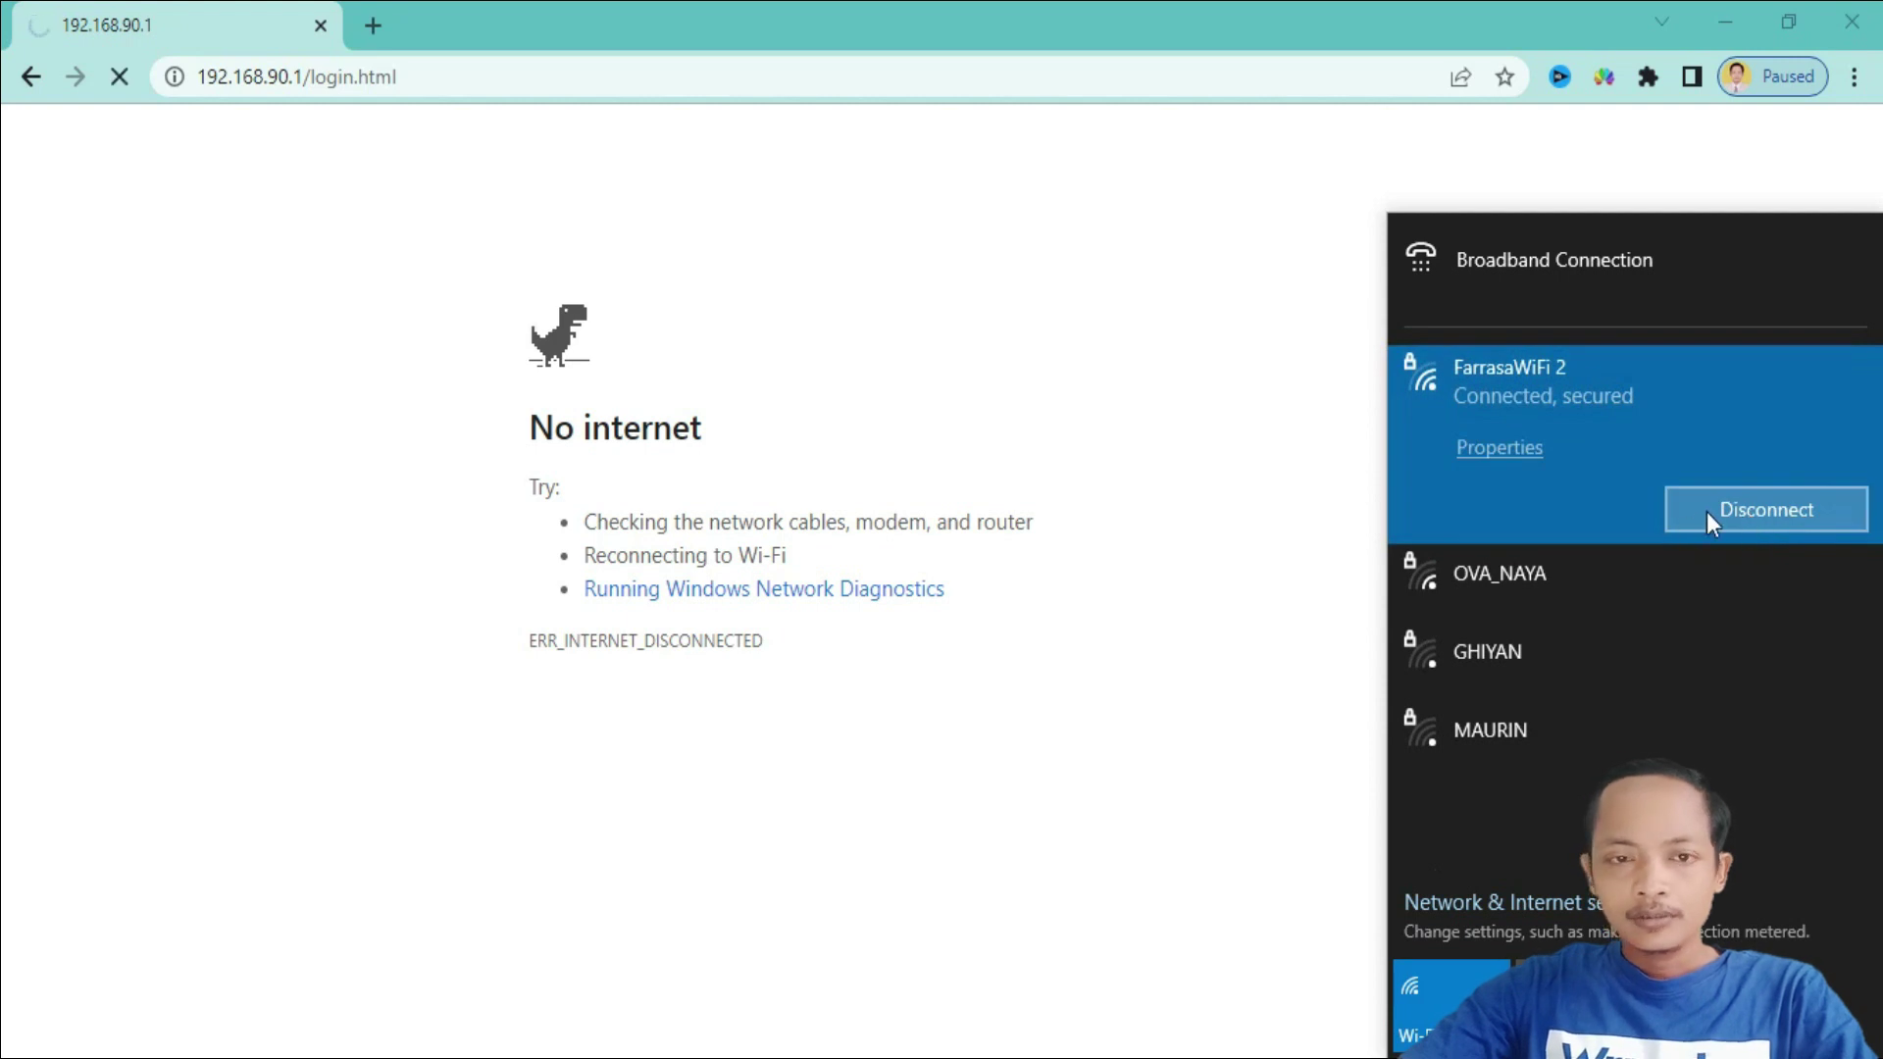
left_click(1232, 613)
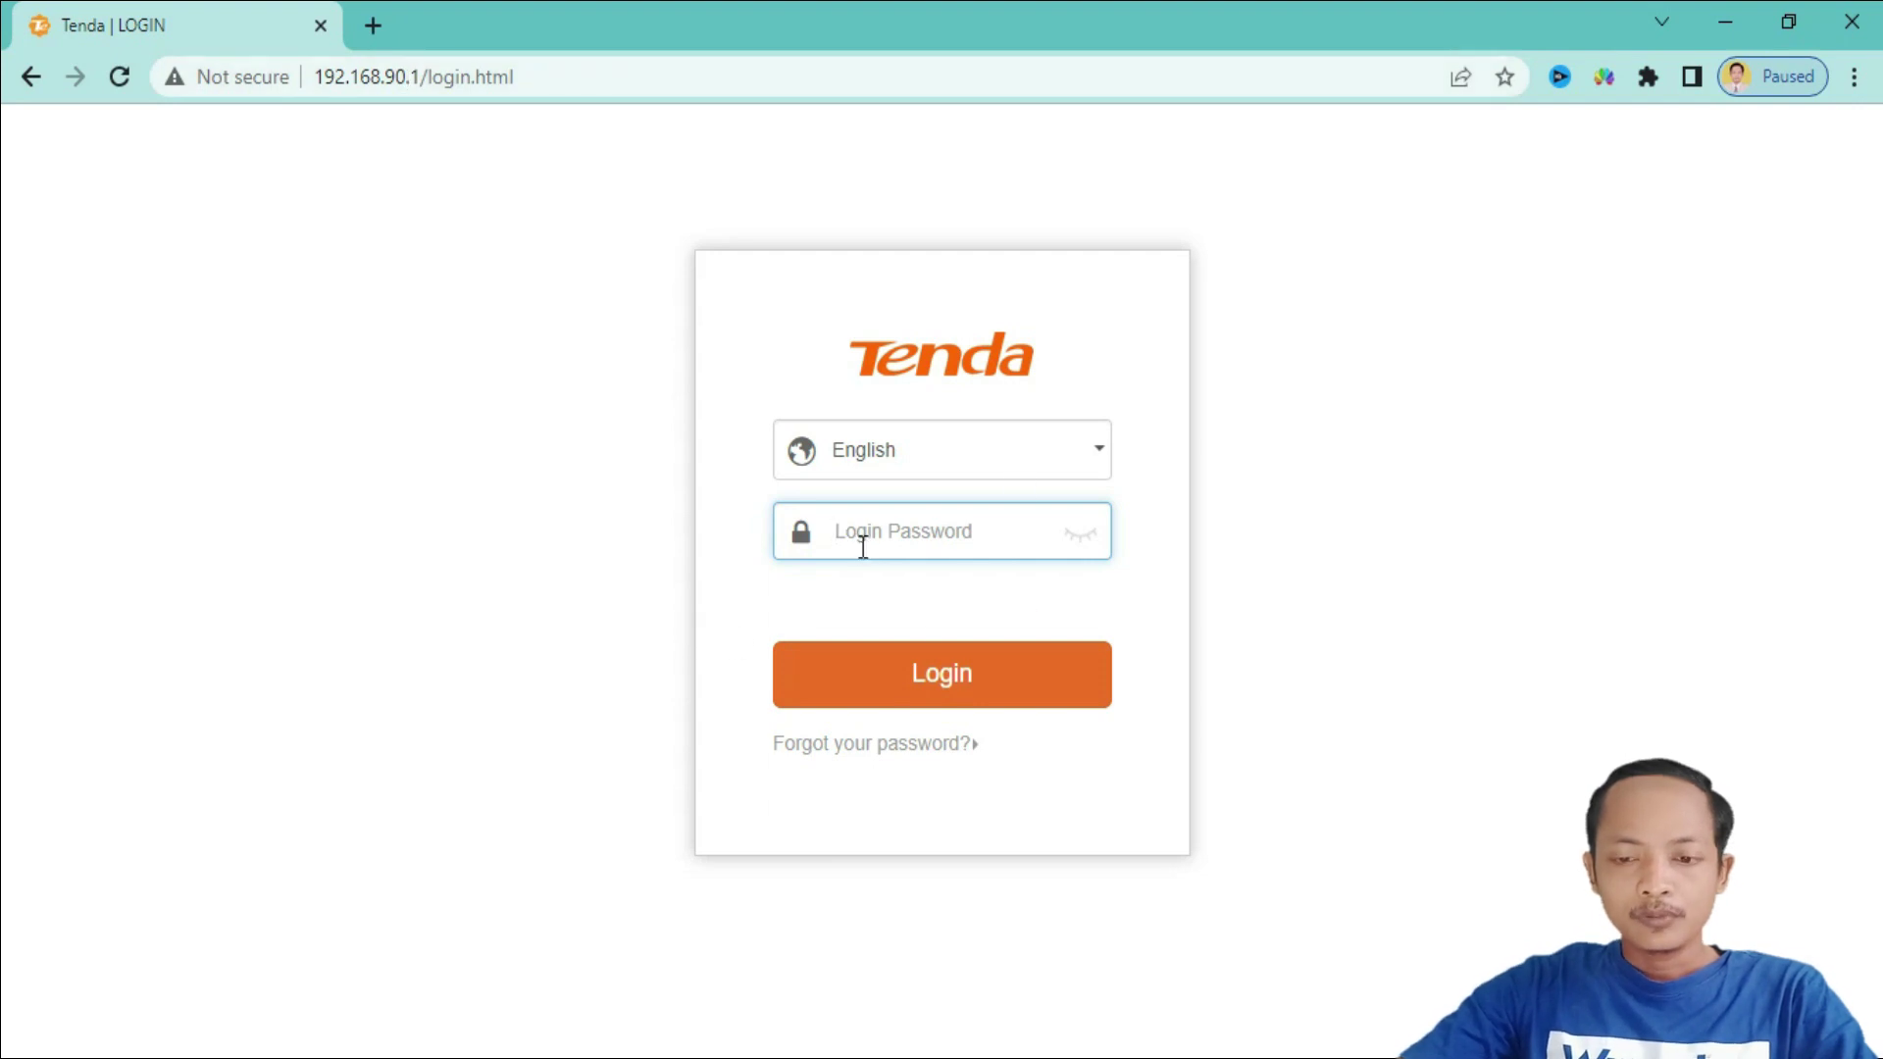
- Log in to the router at 192.168.90.1 with the admin password and decline saving it
type("adm")
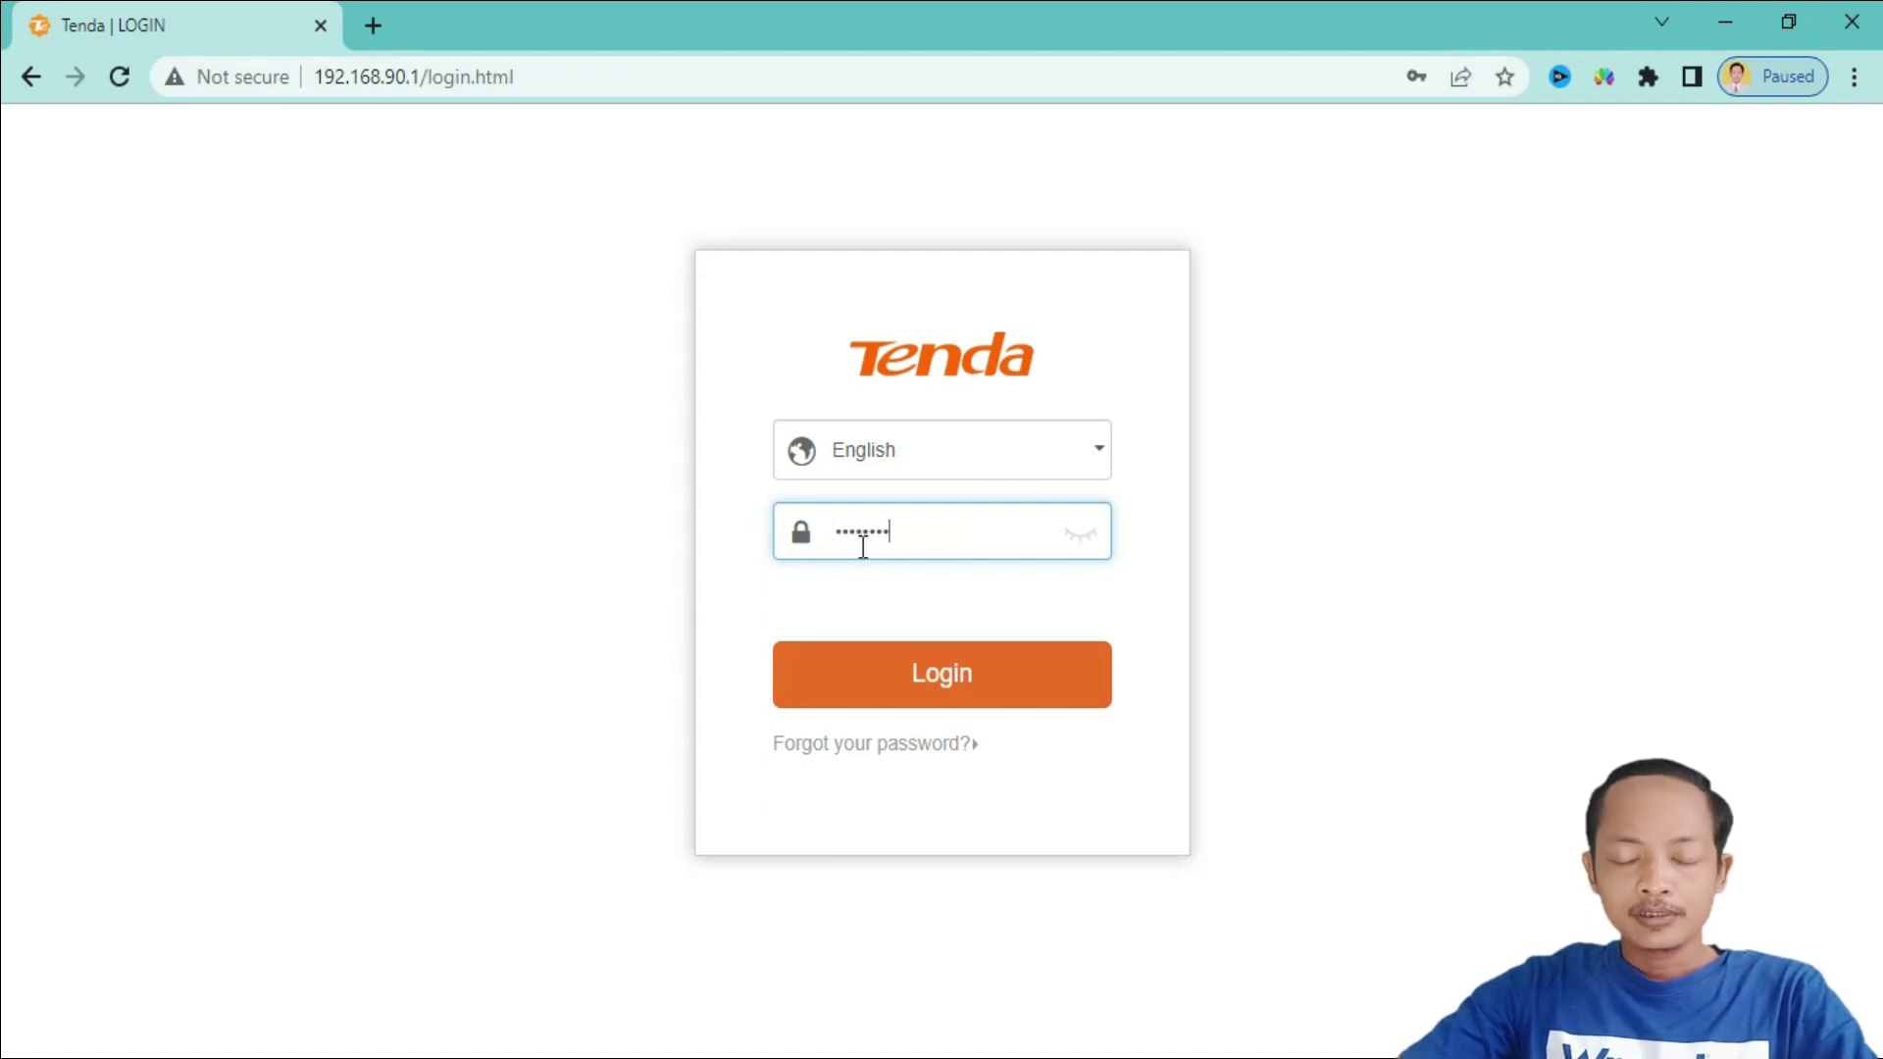
left_click(922, 673)
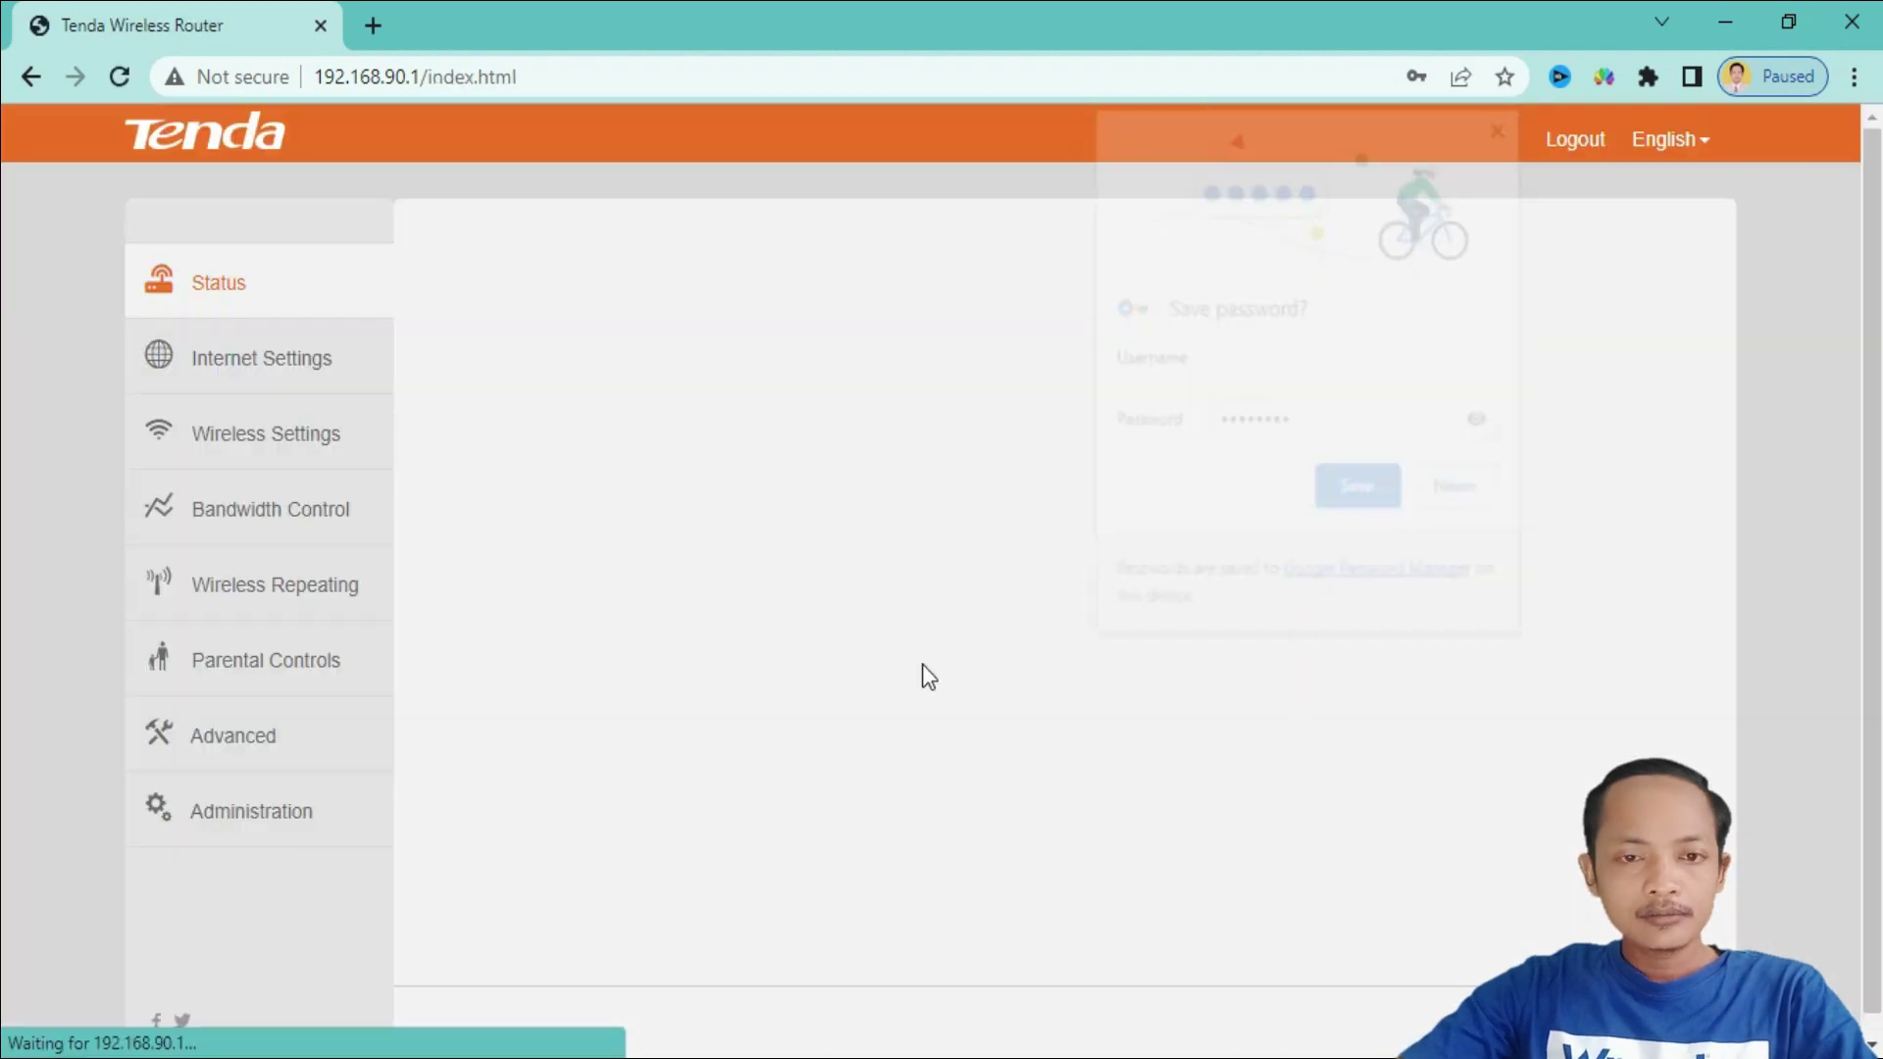
left_click(1505, 129)
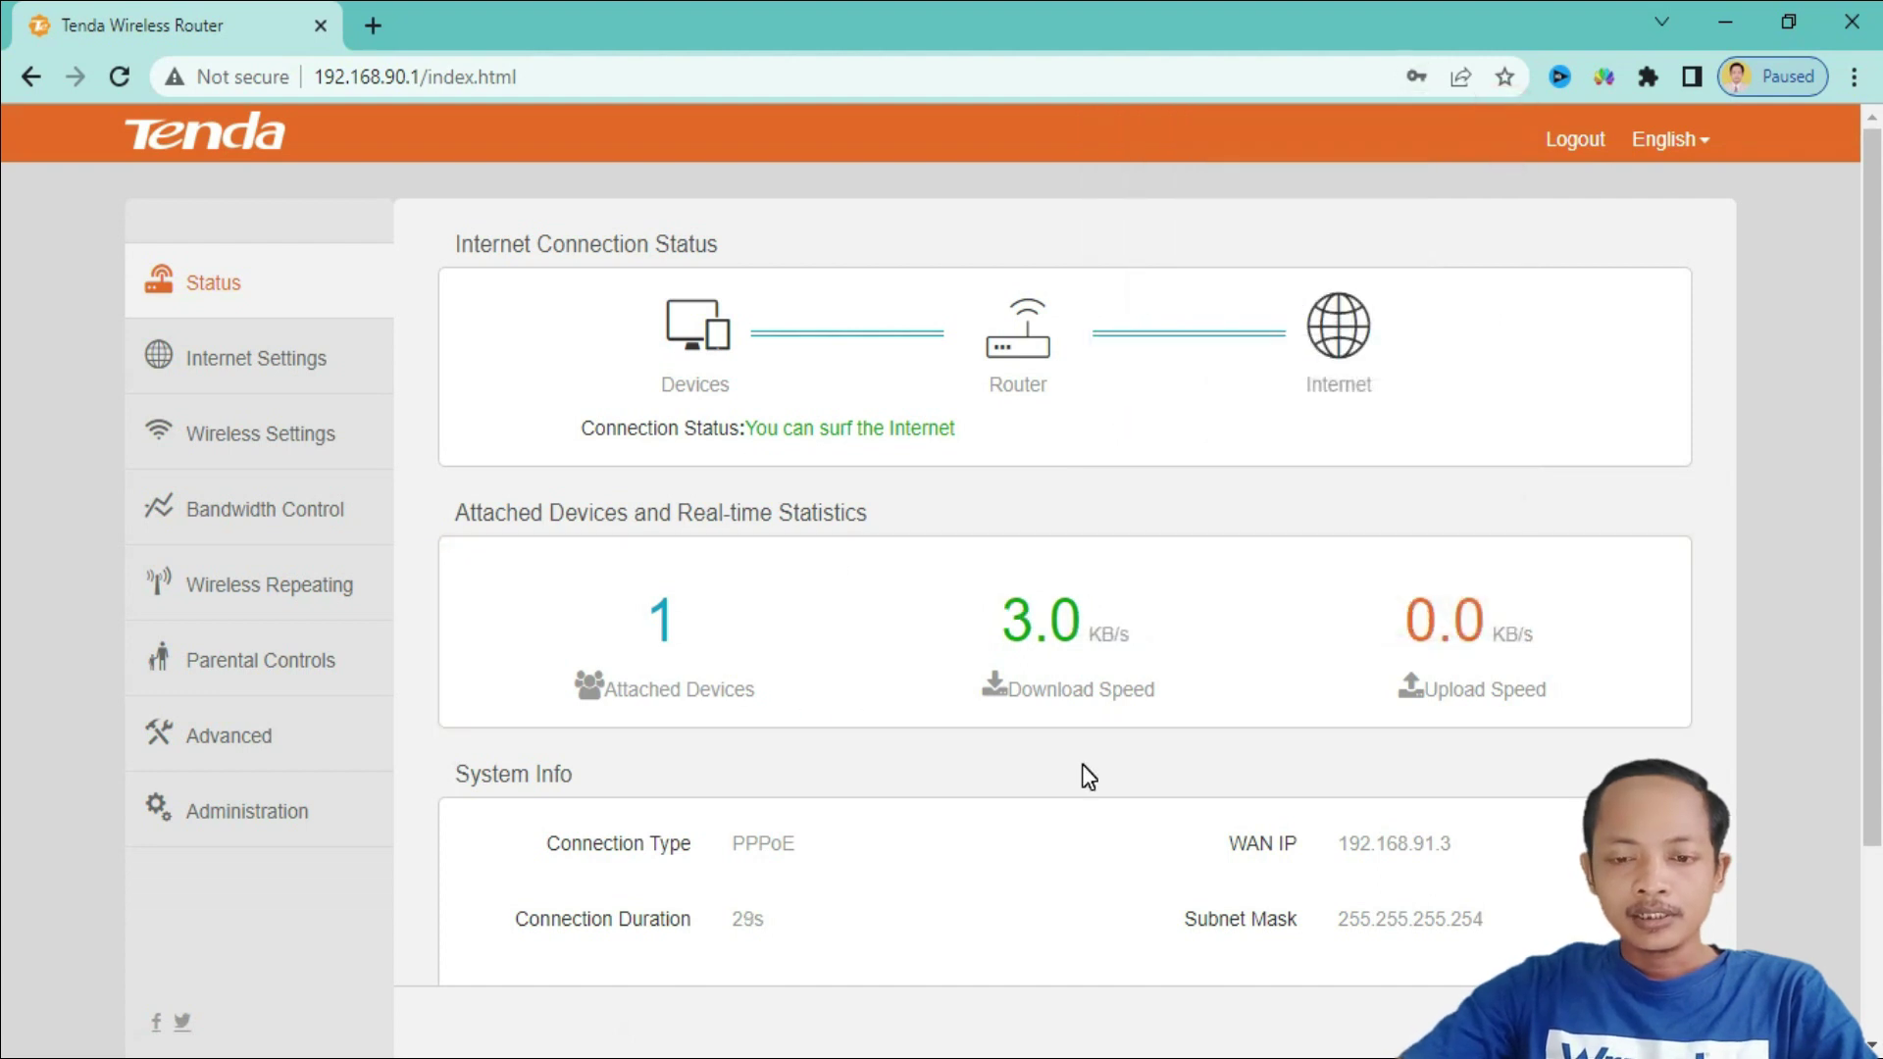
- Glance at the bandwidth control page, then start a new browser tab on Google
scroll(1081, 770, "down", 3)
scroll(1084, 773, "up", 3)
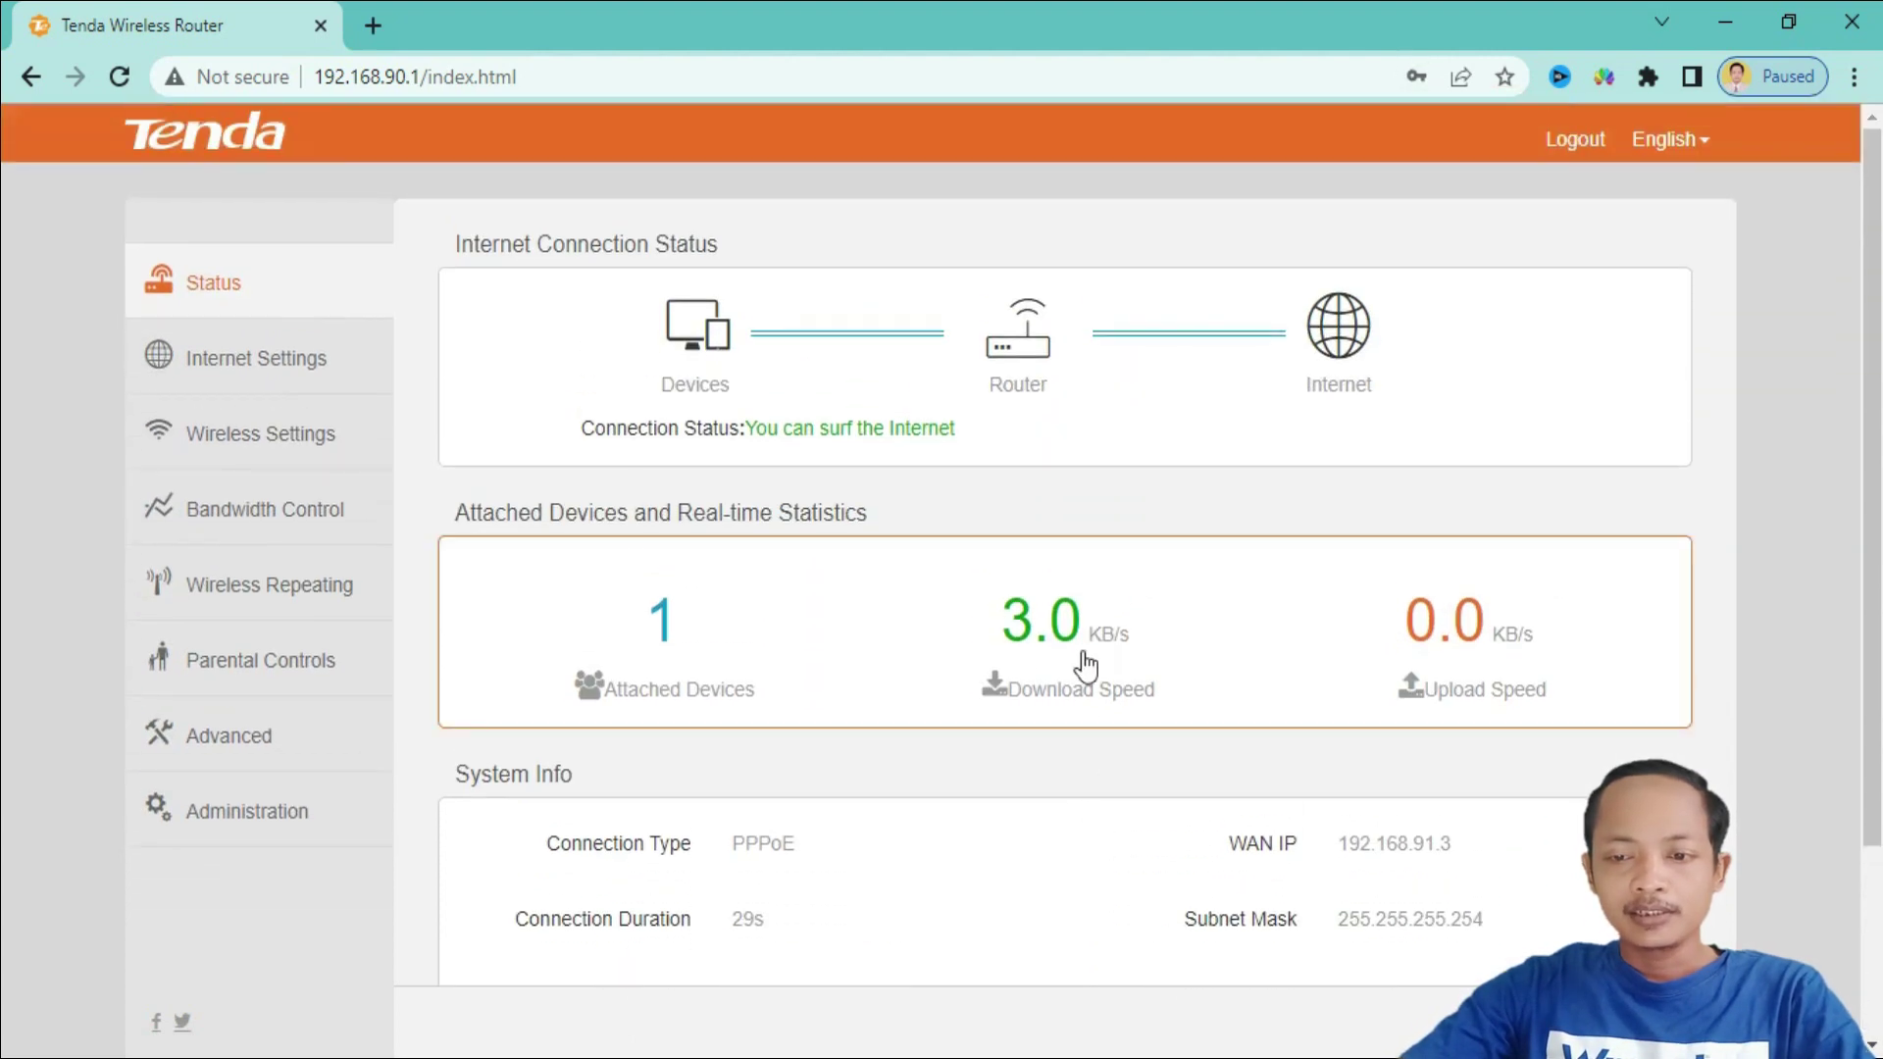
left_click(798, 643)
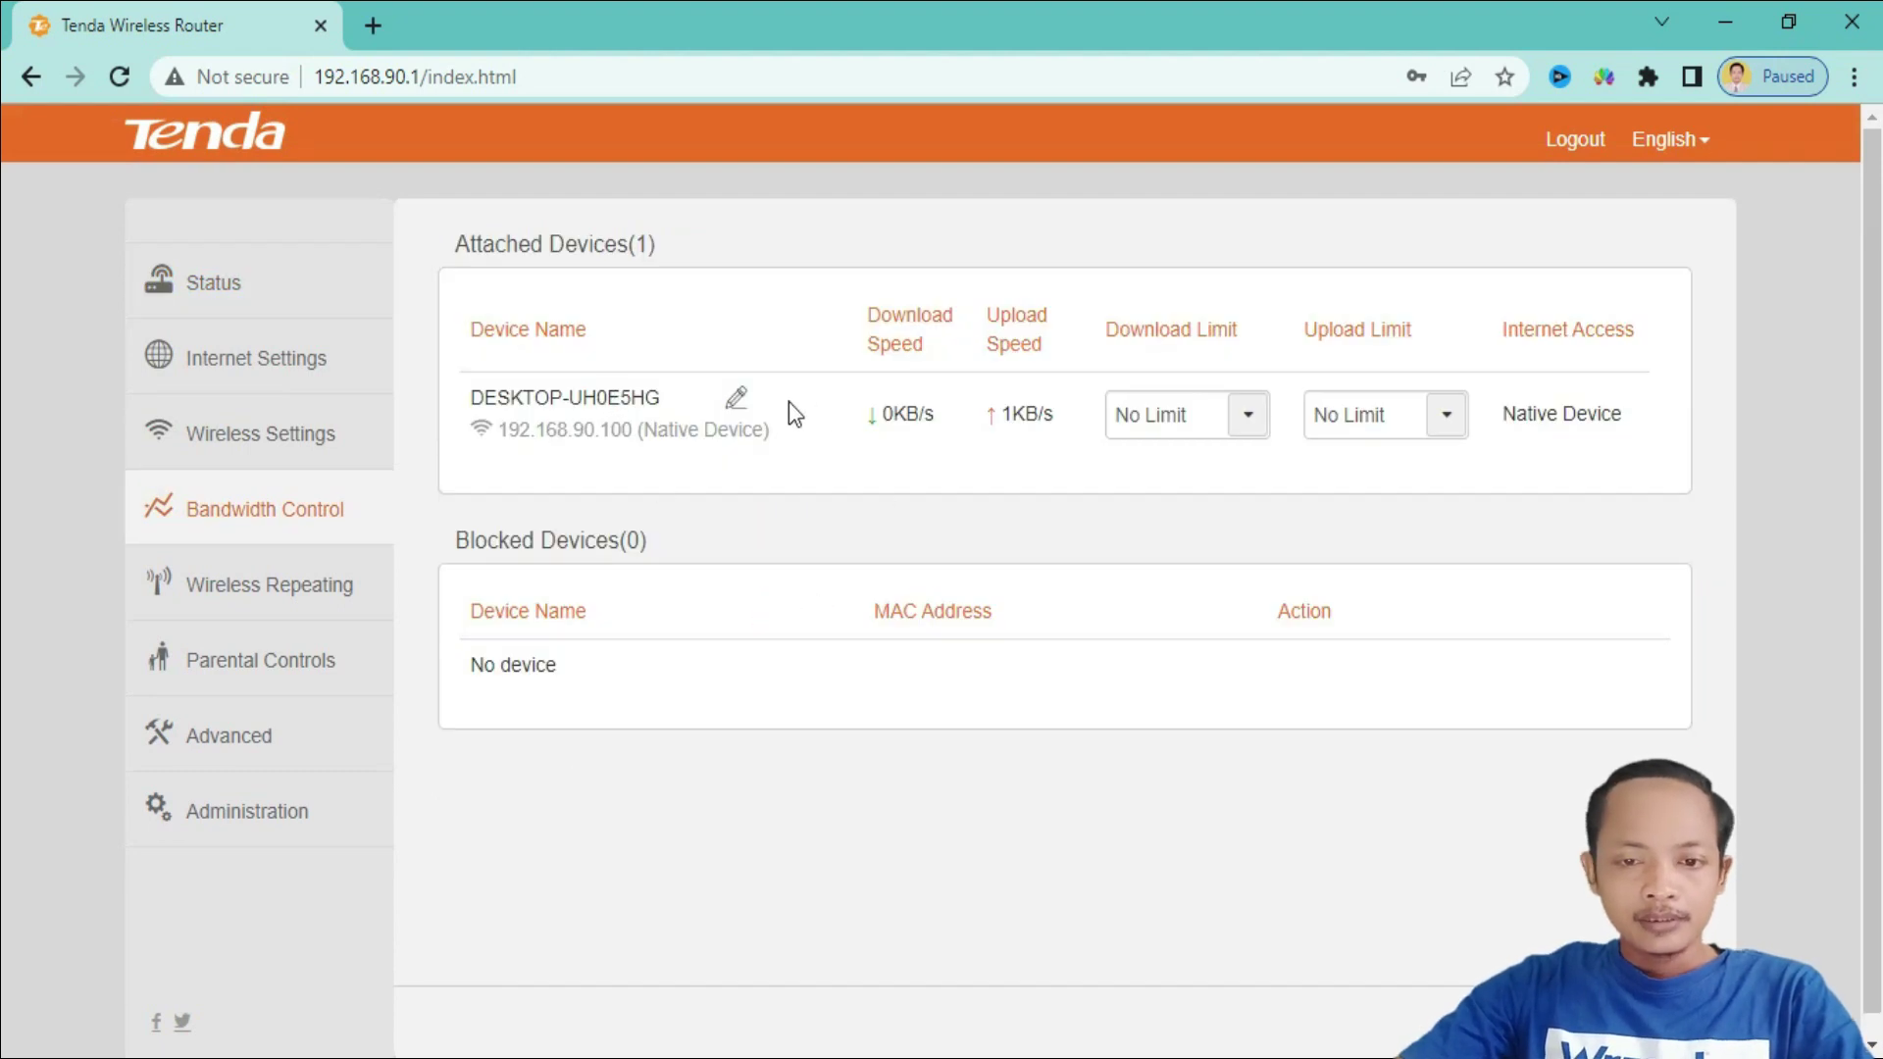
left_click(374, 25)
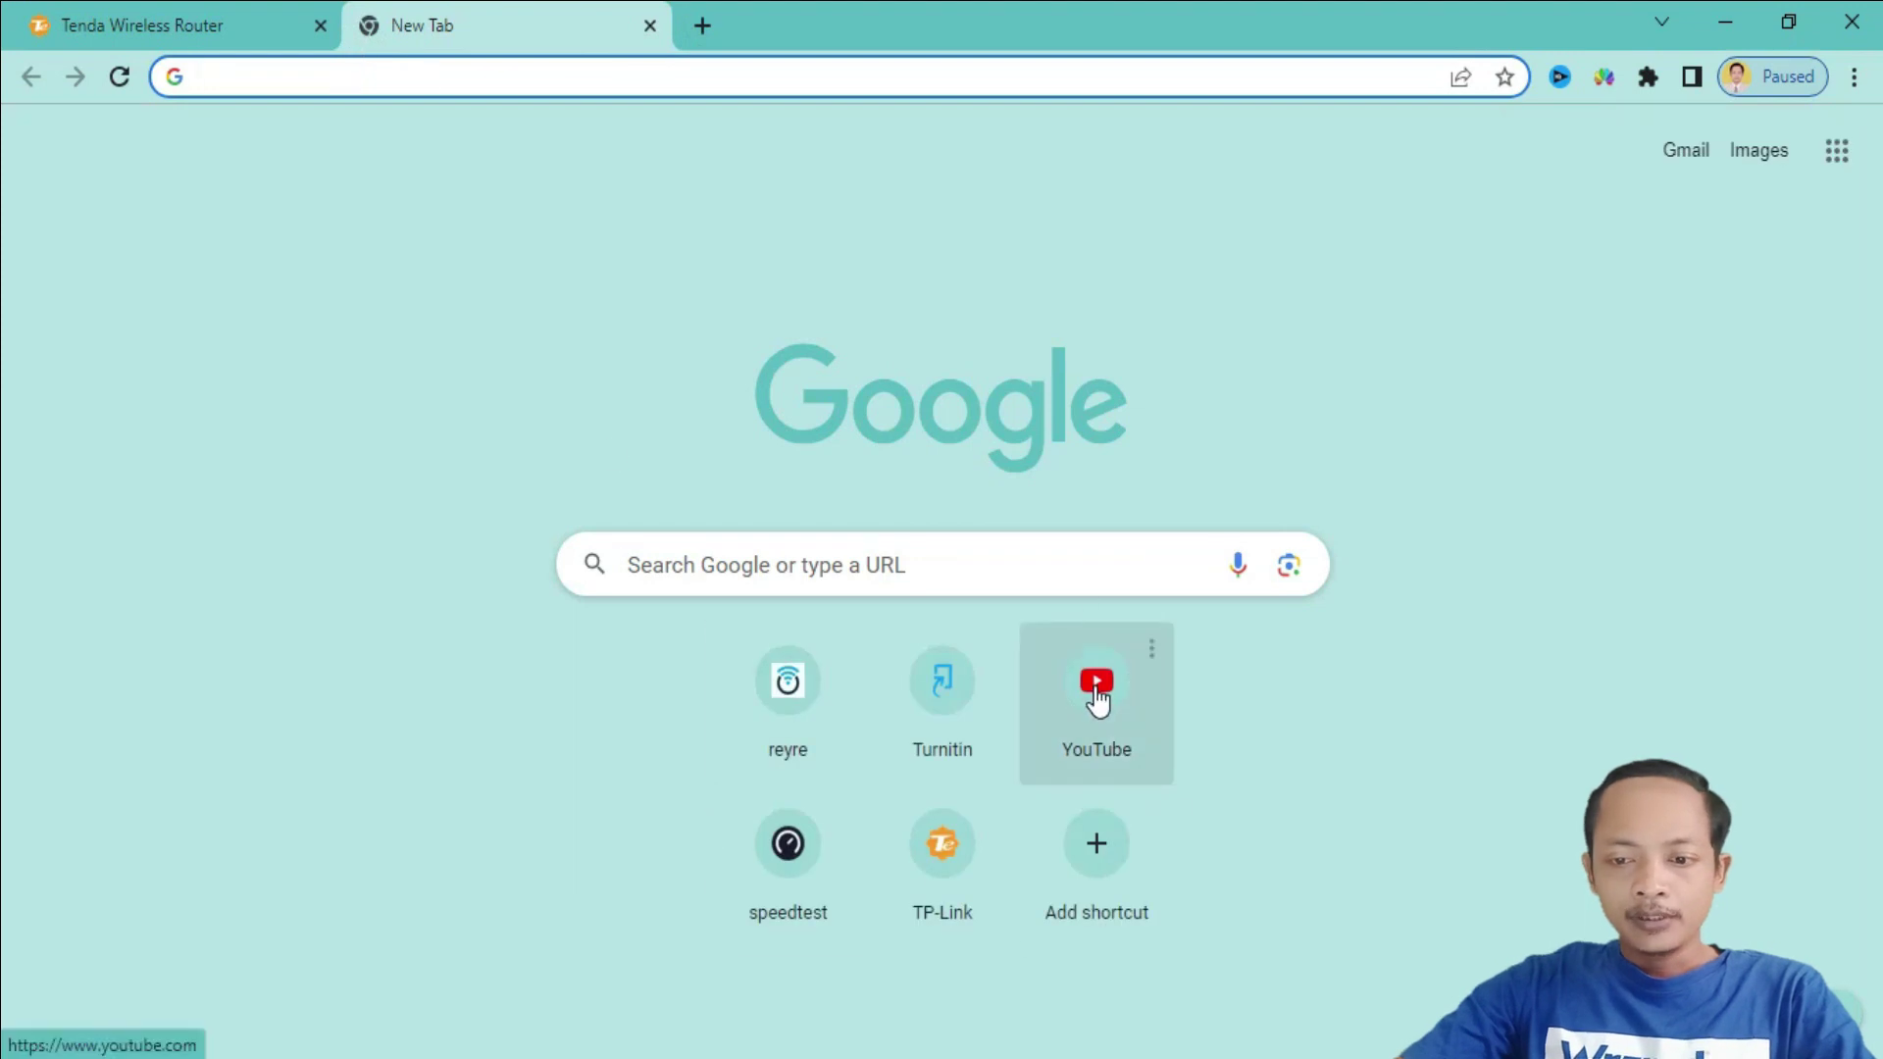
- Load YouTube from the new-tab shortcut and scroll its home feed to confirm videos appear
left_click(1094, 689)
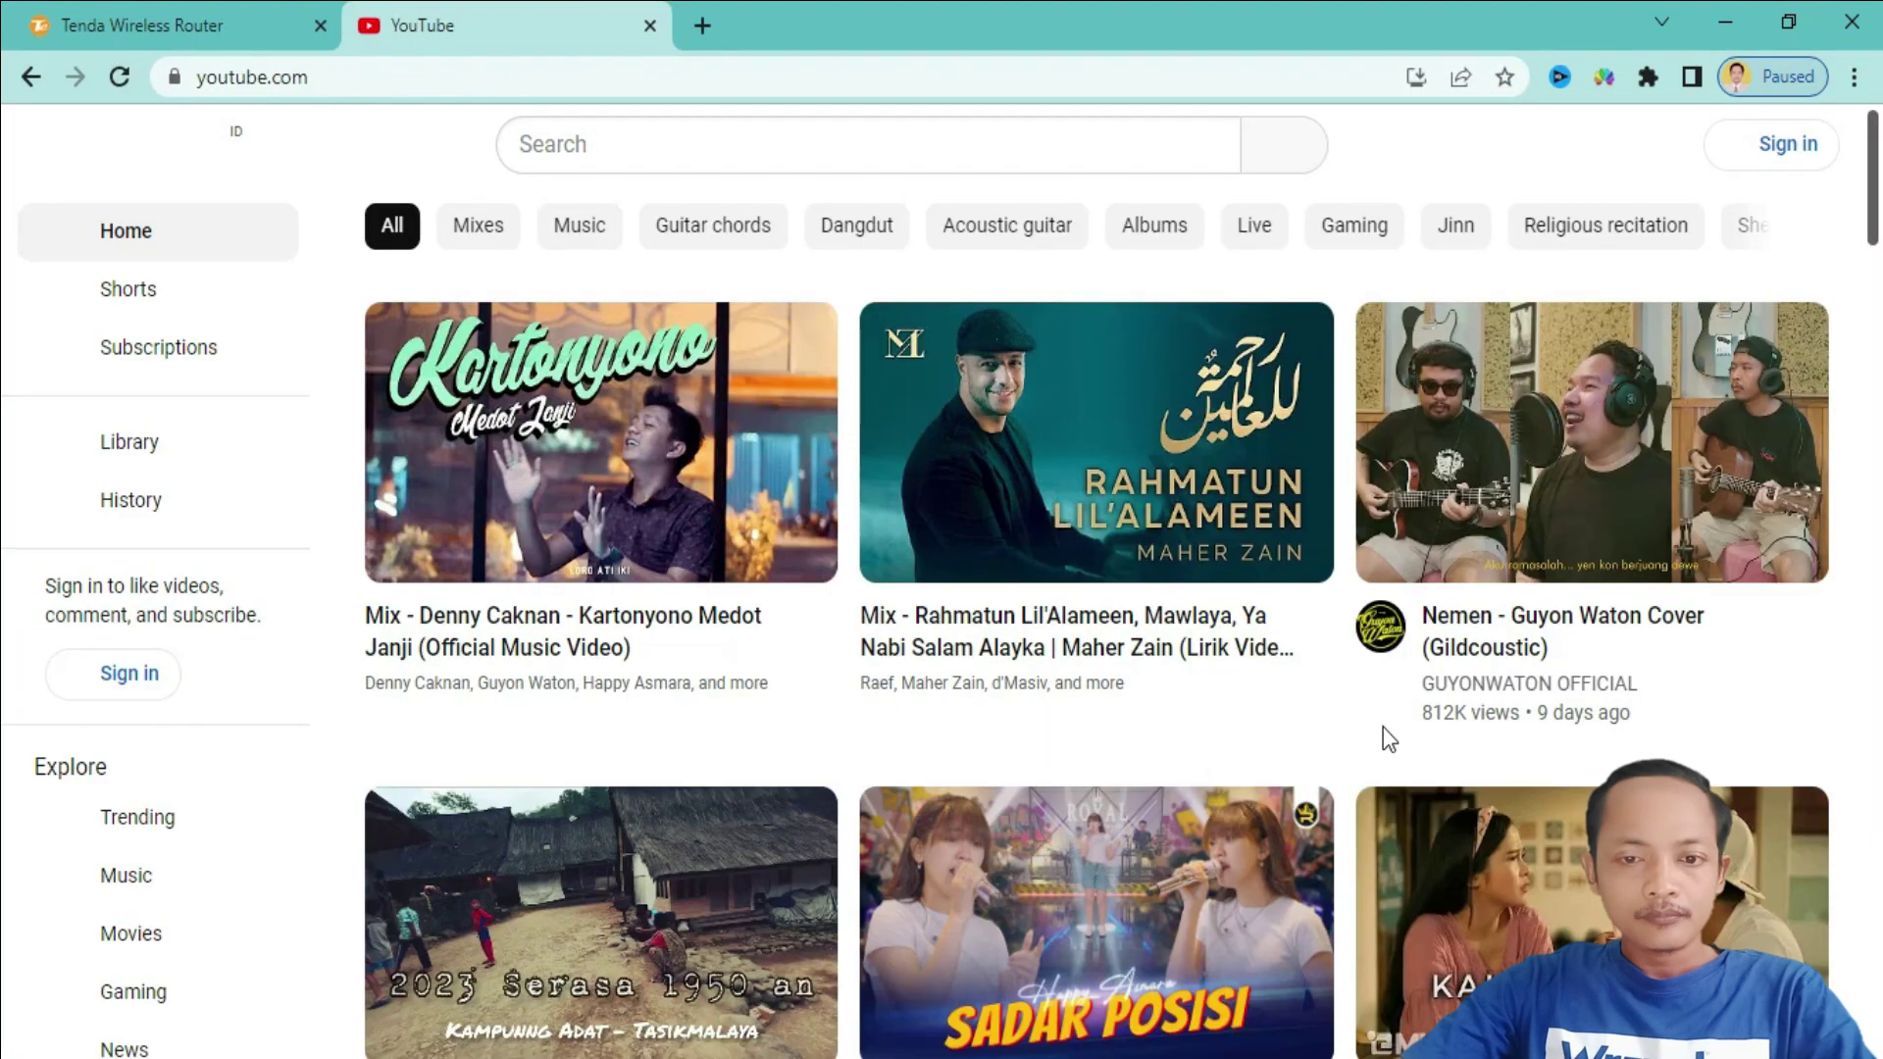
scroll(1340, 716, "down", 3)
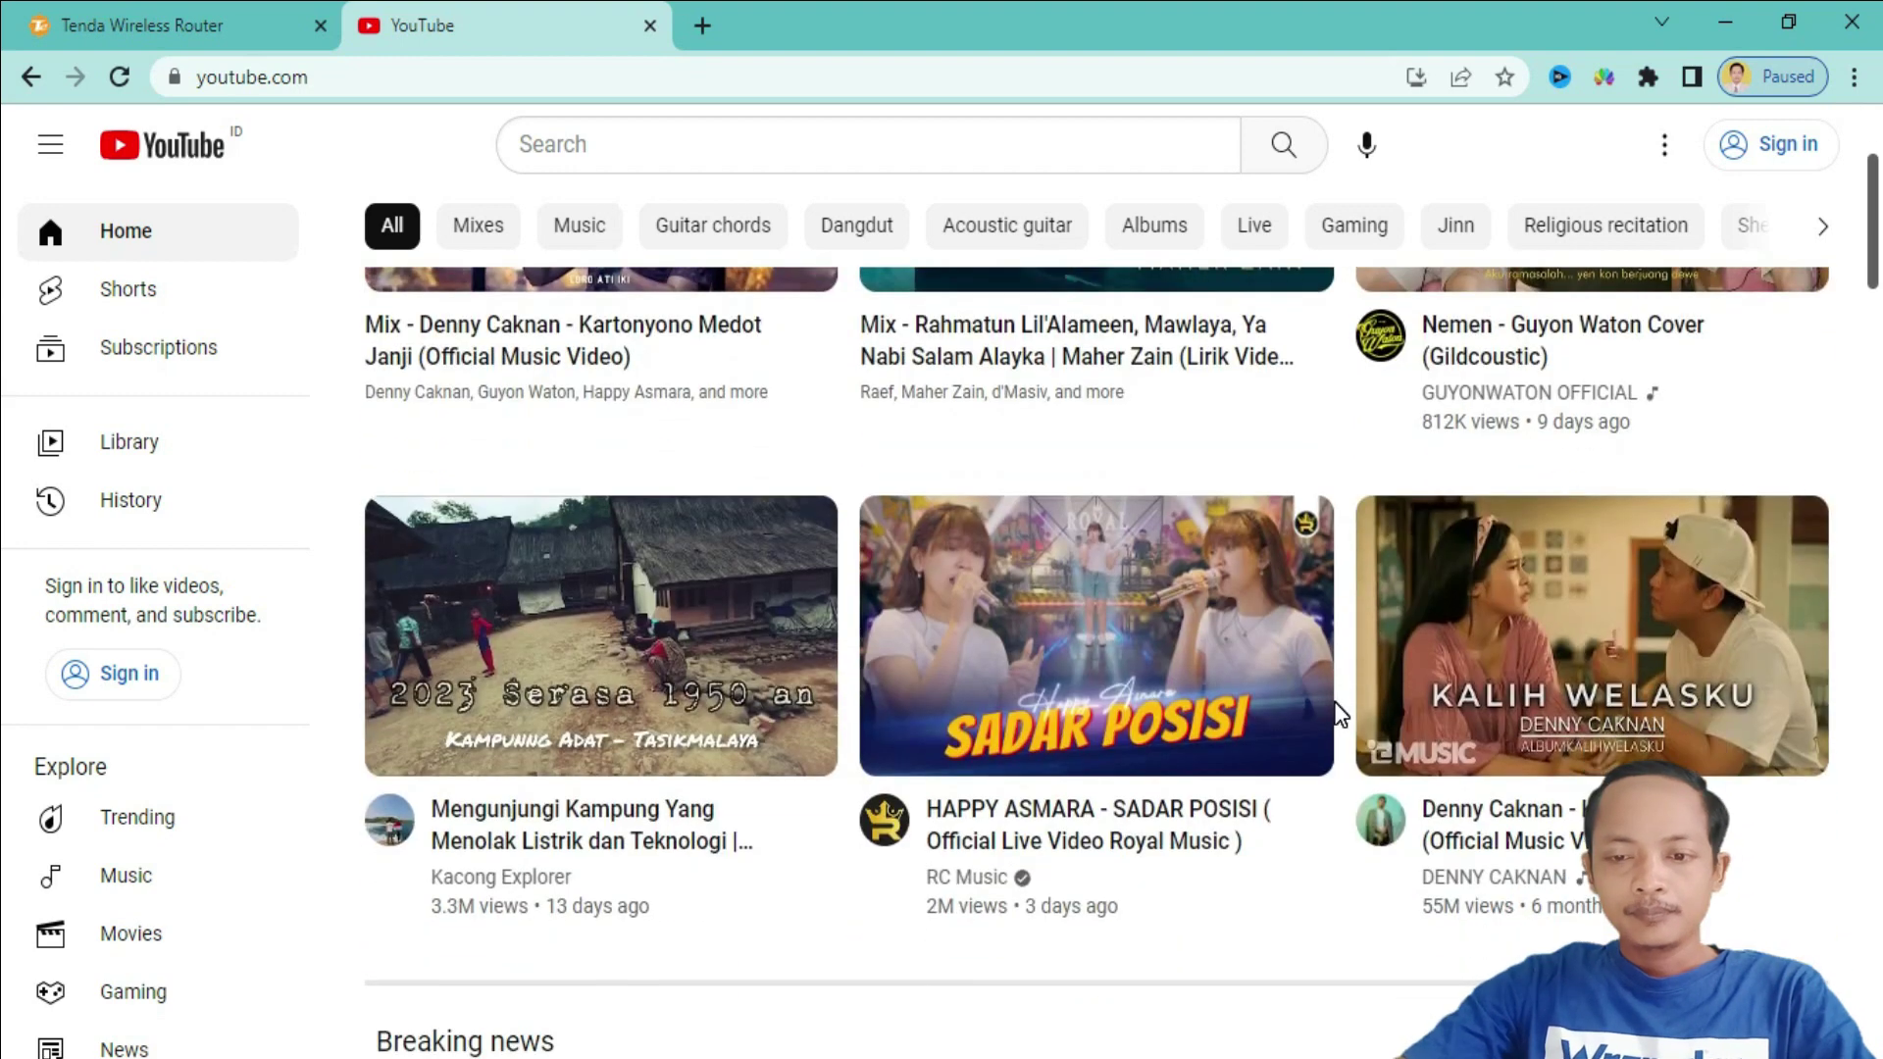
scroll(1340, 716, "up", 3)
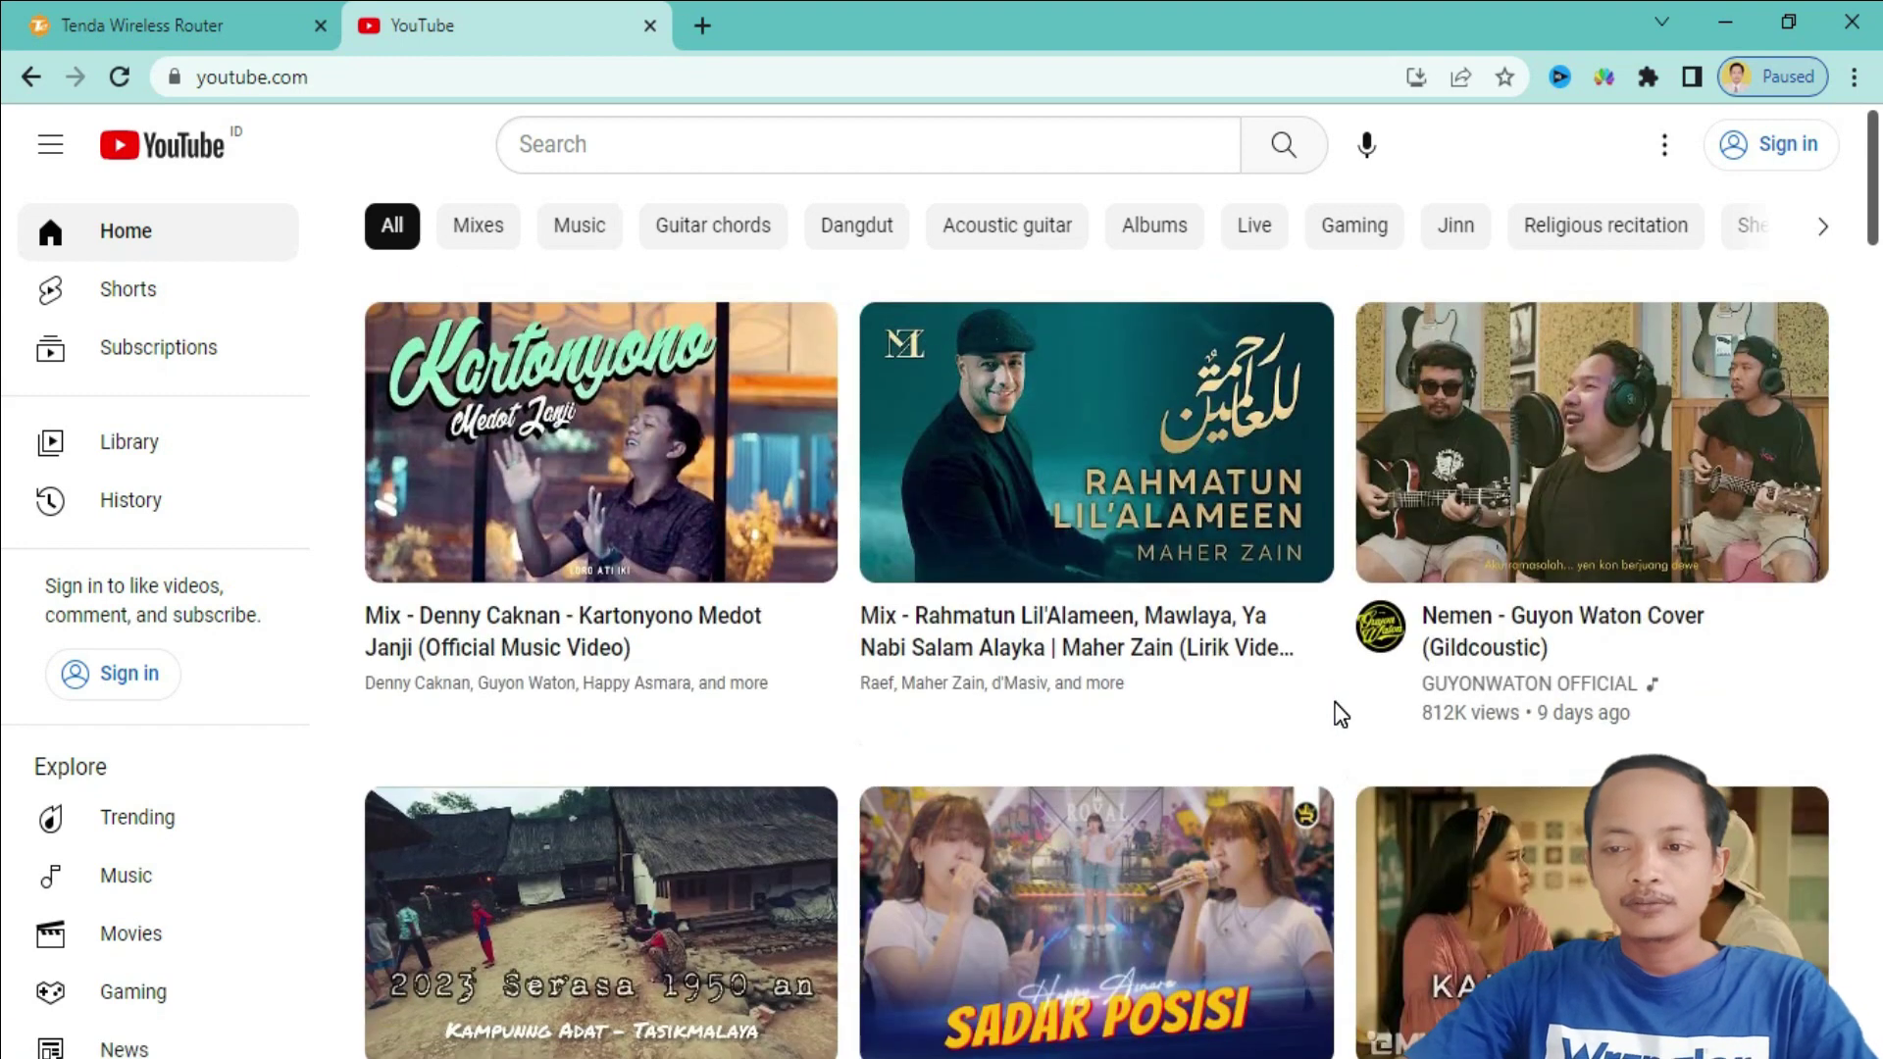
scroll(1340, 716, "down", 10)
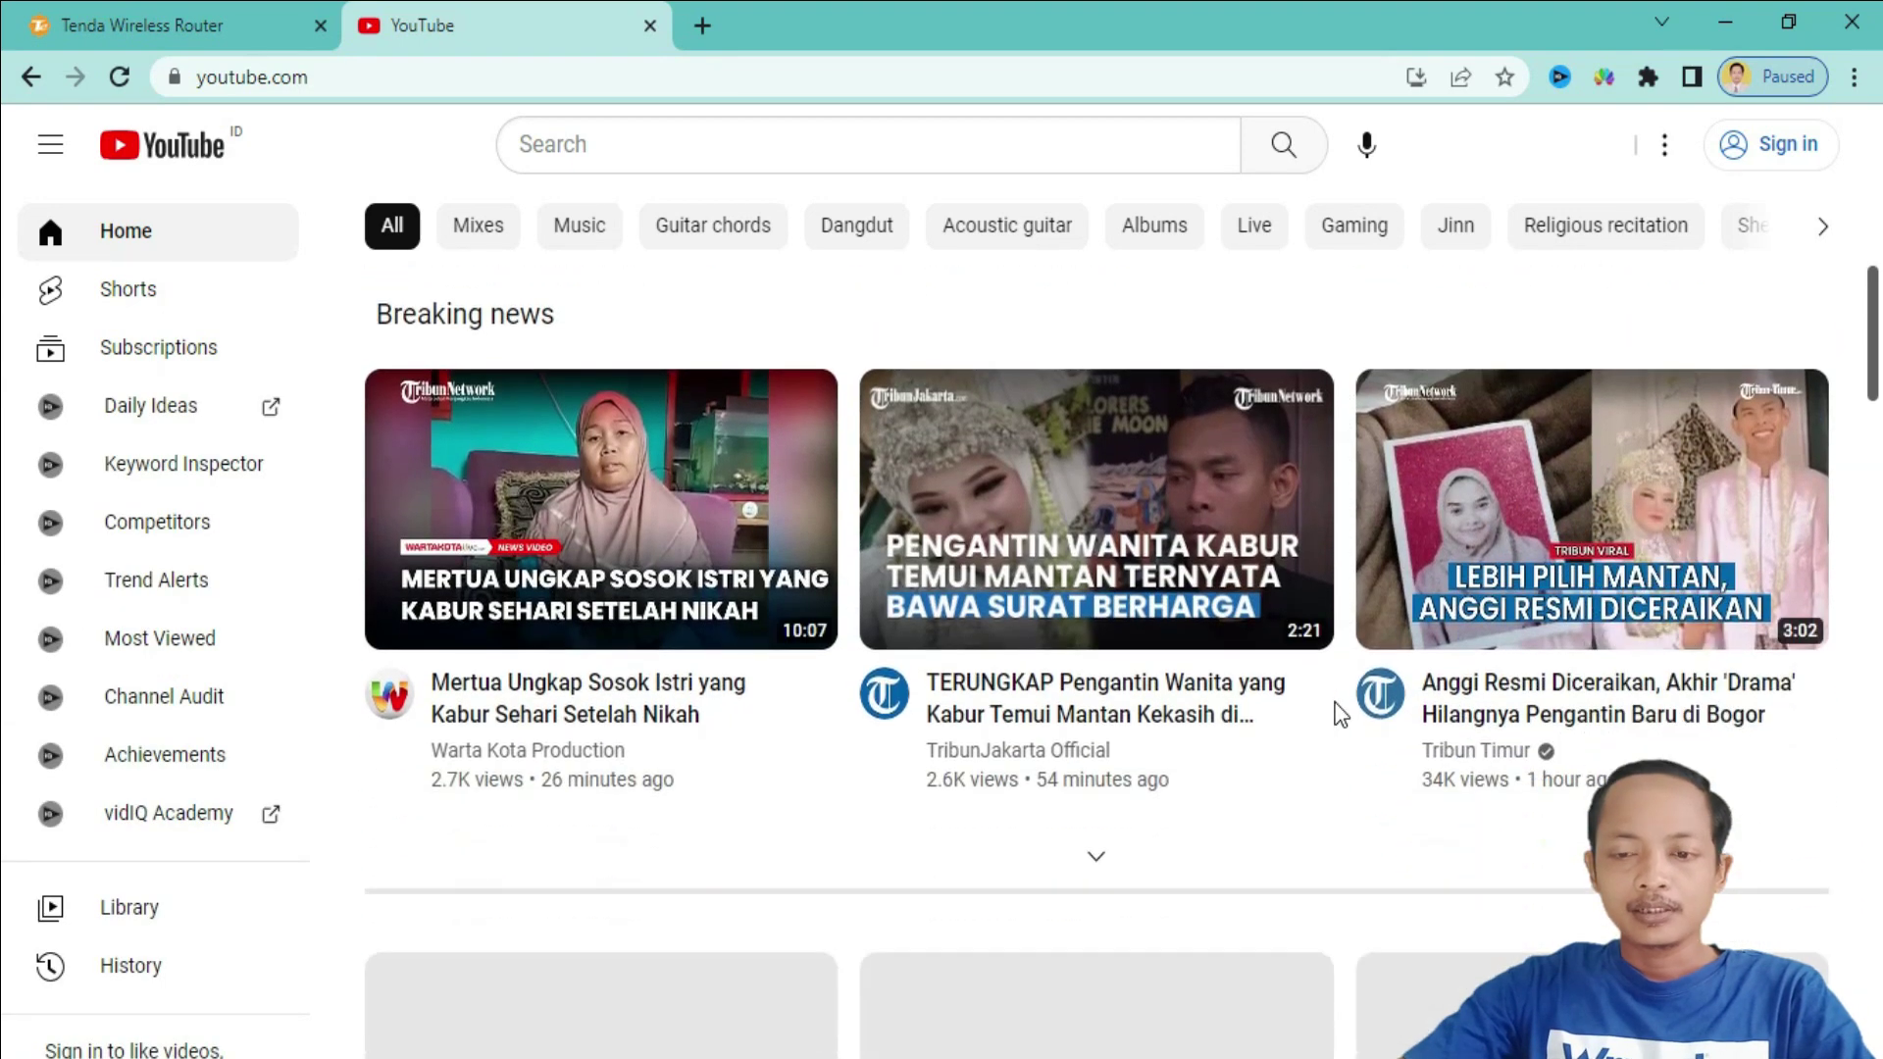
scroll(1339, 716, "down", 5)
scroll(1339, 717, "down", 6)
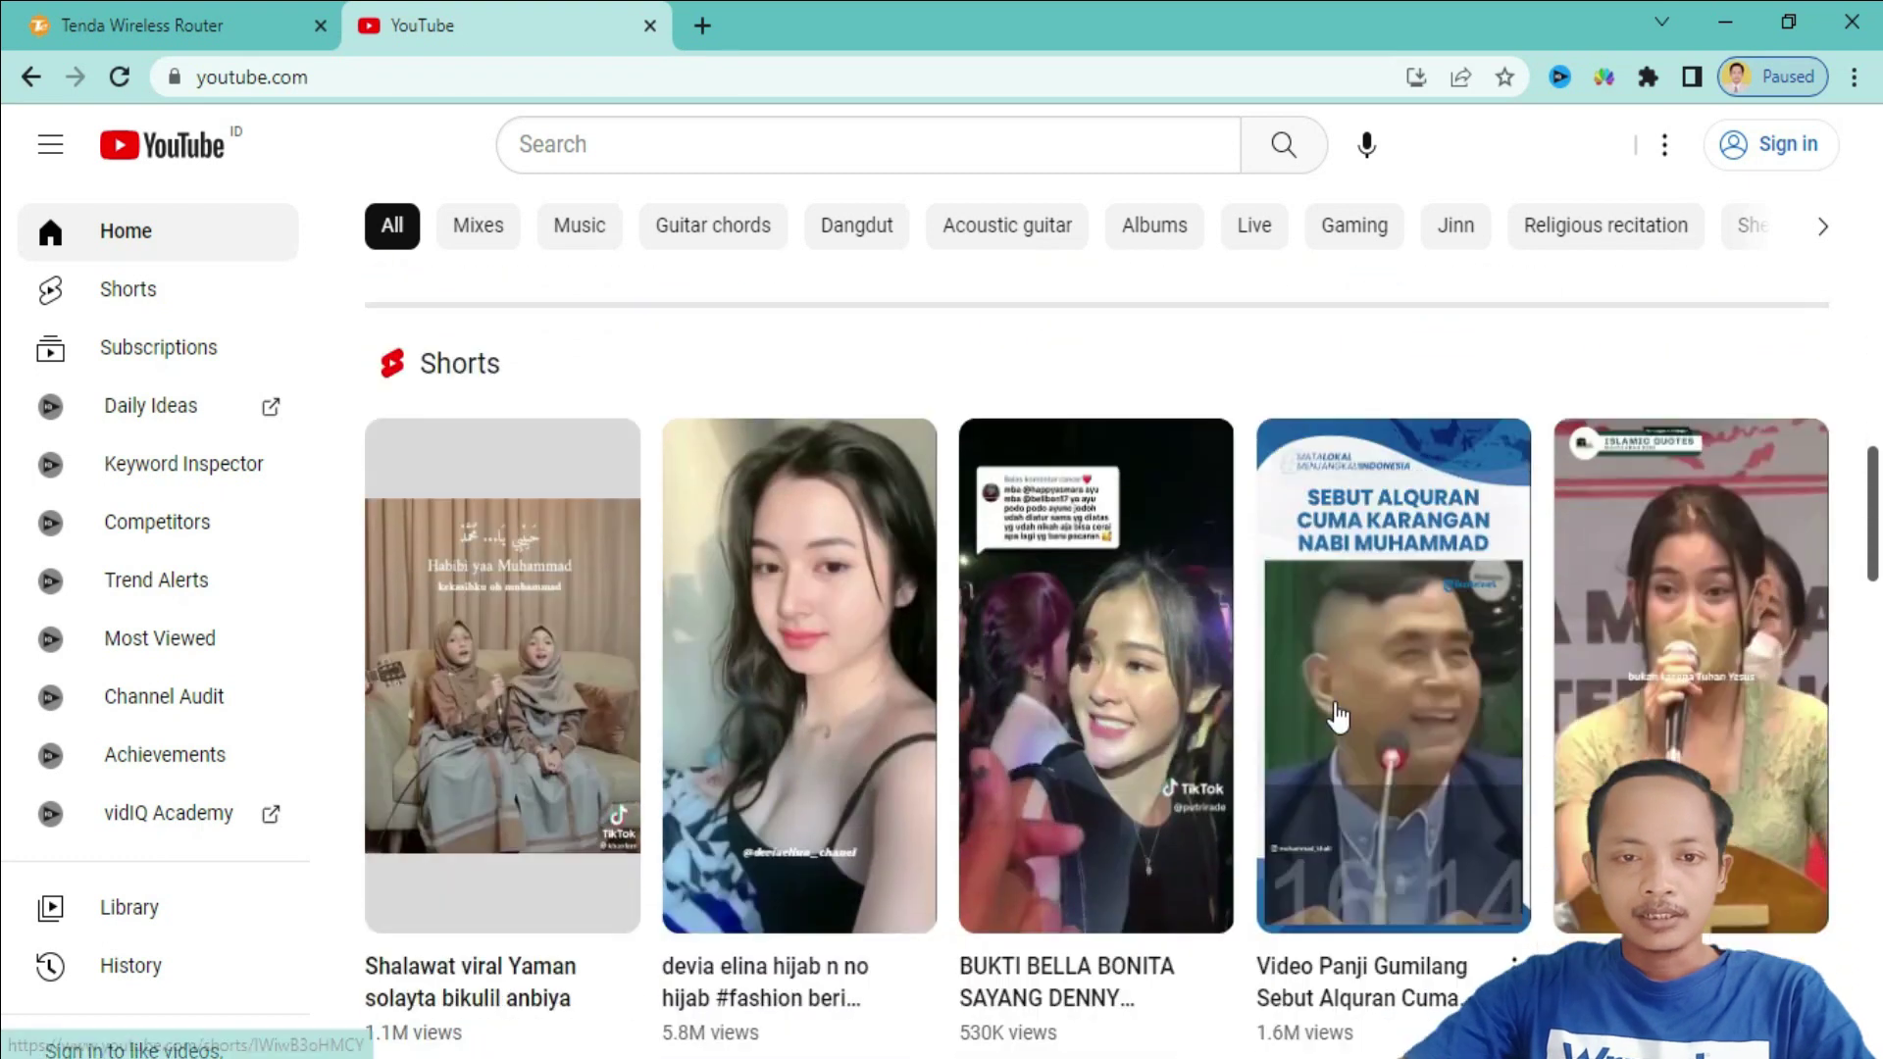
scroll(1340, 716, "down", 5)
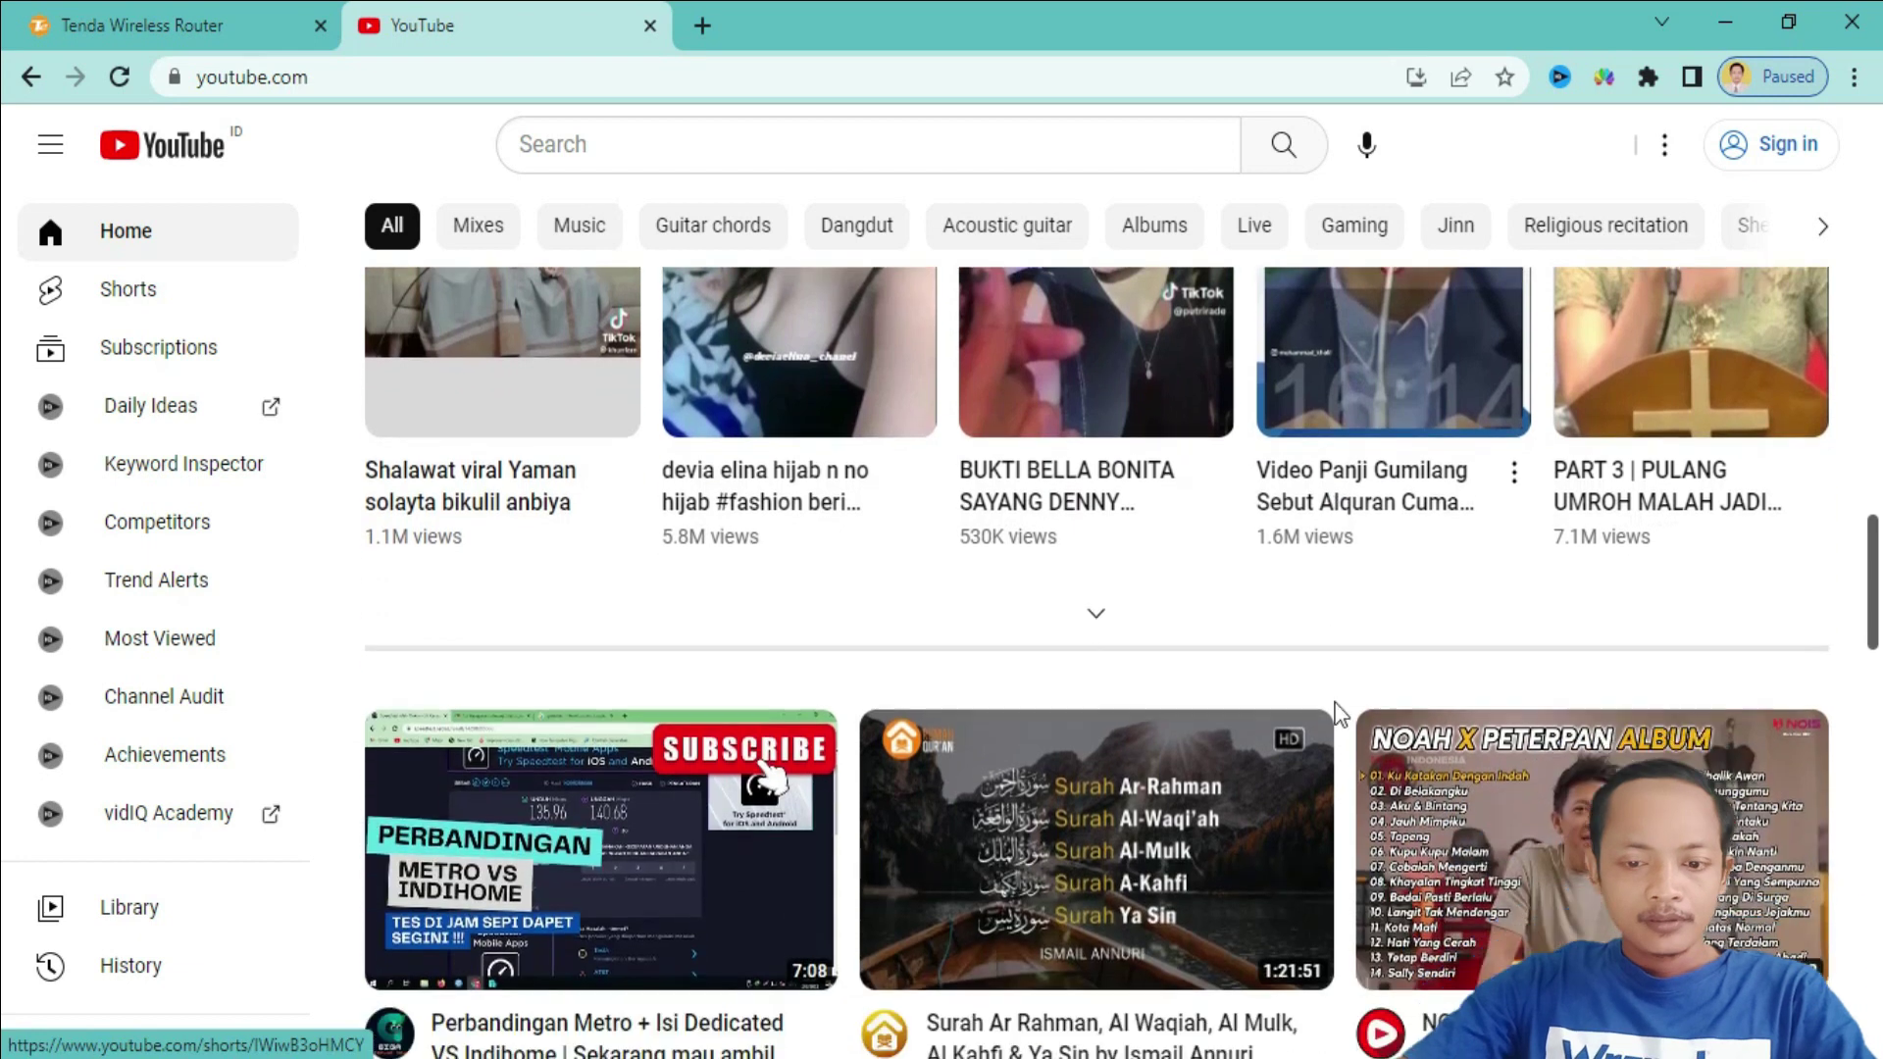
- Browse further down the YouTube feed, then filter it to Mixes
scroll(1340, 715, "down", 2)
scroll(1340, 715, "down", 3)
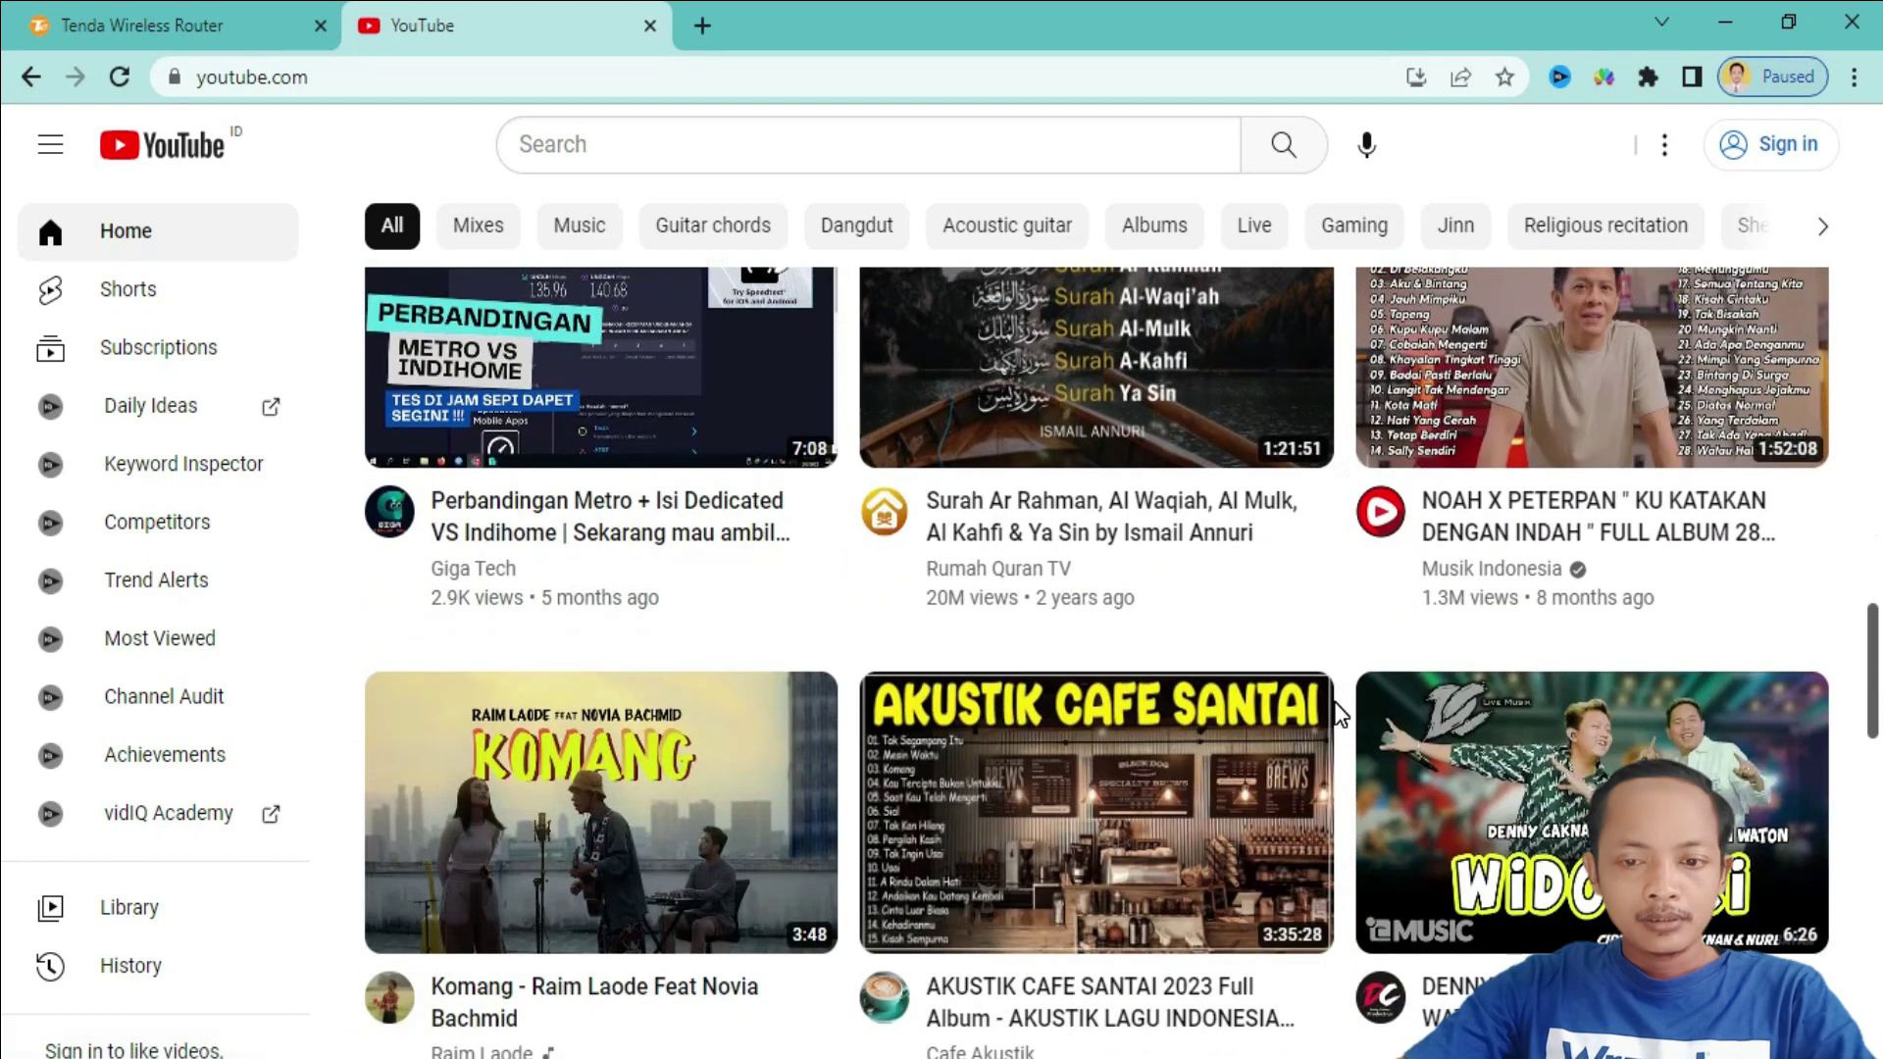
scroll(1340, 715, "down", 4)
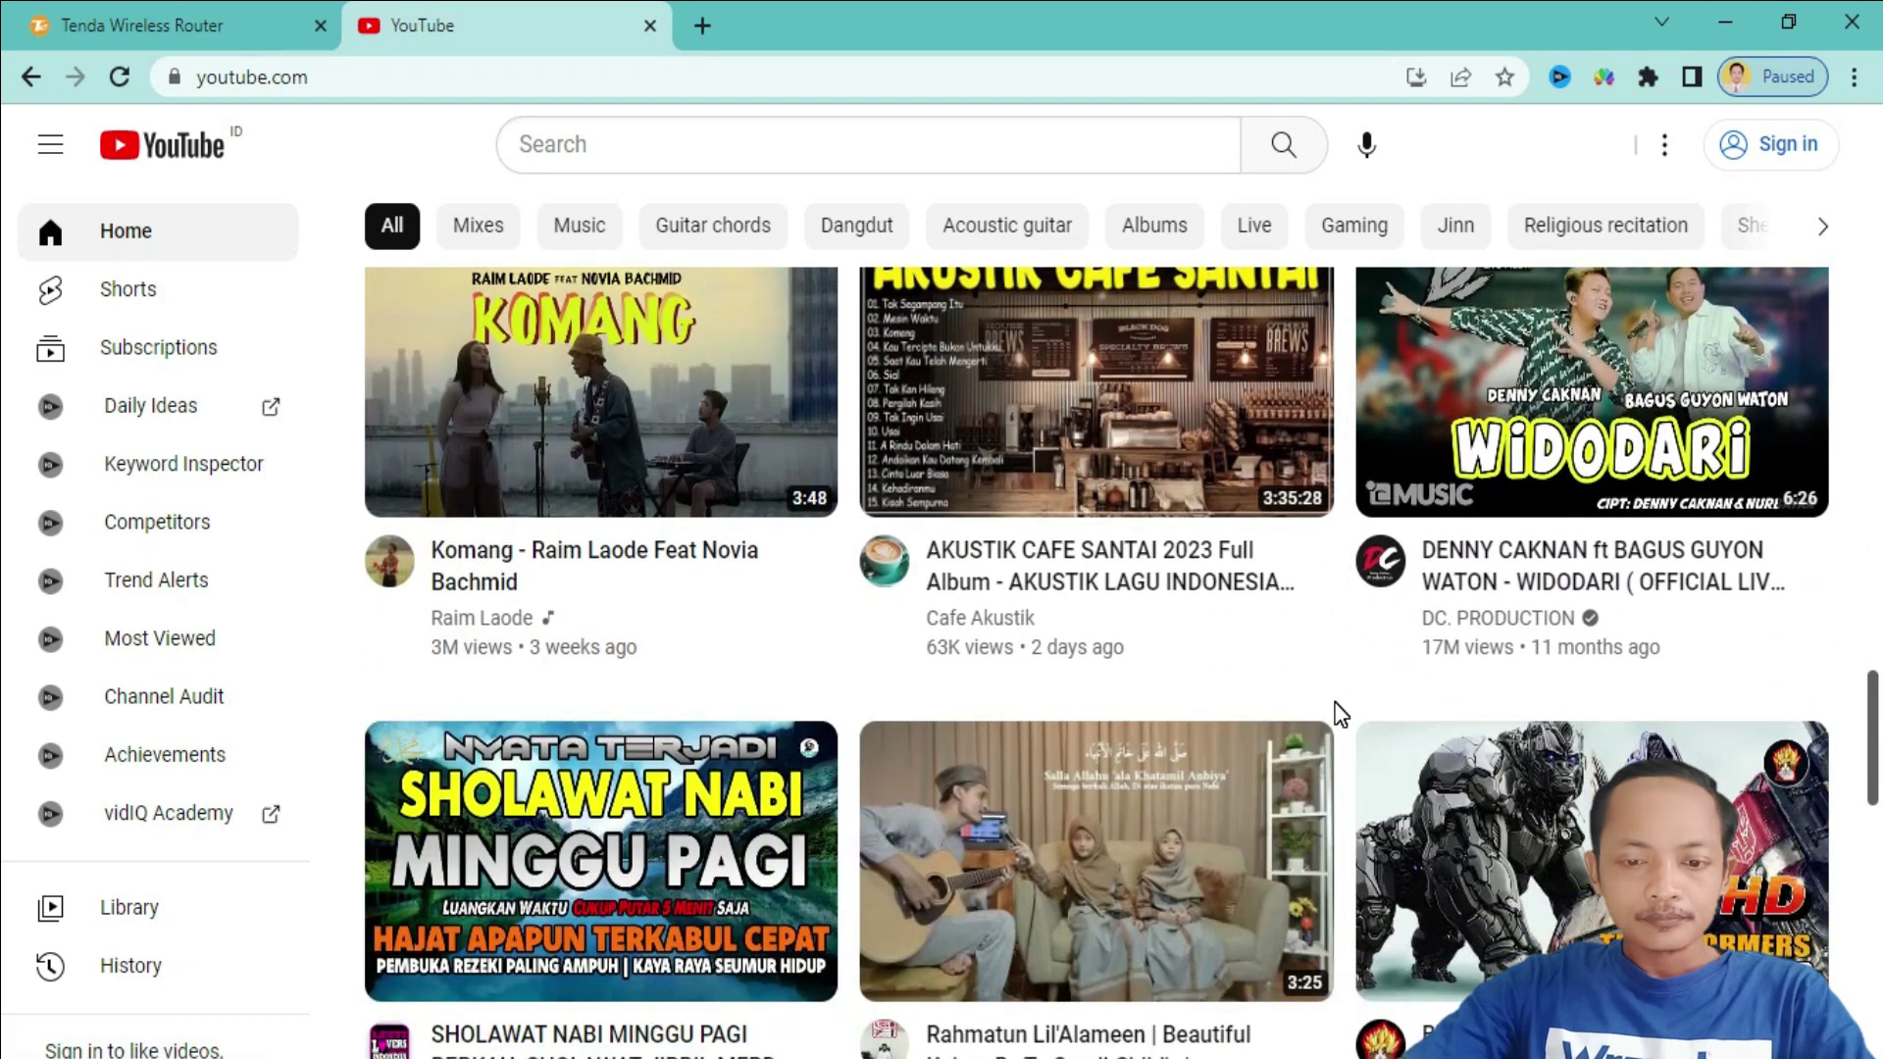
scroll(1339, 716, "down", 3)
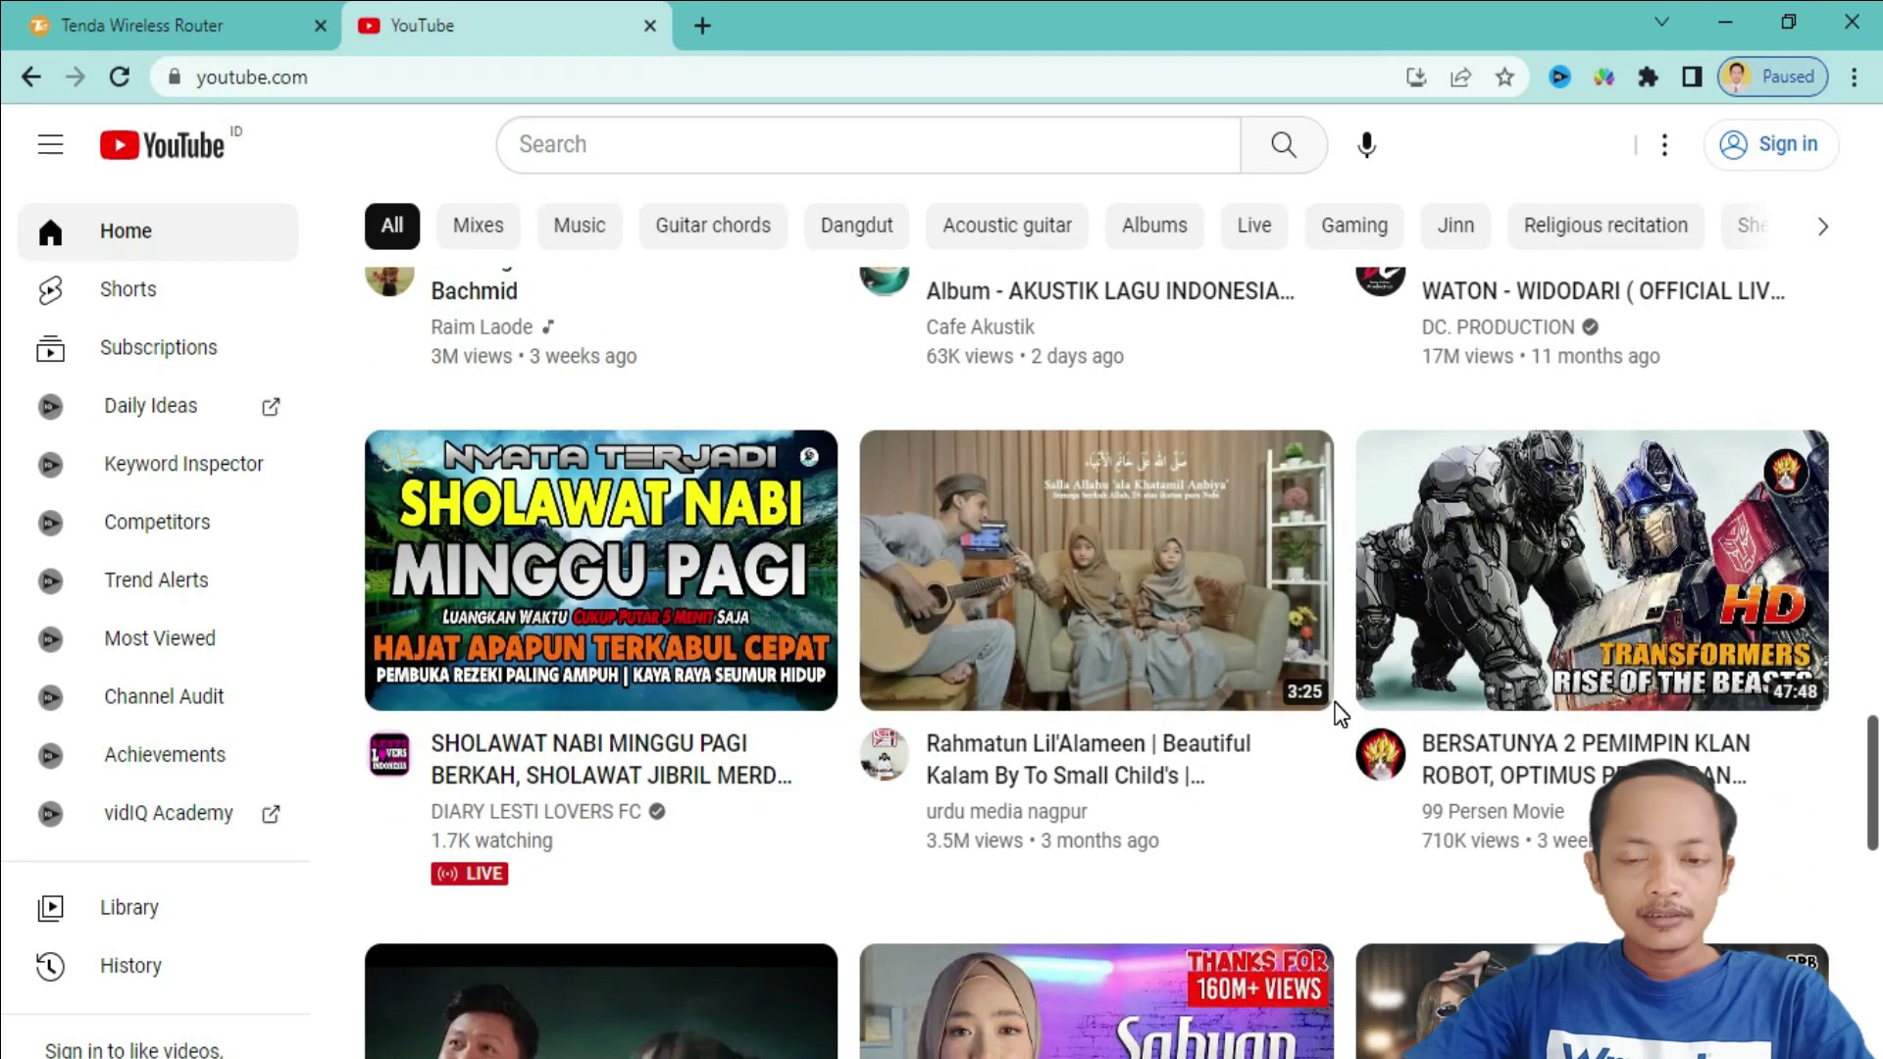
scroll(1340, 715, "down", 3)
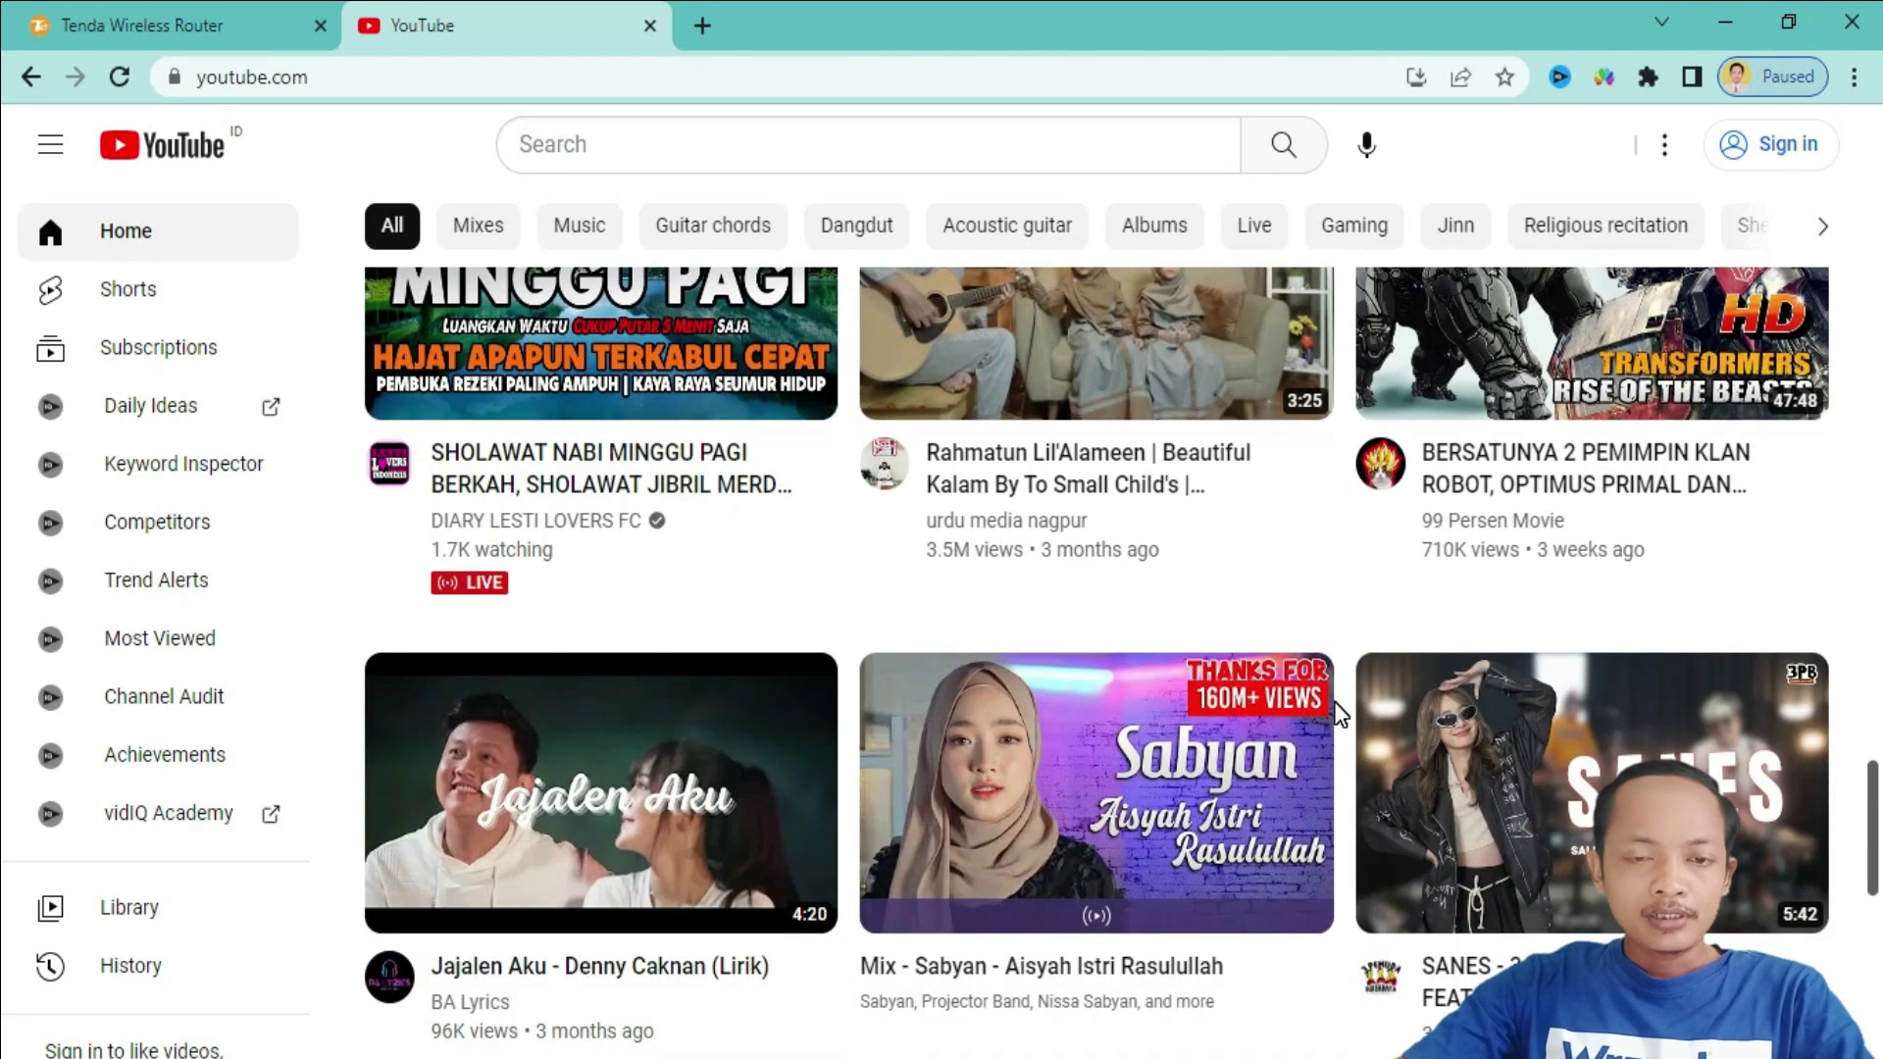
scroll(1340, 715, "up", 20)
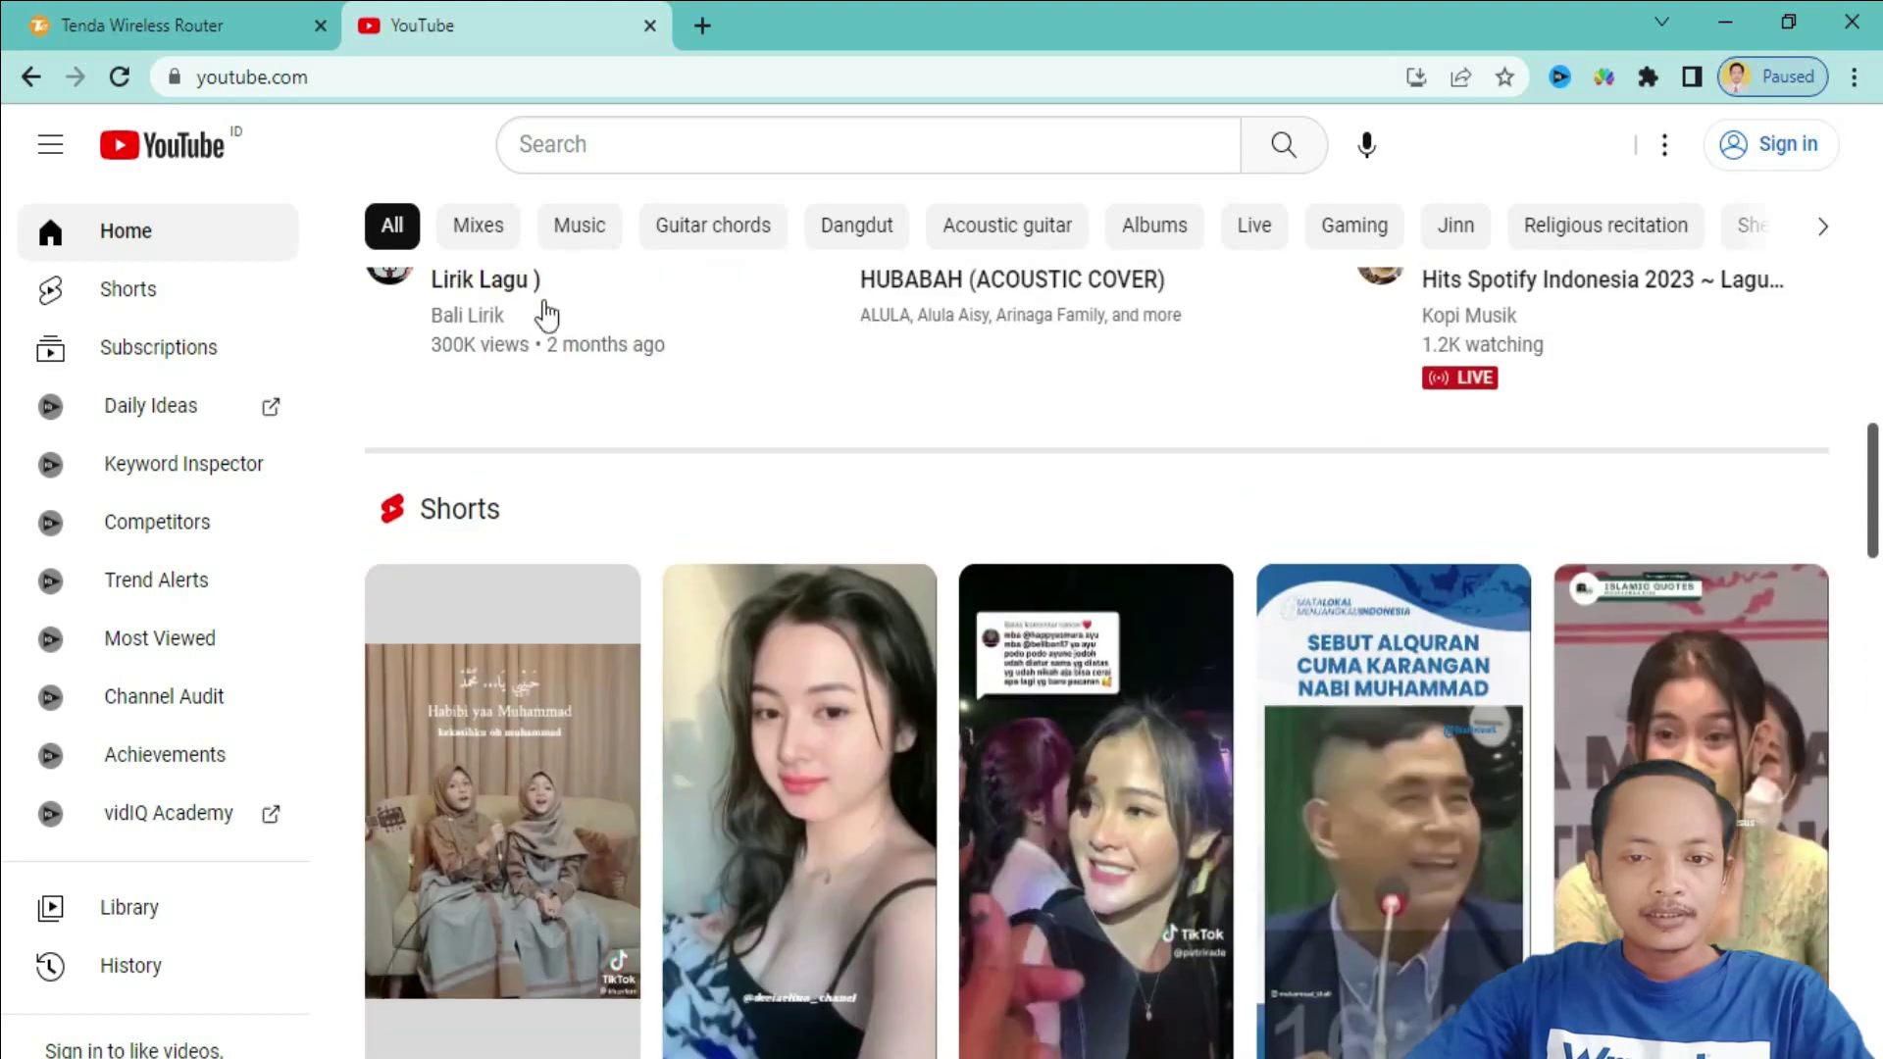
left_click(476, 226)
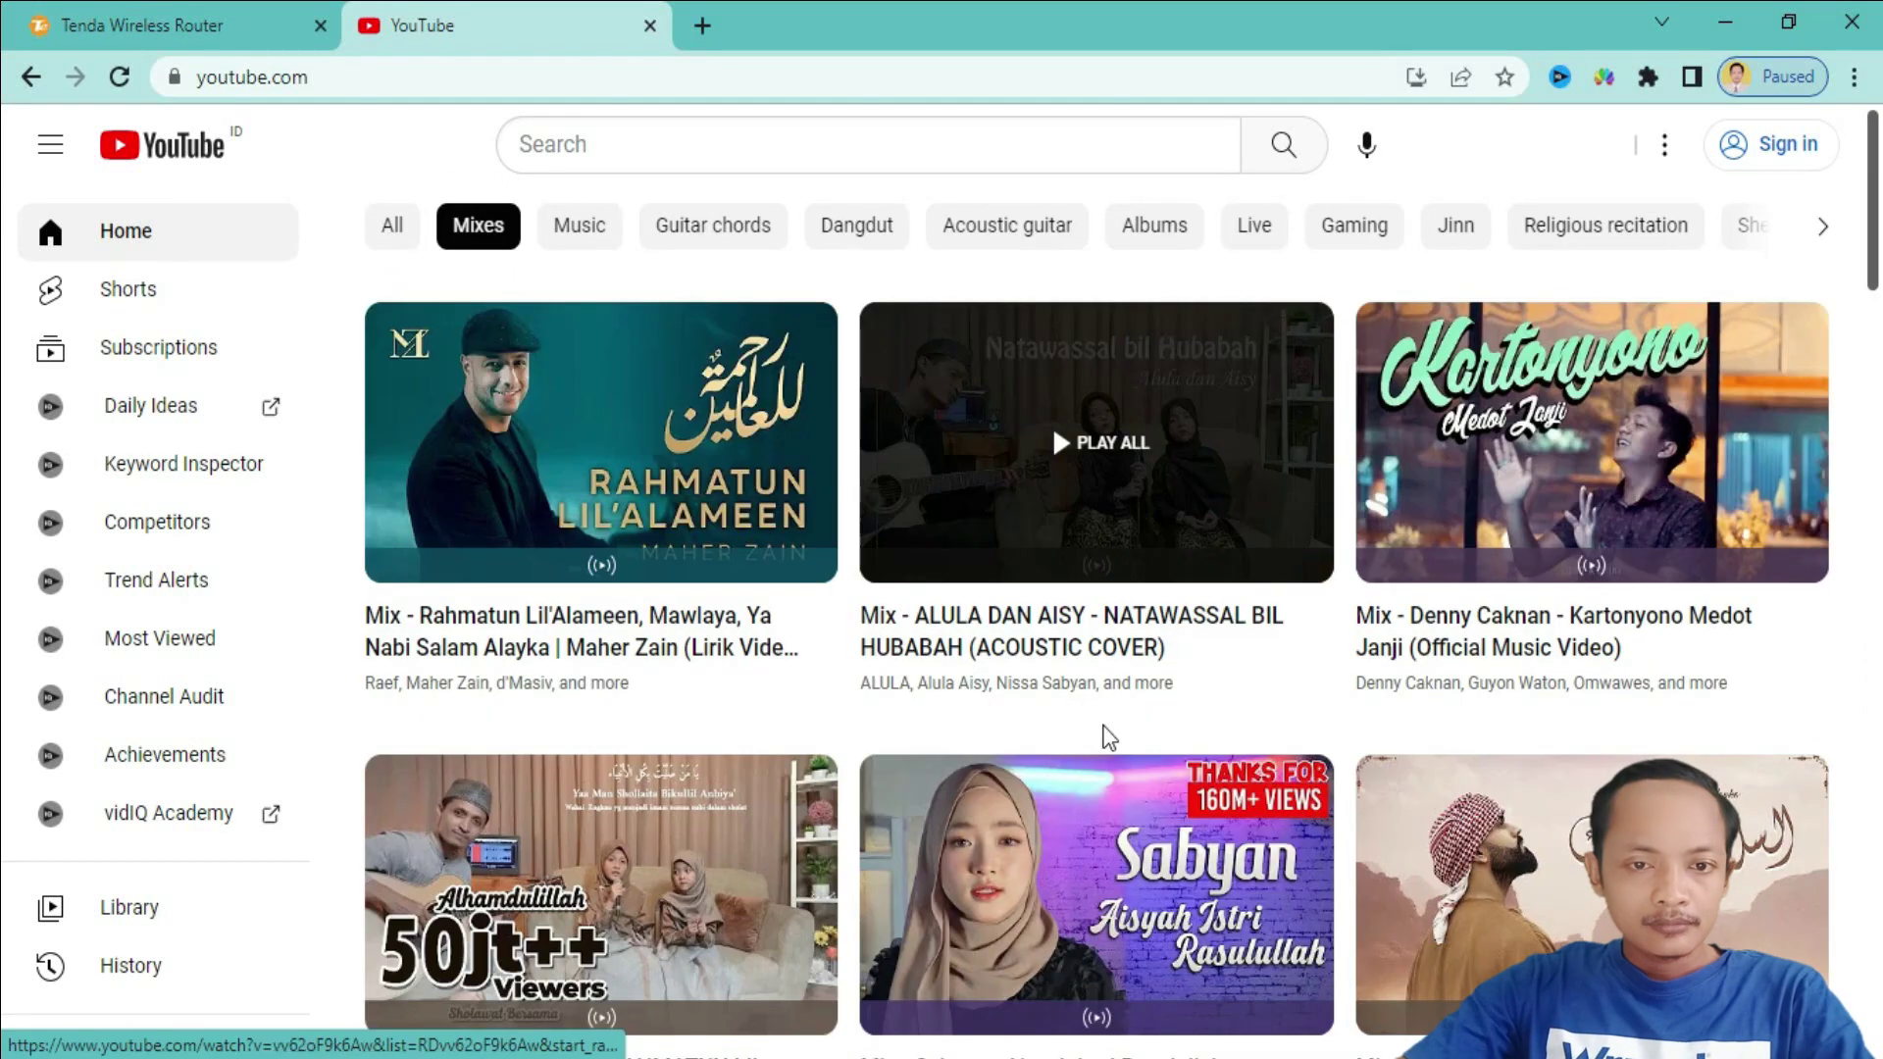
- Filter the YouTube feed to Music, then to Guitar chords videos
left_click(593, 231)
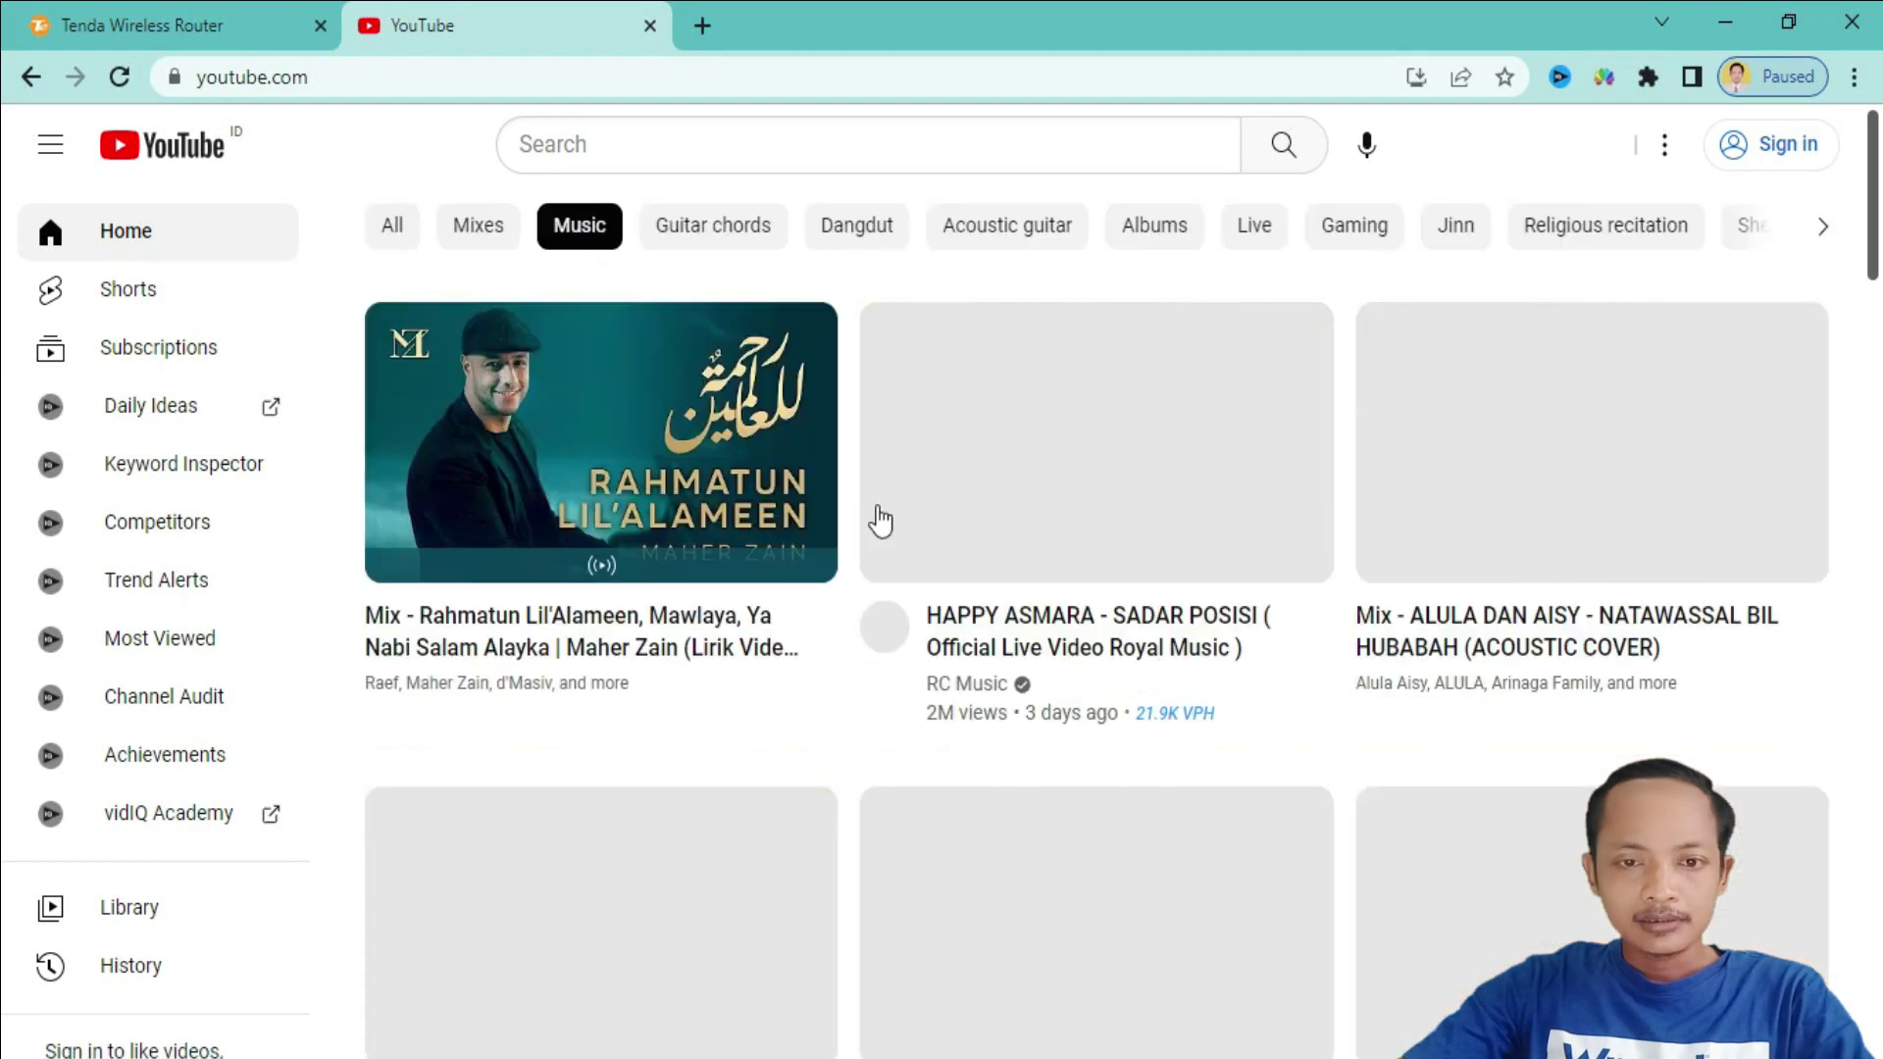
left_click(710, 232)
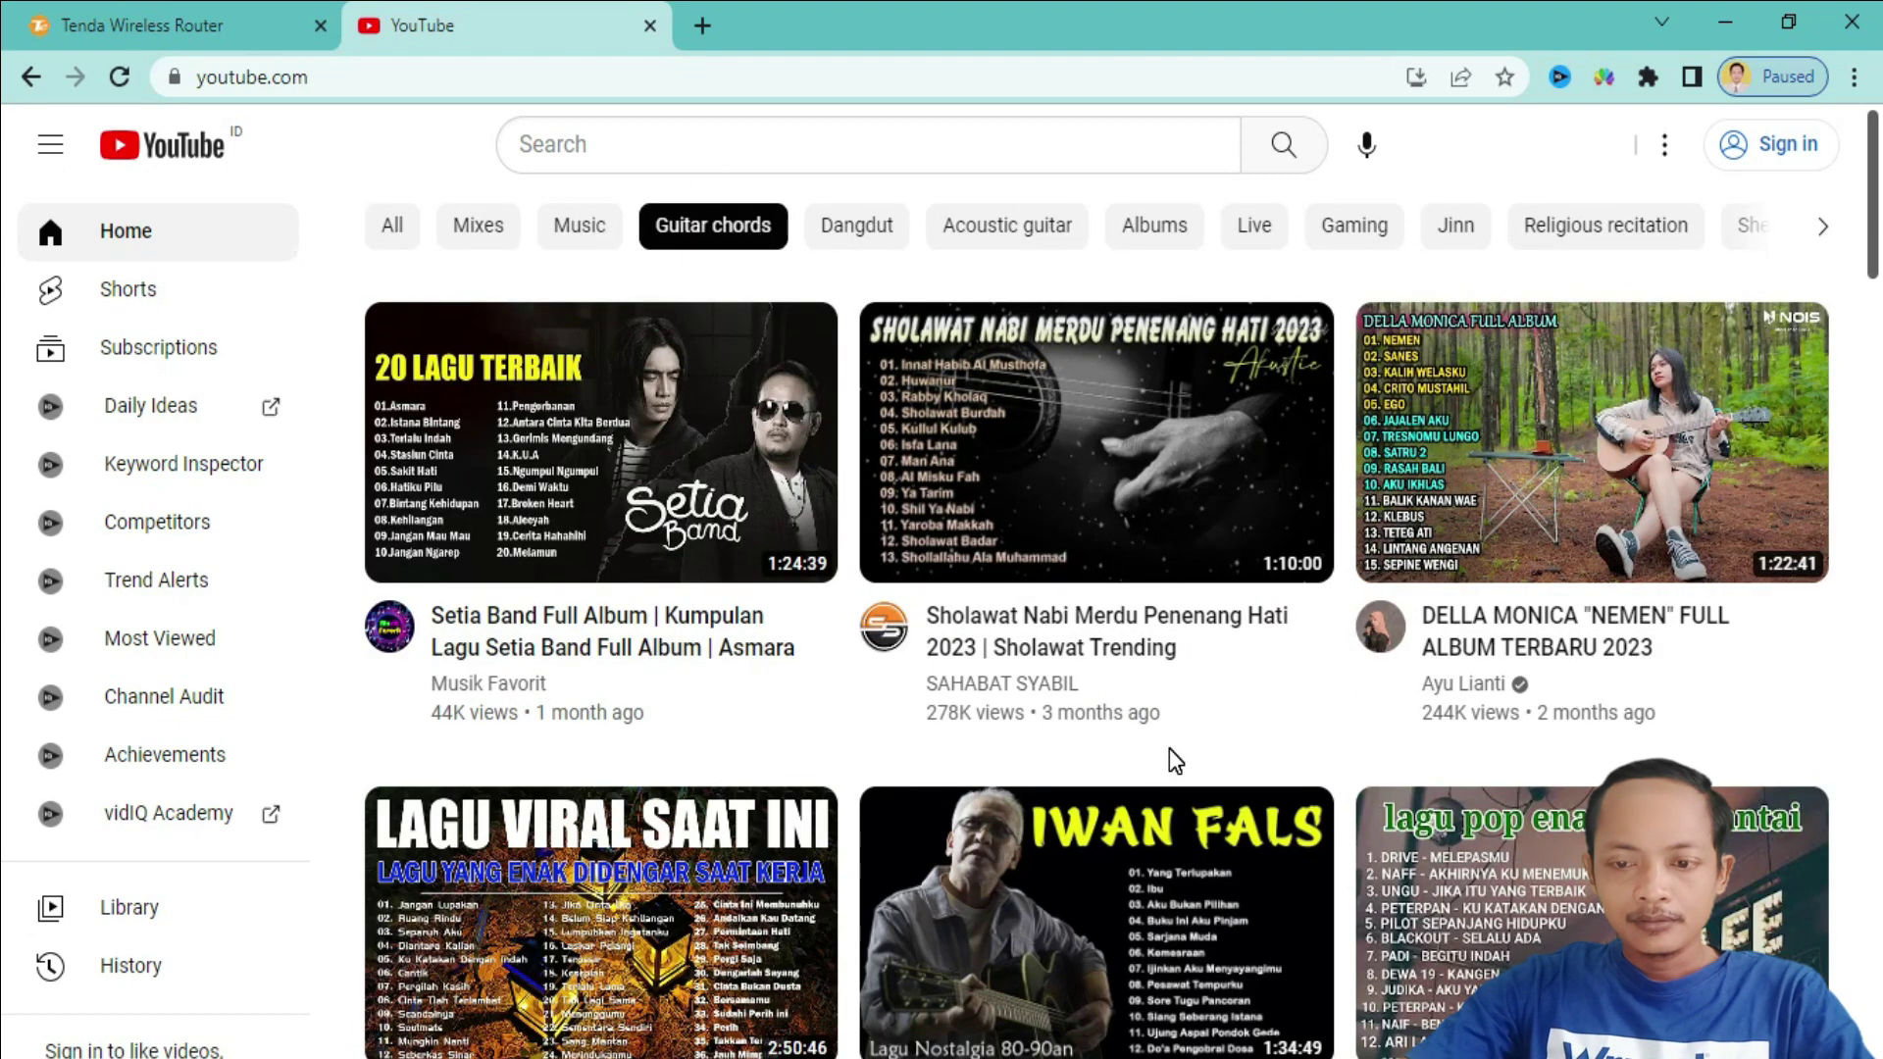
scroll(1169, 749, "down", 4)
scroll(1169, 750, "up", 3)
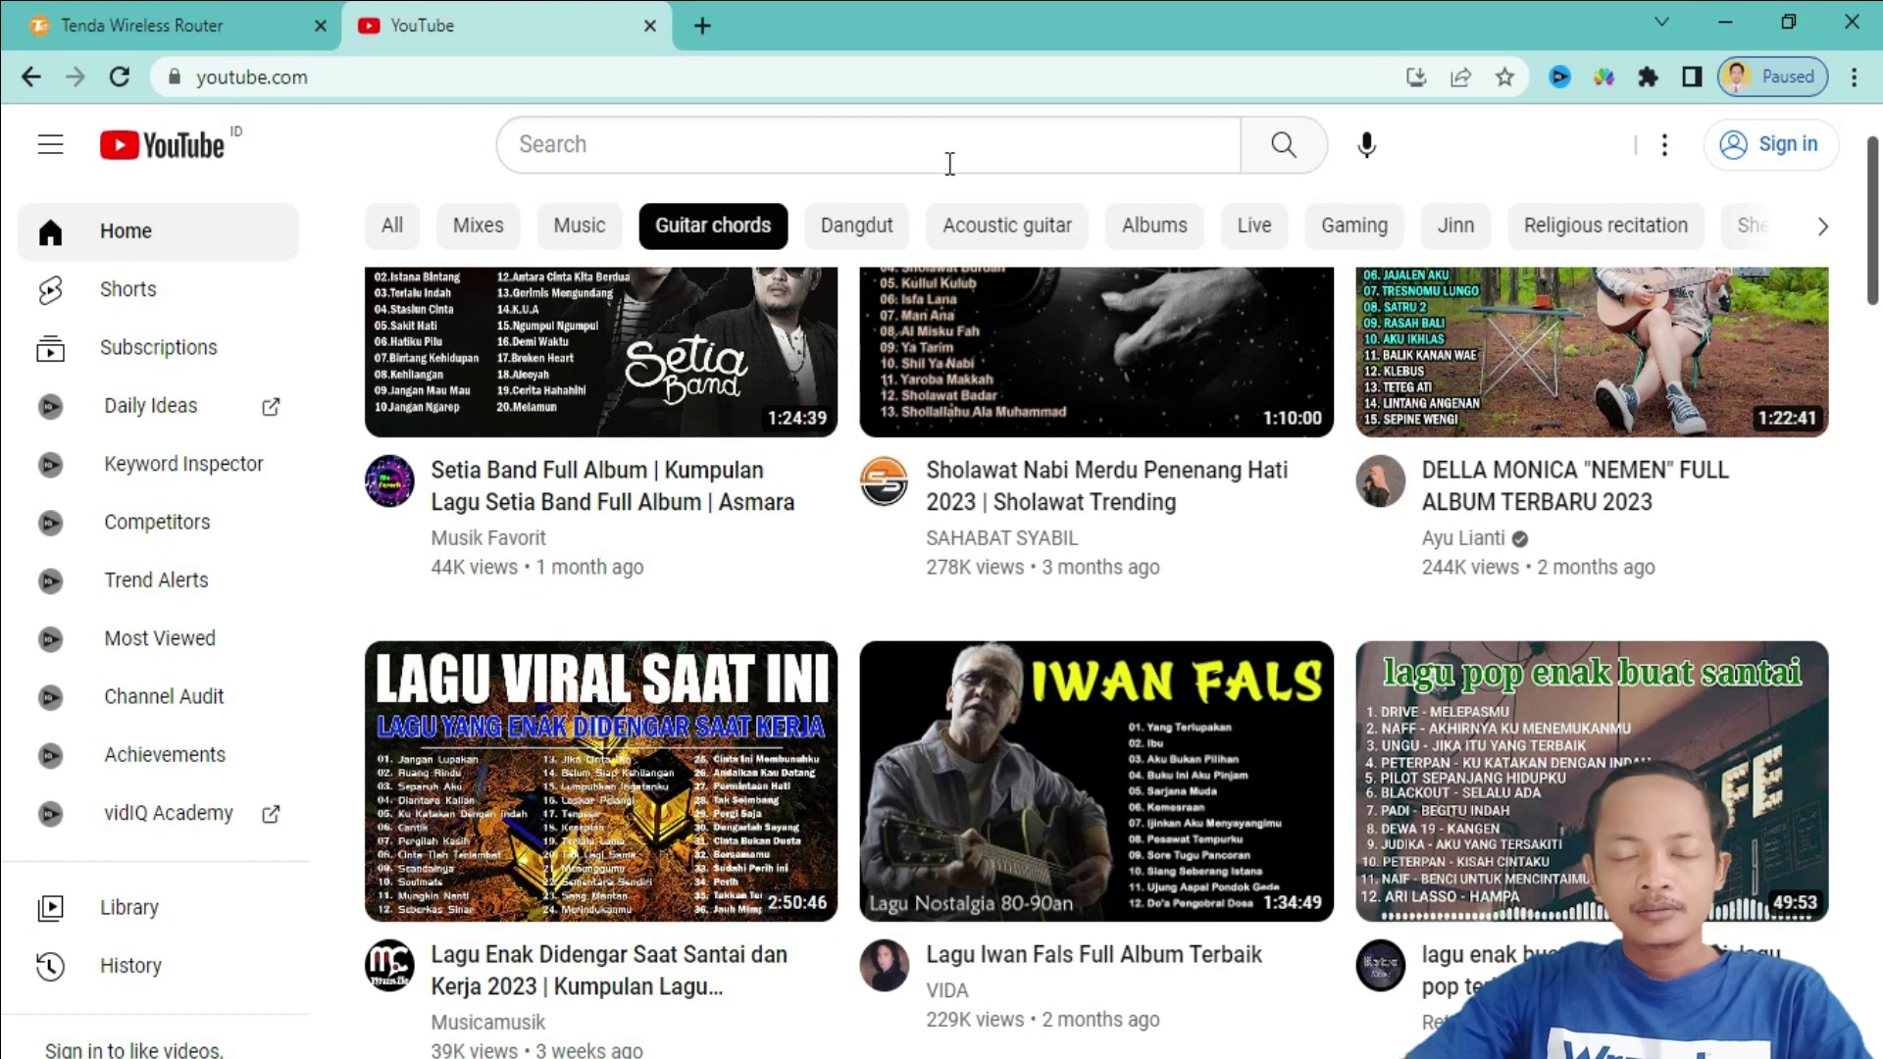
scroll(1175, 638, "up", 2)
- Switch the feed to Dangdut, then Acoustic guitar videos, scrolling through the results
left_click(851, 224)
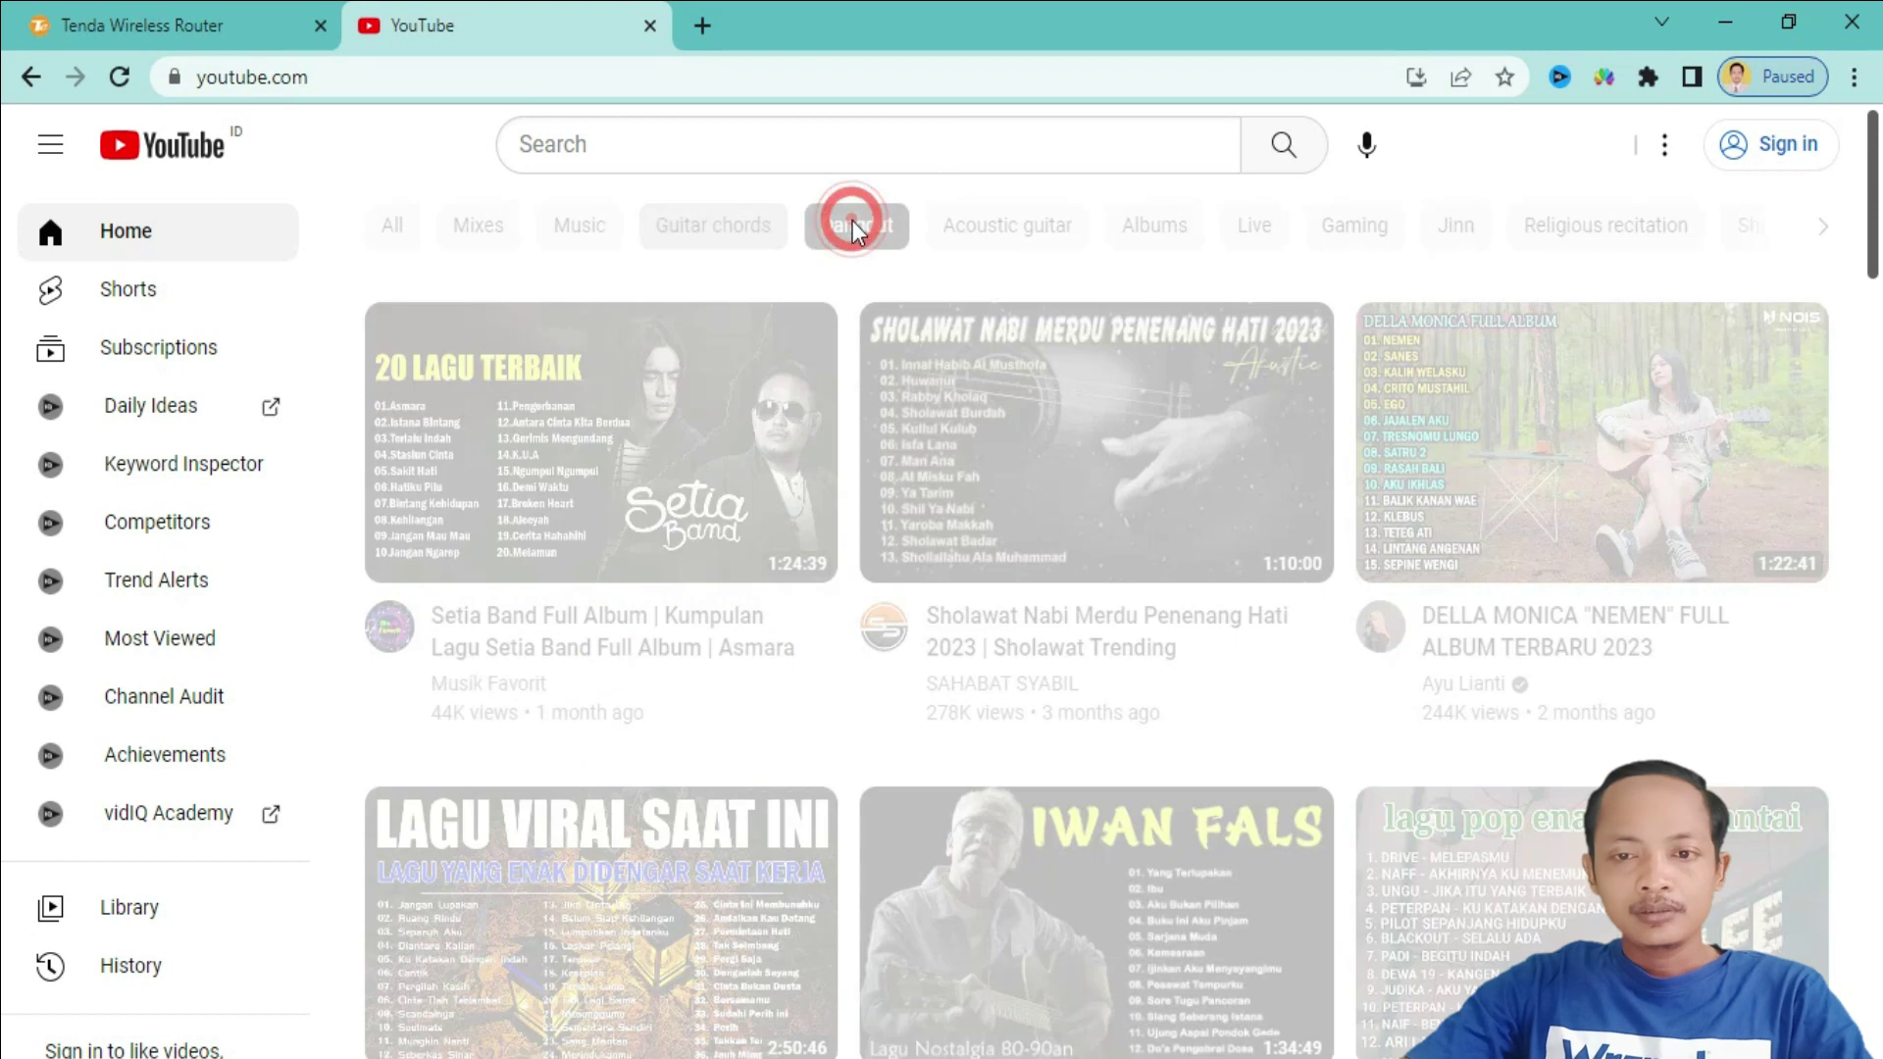
left_click(998, 228)
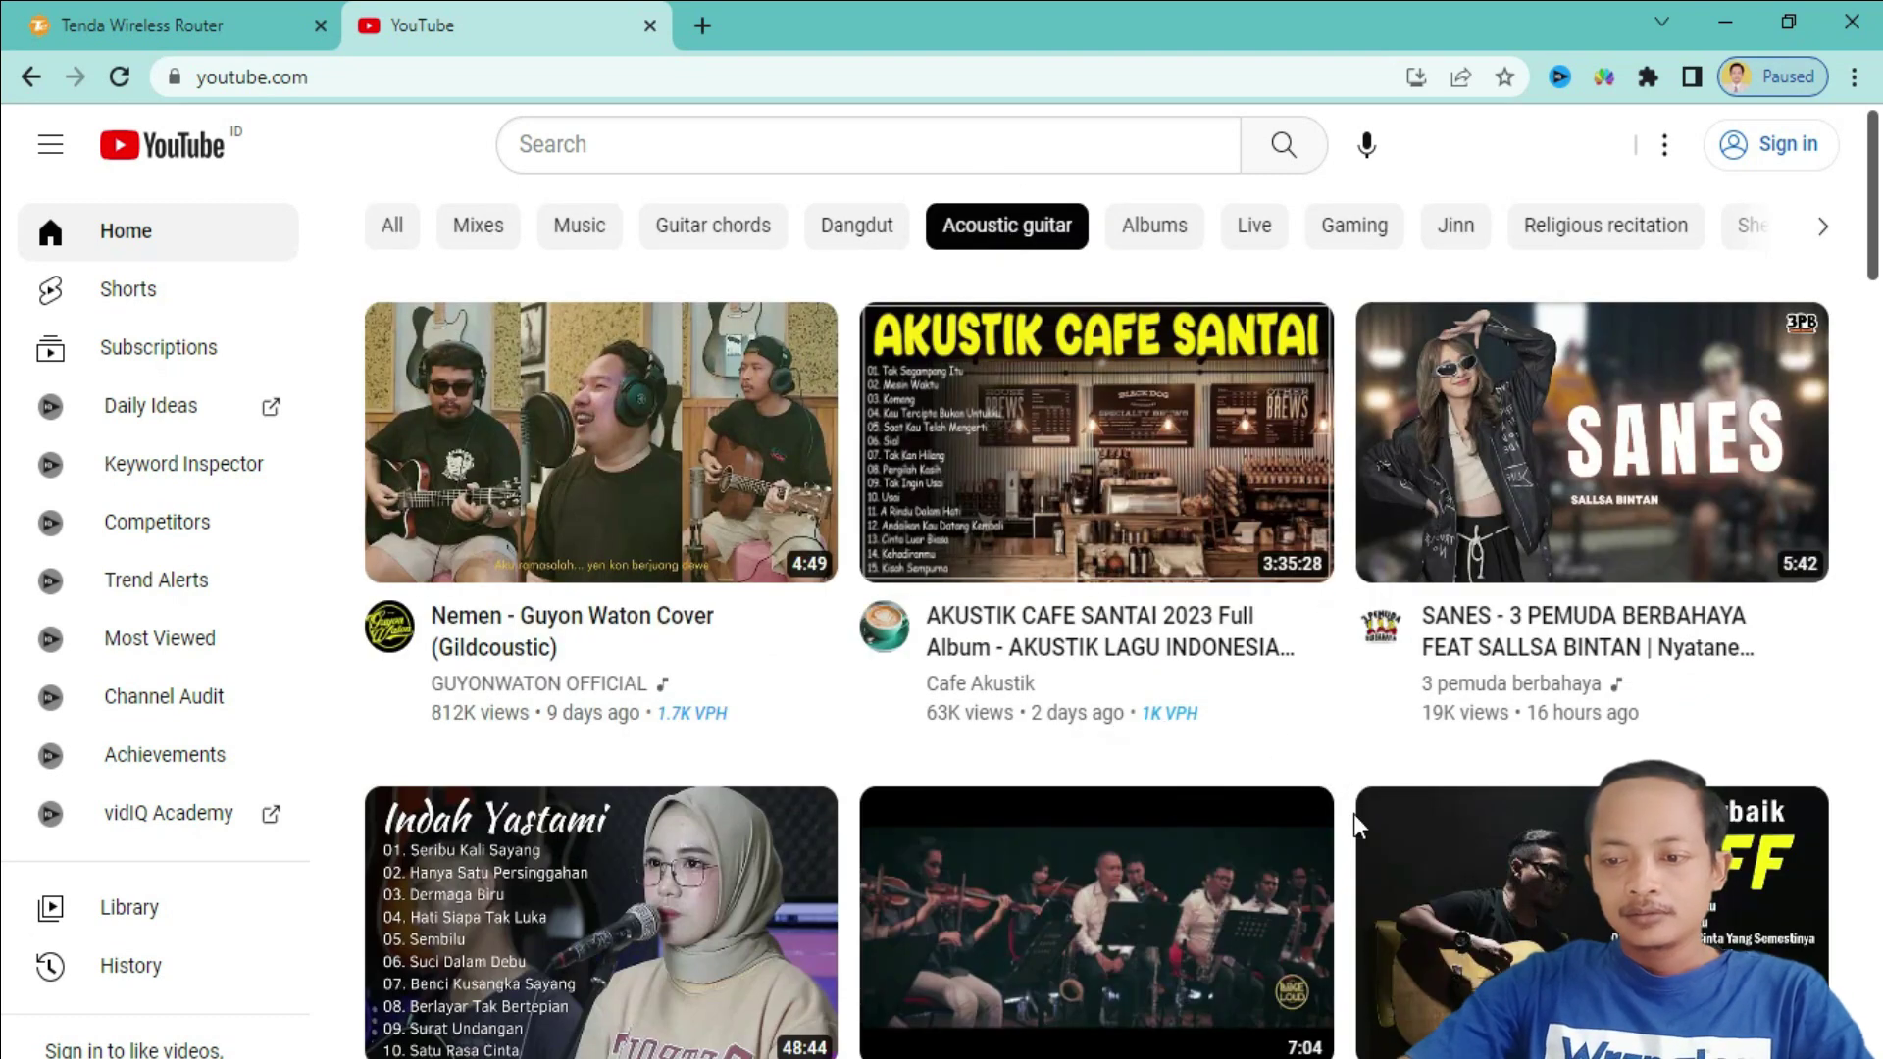
scroll(1355, 819, "down", 7)
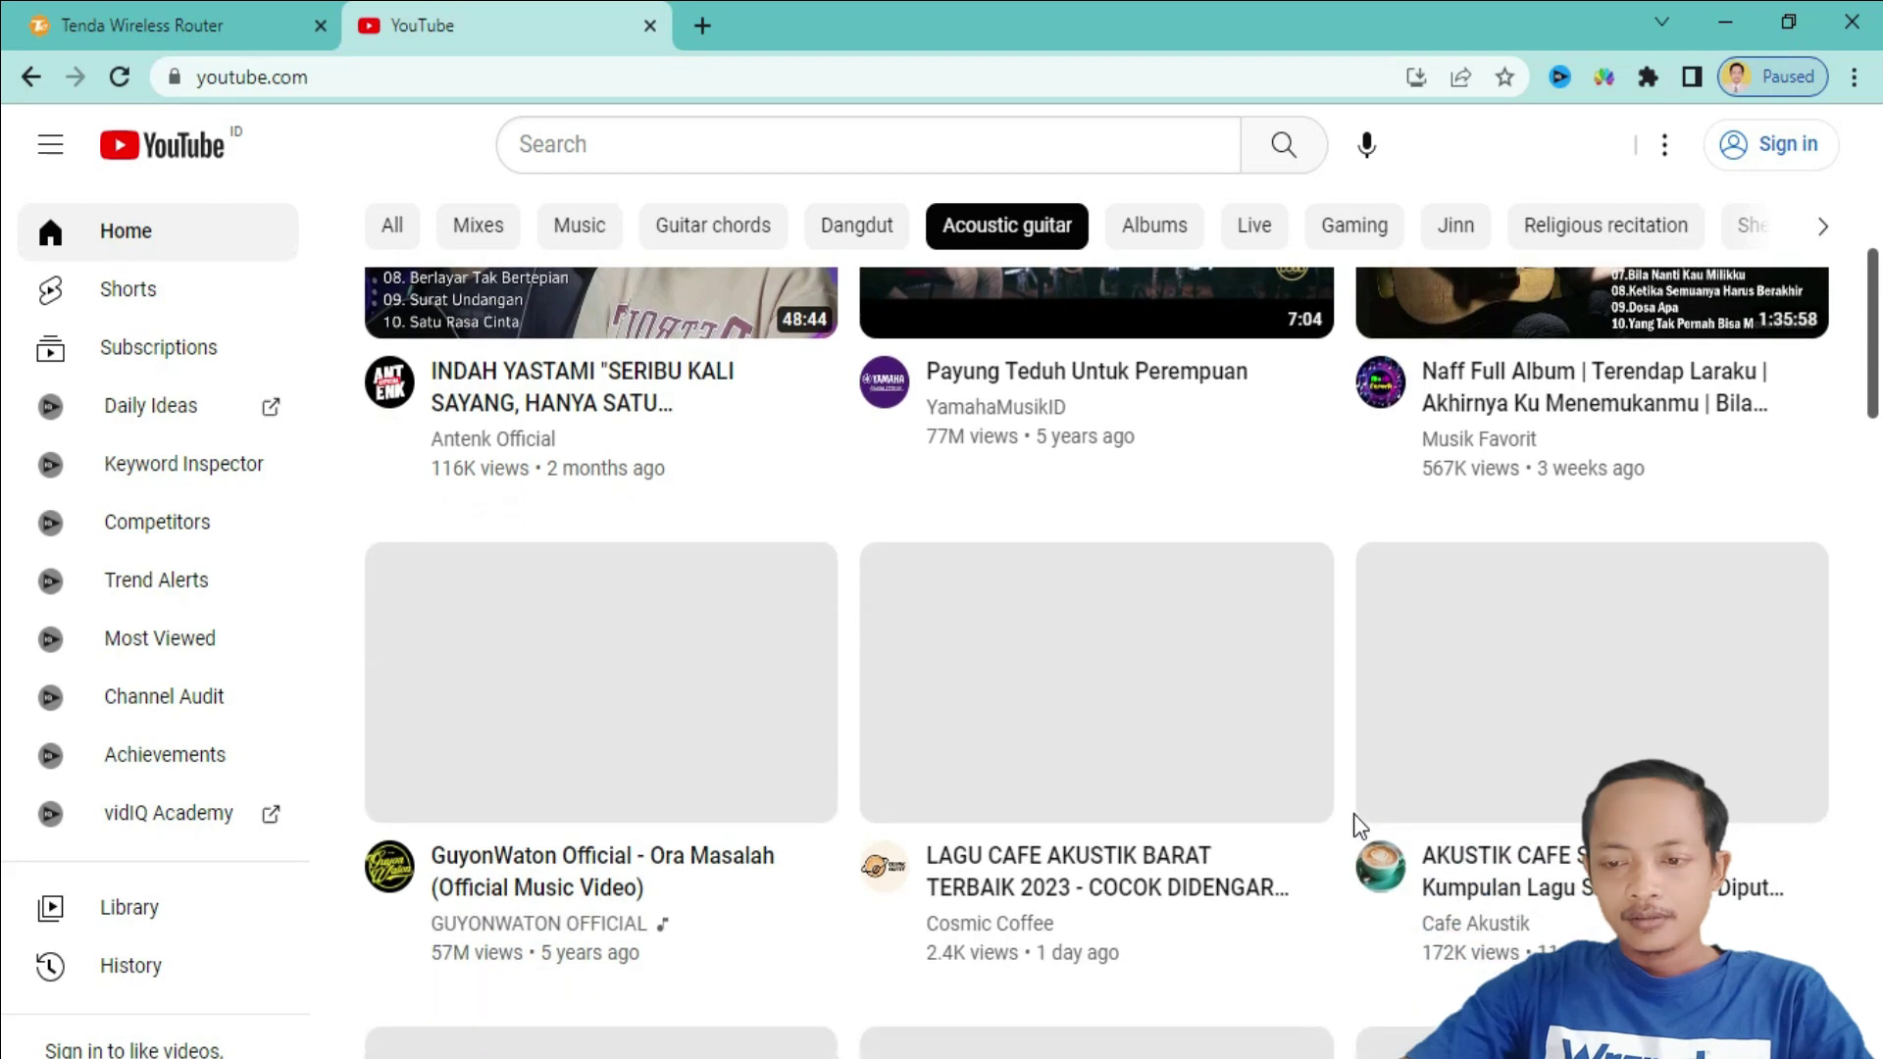
scroll(1358, 824, "down", 15)
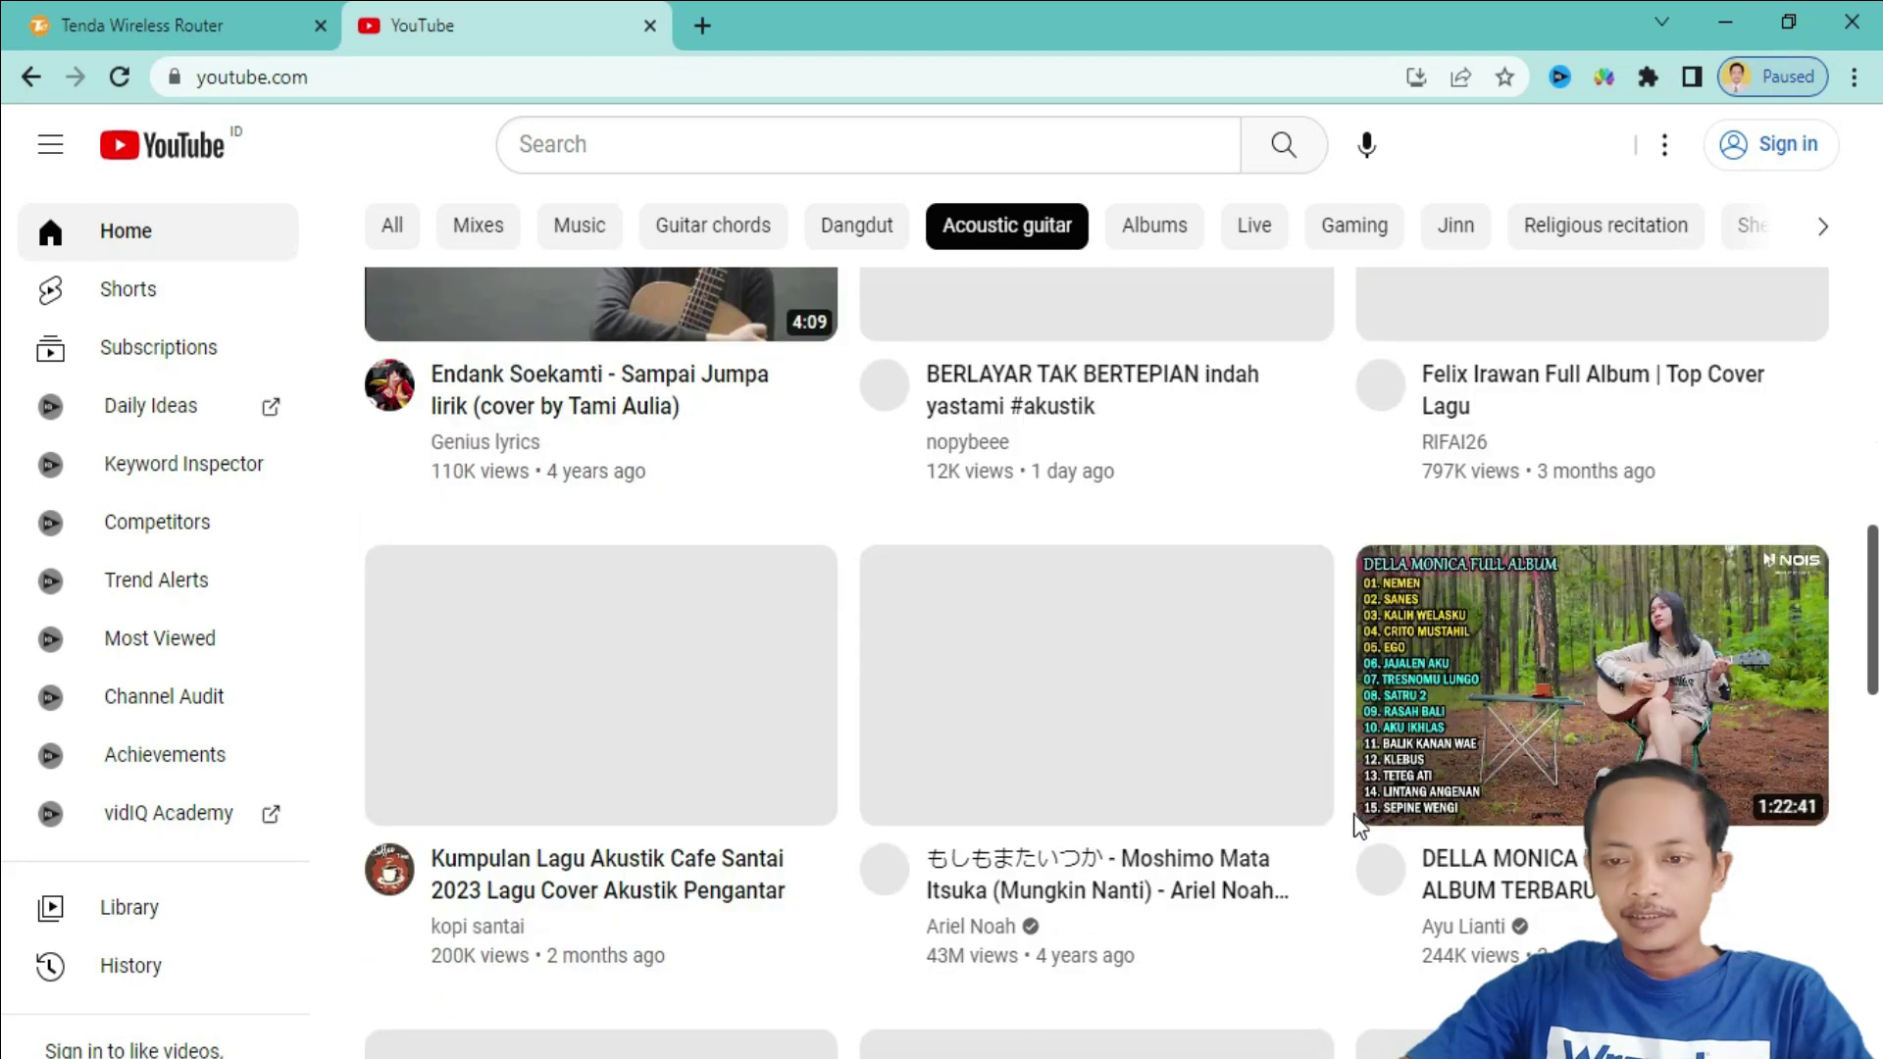
scroll(1358, 827, "up", 15)
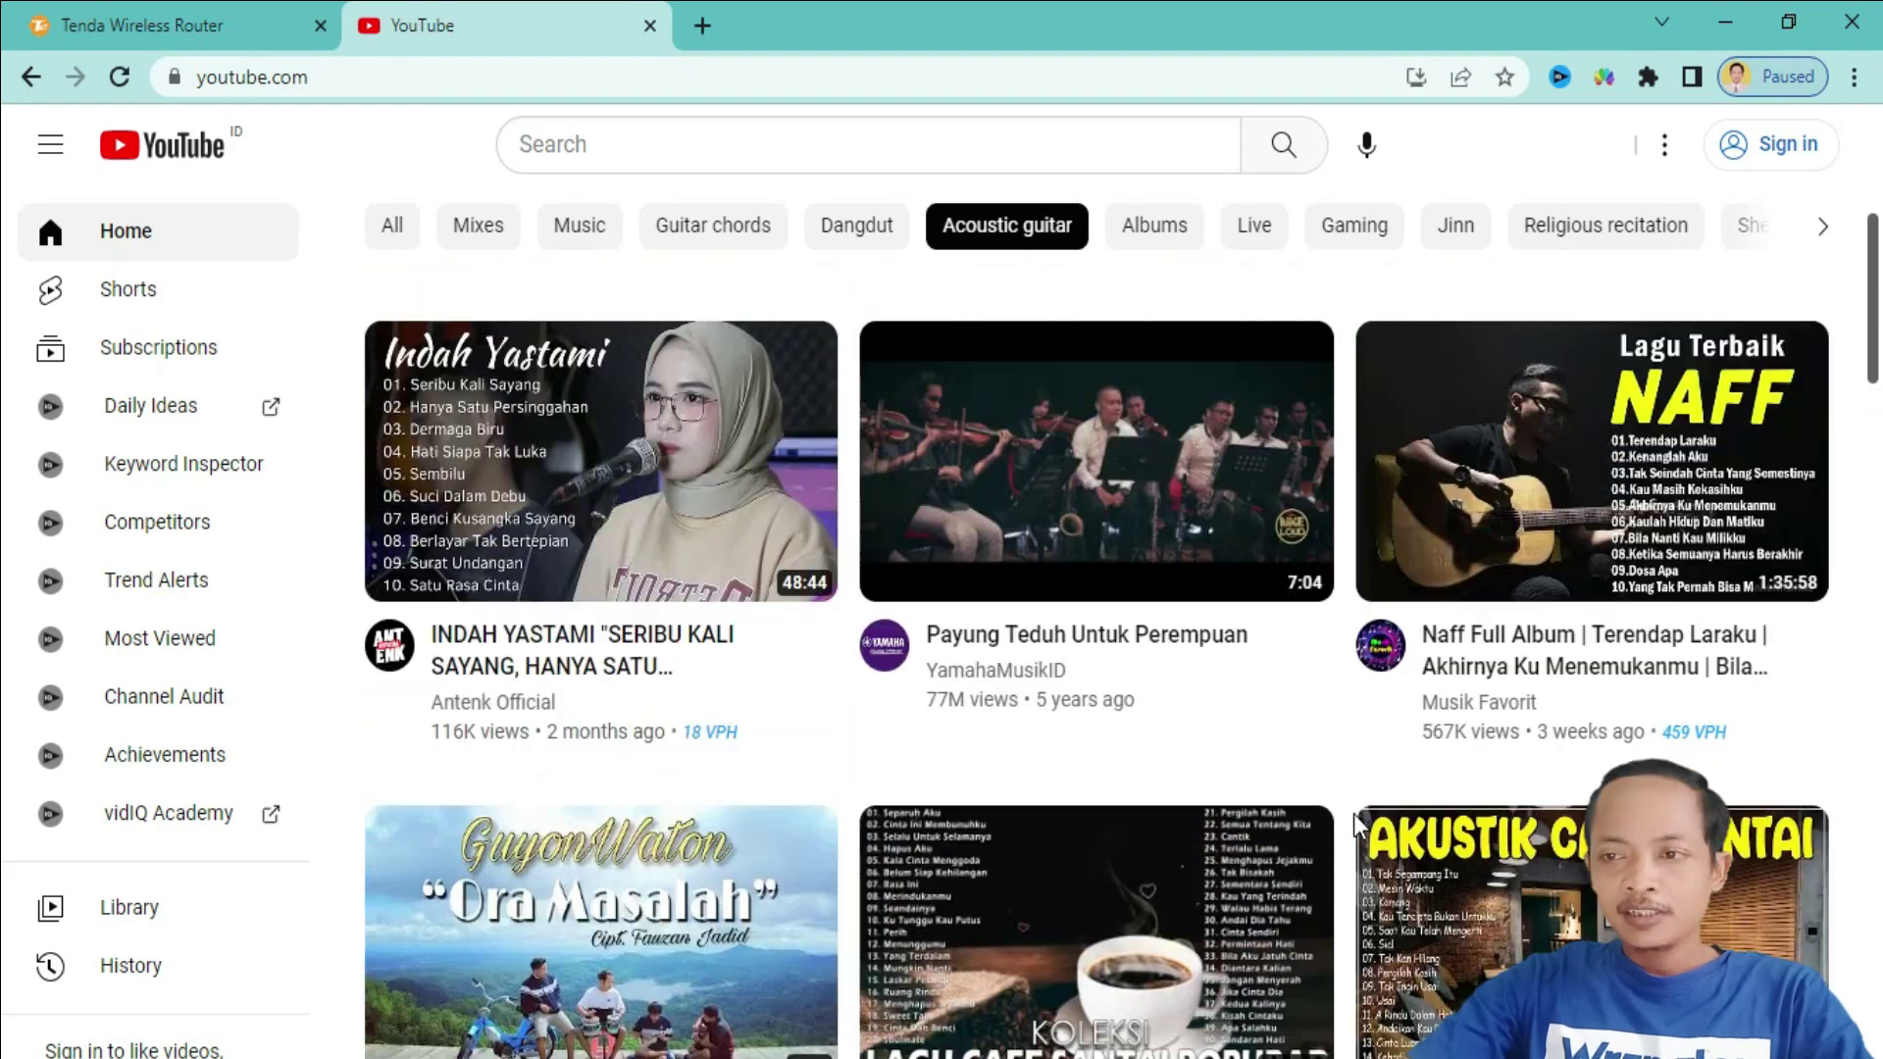
scroll(1357, 827, "up", 5)
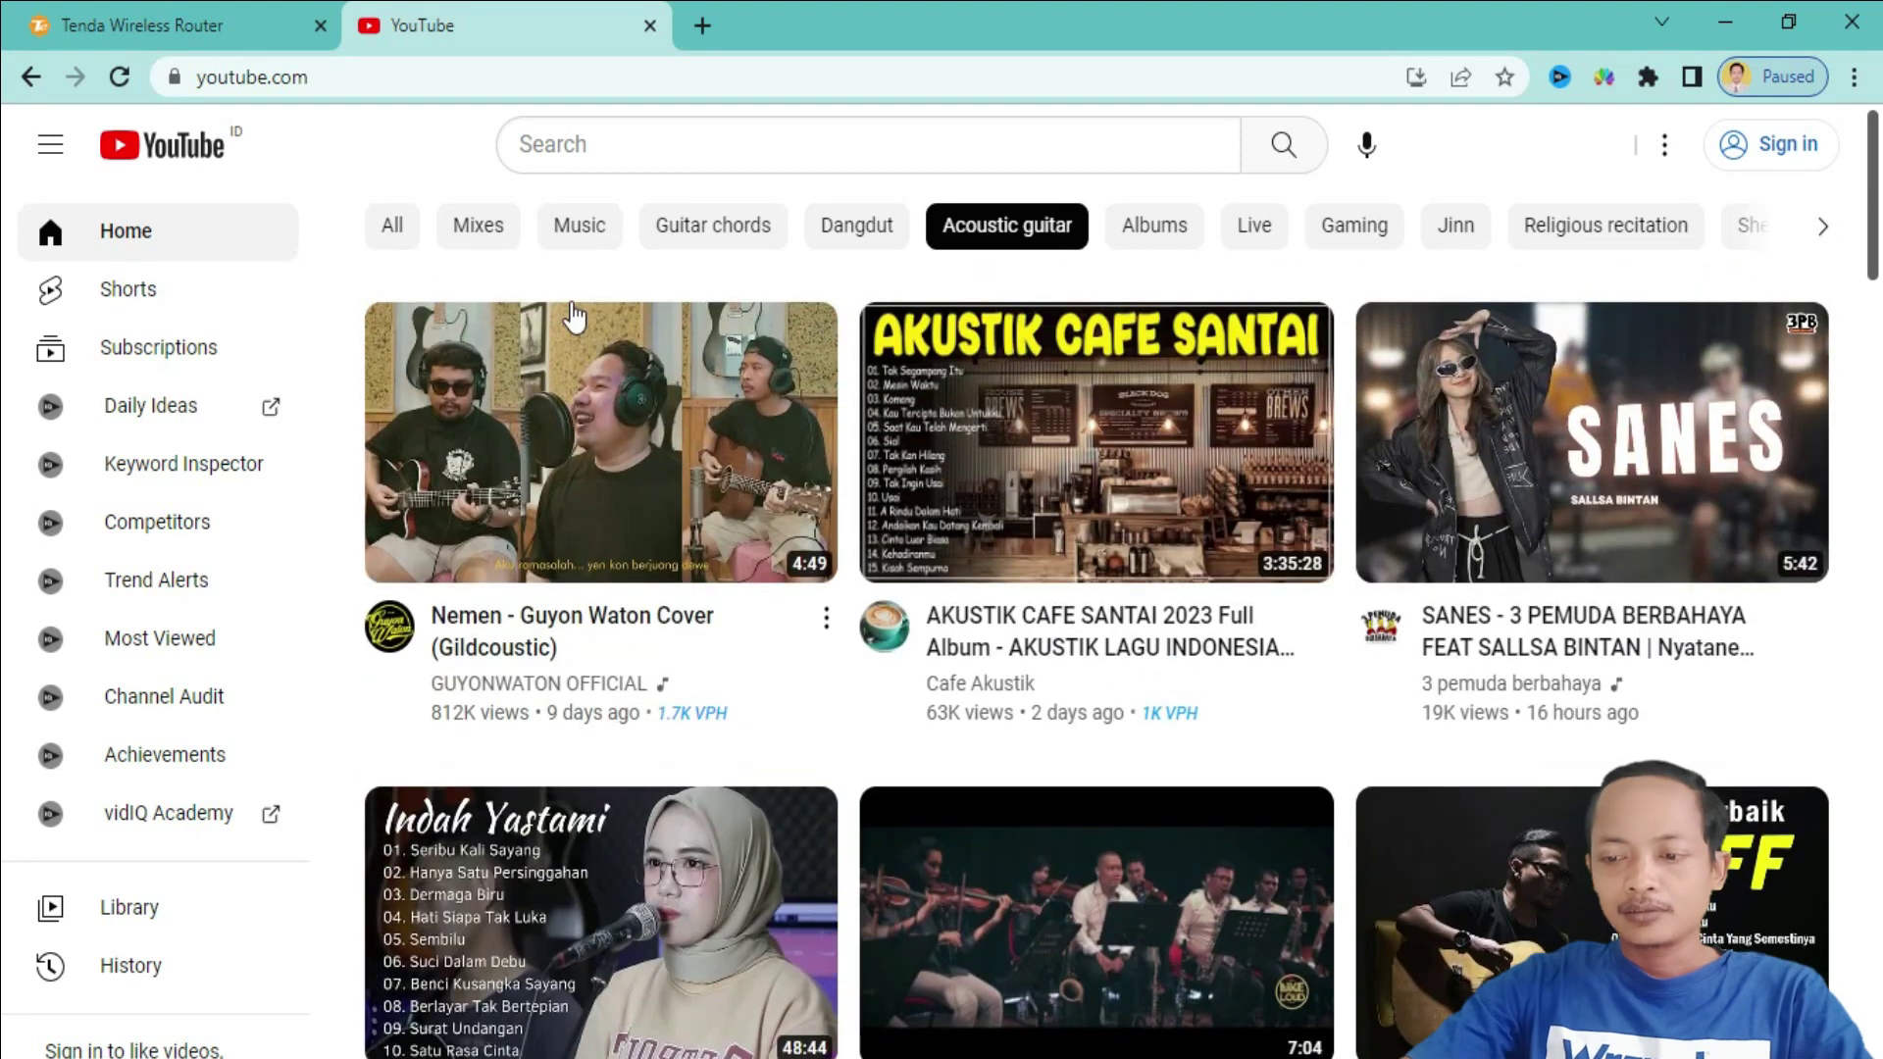
- Return the feed to Dangdut videos and minimise the browser to show the desktop
left_click(855, 229)
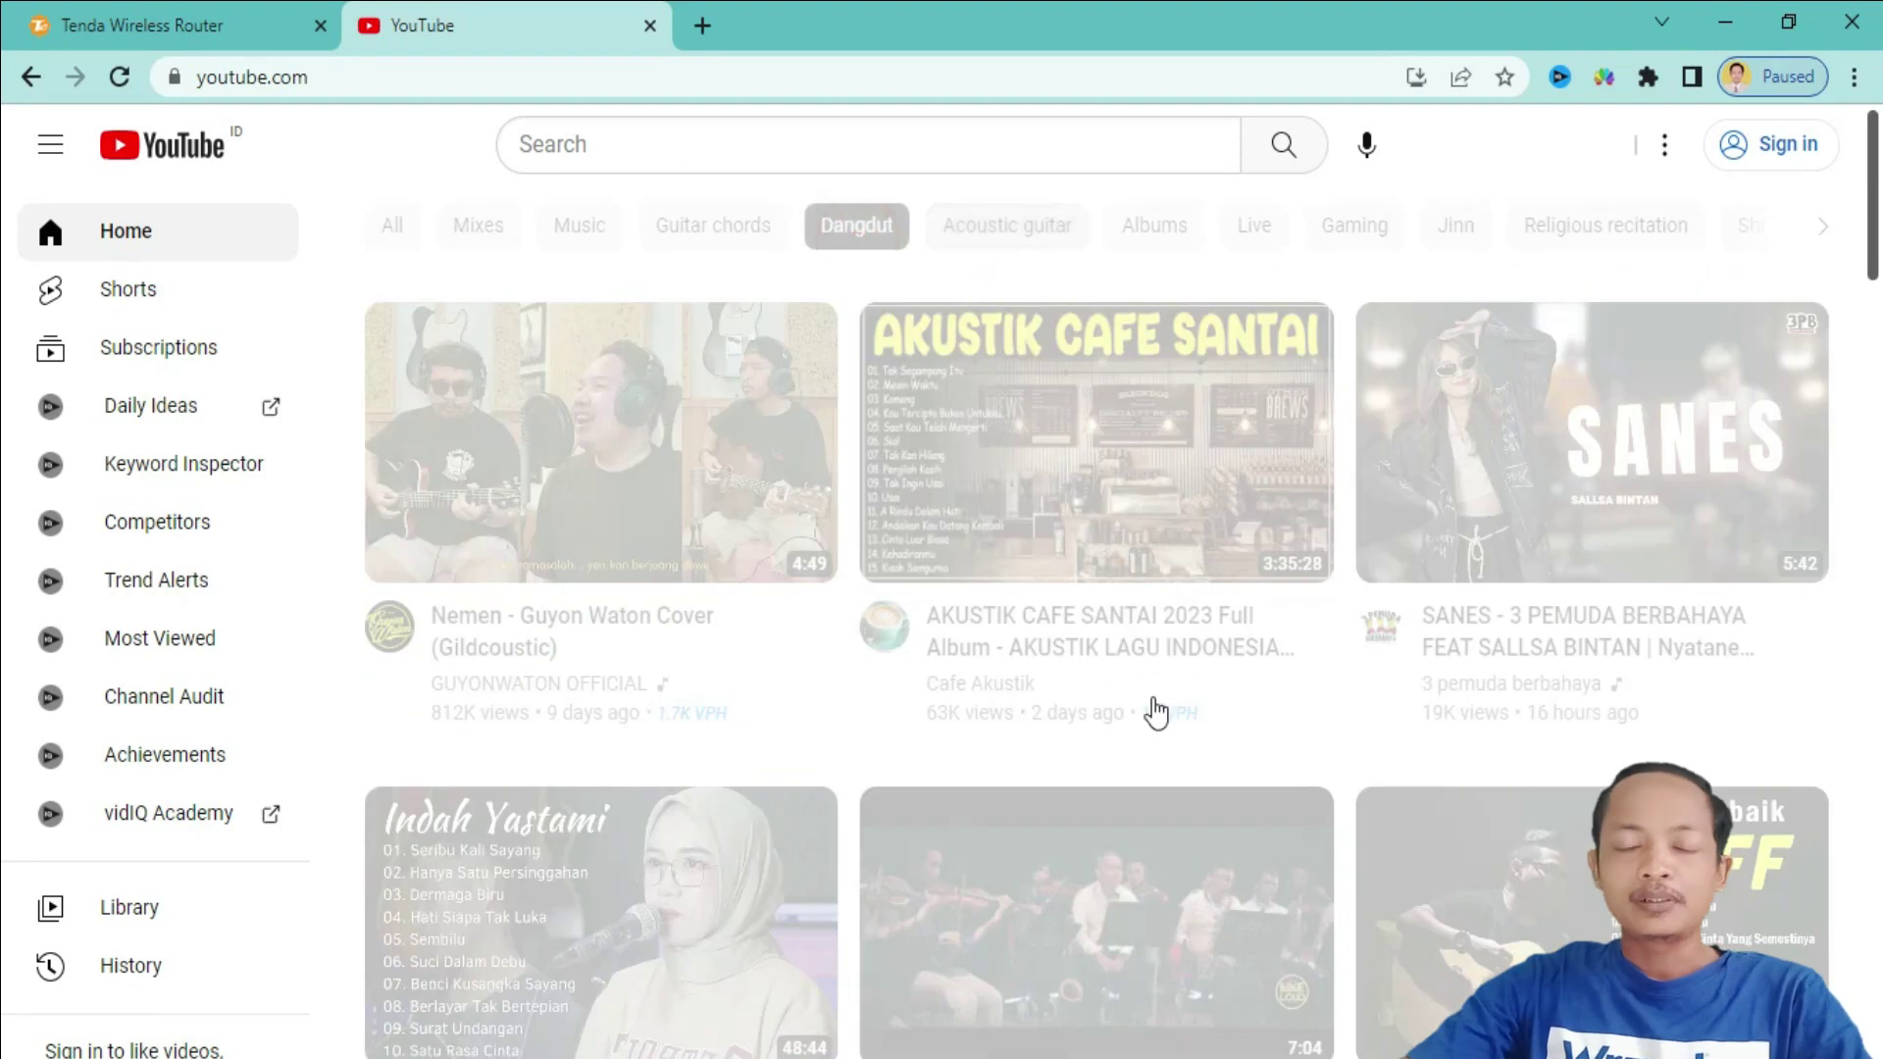
scroll(1326, 733, "down", 3)
scroll(1326, 734, "up", 3)
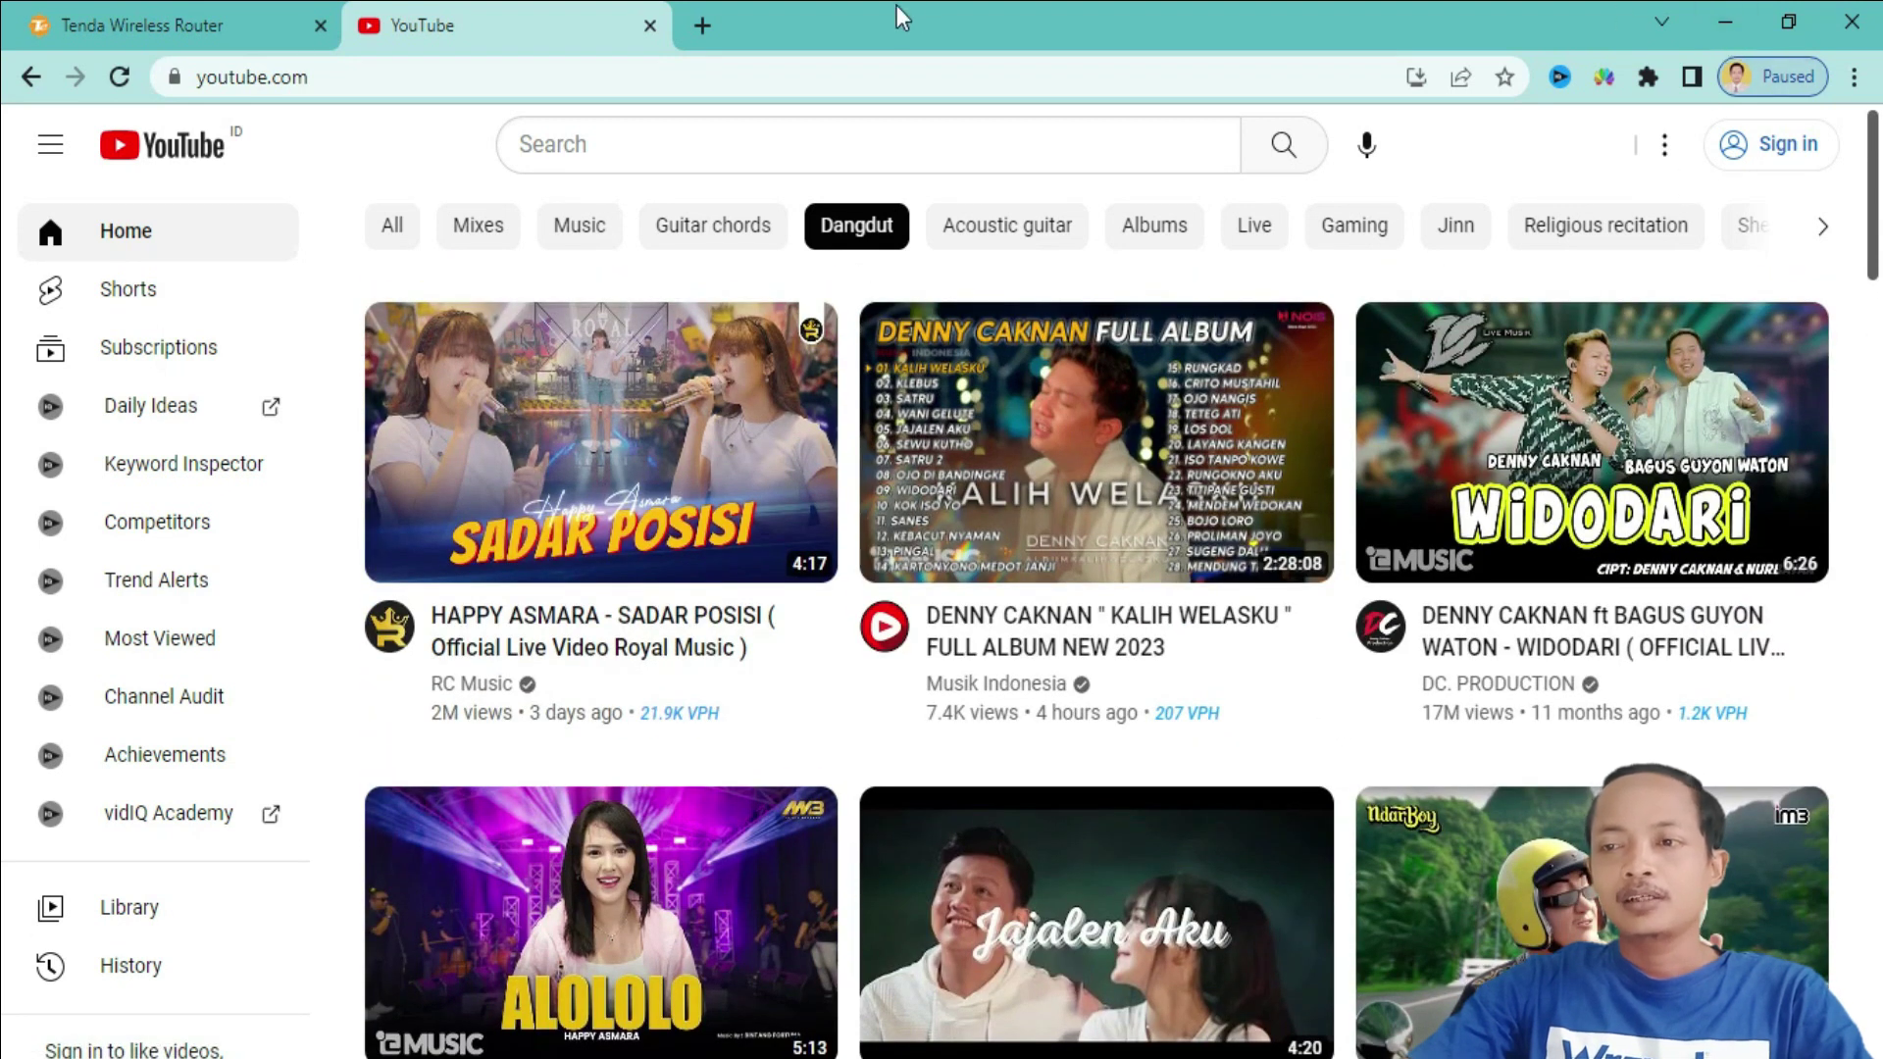
left_click(1728, 5)
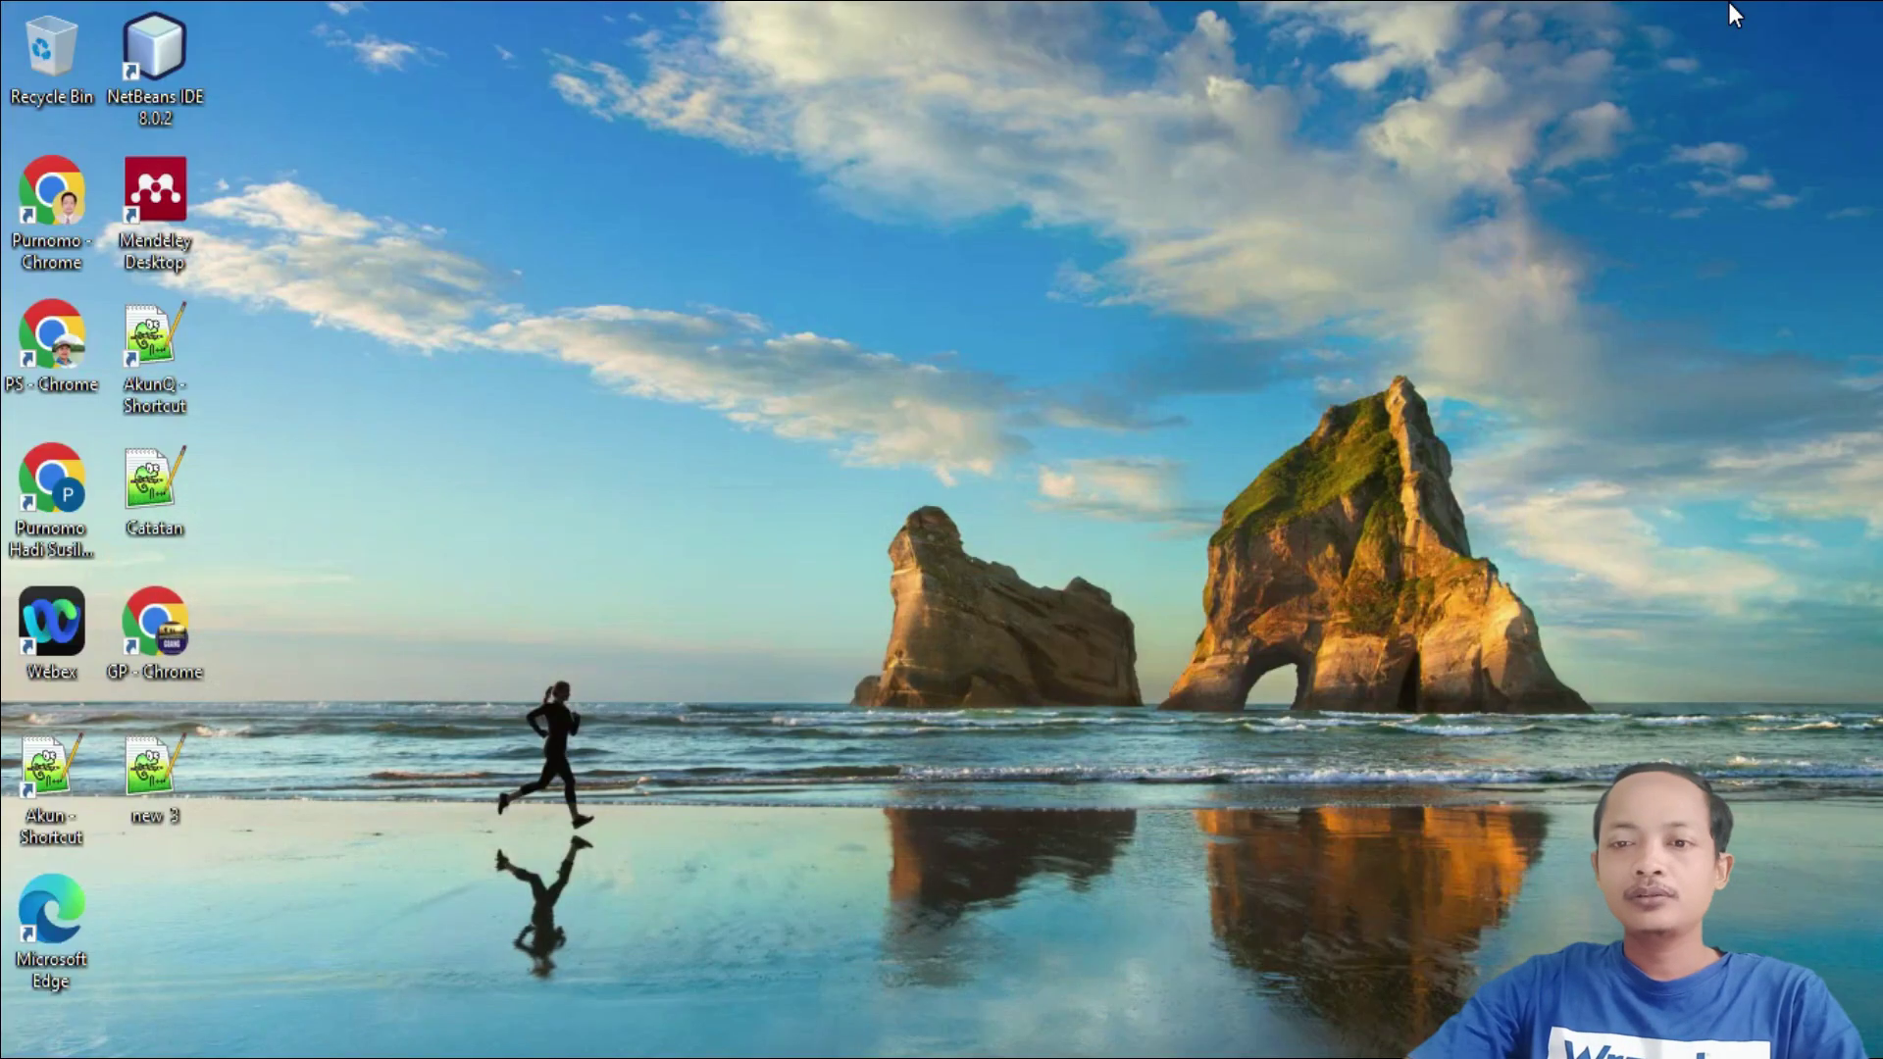